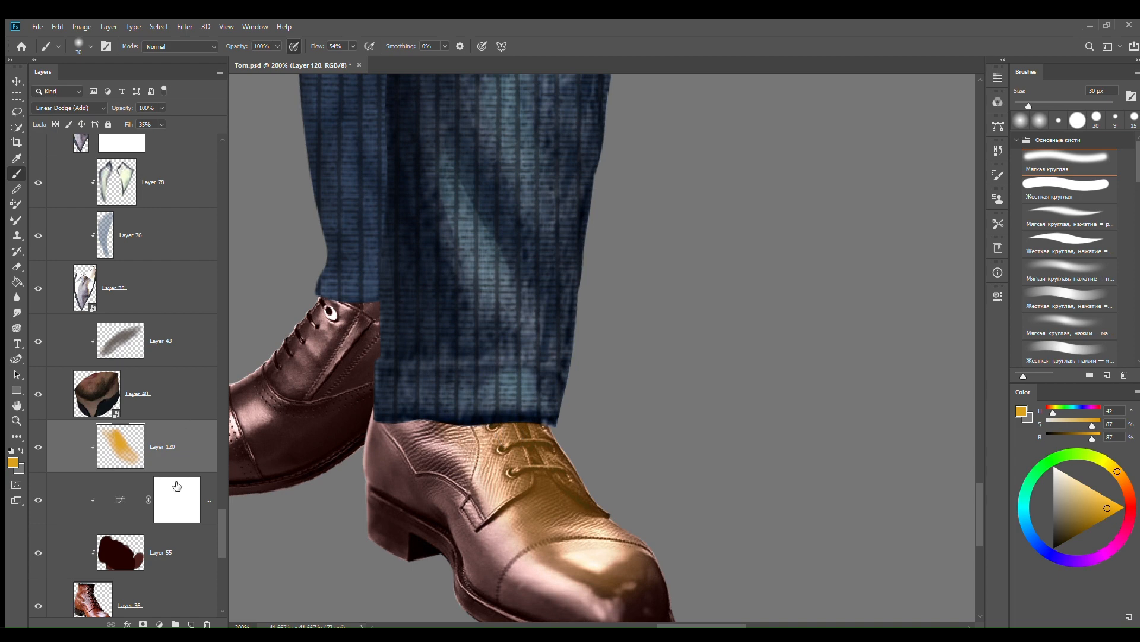
# Step: Add a clipped Multiply layer above the yellow glow layer and paint magenta shading (H 334, S 80, B 40) on the front shoe's side
pyautogui.click(190, 622)
pyautogui.hotkey('shift', 'alt', 'm')
pyautogui.moveTo(1127, 536)
pyautogui.mouseDown()
pyautogui.moveTo(1084, 532)
pyautogui.moveTo(1126, 531)
pyautogui.mouseUp()
pyautogui.click(1076, 528)
pyautogui.moveTo(451, 452)
pyautogui.mouseDown()
pyautogui.moveTo(445, 417)
pyautogui.moveTo(468, 328)
pyautogui.mouseUp()
pyautogui.moveTo(401, 306)
pyautogui.mouseDown()
pyautogui.moveTo(414, 356)
pyautogui.moveTo(487, 444)
pyautogui.moveTo(482, 416)
pyautogui.mouseUp()
pyautogui.moveTo(401, 373); pyautogui.dragTo(405, 392)
pyautogui.moveTo(471, 315); pyautogui.dragTo(469, 340)
# Step: Nudge the front shoe's base layer and its clipped layers together slightly to the right
pyautogui.moveTo(221, 506); pyautogui.dragTo(221, 524)
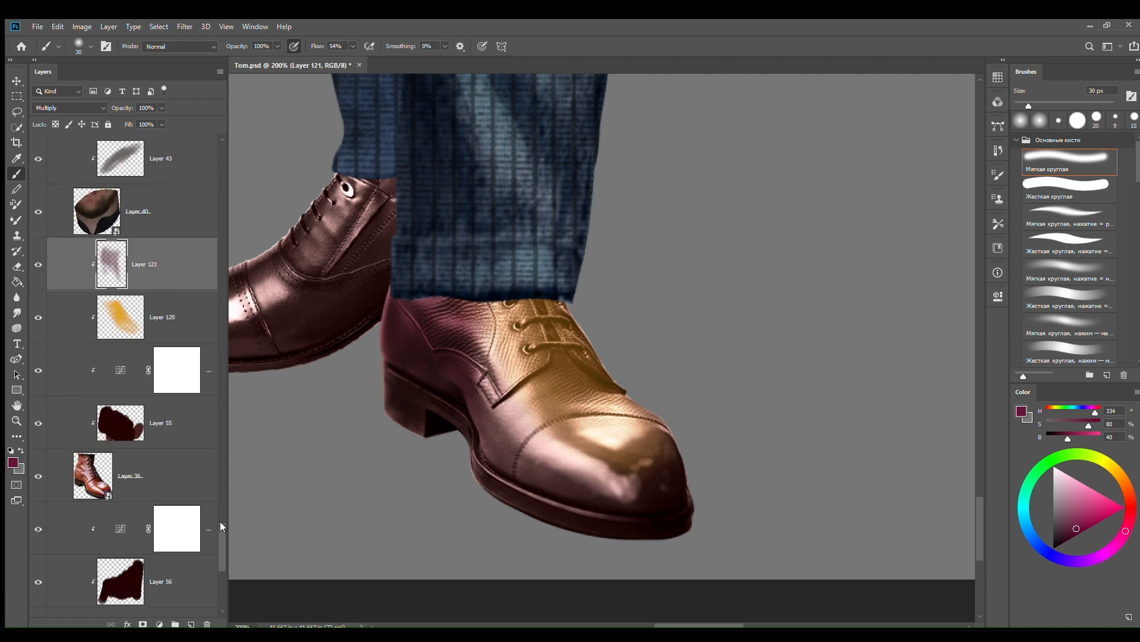
pyautogui.keyDown('shift'); pyautogui.click(201, 476); pyautogui.keyUp('shift')
pyautogui.press('v')
pyautogui.press('Right')
pyautogui.press('Right')
pyautogui.press('Right')
pyautogui.press('Right')
pyautogui.press('Right')
# Step: Paint more magenta shading on Layer 121 along the front shoe's side, toe cap and lower edge
pyautogui.click(189, 267)
pyautogui.press('b')
pyautogui.moveTo(492, 356)
pyautogui.mouseDown()
pyautogui.moveTo(514, 495)
pyautogui.moveTo(495, 352)
pyautogui.moveTo(659, 509)
pyautogui.mouseUp()
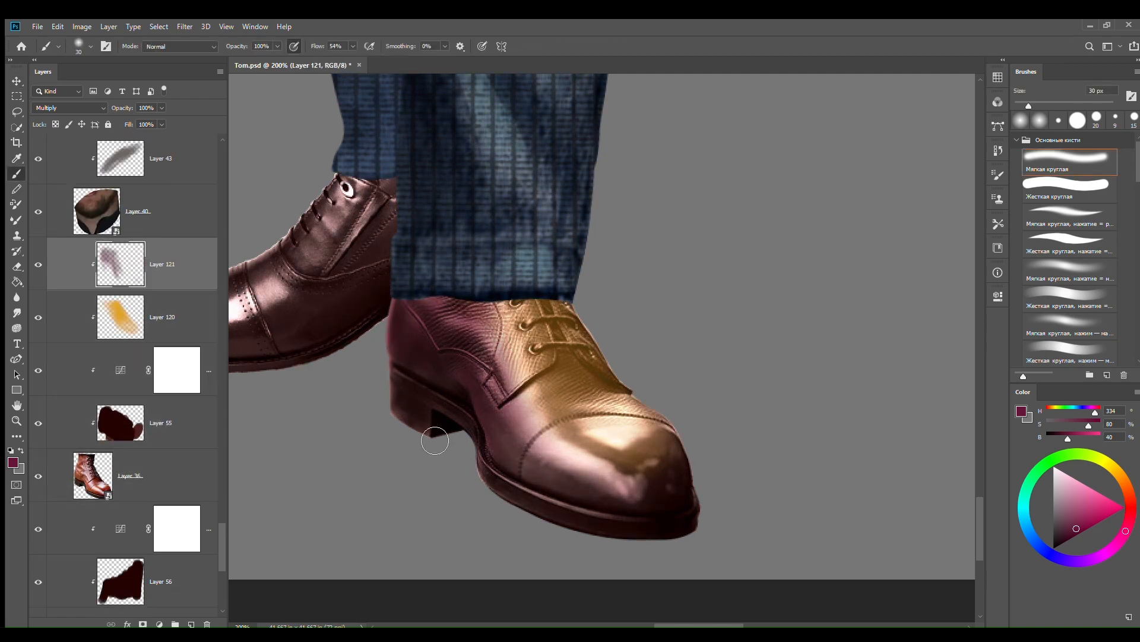
pyautogui.hotkey('ctrl', '-')
pyautogui.hotkey('ctrl', '+')
pyautogui.moveTo(539, 454)
pyautogui.mouseDown()
pyautogui.moveTo(608, 500)
pyautogui.moveTo(648, 503)
pyautogui.mouseUp()
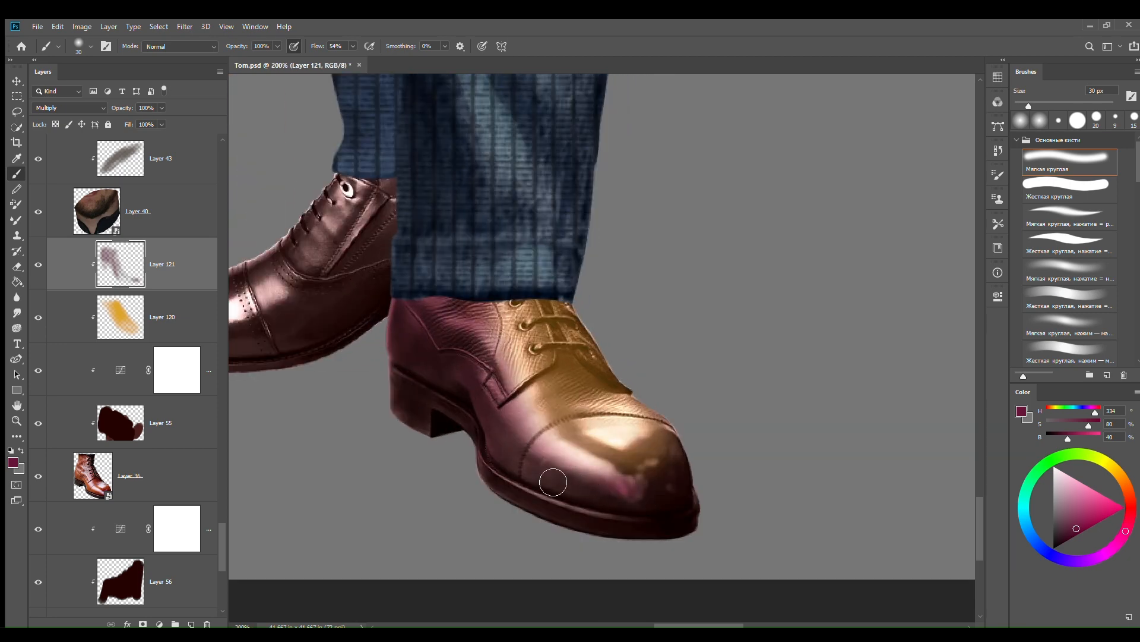
pyautogui.moveTo(484, 441); pyautogui.dragTo(555, 493)
pyautogui.moveTo(527, 455)
pyautogui.mouseDown()
pyautogui.moveTo(618, 480)
pyautogui.moveTo(680, 463)
pyautogui.moveTo(684, 520)
pyautogui.mouseUp()
pyautogui.hotkey('ctrl', '-')
pyautogui.hotkey('ctrl', '-')
pyautogui.hotkey('ctrl', '+')
pyautogui.hotkey('ctrl', '+')
# Step: Paint a warm brown sampled from the toe onto the front shoe's toe cap on Layer 120
pyautogui.click(173, 334)
pyautogui.keyDown('alt'); pyautogui.click(640, 462); pyautogui.keyUp('alt')
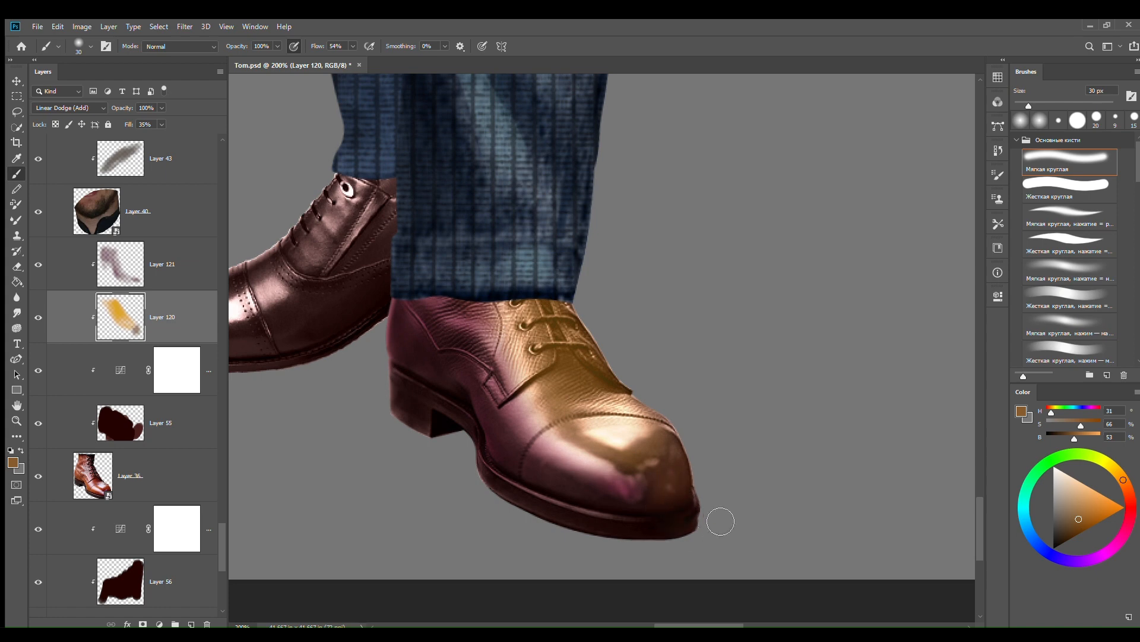
pyautogui.hotkey('ctrl', '-')
pyautogui.hotkey('ctrl', '-')
pyautogui.hotkey('ctrl', '-')
pyautogui.hotkey('ctrl', '-')
pyautogui.hotkey('ctrl', '-')
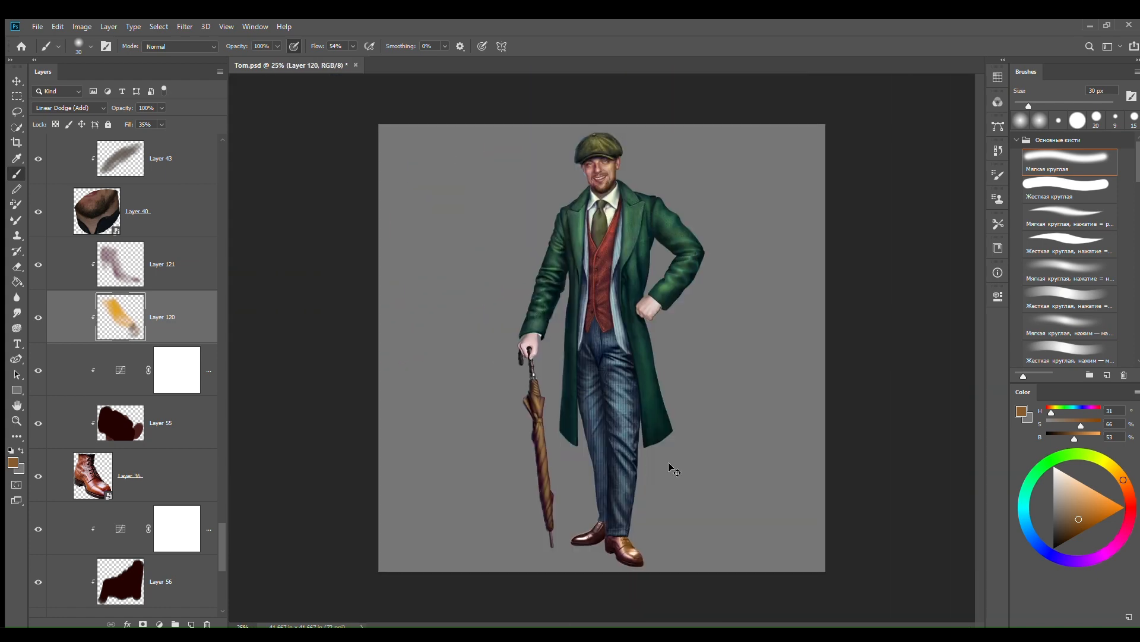
pyautogui.hotkey('ctrl', '+')
pyautogui.hotkey('ctrl', '+')
pyautogui.hotkey('ctrl', '+')
pyautogui.hotkey('ctrl', '+')
pyautogui.hotkey('ctrl', '+')
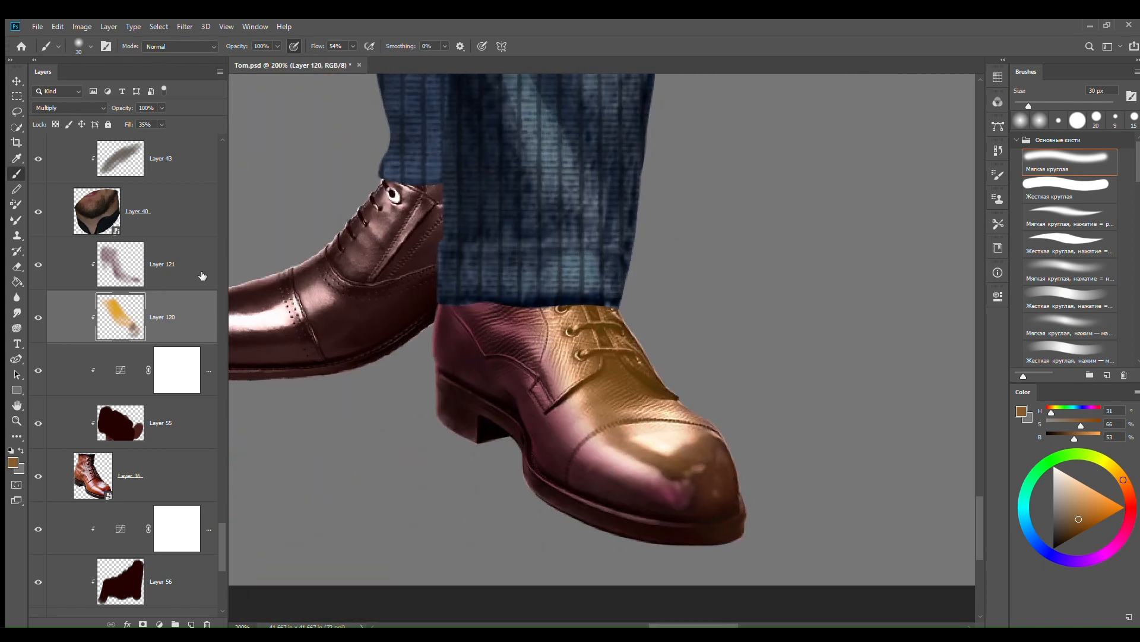
# Step: Deepen the shading on Layer 121 with dark magenta (H 325, S 100, B 31) from the lacing flap towards the toe
pyautogui.click(202, 276)
pyautogui.click(1122, 537)
pyautogui.moveTo(1091, 528); pyautogui.dragTo(1075, 536)
pyautogui.moveTo(551, 359)
pyautogui.mouseDown()
pyautogui.moveTo(630, 490)
pyautogui.moveTo(670, 493)
pyautogui.mouseUp()
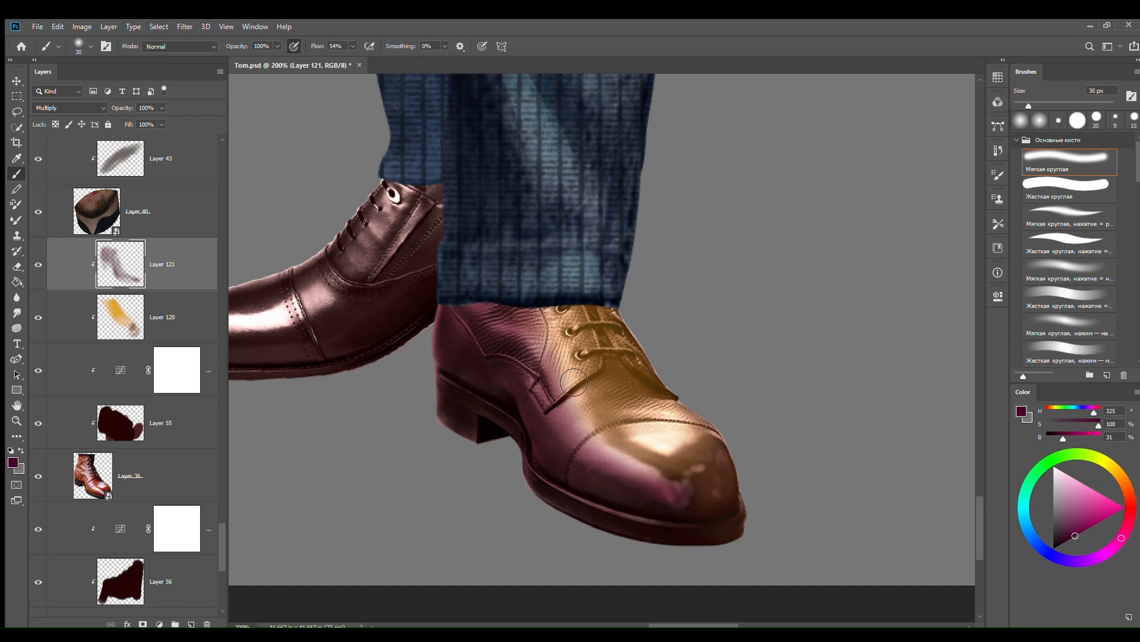
# Step: Add a new clipped layer above the magenta shading and set its blend mode to Linear Dodge (Add)
pyautogui.click(190, 624)
pyautogui.keyDown('alt'); pyautogui.click(186, 290); pyautogui.keyUp('alt')
pyautogui.click(59, 109)
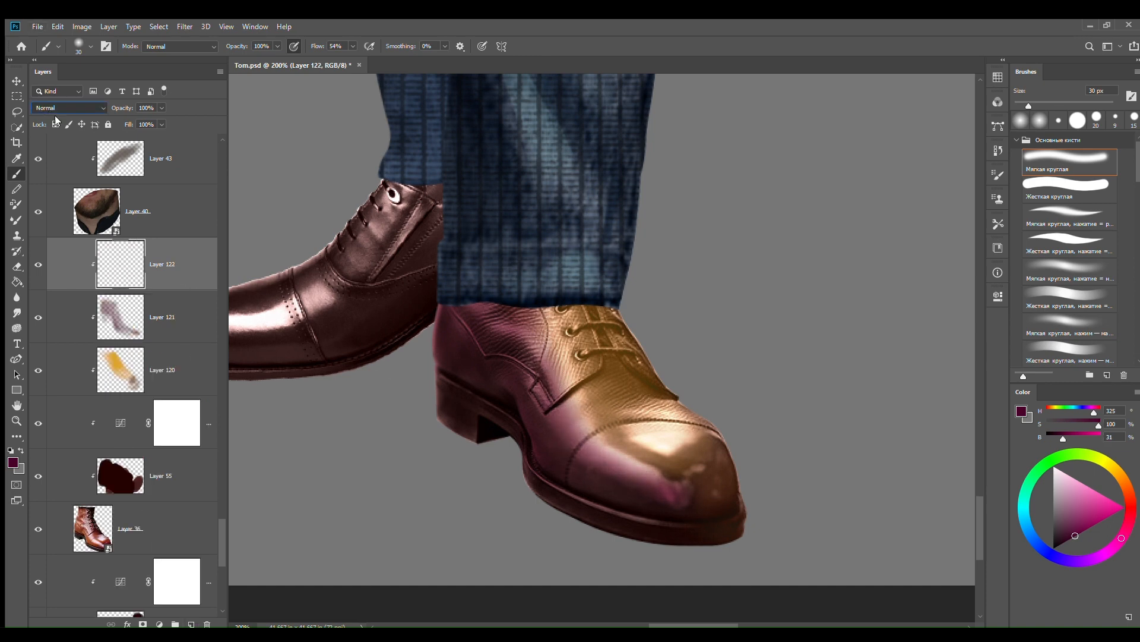
pyautogui.click(87, 227)
# Step: Paint reflected light along the shoe's back edge with trouser blue intensified to H 204, S 92, B 48, at 46% layer fill
pyautogui.hotkey('ctrl', '-')
pyautogui.hotkey('ctrl', '+')
pyautogui.hotkey('ctrl', '+')
pyautogui.keyDown('alt'); pyautogui.click(577, 237); pyautogui.keyUp('alt')
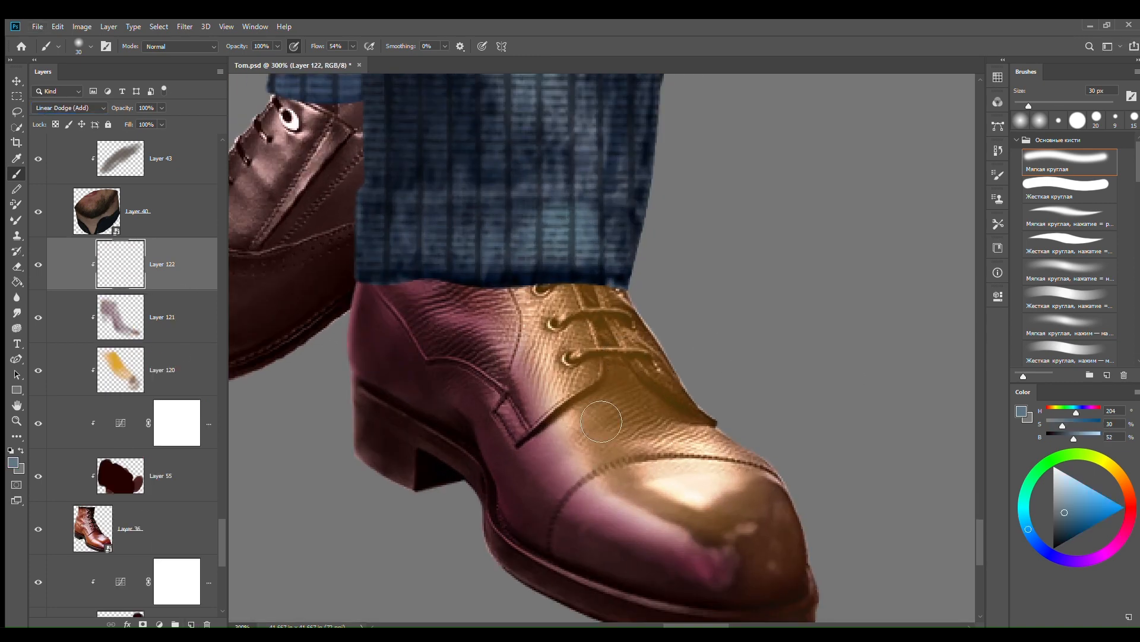
pyautogui.press('[')
pyautogui.moveTo(357, 358)
pyautogui.mouseDown()
pyautogui.moveTo(370, 334)
pyautogui.moveTo(351, 348)
pyautogui.moveTo(387, 393)
pyautogui.moveTo(352, 340)
pyautogui.moveTo(353, 323)
pyautogui.moveTo(392, 391)
pyautogui.moveTo(467, 439)
pyautogui.mouseUp()
pyautogui.click(1085, 527)
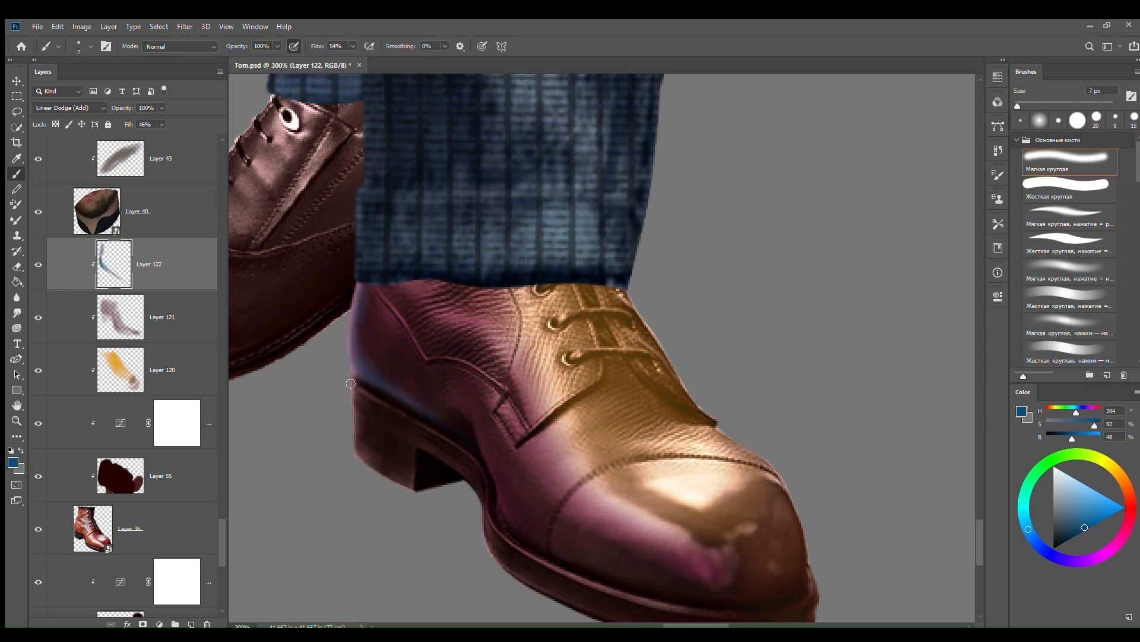
# Step: Extend the blue reflected light over the heel, instep edge and toe cap's lower side with a small soft brush
pyautogui.moveTo(366, 410)
pyautogui.mouseDown()
pyautogui.moveTo(414, 411)
pyautogui.moveTo(356, 394)
pyautogui.moveTo(368, 435)
pyautogui.mouseUp()
pyautogui.moveTo(405, 398)
pyautogui.mouseDown()
pyautogui.moveTo(516, 471)
pyautogui.moveTo(513, 523)
pyautogui.mouseUp()
pyautogui.press('[')
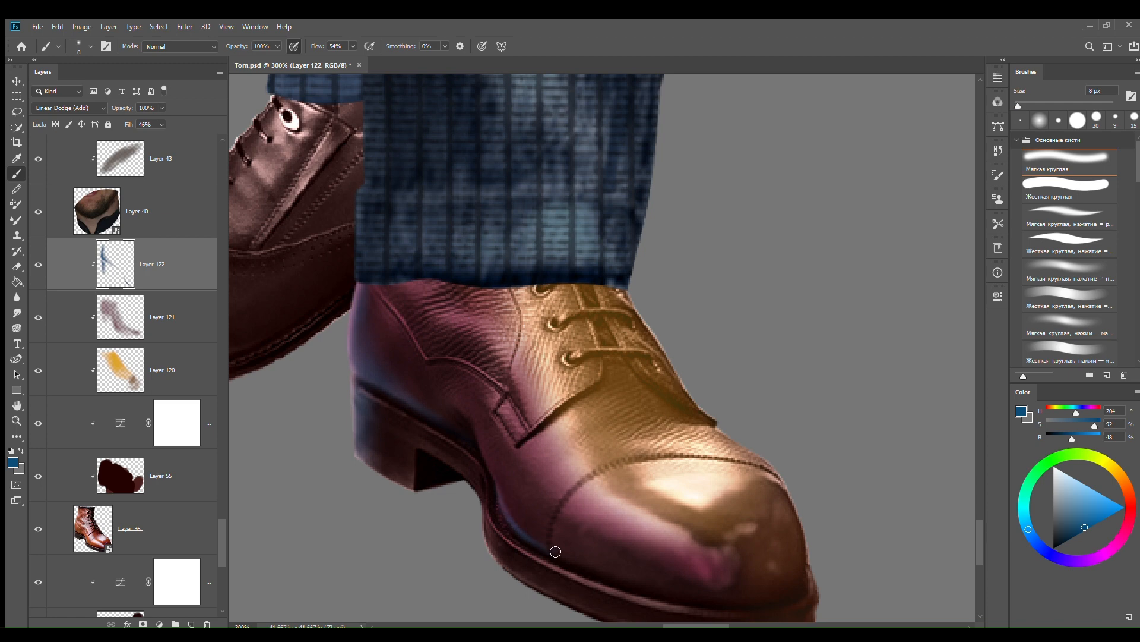
pyautogui.moveTo(586, 567)
pyautogui.mouseDown()
pyautogui.moveTo(603, 574)
pyautogui.moveTo(566, 467)
pyautogui.mouseUp()
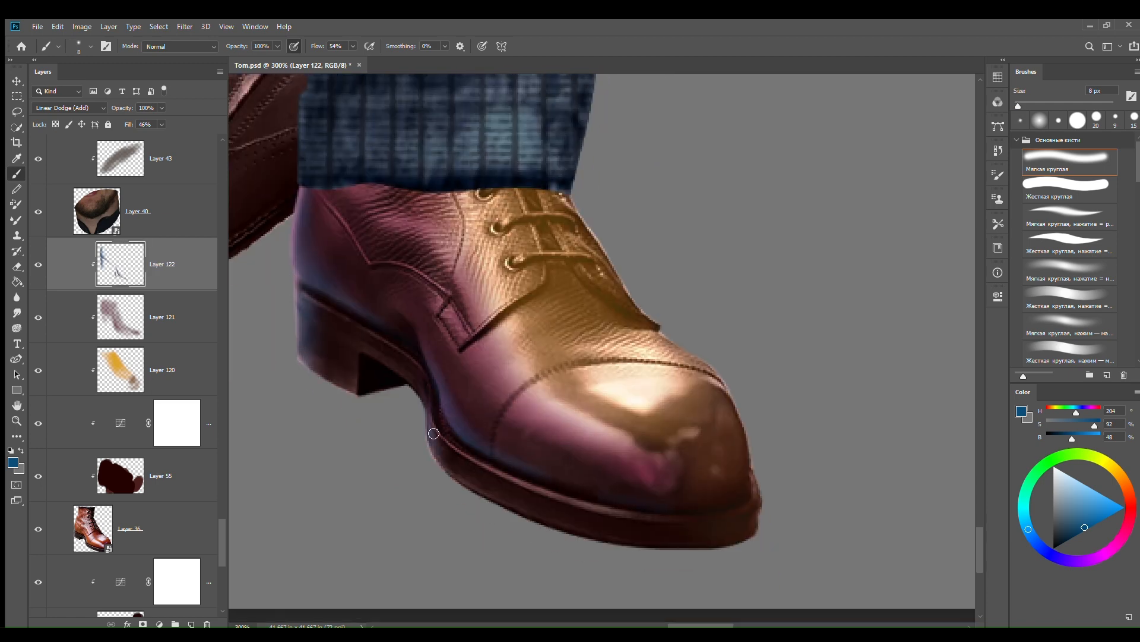
# Step: Undo the last two blue brush strokes on the front shoe
pyautogui.hotkey('ctrl', 'z')
pyautogui.hotkey('ctrl', 'z')
pyautogui.hotkey('ctrl', '-')
pyautogui.hotkey('ctrl', '-')
pyautogui.hotkey('ctrl', '-')
pyautogui.hotkey('ctrl', '+')
pyautogui.hotkey('ctrl', '+')
pyautogui.hotkey('ctrl', '+')
pyautogui.hotkey('ctrl', '+')
# Step: Paint thin highlights along the sole's rim around the toe with a 4 px brush in brown sampled from the toe cap
pyautogui.press('[')
pyautogui.press('[')
pyautogui.press('[')
pyautogui.press('[')
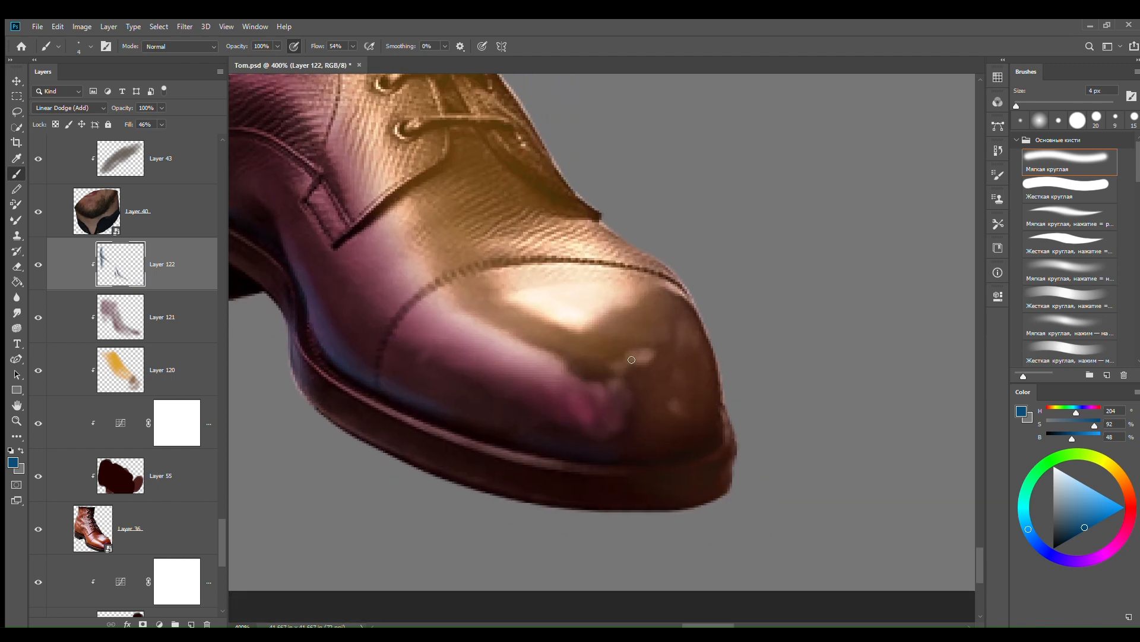
pyautogui.keyDown('alt'); pyautogui.click(648, 340); pyautogui.keyUp('alt')
pyautogui.moveTo(626, 454)
pyautogui.mouseDown()
pyautogui.moveTo(541, 451)
pyautogui.moveTo(565, 403)
pyautogui.moveTo(656, 452)
pyautogui.moveTo(715, 430)
pyautogui.mouseUp()
pyautogui.moveTo(653, 470); pyautogui.dragTo(716, 453)
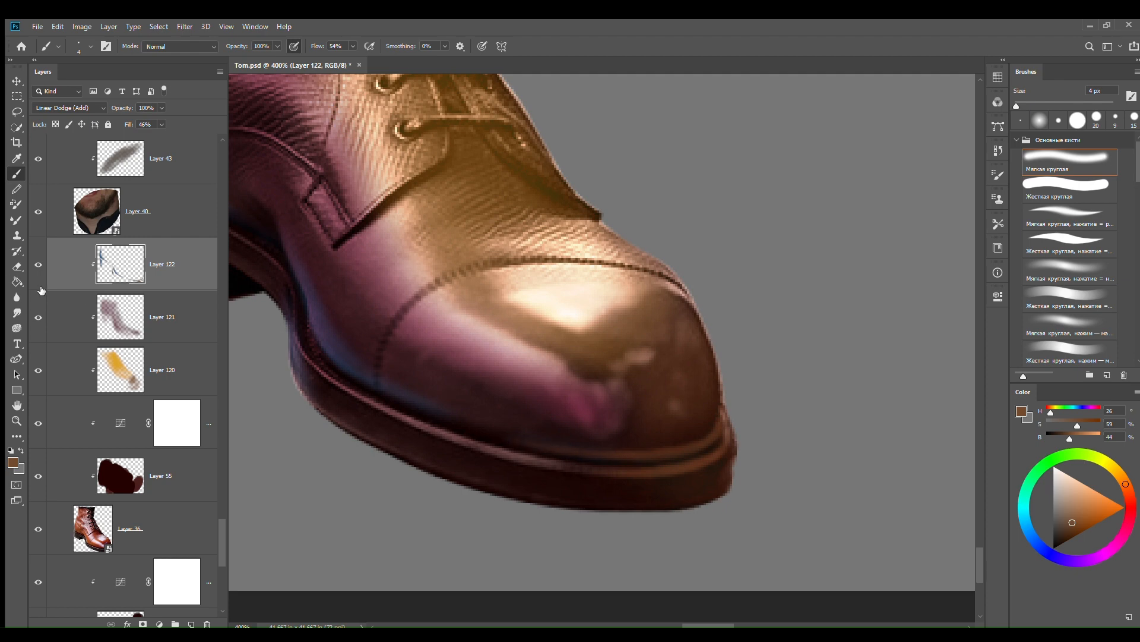
# Step: Sample a light brown from the toe cap's outer edge for a 5 px brush on Layer 122
pyautogui.press('e')
pyautogui.press('b')
pyautogui.hotkey('alt', '[')
pyautogui.hotkey('alt', '[')
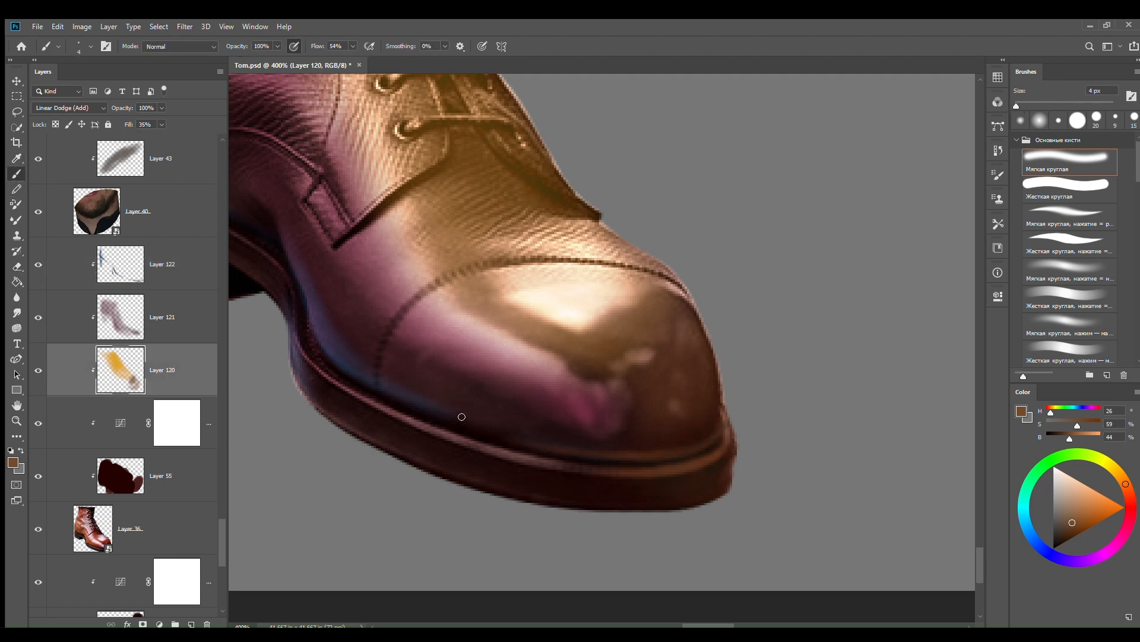
pyautogui.keyDown('alt'); pyautogui.click(636, 450); pyautogui.keyUp('alt')
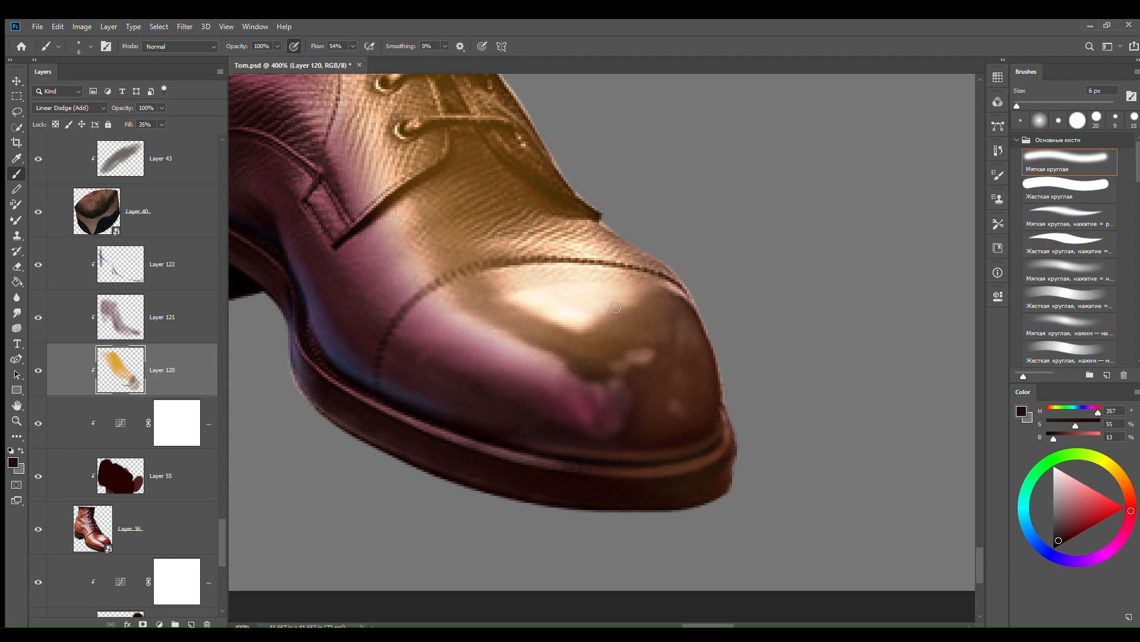
pyautogui.hotkey('alt', ']')
pyautogui.hotkey('alt', ']')
pyautogui.press('[')
pyautogui.keyDown('alt'); pyautogui.click(709, 389); pyautogui.keyUp('alt')
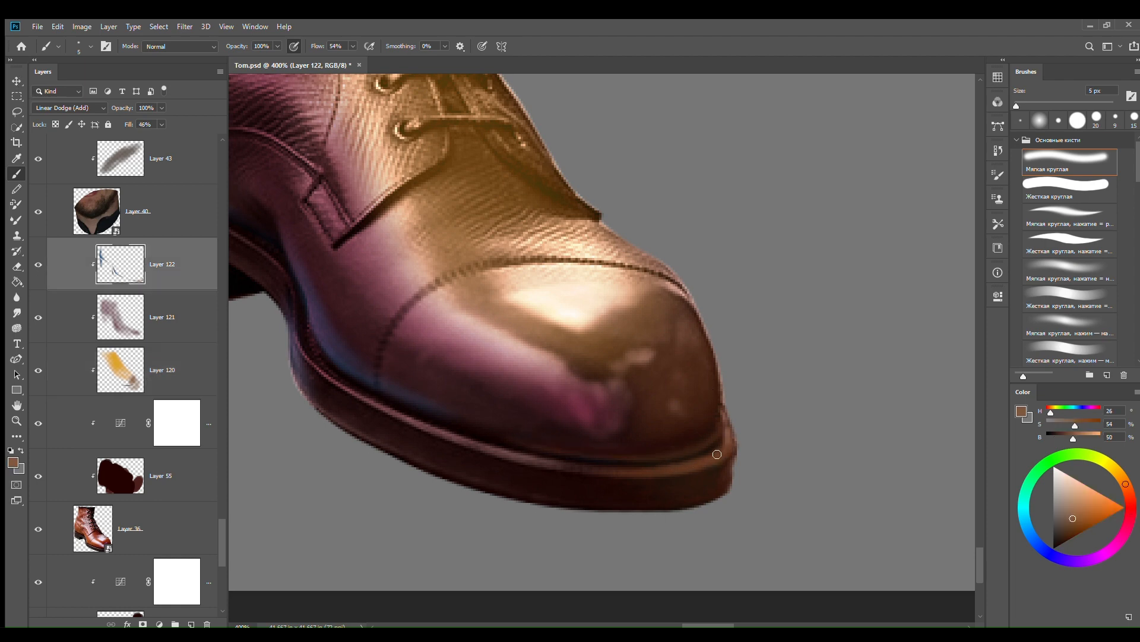
pyautogui.hotkey('ctrl', '-')
pyautogui.hotkey('ctrl', '-')
pyautogui.hotkey('ctrl', '-')
pyautogui.hotkey('ctrl', '+')
pyautogui.hotkey('ctrl', '+')
pyautogui.hotkey('ctrl', '+')
# Step: Erase part of the warm glow on Layer 120 near the toe cap's lower edge with a soft eraser of 10 to 20 px
pyautogui.press(']')
pyautogui.press(']')
pyautogui.press(']')
pyautogui.press(']')
pyautogui.click(188, 371)
pyautogui.click(38, 370)
pyautogui.click(38, 370)
pyautogui.press('e')
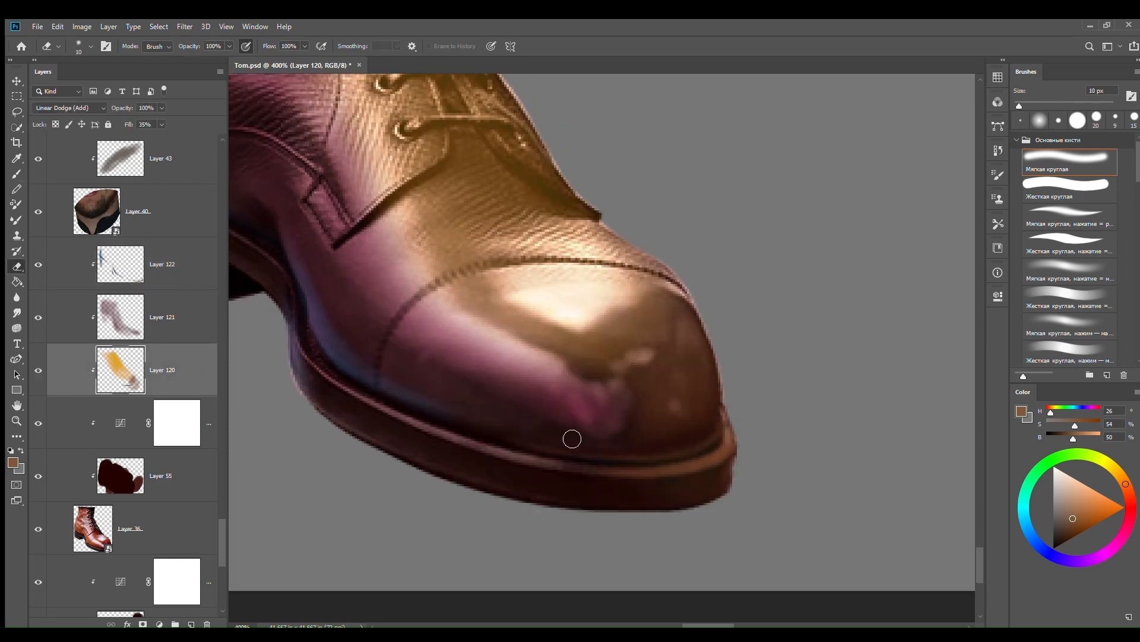
pyautogui.moveTo(693, 433); pyautogui.dragTo(663, 430)
pyautogui.press(']')
pyautogui.press(']')
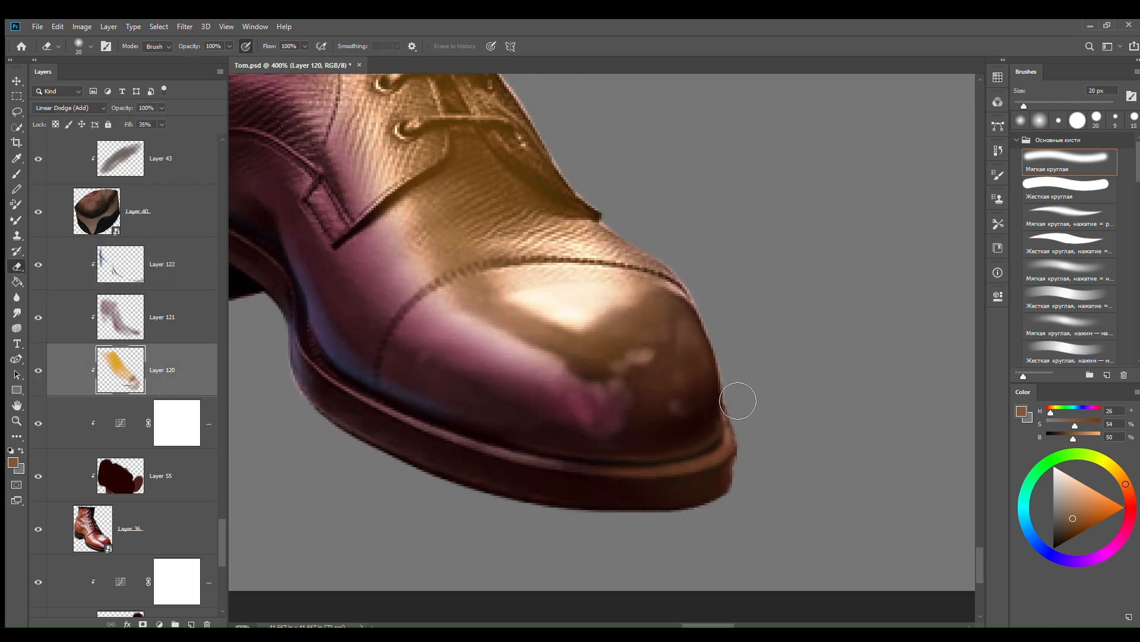
pyautogui.scroll(-5, 697, 311)
pyautogui.scroll(4, 698, 311)
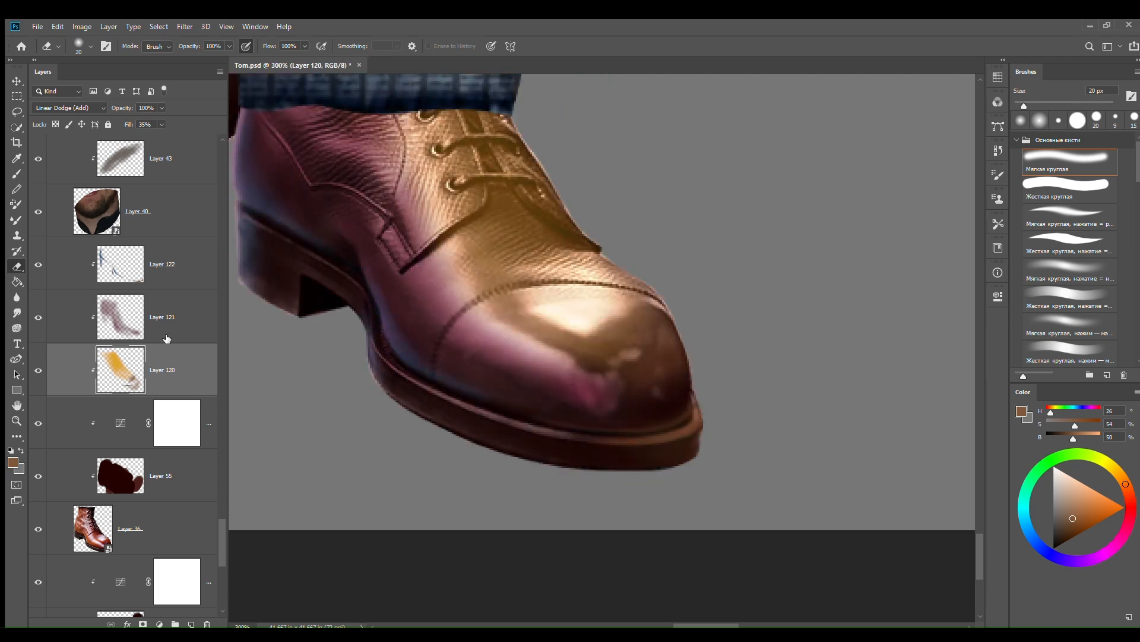
# Step: Paint dark violet shading (H 280, S 100, B 27) on Layer 121 along the shoe's side below the lacing flap
pyautogui.press('b')
pyautogui.press(']')
pyautogui.press(']')
pyautogui.press(']')
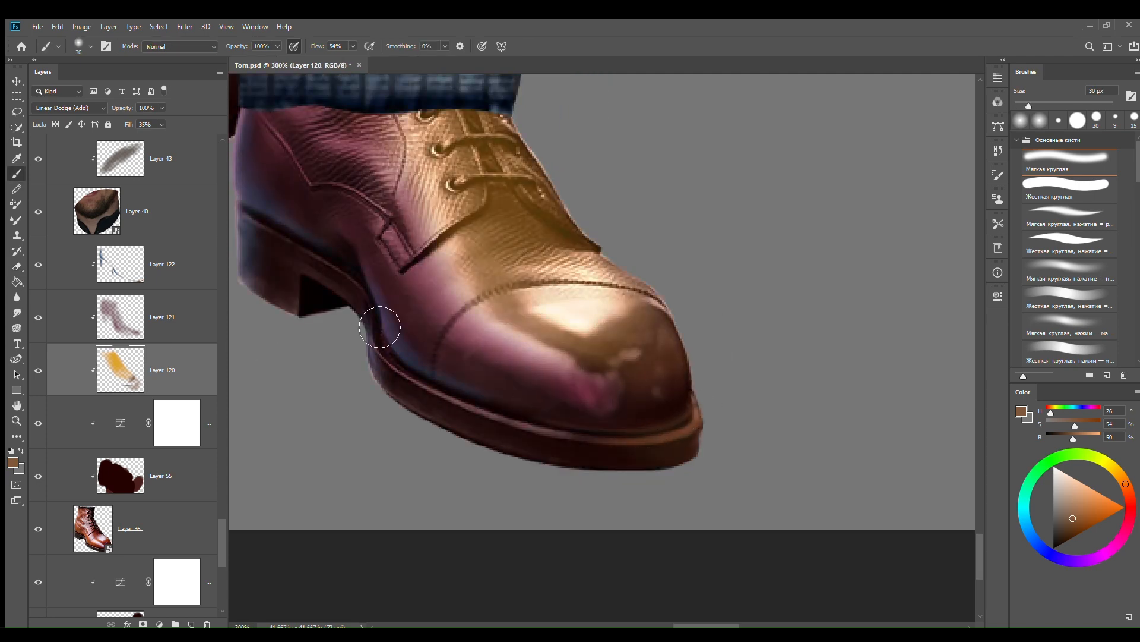
pyautogui.hotkey('alt', ']')
pyautogui.keyDown('alt'); pyautogui.click(399, 305); pyautogui.keyUp('alt')
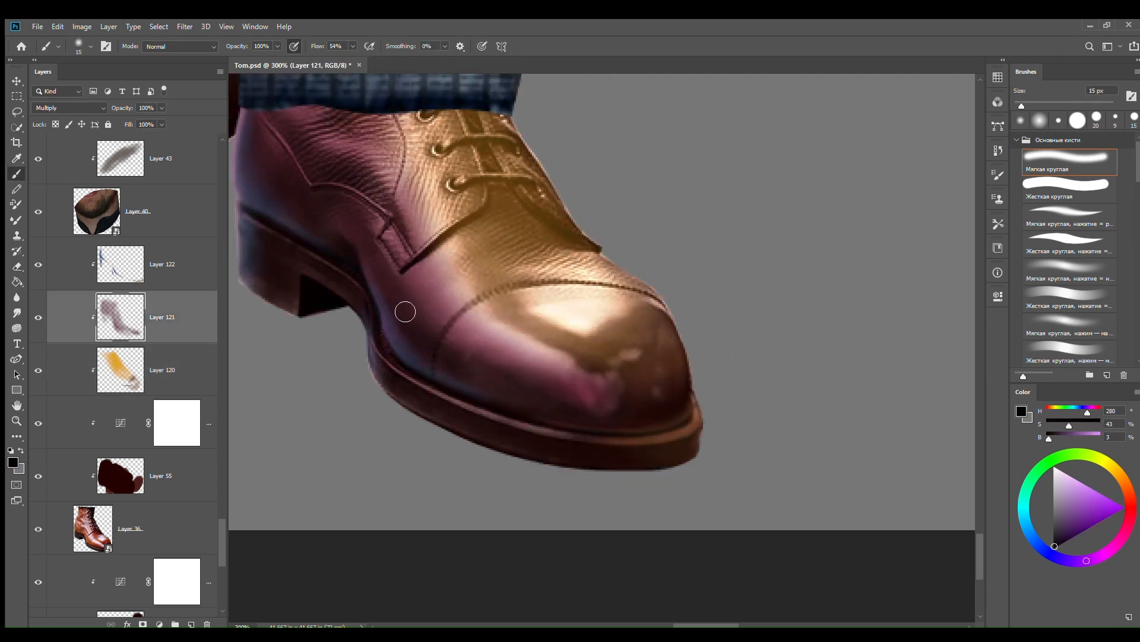
pyautogui.click(1073, 537)
pyautogui.moveTo(417, 272); pyautogui.dragTo(489, 345)
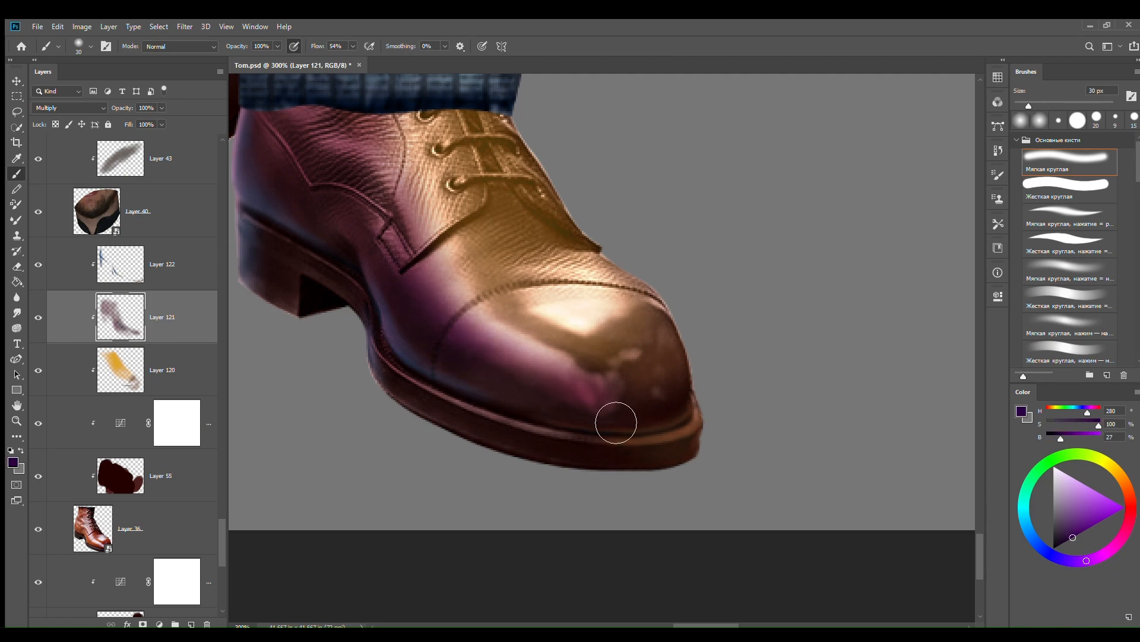
# Step: Examine the shoe's colouring up close and against the whole figure
pyautogui.hotkey('ctrl', '-')
pyautogui.hotkey('ctrl', '-')
pyautogui.hotkey('ctrl', '-')
pyautogui.hotkey('ctrl', '-')
pyautogui.hotkey('ctrl', '-')
pyautogui.hotkey('ctrl', '+')
pyautogui.hotkey('ctrl', '+')
pyautogui.hotkey('ctrl', '+')
pyautogui.hotkey('ctrl', '+')
pyautogui.hotkey('ctrl', '-')
pyautogui.hotkey('ctrl', '-')
pyautogui.hotkey('ctrl', '-')
pyautogui.hotkey('ctrl', '-')
pyautogui.hotkey('ctrl', '-')
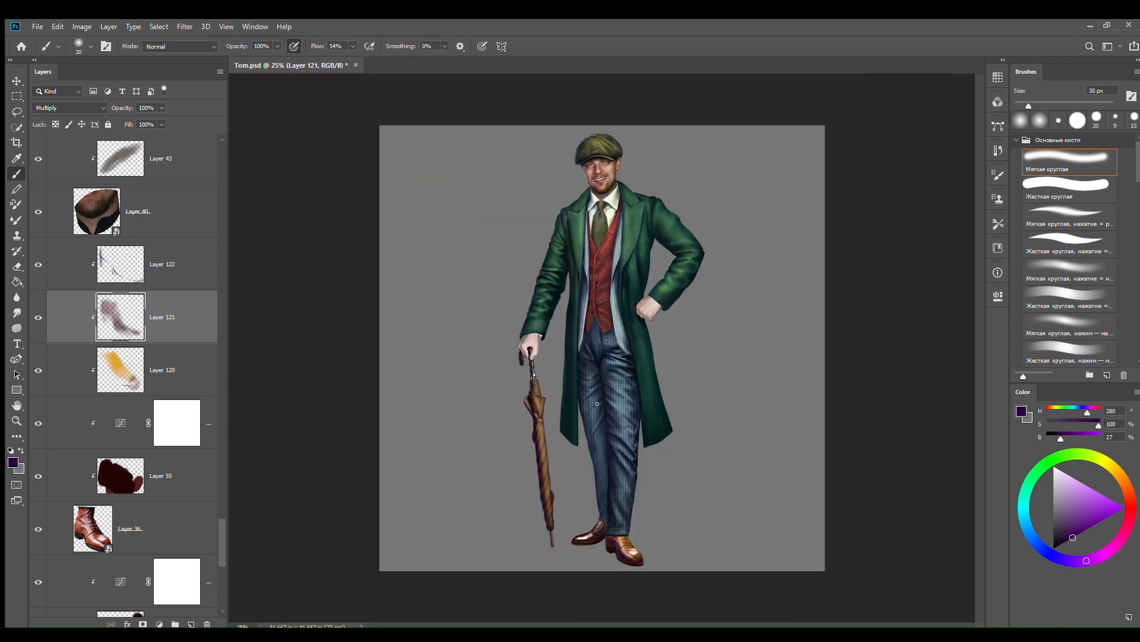
# Step: Add a clipped Linear Dodge (Add) layer above Layer 122 for the front shoe
pyautogui.hotkey('ctrl', '+')
pyautogui.hotkey('ctrl', '+')
pyautogui.moveTo(731, 552); pyautogui.dragTo(693, 282)
pyautogui.hotkey('ctrl', '+')
pyautogui.hotkey('ctrl', '+')
pyautogui.hotkey('ctrl', '+')
pyautogui.moveTo(689, 546); pyautogui.dragTo(629, 113)
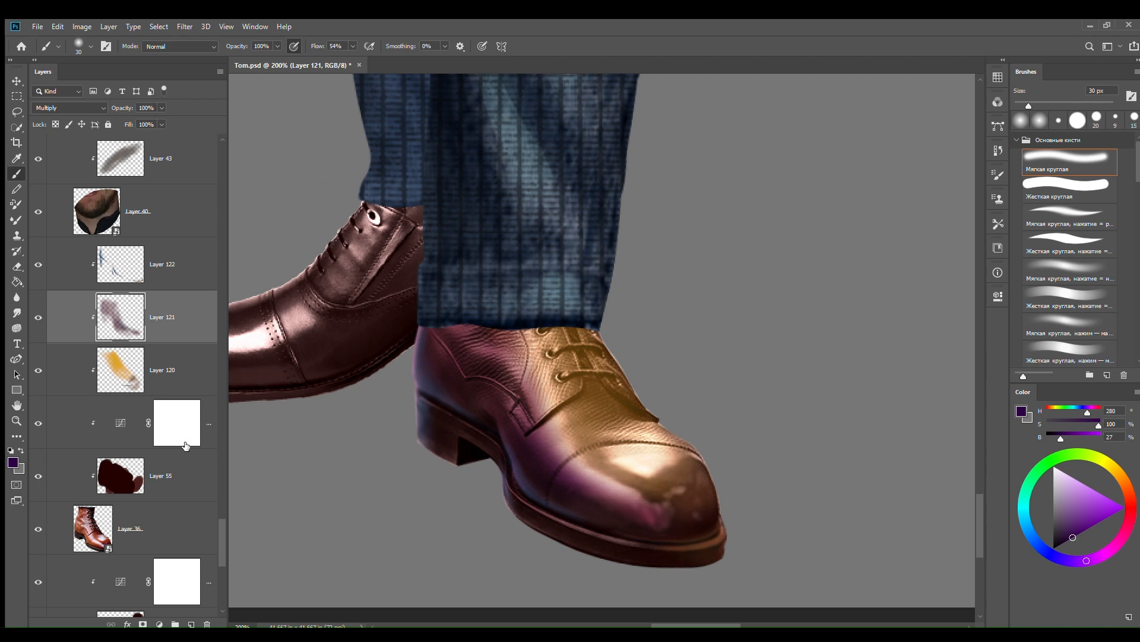
pyautogui.click(185, 280)
pyautogui.hotkey('ctrl', 'shift', 'alt', 'n')
# Step: Highlight the two lower shoelaces with a 1 px brush in golden orange (H 39, S 82, B 88)
pyautogui.click(1120, 473)
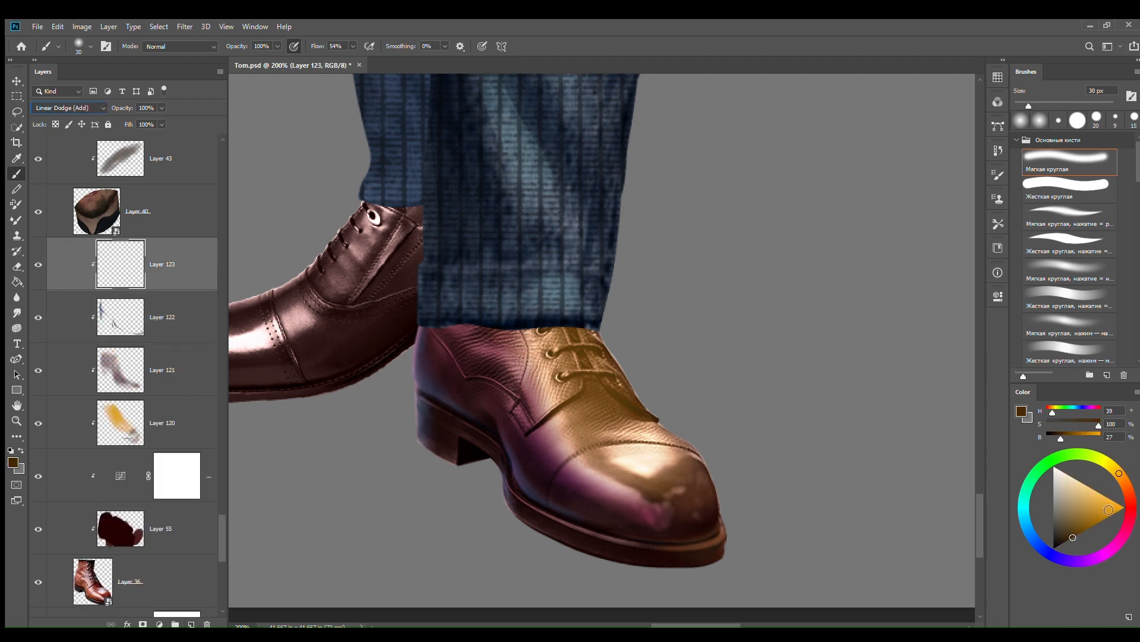
pyautogui.click(1104, 506)
pyautogui.hotkey('ctrl', '+')
pyautogui.hotkey('ctrl', '+')
pyautogui.hotkey('ctrl', '+')
pyautogui.hotkey('ctrl', '+')
pyautogui.press('[')
pyautogui.press('[')
pyautogui.press('[')
pyautogui.press('[')
pyautogui.press('[')
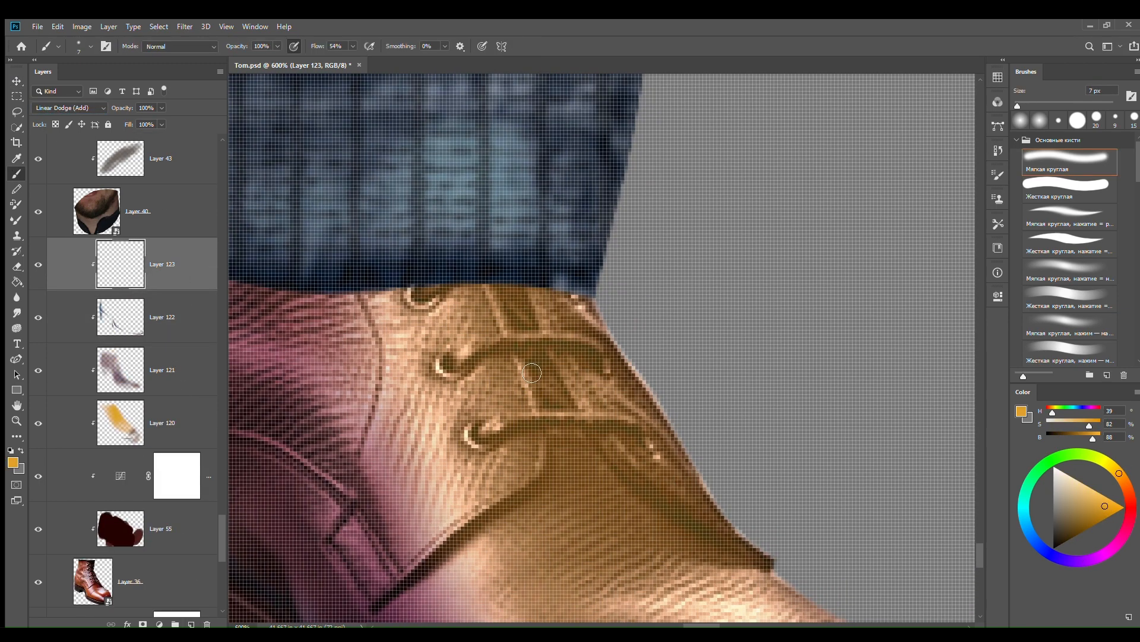
pyautogui.press('[')
pyautogui.press('[')
pyautogui.moveTo(483, 428)
pyautogui.mouseDown()
pyautogui.moveTo(561, 415)
pyautogui.moveTo(602, 423)
pyautogui.mouseUp()
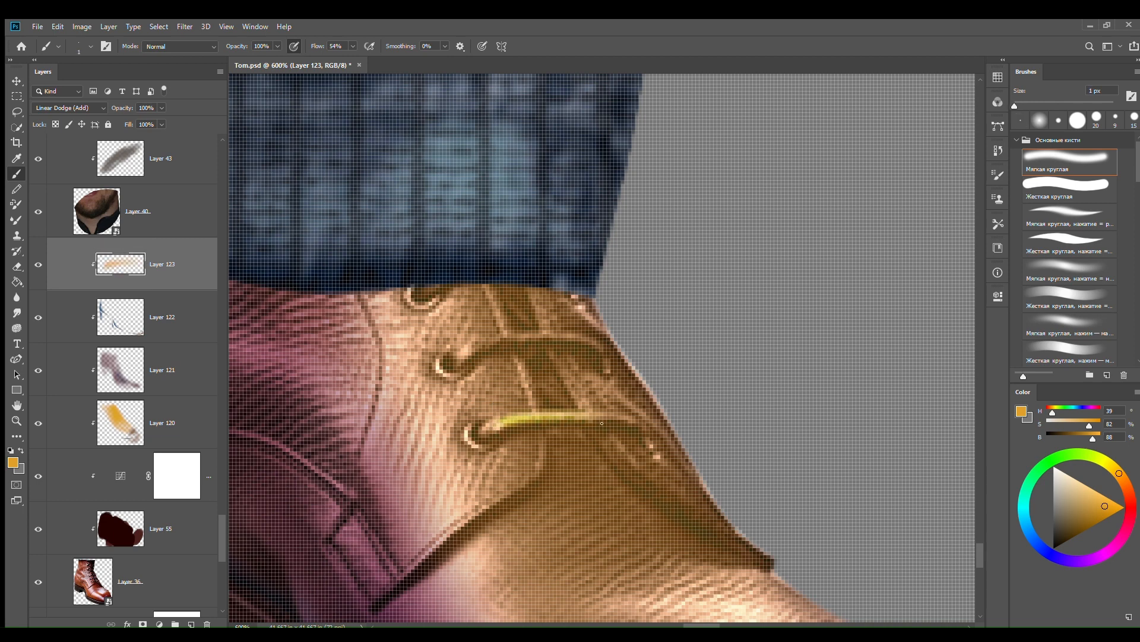
pyautogui.moveTo(466, 351); pyautogui.dragTo(494, 337)
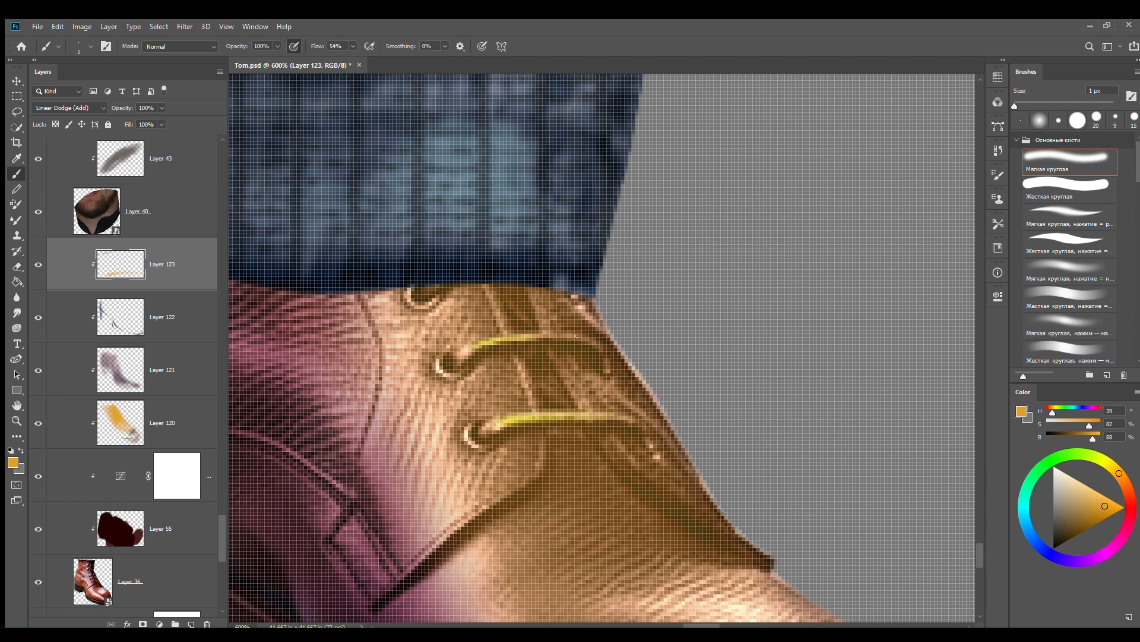
# Step: Paint thin golden highlights on the eyelets, the tongue edges and the lacing flap seams
pyautogui.moveTo(440, 378); pyautogui.dragTo(468, 368)
pyautogui.moveTo(540, 453); pyautogui.dragTo(492, 501)
pyautogui.moveTo(527, 387); pyautogui.dragTo(535, 406)
pyautogui.moveTo(490, 299); pyautogui.dragTo(509, 335)
pyautogui.moveTo(408, 295); pyautogui.dragTo(433, 307)
pyautogui.moveTo(554, 357); pyautogui.dragTo(570, 387)
pyautogui.moveTo(600, 434); pyautogui.dragTo(670, 489)
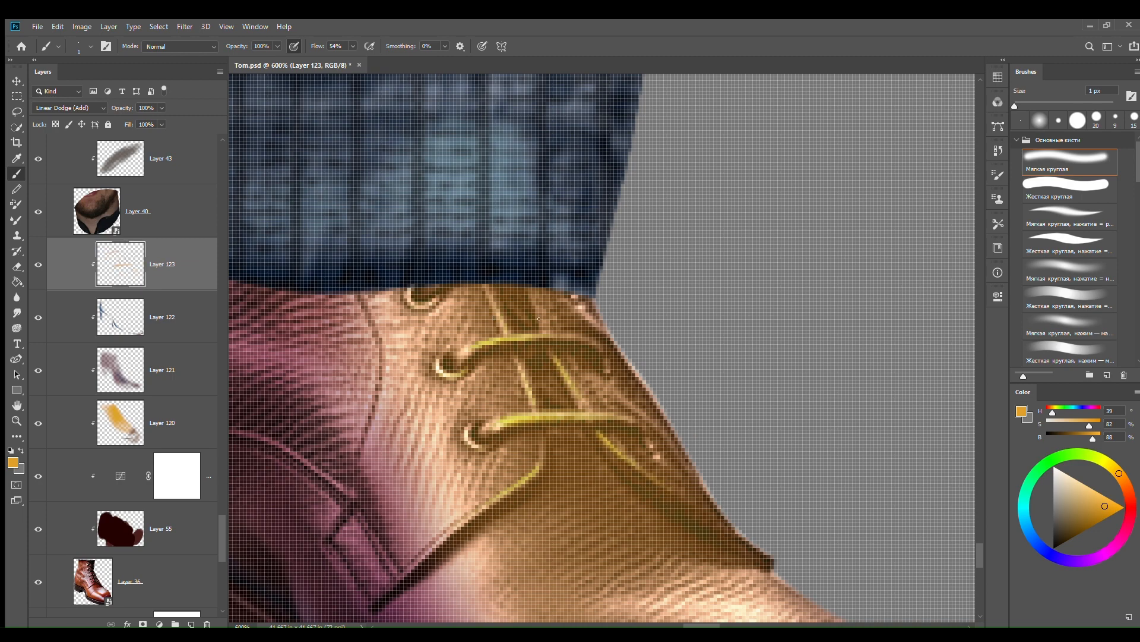
# Step: Add short golden highlight strokes along the tongue between the laces and on the lacing flap below them
pyautogui.moveTo(532, 300); pyautogui.dragTo(545, 331)
pyautogui.moveTo(598, 331); pyautogui.dragTo(617, 351)
pyautogui.hotkey('ctrl', '-')
pyautogui.hotkey('ctrl', '-')
pyautogui.hotkey('ctrl', '-')
pyautogui.hotkey('ctrl', '-')
pyautogui.hotkey('ctrl', '-')
pyautogui.hotkey('ctrl', '+')
pyautogui.hotkey('ctrl', '+')
pyautogui.hotkey('ctrl', '+')
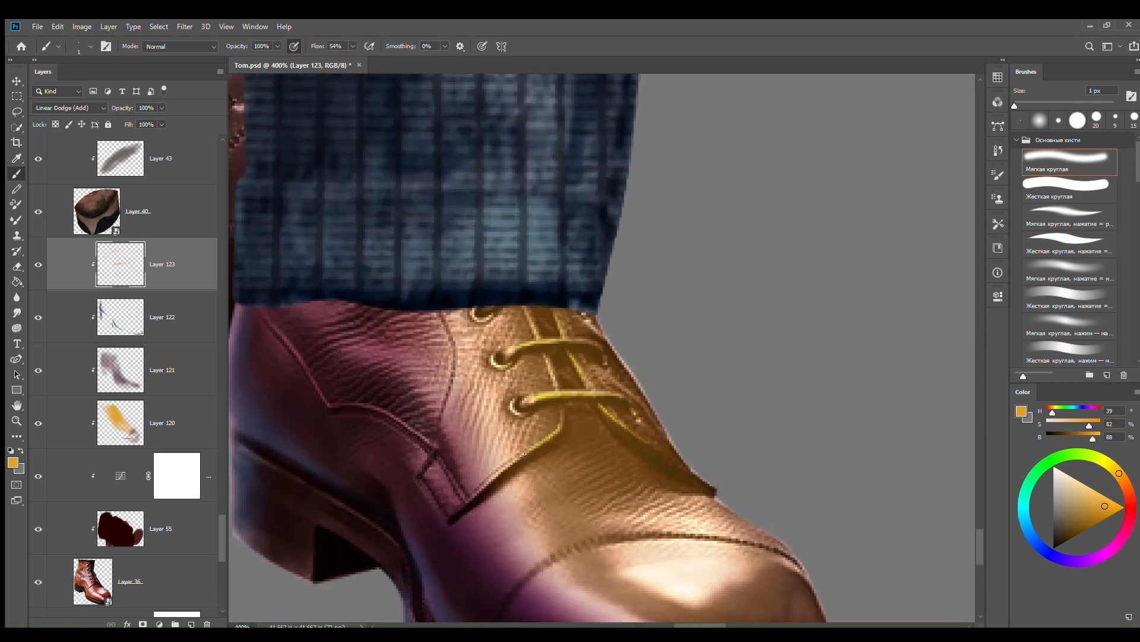
pyautogui.hotkey('ctrl', 'y')
pyautogui.hotkey('ctrl', 'y')
pyautogui.hotkey('ctrl', '-')
pyautogui.hotkey('ctrl', '-')
pyautogui.hotkey('ctrl', '+')
# Step: On Layer 121, shade the shoe's side, vamp and toe cap in magenta (H 324, S 93, B 55) with a 40 px brush
pyautogui.click(162, 370)
pyautogui.moveTo(638, 428); pyautogui.dragTo(581, 329)
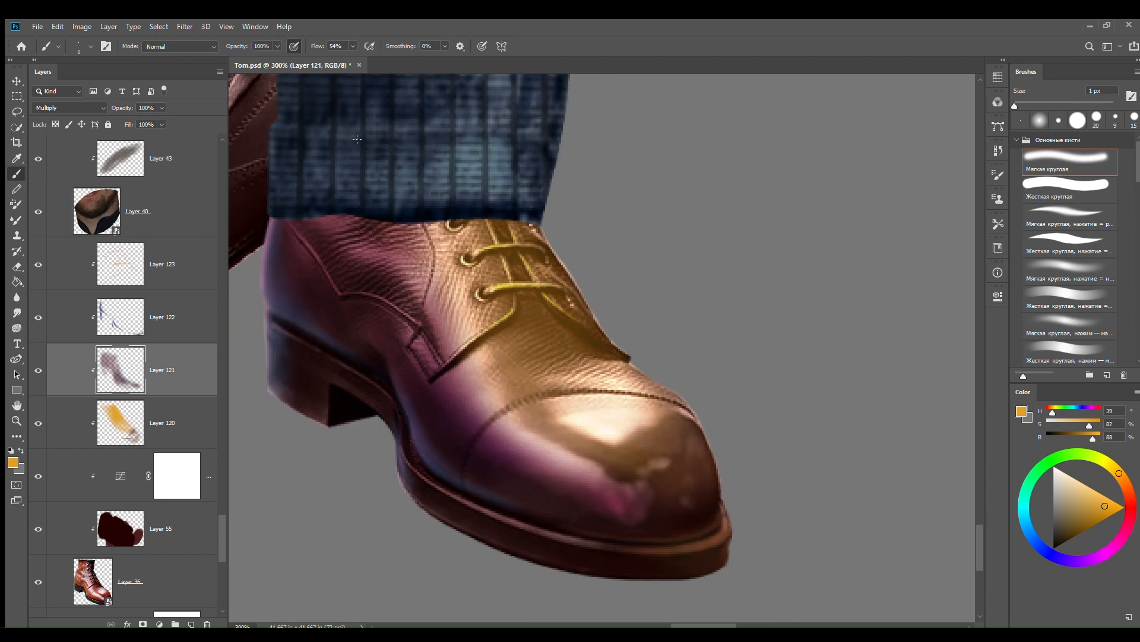
pyautogui.press(']')
pyautogui.press(']')
pyautogui.press(']')
pyautogui.press(']')
pyautogui.keyDown('alt'); pyautogui.click(456, 386); pyautogui.keyUp('alt')
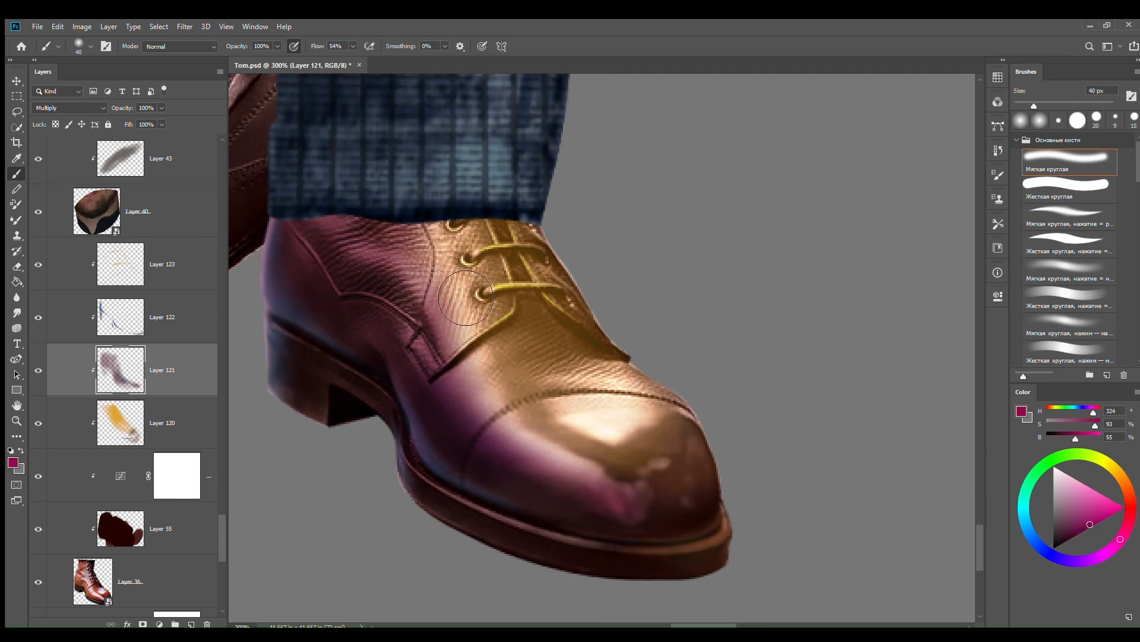
pyautogui.moveTo(458, 295)
pyautogui.mouseDown()
pyautogui.moveTo(486, 410)
pyautogui.moveTo(514, 440)
pyautogui.mouseUp()
pyautogui.moveTo(444, 249)
pyautogui.mouseDown()
pyautogui.moveTo(467, 291)
pyautogui.moveTo(496, 432)
pyautogui.mouseUp()
pyautogui.moveTo(429, 308)
pyautogui.mouseDown()
pyautogui.moveTo(463, 244)
pyautogui.moveTo(380, 268)
pyautogui.moveTo(359, 243)
pyautogui.mouseUp()
pyautogui.moveTo(560, 466); pyautogui.dragTo(604, 473)
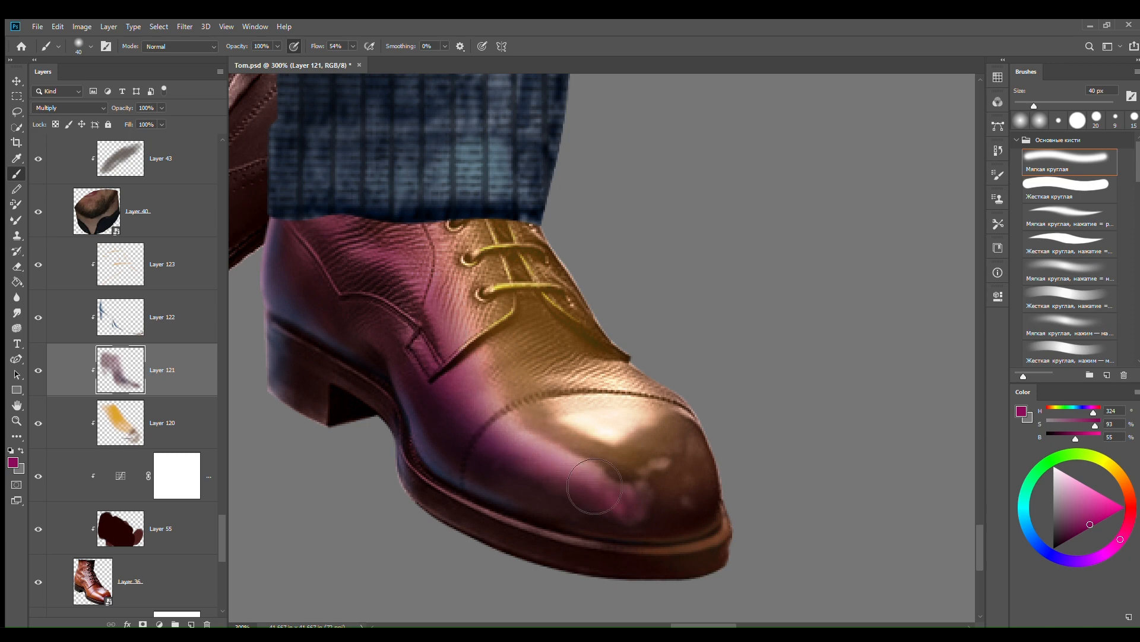
# Step: Warm the magenta transition on the shoe's side and toe cap with orange (H 25, S 80, B 71) using a 30 px brush
pyautogui.hotkey('ctrl', '-')
pyautogui.hotkey('ctrl', '-')
pyautogui.hotkey('ctrl', '+')
pyautogui.click(1130, 500)
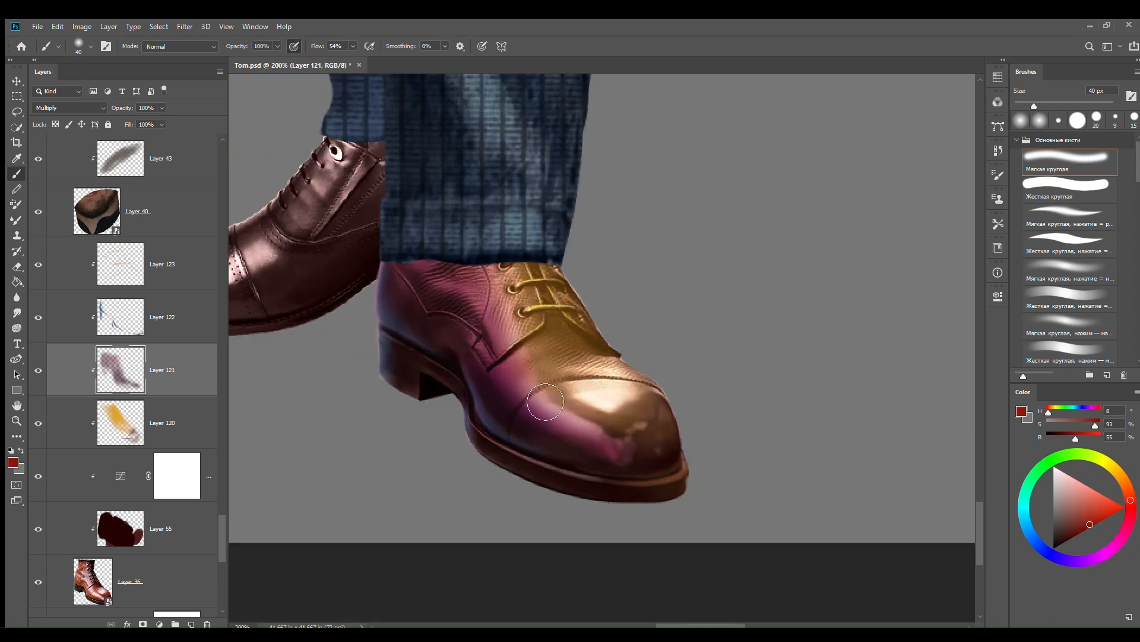
pyautogui.click(1126, 484)
pyautogui.click(1093, 513)
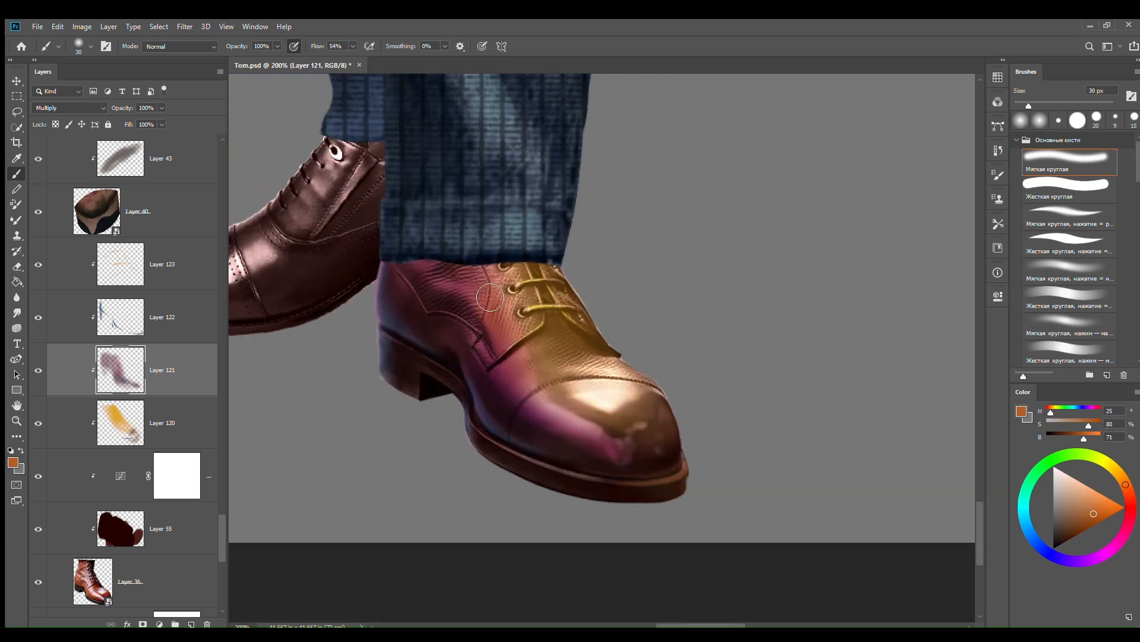
pyautogui.moveTo(540, 407); pyautogui.dragTo(556, 415)
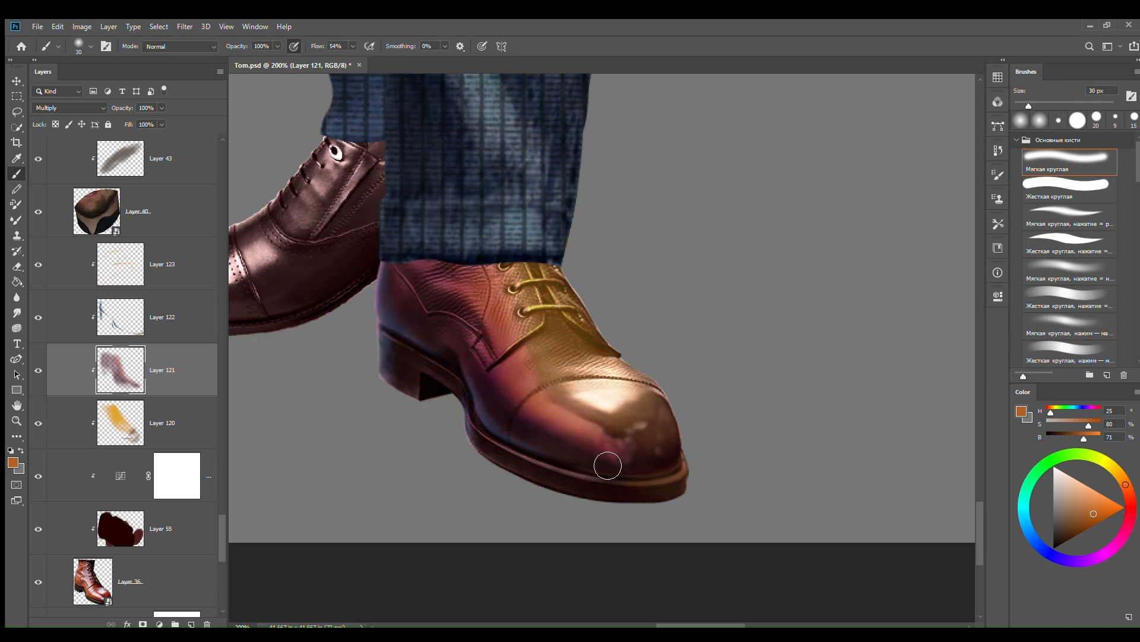
pyautogui.hotkey('ctrl', '-')
pyautogui.hotkey('ctrl', '-')
pyautogui.hotkey('ctrl', '-')
pyautogui.hotkey('ctrl', '+')
pyautogui.hotkey('ctrl', '+')
pyautogui.hotkey('ctrl', '+')
# Step: Tint the bright reflection on the toe cap with yellow (H 49, S 67, B 92) using a 25 px brush
pyautogui.press('[')
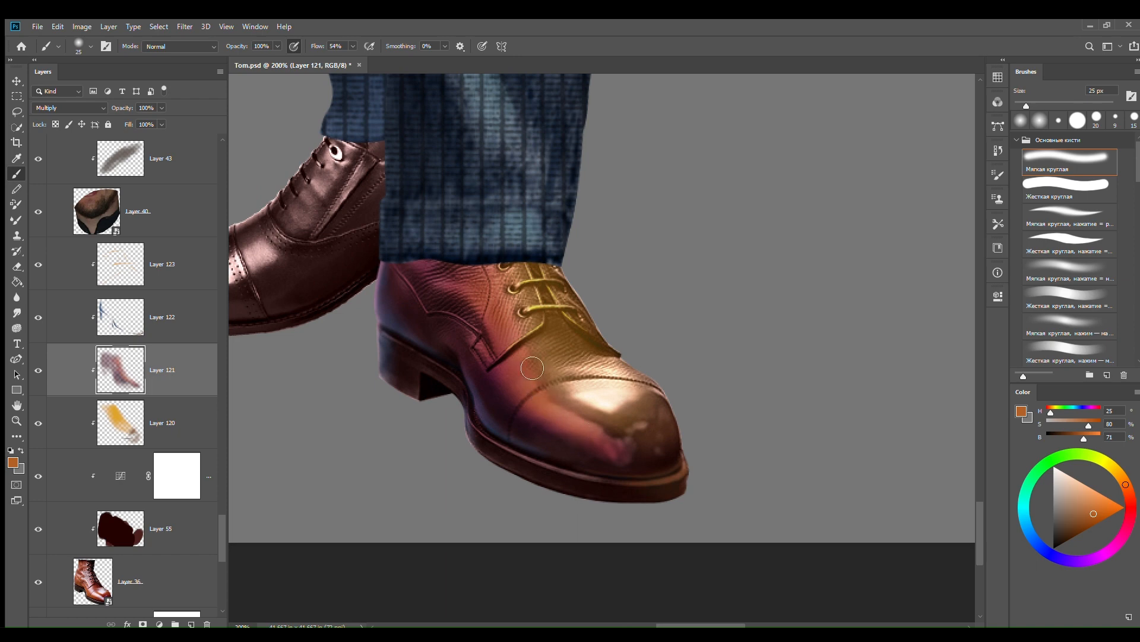
pyautogui.click(1113, 467)
pyautogui.moveTo(594, 398)
pyautogui.mouseDown()
pyautogui.moveTo(631, 407)
pyautogui.moveTo(600, 395)
pyautogui.mouseUp()
pyautogui.click(1097, 498)
pyautogui.hotkey('ctrl', '-')
pyautogui.hotkey('ctrl', '-')
pyautogui.hotkey('ctrl', '-')
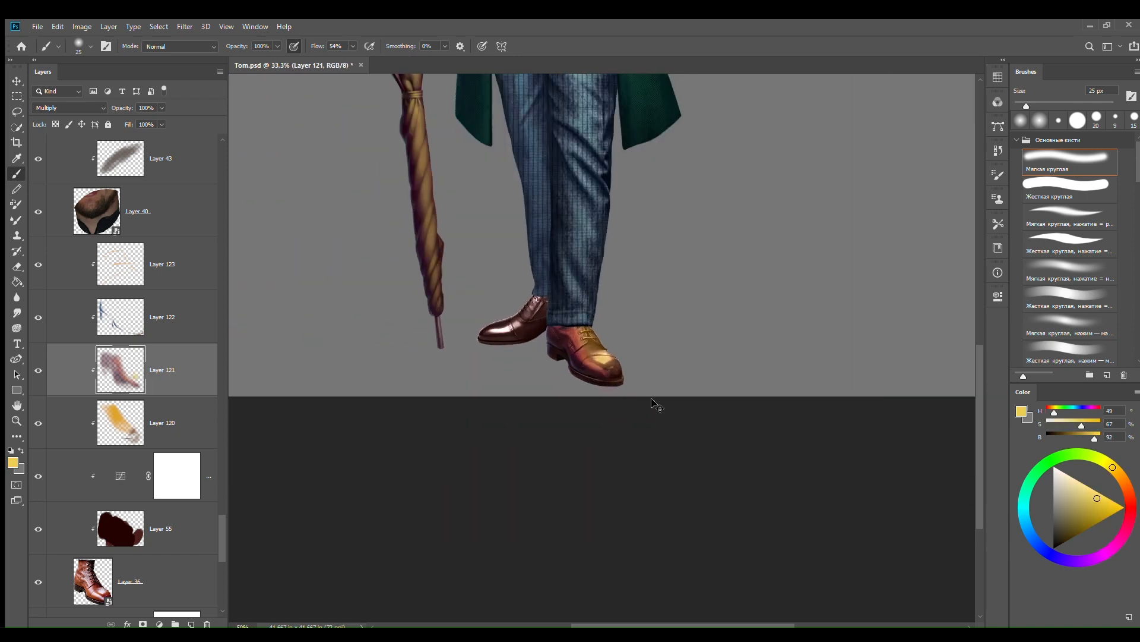
pyautogui.hotkey('ctrl', '+')
pyautogui.hotkey('ctrl', '+')
pyautogui.hotkey('ctrl', '+')
pyautogui.hotkey('ctrl', '+')
# Step: Brush the same yellow beside the eyelets and down the vamp into the side of the toe cap
pyautogui.moveTo(446, 290)
pyautogui.mouseDown()
pyautogui.moveTo(466, 351)
pyautogui.moveTo(466, 310)
pyautogui.mouseUp()
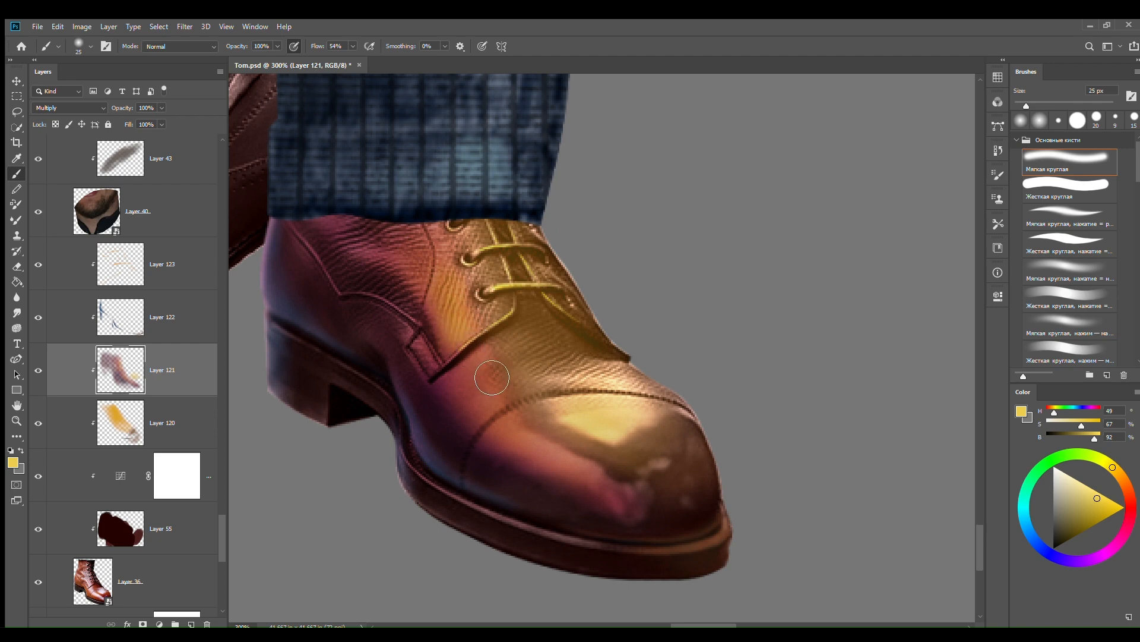
pyautogui.moveTo(488, 373)
pyautogui.mouseDown()
pyautogui.moveTo(487, 411)
pyautogui.moveTo(538, 441)
pyautogui.mouseUp()
pyautogui.hotkey('ctrl', '-')
pyautogui.hotkey('ctrl', '-')
pyautogui.hotkey('ctrl', '-')
pyautogui.hotkey('ctrl', '-')
pyautogui.hotkey('ctrl', '+')
pyautogui.hotkey('ctrl', '+')
pyautogui.hotkey('ctrl', '+')
pyautogui.hotkey('ctrl', '+')
# Step: Add a clipped layer above Layer 123 and set its blend mode to Color
pyautogui.press('[')
pyautogui.press('[')
pyautogui.press('[')
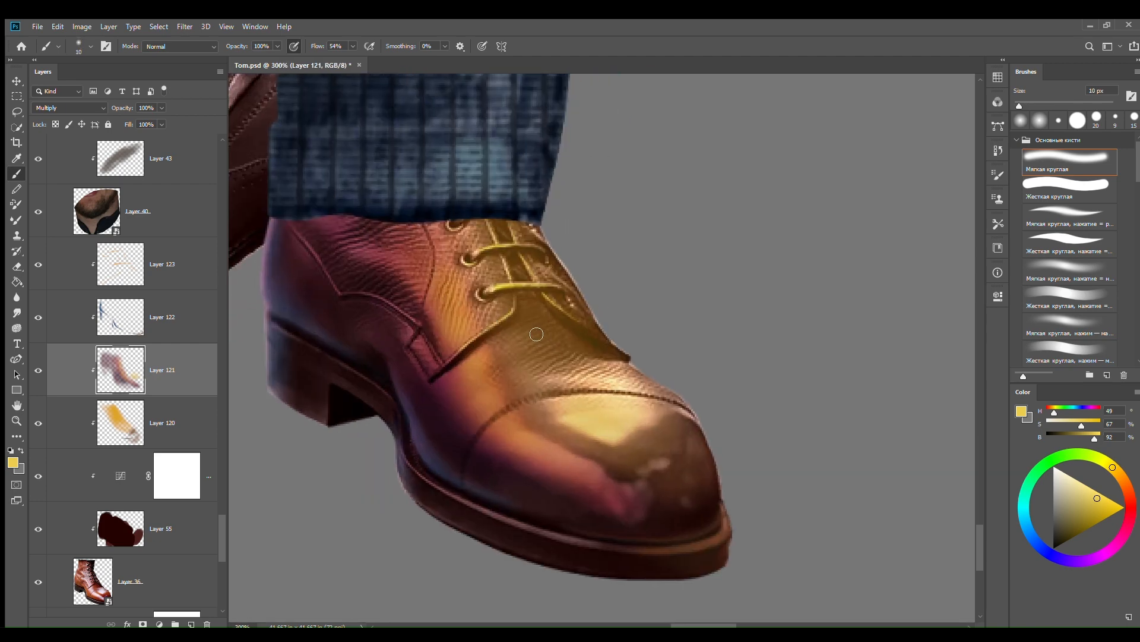
pyautogui.click(167, 274)
pyautogui.hotkey('ctrl', 'alt', 'shift', 'n')
pyautogui.hotkey('ctrl', 'alt', 'g')
pyautogui.click(70, 110)
pyautogui.click(59, 443)
# Step: Recolour the tongue, the far lacing flap edge and the laces in dark red (H 349, S 57, B 44) with 8 px and 4 px brushes
pyautogui.keyDown('alt'); pyautogui.click(362, 254); pyautogui.keyUp('alt')
pyautogui.moveTo(514, 261); pyautogui.dragTo(582, 335)
pyautogui.moveTo(538, 305); pyautogui.dragTo(615, 352)
pyautogui.moveTo(508, 241); pyautogui.dragTo(497, 221)
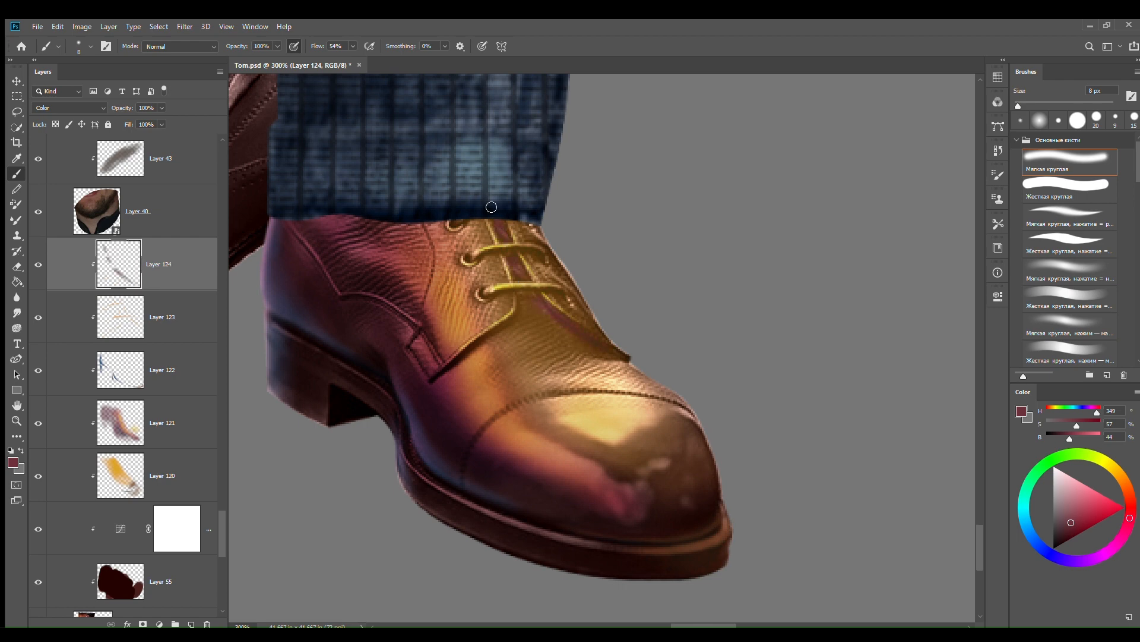
pyautogui.hotkey('ctrl', '+')
pyautogui.press('[')
pyautogui.press('[')
pyautogui.press('[')
pyautogui.press('[')
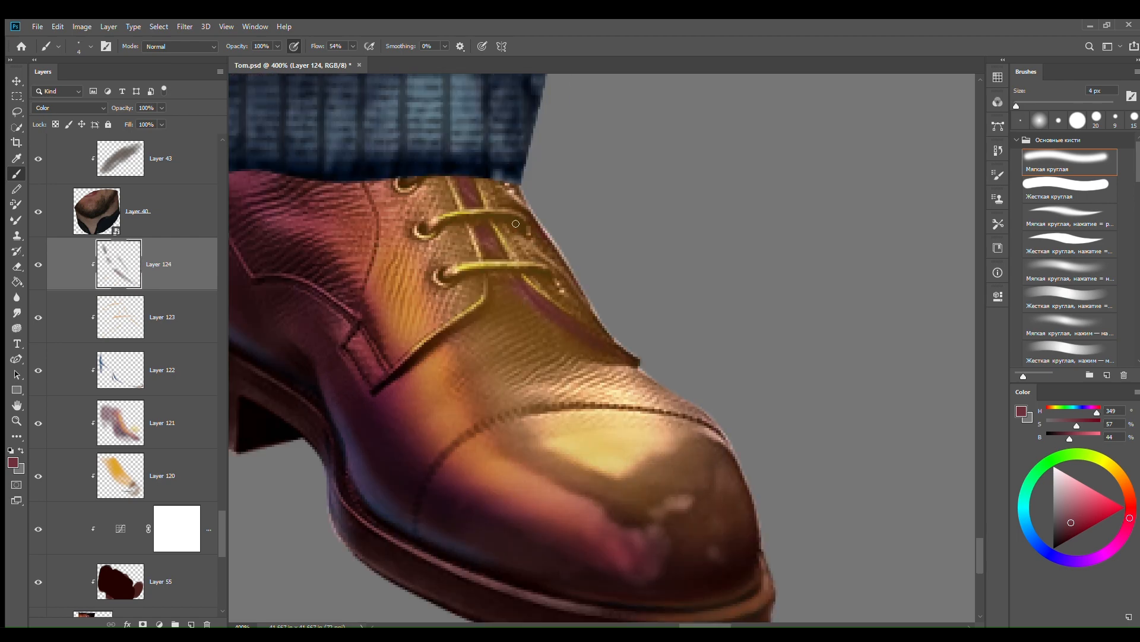
pyautogui.moveTo(518, 225); pyautogui.dragTo(530, 231)
# Step: Add a clipped Multiply layer above Layer 124
pyautogui.click(191, 623)
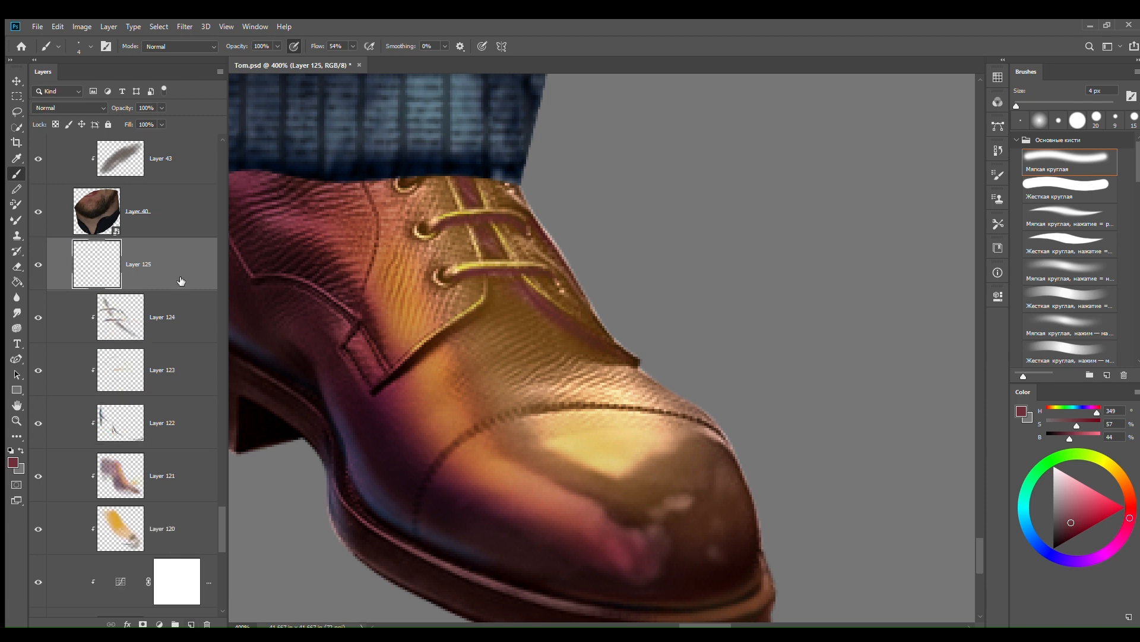
pyautogui.keyDown('alt'); pyautogui.click(178, 289); pyautogui.keyUp('alt')
pyautogui.click(69, 106)
pyautogui.click(59, 159)
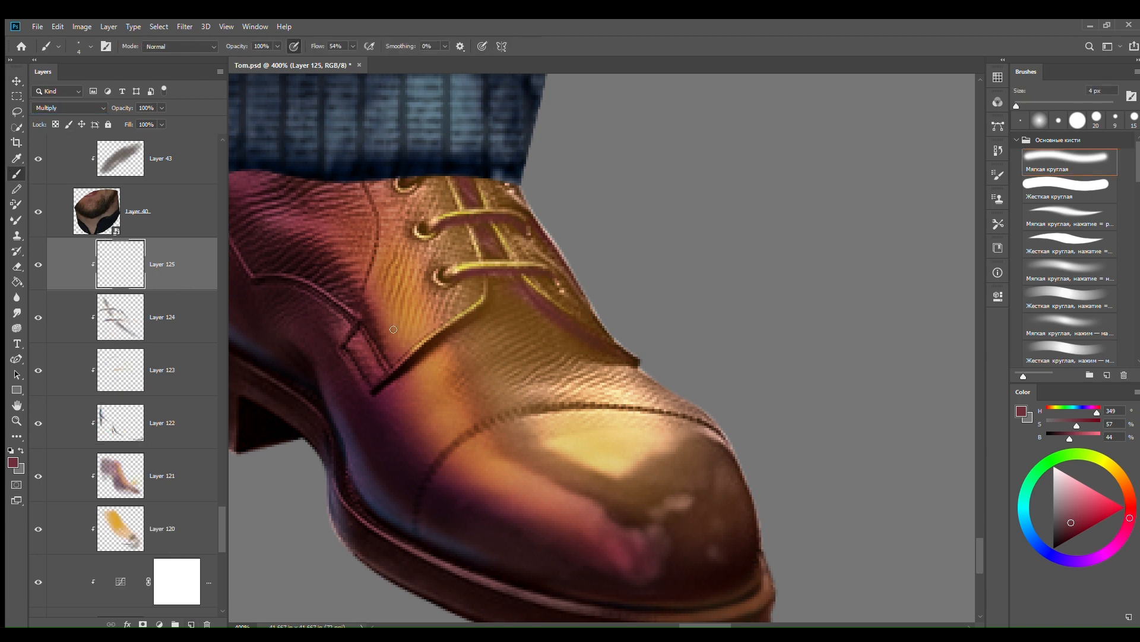
# Step: Paint thin dark red shadows on the two shoelaces, beside the eyelets and under the lower lace, refining with a 2 px brush
pyautogui.moveTo(450, 279); pyautogui.dragTo(497, 273)
pyautogui.moveTo(479, 273); pyautogui.dragTo(543, 276)
pyautogui.moveTo(439, 226); pyautogui.dragTo(514, 224)
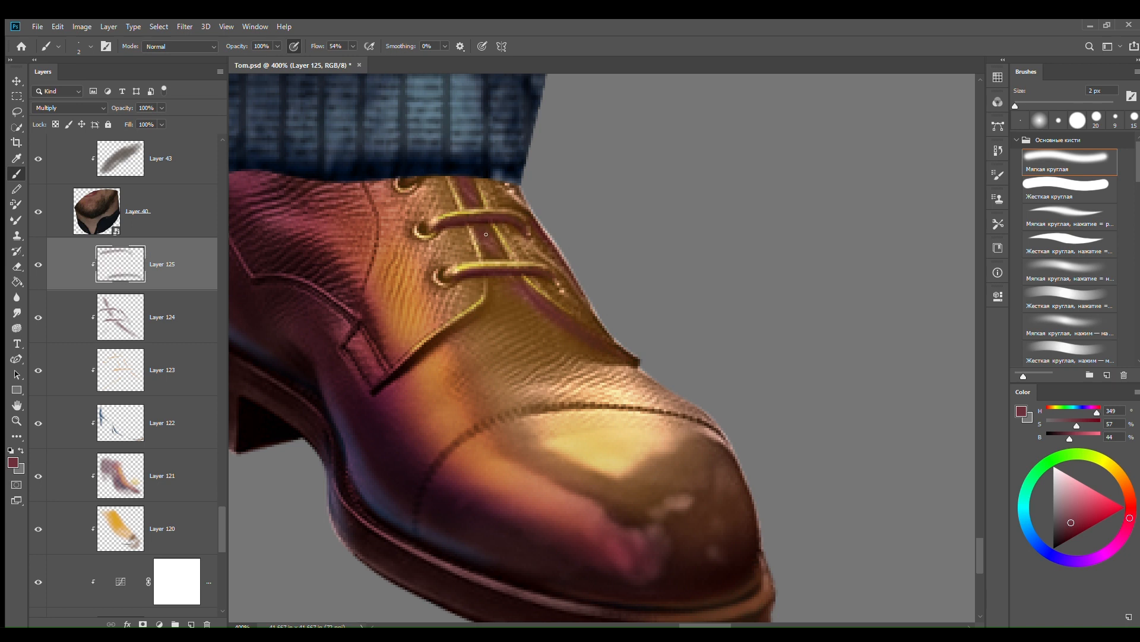
pyautogui.moveTo(518, 281)
pyautogui.mouseDown()
pyautogui.moveTo(557, 321)
pyautogui.moveTo(530, 293)
pyautogui.mouseUp()
pyautogui.moveTo(466, 274); pyautogui.dragTo(497, 273)
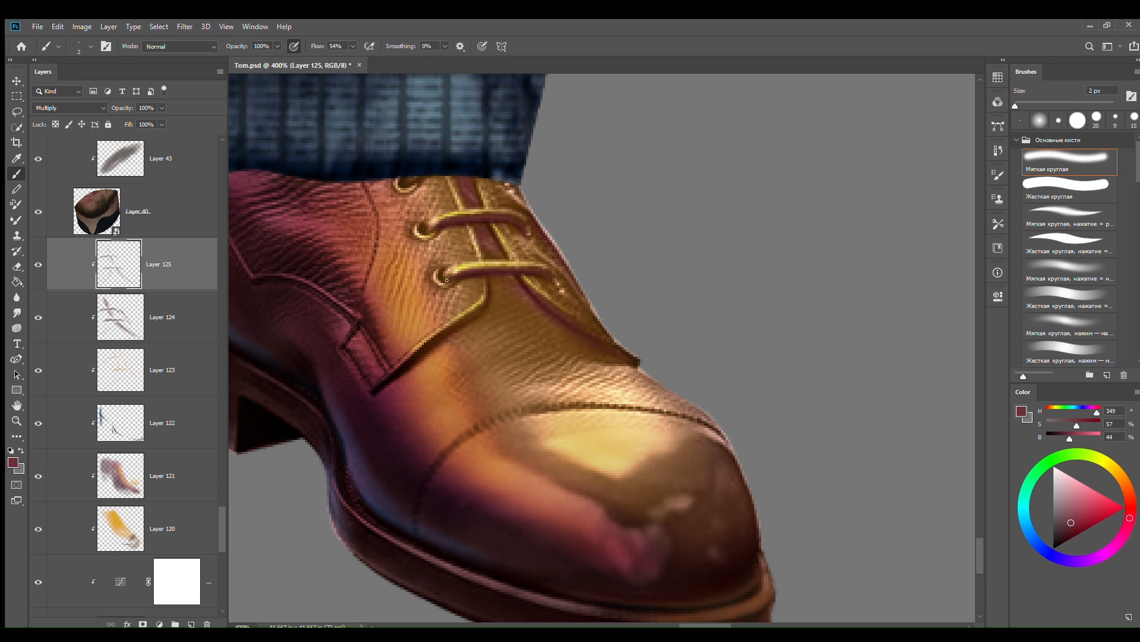
pyautogui.hotkey('ctrl', '-')
pyautogui.hotkey('ctrl', '-')
pyautogui.hotkey('ctrl', '-')
pyautogui.hotkey('ctrl', '-')
pyautogui.hotkey('ctrl', '+')
pyautogui.hotkey('ctrl', '+')
pyautogui.hotkey('ctrl', '-')
pyautogui.hotkey('ctrl', '-')
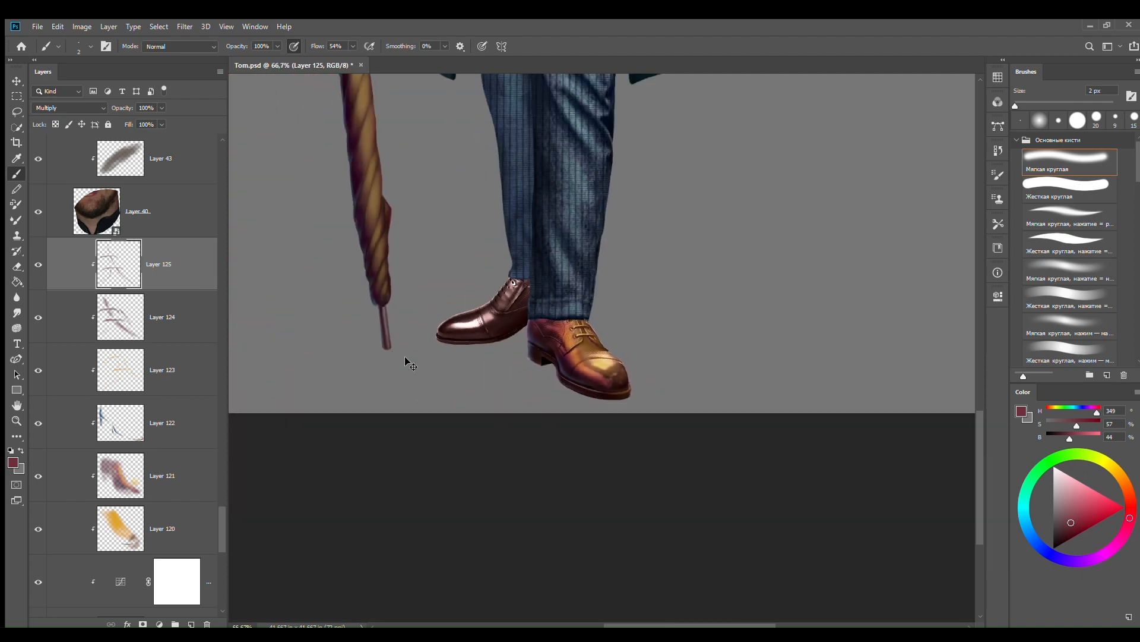
# Step: On Layer 123, highlight the sole's welt around the toe in pale gold (H 42, S 52, B 91) with a 2 px hard round brush
pyautogui.hotkey('ctrl', '+')
pyautogui.hotkey('ctrl', '+')
pyautogui.hotkey('ctrl', '+')
pyautogui.moveTo(406, 359); pyautogui.dragTo(318, 197)
pyautogui.click(171, 309)
pyautogui.click(172, 363)
pyautogui.keyDown('alt'); pyautogui.click(521, 266); pyautogui.keyUp('alt')
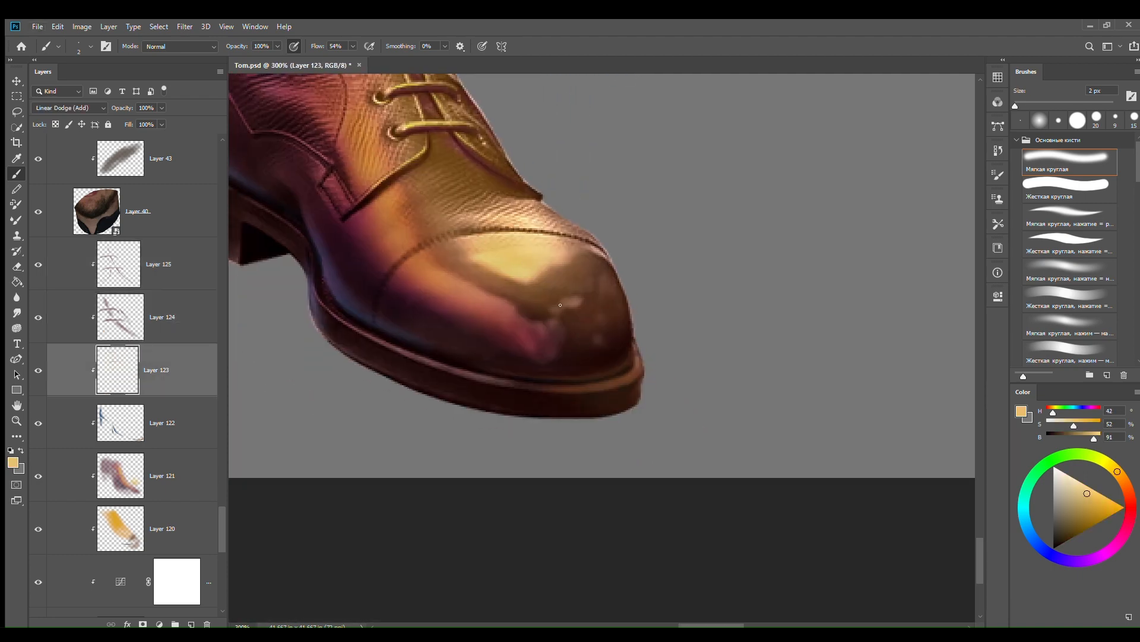
pyautogui.moveTo(586, 379)
pyautogui.mouseDown()
pyautogui.moveTo(548, 387)
pyautogui.moveTo(634, 388)
pyautogui.moveTo(650, 366)
pyautogui.mouseUp()
pyautogui.click(1069, 194)
pyautogui.hotkey('ctrl', '+')
pyautogui.press('[')
pyautogui.press('[')
pyautogui.moveTo(582, 402); pyautogui.dragTo(401, 373)
pyautogui.hotkey('ctrl', '-')
pyautogui.hotkey('ctrl', '-')
pyautogui.hotkey('ctrl', '-')
pyautogui.hotkey('ctrl', '-')
pyautogui.hotkey('ctrl', '-')
pyautogui.hotkey('ctrl', '+')
pyautogui.hotkey('ctrl', '+')
pyautogui.hotkey('ctrl', '+')
pyautogui.hotkey('ctrl', '+')
pyautogui.hotkey('ctrl', '+')
pyautogui.hotkey('ctrl', '+')
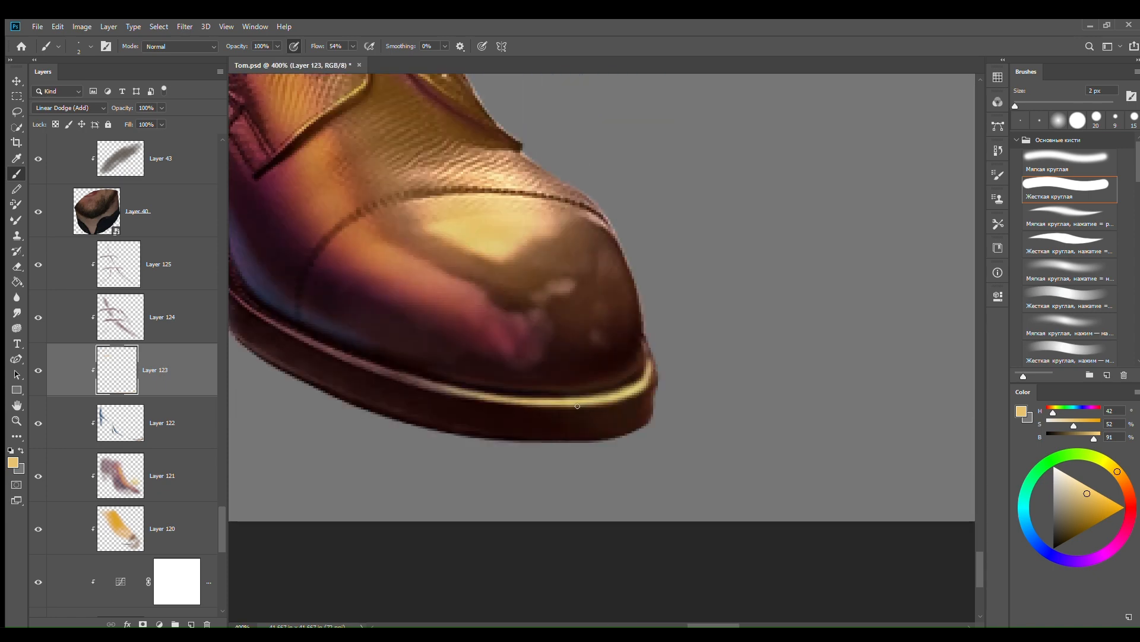
pyautogui.press('[')
pyautogui.moveTo(433, 281)
pyautogui.mouseDown()
pyautogui.moveTo(514, 278)
pyautogui.moveTo(511, 313)
pyautogui.mouseUp()
# Step: Examine the front shoe's highlights against the whole figure and the back shoe
pyautogui.hotkey('ctrl', '-')
pyautogui.hotkey('ctrl', '-')
pyautogui.hotkey('ctrl', '-')
pyautogui.hotkey('ctrl', '-')
pyautogui.hotkey('ctrl', '-')
pyautogui.hotkey('ctrl', '-')
pyautogui.hotkey('ctrl', '-')
pyautogui.hotkey('ctrl', '-')
pyautogui.hotkey('ctrl', '+')
pyautogui.hotkey('ctrl', '+')
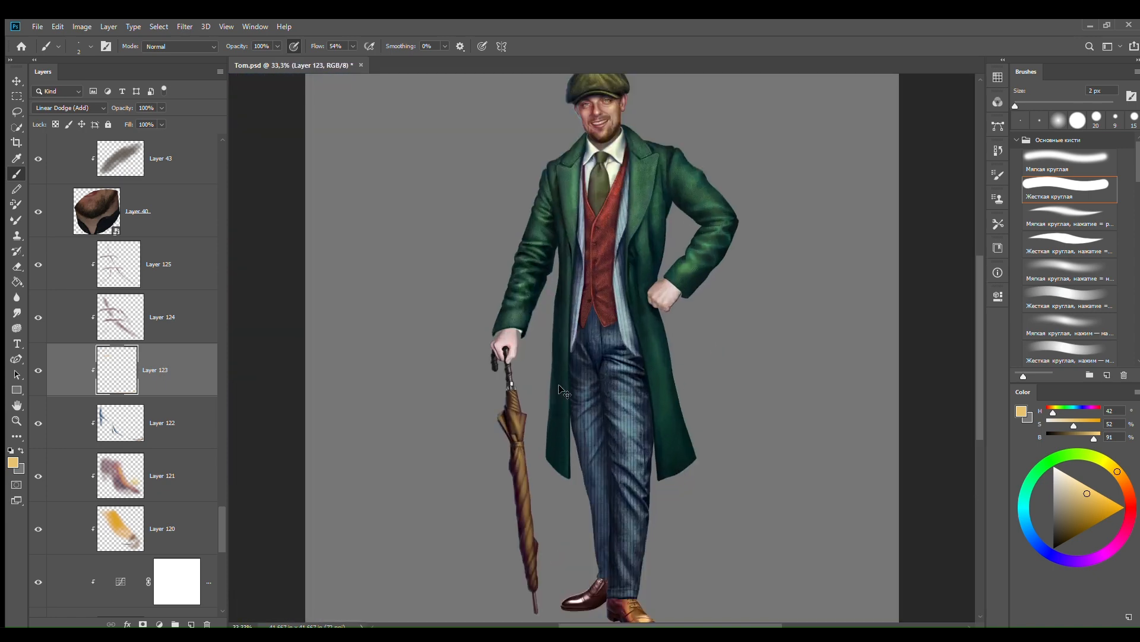
pyautogui.moveTo(658, 551); pyautogui.dragTo(555, 290)
pyautogui.hotkey('ctrl', '+')
pyautogui.hotkey('ctrl', '+')
pyautogui.moveTo(524, 412)
pyautogui.mouseDown()
pyautogui.moveTo(517, 361)
pyautogui.moveTo(570, 194)
pyautogui.mouseUp()
# Step: Paint a soft brown glow (H 32, S 76, B 46) on the vamp near the toe cap seam with a 30 px soft round brush
pyautogui.click(1040, 163)
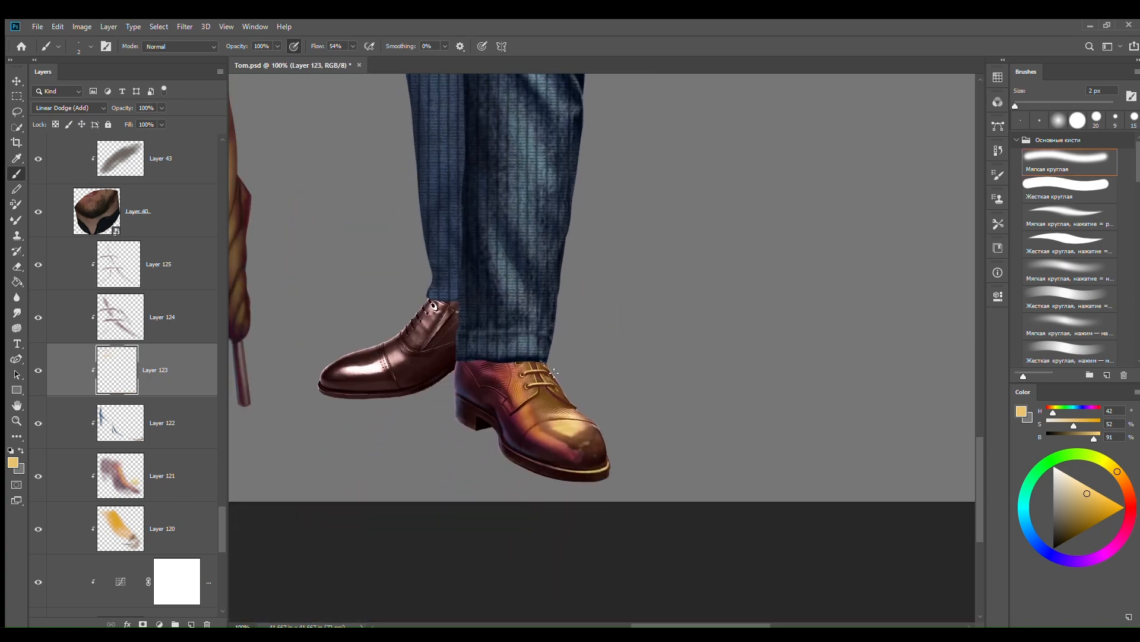
pyautogui.hotkey('ctrl', '+')
pyautogui.hotkey('ctrl', '+')
pyautogui.press(']')
pyautogui.press(']')
pyautogui.press(']')
pyautogui.press(']')
pyautogui.press(']')
pyautogui.press(']')
pyautogui.press(']')
pyautogui.press(']')
pyautogui.moveTo(446, 458); pyautogui.dragTo(565, 287)
pyautogui.keyDown('alt'); pyautogui.click(547, 333); pyautogui.keyUp('alt')
pyautogui.press(']')
pyautogui.press(']')
pyautogui.press(']')
pyautogui.press(']')
pyautogui.moveTo(525, 357); pyautogui.dragTo(492, 372)
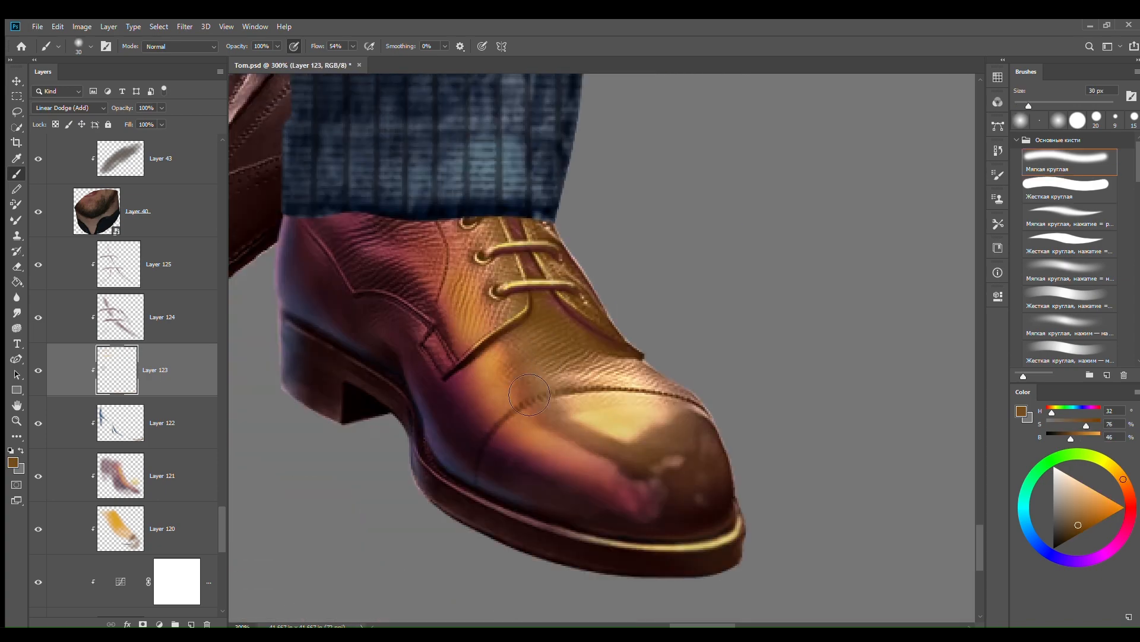
# Step: On Layer 121, paint dark brown (H 30, S 100, B 24) over the vamp glow and toe cap's side with a 30 px soft brush
pyautogui.keyDown('alt'); pyautogui.click(689, 428); pyautogui.keyUp('alt')
pyautogui.keyDown('alt'); pyautogui.click(540, 415); pyautogui.keyUp('alt')
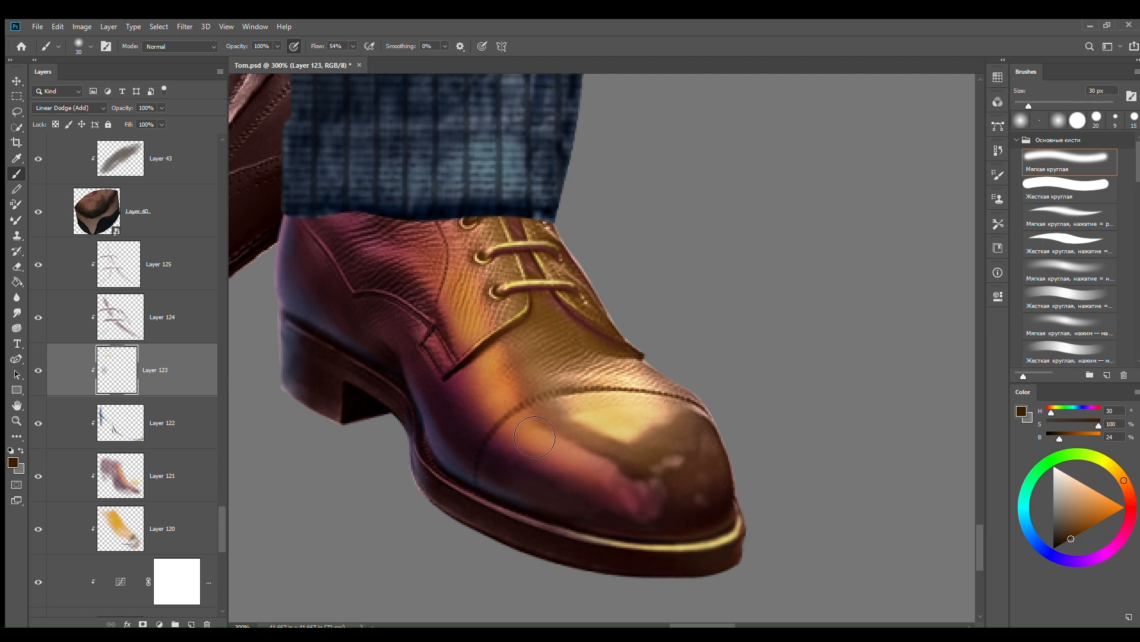
pyautogui.click(51, 318)
pyautogui.click(56, 473)
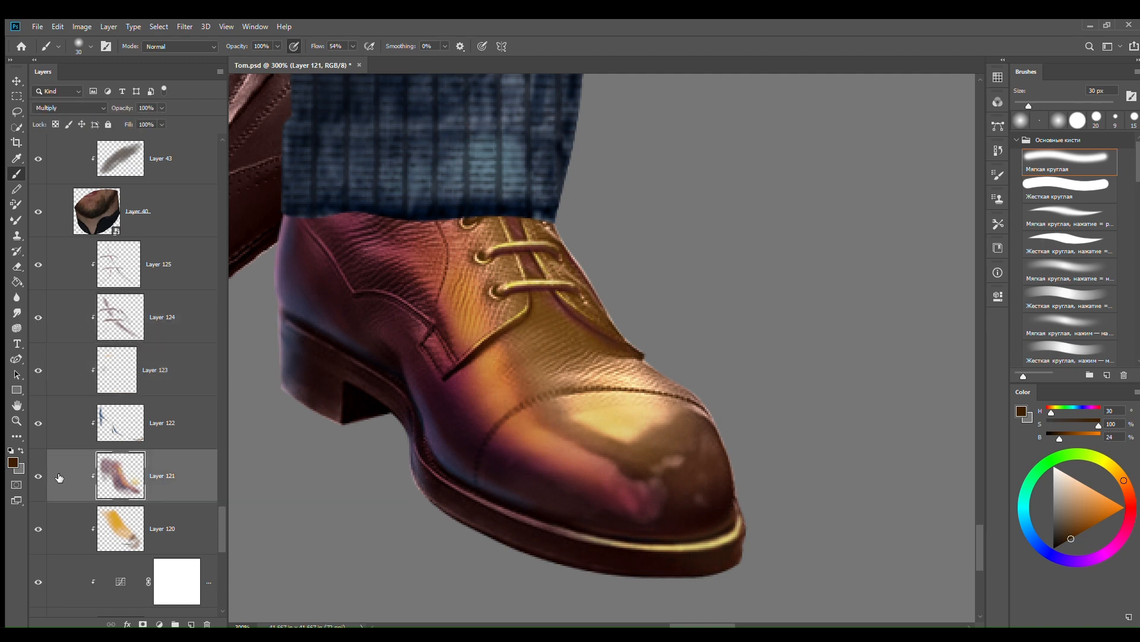
pyautogui.moveTo(505, 375)
pyautogui.mouseDown()
pyautogui.moveTo(473, 307)
pyautogui.moveTo(460, 243)
pyautogui.moveTo(451, 276)
pyautogui.mouseUp()
pyautogui.moveTo(532, 434); pyautogui.dragTo(574, 477)
pyautogui.hotkey('ctrl', '-')
pyautogui.hotkey('ctrl', '-')
pyautogui.hotkey('ctrl', '-')
pyautogui.hotkey('ctrl', '+')
pyautogui.hotkey('ctrl', '+')
pyautogui.hotkey('ctrl', '+')
# Step: Brighten the vamp in front of the lacing flap with pale gold (H 45, S 55, B 89) using a 20 px soft round brush
pyautogui.press('[')
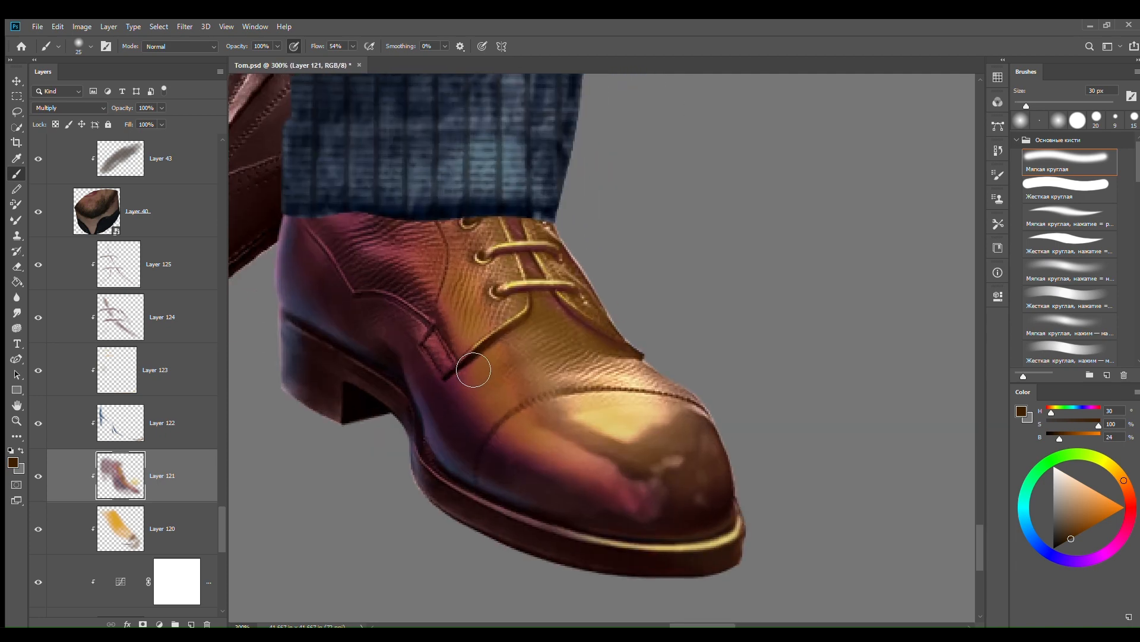
pyautogui.keyDown('alt'); pyautogui.click(626, 435); pyautogui.keyUp('alt')
pyautogui.press('[')
pyautogui.moveTo(499, 372); pyautogui.dragTo(530, 426)
pyautogui.hotkey('ctrl', '-')
pyautogui.hotkey('ctrl', '-')
pyautogui.hotkey('ctrl', '-')
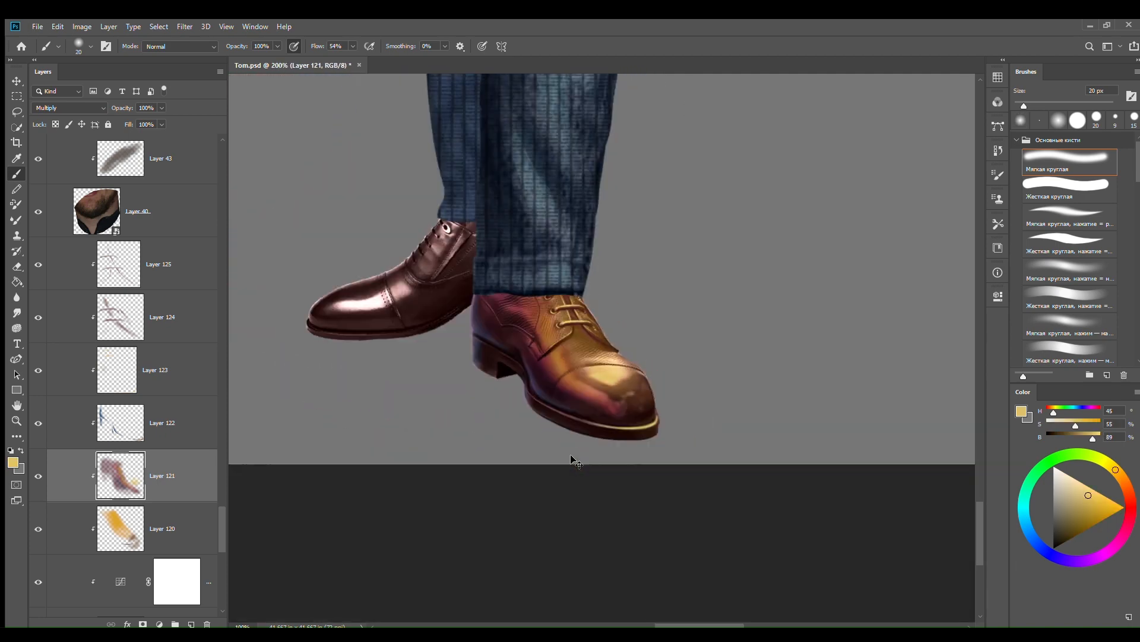
pyautogui.hotkey('ctrl', '+')
pyautogui.hotkey('ctrl', '+')
pyautogui.hotkey('ctrl', '+')
# Step: On Layer 125, darken the eyelet edges with a 2 px soft brush in deep plum (H 332, S 67, B 14)
pyautogui.click(155, 310)
pyautogui.click(161, 267)
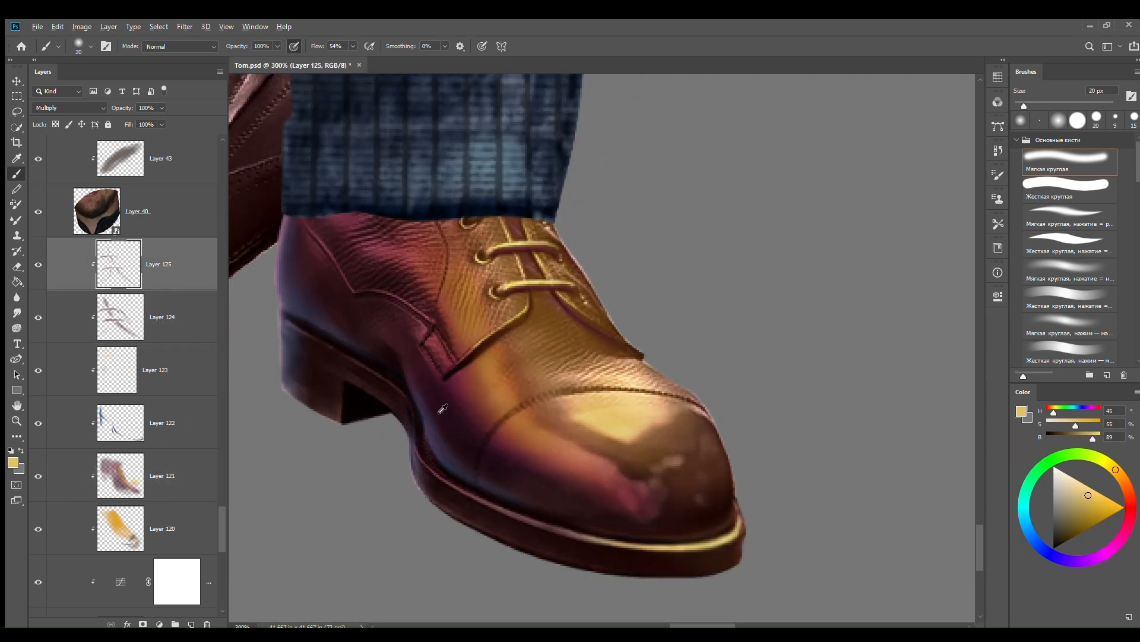
pyautogui.keyDown('alt'); pyautogui.click(441, 409); pyautogui.keyUp('alt')
pyautogui.hotkey('ctrl', '+')
pyautogui.hotkey('ctrl', '+')
pyautogui.press('[')
pyautogui.press('[')
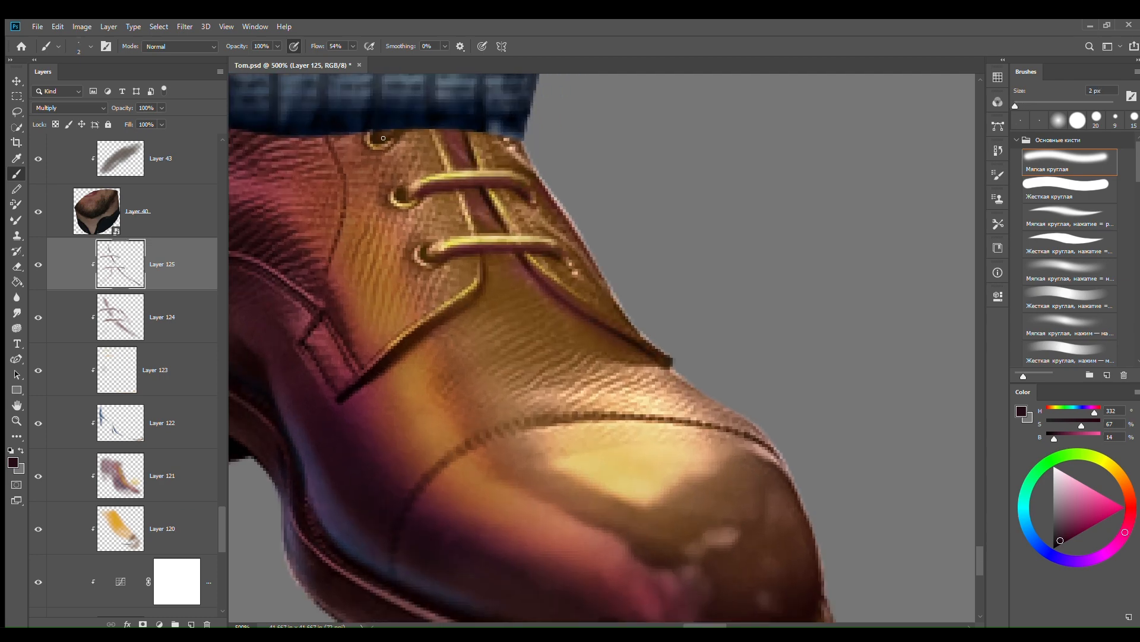
pyautogui.moveTo(409, 204)
pyautogui.mouseDown()
pyautogui.moveTo(417, 198)
pyautogui.moveTo(416, 211)
pyautogui.mouseUp()
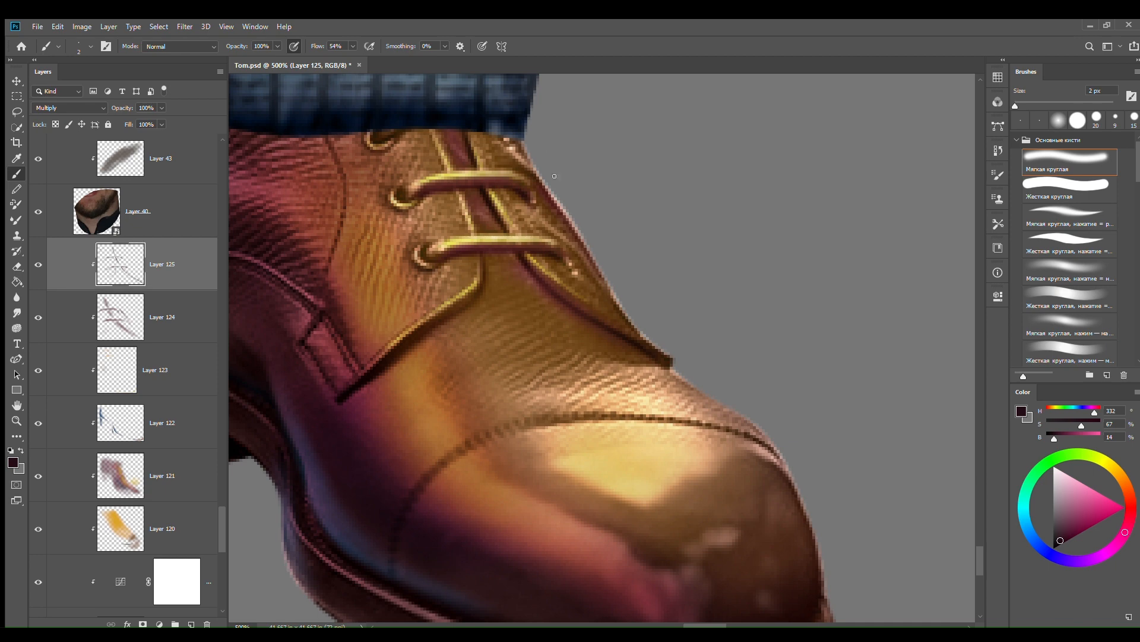
pyautogui.hotkey('ctrl', '-')
pyautogui.hotkey('ctrl', '-')
pyautogui.hotkey('ctrl', '-')
pyautogui.hotkey('ctrl', '-')
pyautogui.hotkey('ctrl', '-')
pyautogui.hotkey('ctrl', '-')
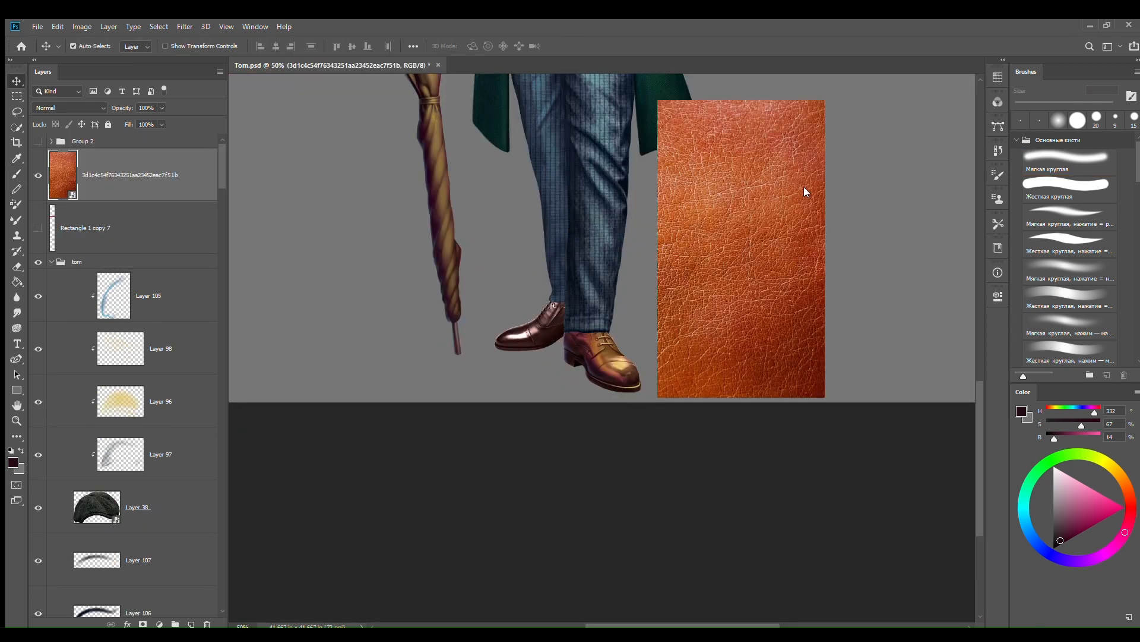
# Step: Desaturate the orange leather texture with a clipped Black & White adjustment and merge the two layers
pyautogui.click(194, 525)
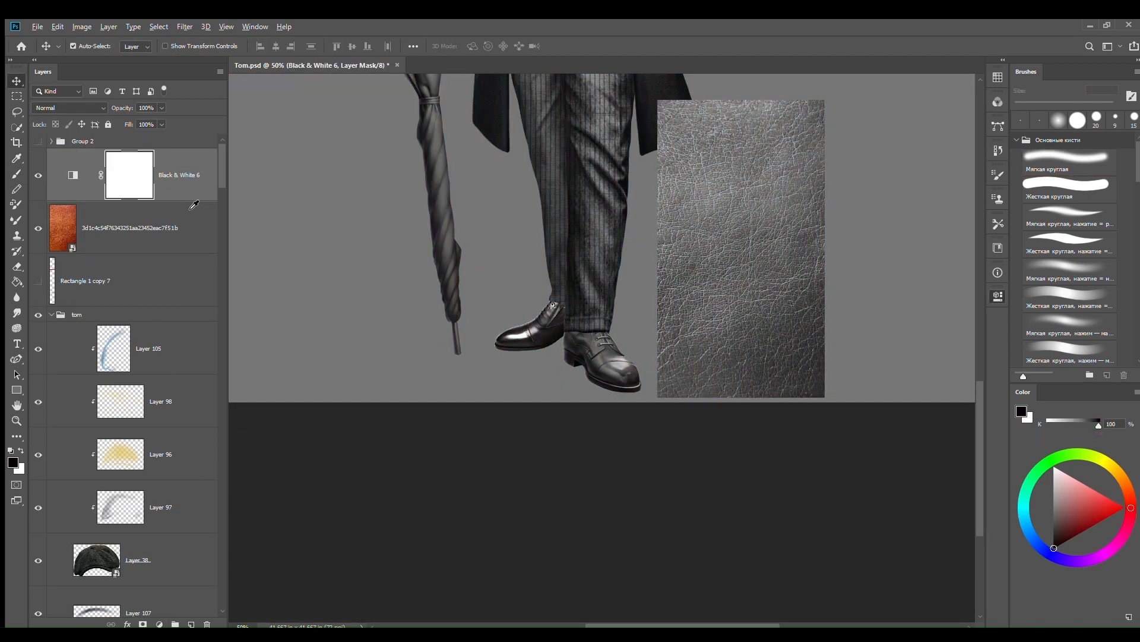
pyautogui.keyDown('alt'); pyautogui.click(192, 202); pyautogui.keyUp('alt')
pyautogui.keyDown('ctrl'); pyautogui.click(195, 250); pyautogui.keyUp('ctrl')
pyautogui.hotkey('ctrl', 'e')
# Step: Set the grey leather texture to Overlay and place it directly above Layer 125 in the front shoe's stack
pyautogui.click(69, 108)
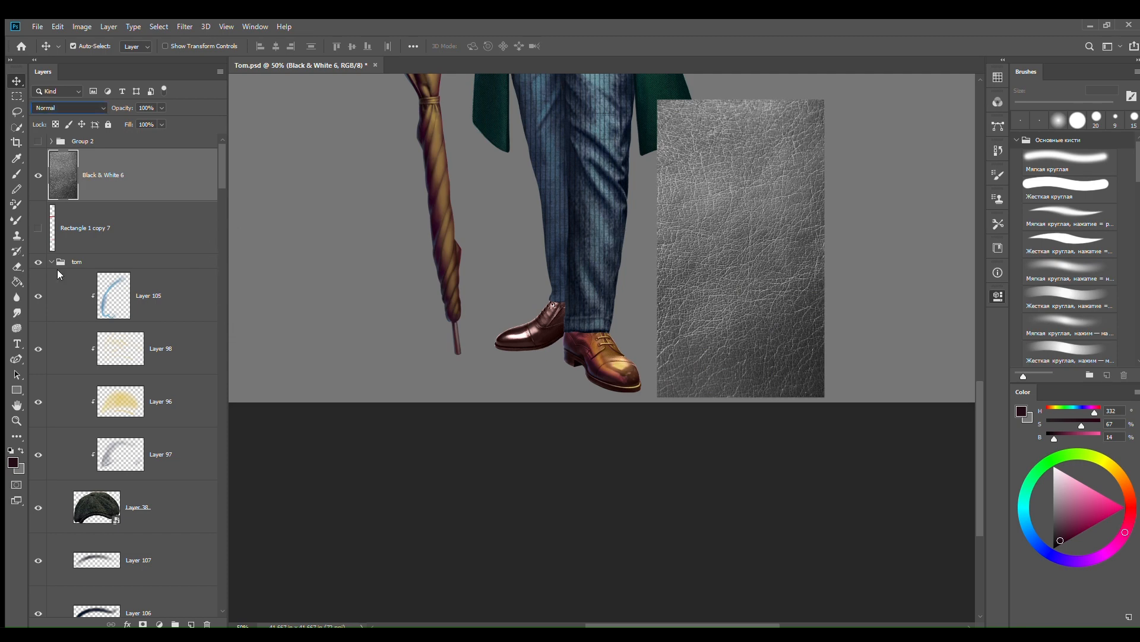
pyautogui.click(69, 281)
pyautogui.moveTo(141, 624); pyautogui.dragTo(150, 294)
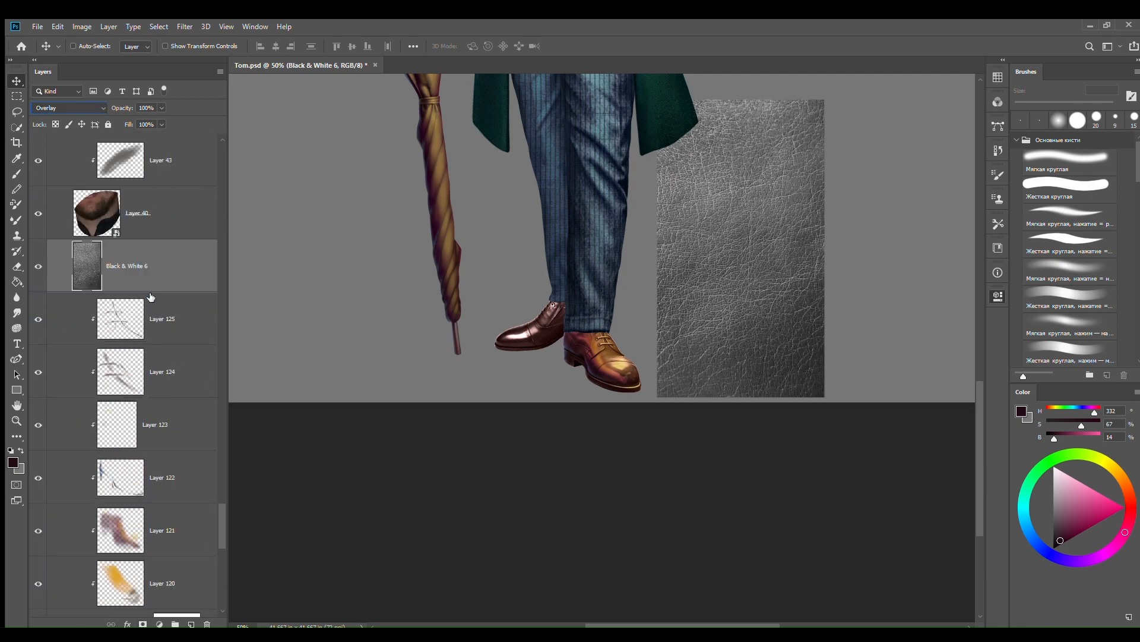
# Step: Scale down, rotate and move the leather texture so that it covers the whole front shoe
pyautogui.hotkey('ctrl', 't')
pyautogui.moveTo(825, 100); pyautogui.dragTo(727, 272)
pyautogui.hotkey('ctrl', '+')
pyautogui.hotkey('ctrl', '+')
pyautogui.moveTo(732, 312); pyautogui.dragTo(575, 307)
pyautogui.moveTo(713, 186); pyautogui.dragTo(623, 161)
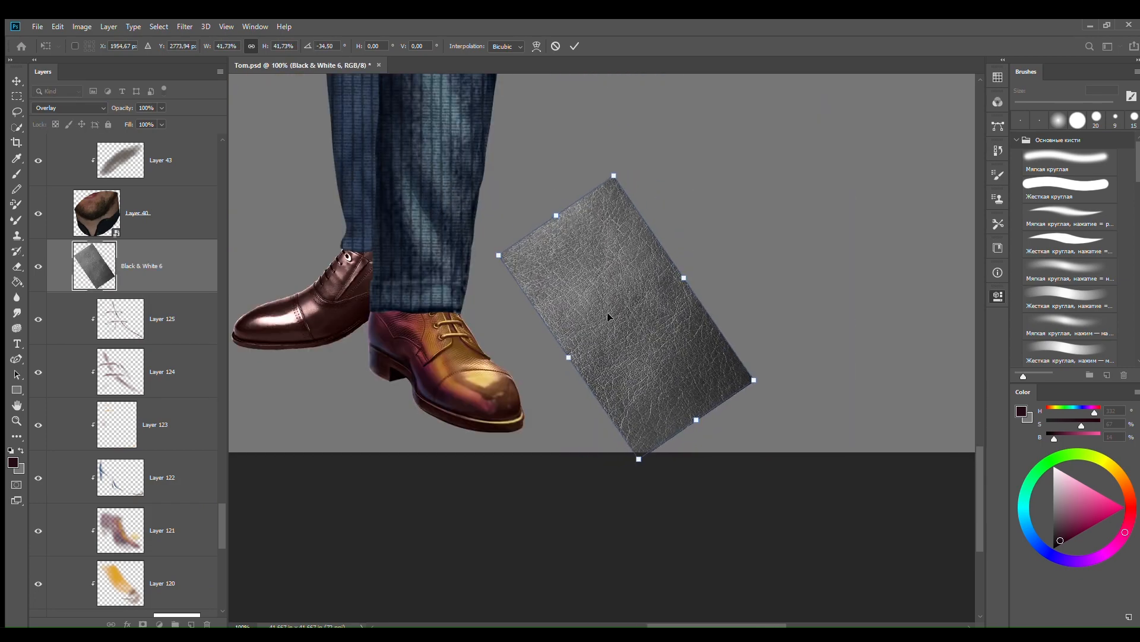
pyautogui.hotkey('ctrl', '+')
pyautogui.moveTo(608, 318); pyautogui.dragTo(683, 290)
pyautogui.moveTo(636, 247); pyautogui.dragTo(606, 269)
pyautogui.moveTo(594, 326); pyautogui.dragTo(594, 299)
pyautogui.moveTo(699, 333); pyautogui.dragTo(690, 248)
pyautogui.moveTo(629, 312); pyautogui.dragTo(630, 312)
pyautogui.moveTo(755, 322); pyautogui.dragTo(719, 323)
pyautogui.press('Return')
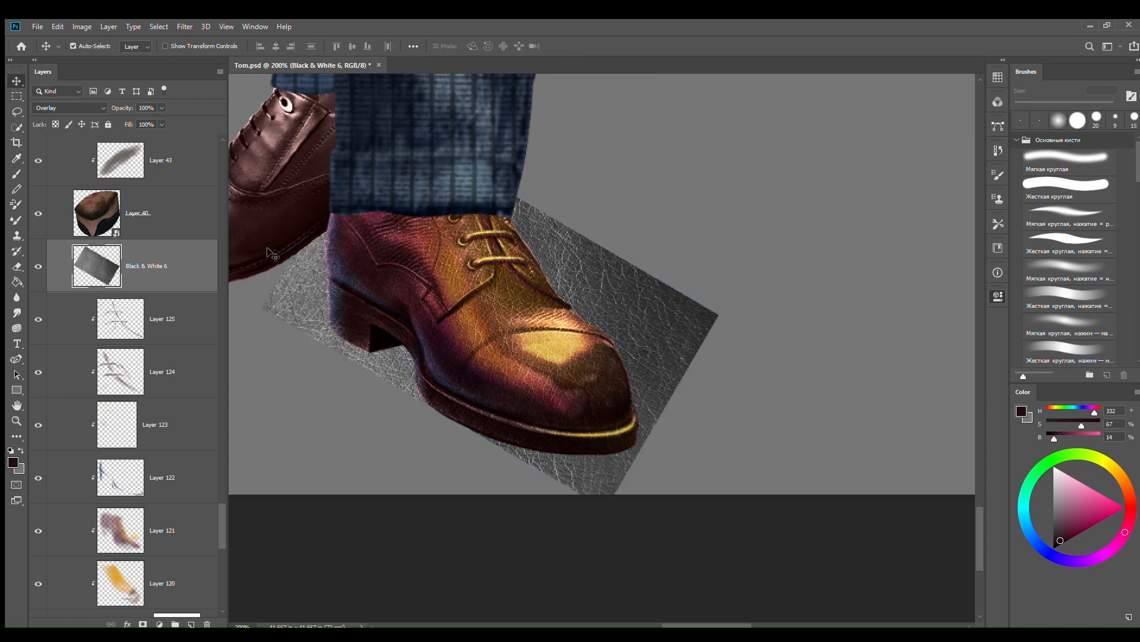
# Step: Try clipping the leather texture to the front shoe
pyautogui.hotkey('ctrl', '+')
pyautogui.hotkey('ctrl', '-')
pyautogui.keyDown('alt'); pyautogui.click(190, 293); pyautogui.keyUp('alt')
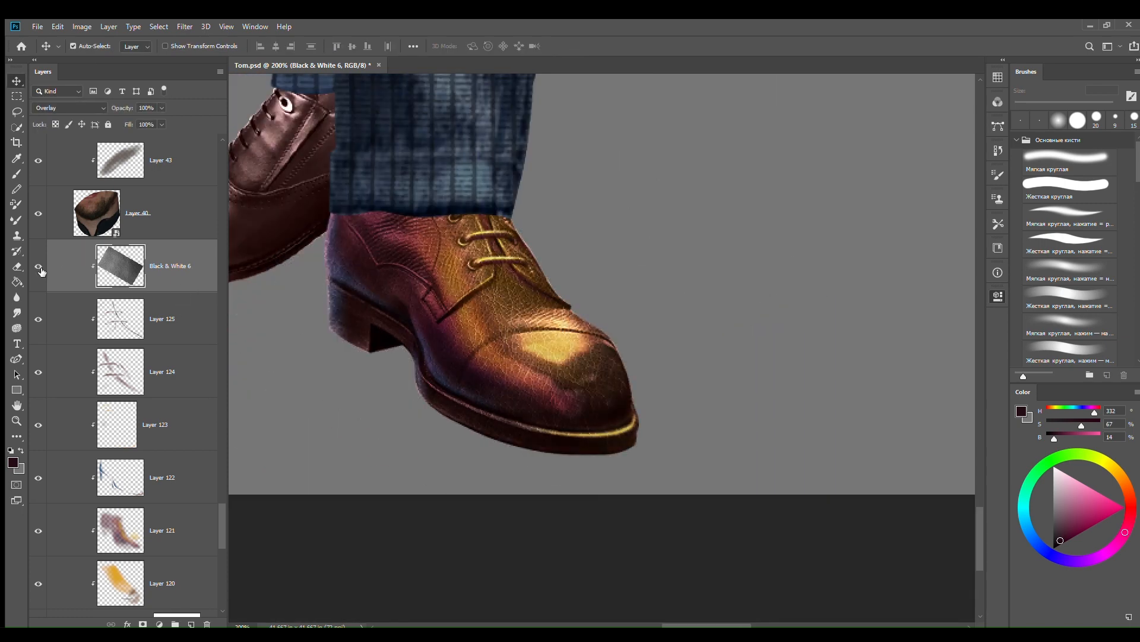
pyautogui.keyDown('alt'); pyautogui.click(178, 292); pyautogui.keyUp('alt')
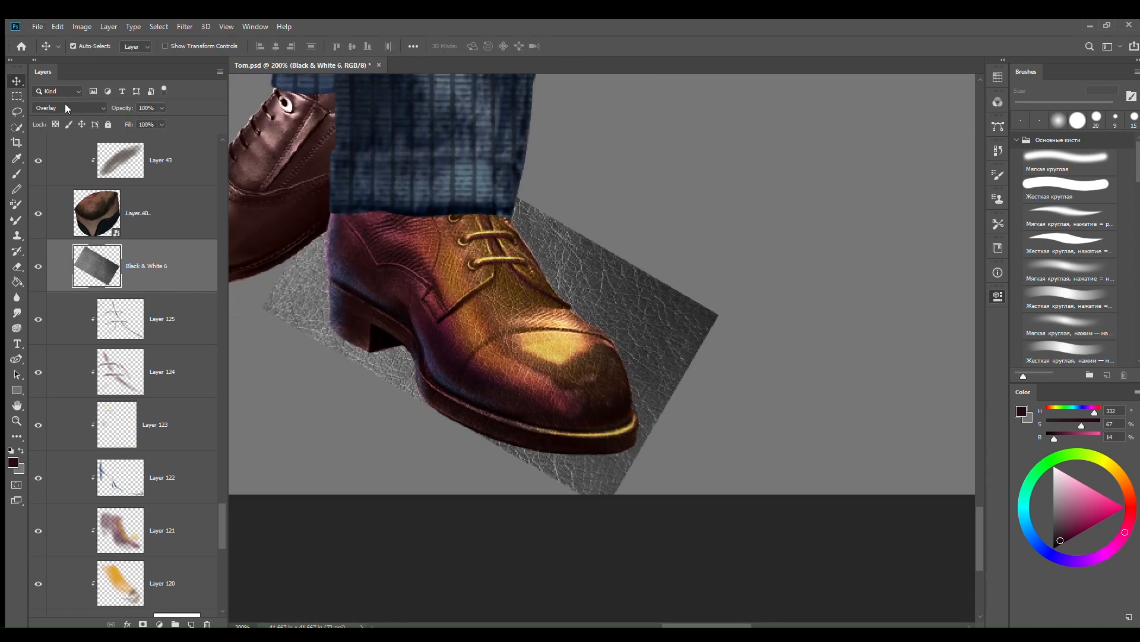
# Step: Return the leather texture to Normal blending and add a new layer clipped to it
pyautogui.click(66, 109)
pyautogui.click(59, 120)
pyautogui.click(191, 624)
pyautogui.keyDown('alt'); pyautogui.click(172, 292); pyautogui.keyUp('alt')
pyautogui.press('b')
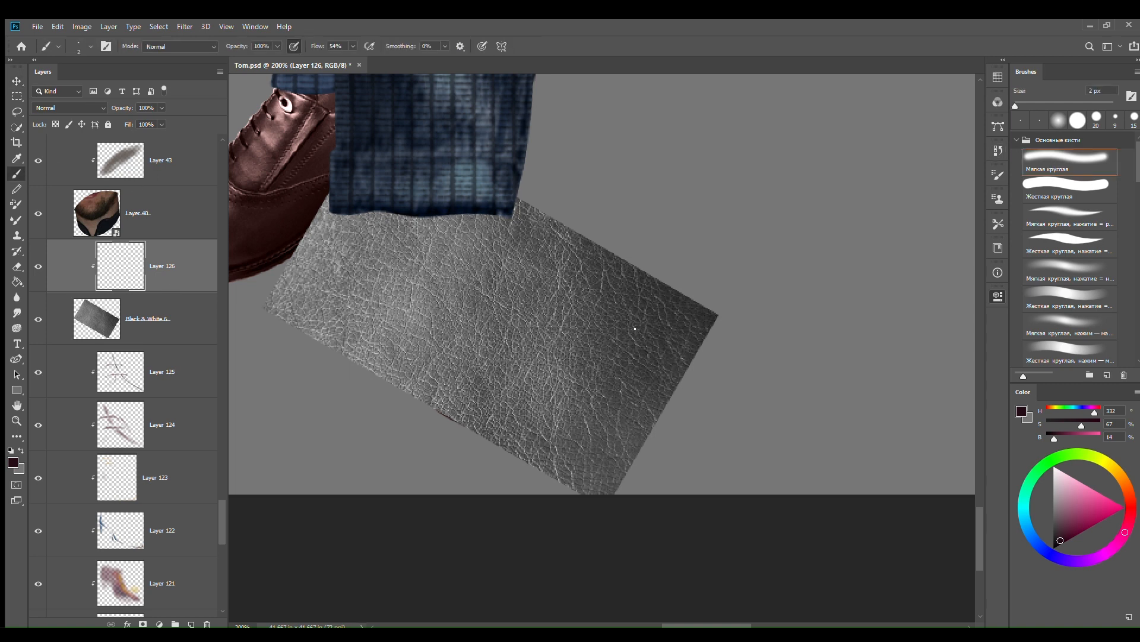
# Step: Even out the texture's dark end with a 175 px soft grey brush (B 51) in Linear Dodge (Add), and merge it into the texture
pyautogui.moveTo(635, 328); pyautogui.dragTo(711, 406)
pyautogui.press('Down')
pyautogui.press('Down')
pyautogui.keyDown('alt'); pyautogui.click(423, 306); pyautogui.keyUp('alt')
pyautogui.moveTo(641, 321)
pyautogui.mouseDown()
pyautogui.moveTo(796, 360)
pyautogui.moveTo(694, 560)
pyautogui.moveTo(638, 505)
pyautogui.mouseUp()
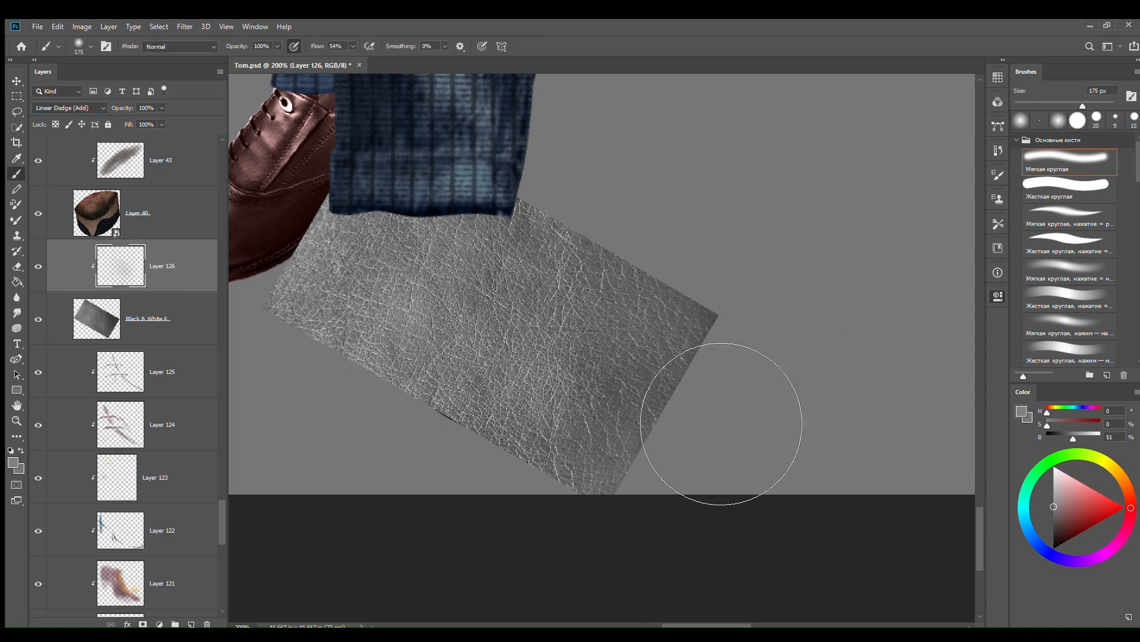
pyautogui.keyDown('shift'); pyautogui.click(163, 320); pyautogui.keyUp('shift')
pyautogui.hotkey('ctrl', 'e')
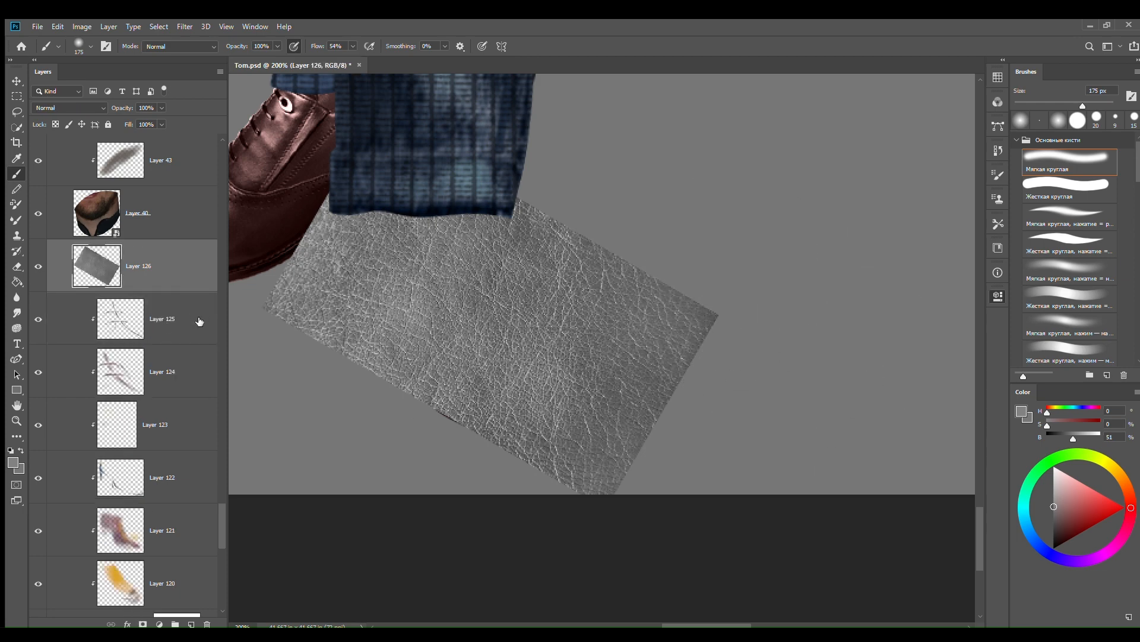
# Step: Clip the merged leather texture to the front shoe in Overlay mode and give it a layer mask
pyautogui.keyDown('alt'); pyautogui.click(180, 292); pyautogui.keyUp('alt')
pyautogui.click(70, 108)
pyautogui.click(56, 249)
pyautogui.click(143, 624)
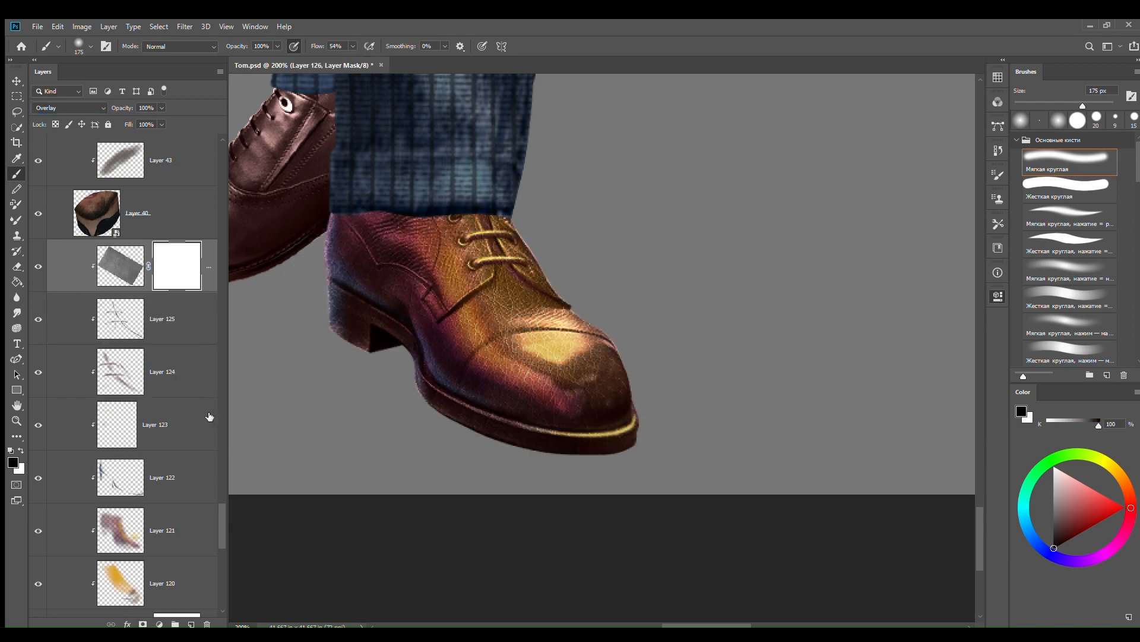
# Step: Paint black on the texture's mask along the heel and sole with a 15 px hard round brush
pyautogui.click(1033, 184)
pyautogui.press('[')
pyautogui.press('[')
pyautogui.press('[')
pyautogui.press('[')
pyautogui.press('[')
pyautogui.press('[')
pyautogui.press('[')
pyautogui.press('[')
pyautogui.press('[')
pyautogui.press('[')
pyautogui.press('[')
pyautogui.press('[')
pyautogui.press('[')
pyautogui.press('[')
pyautogui.press('[')
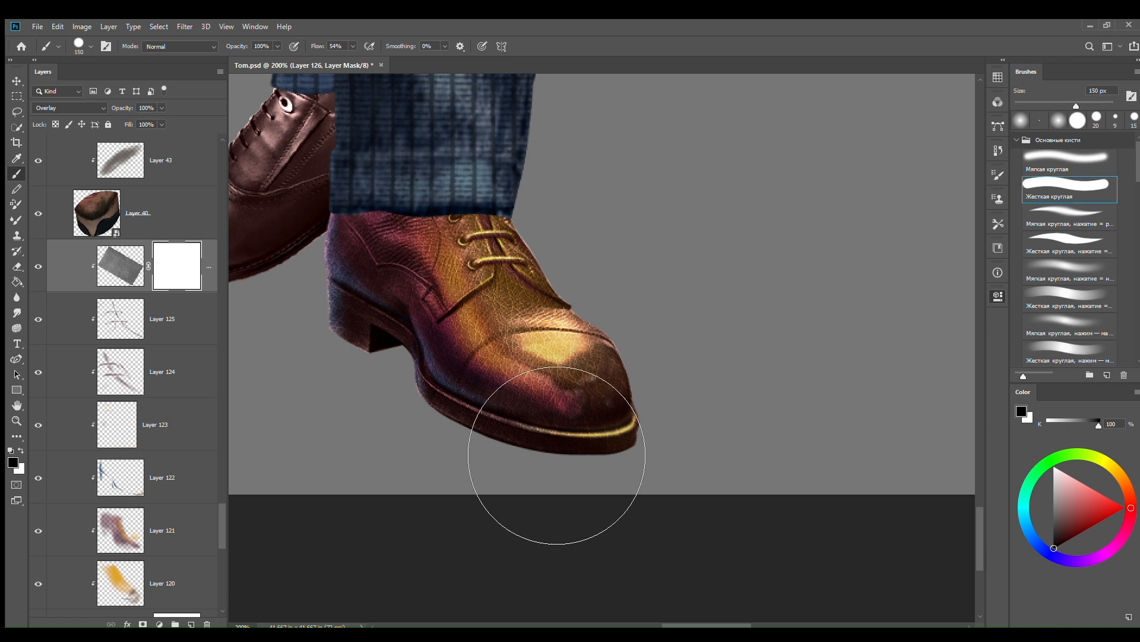
pyautogui.hotkey('ctrl', '+')
pyautogui.moveTo(448, 412); pyautogui.dragTo(561, 447)
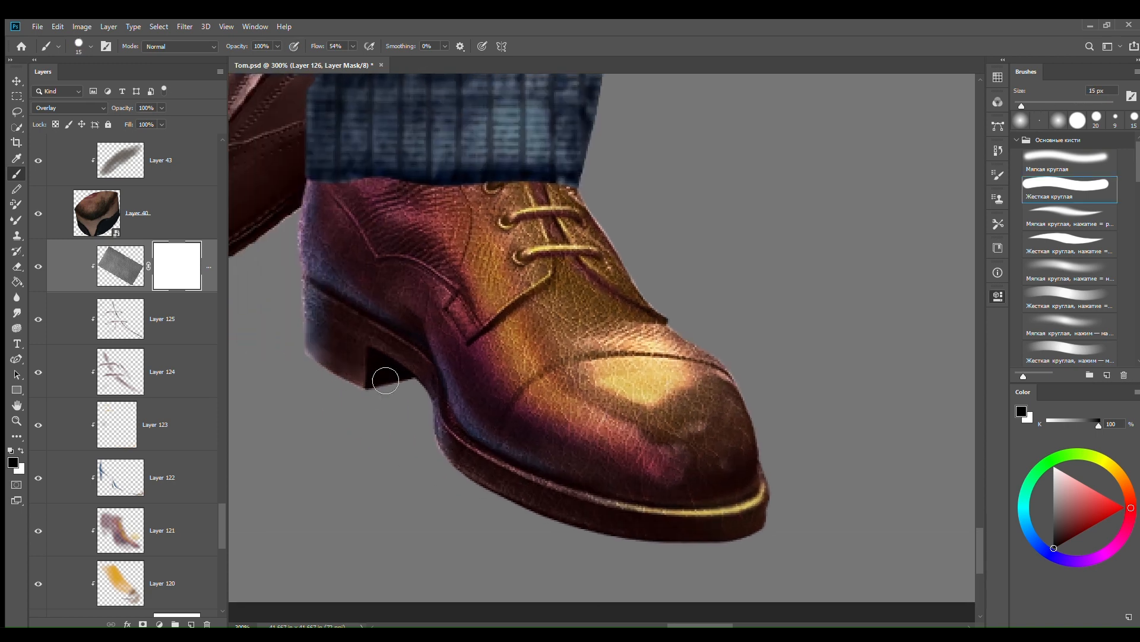
pyautogui.moveTo(341, 323)
pyautogui.mouseDown()
pyautogui.moveTo(444, 433)
pyautogui.moveTo(532, 491)
pyautogui.moveTo(677, 547)
pyautogui.moveTo(745, 532)
pyautogui.moveTo(756, 483)
pyautogui.mouseUp()
# Step: Mask the leather texture off the laces and the lacing flap's edge with 4 px and 2 px hard round brushes
pyautogui.hotkey('ctrl', '+')
pyautogui.hotkey('ctrl', '+')
pyautogui.press('[')
pyautogui.press('[')
pyautogui.press('[')
pyautogui.press('[')
pyautogui.press('[')
pyautogui.press('[')
pyautogui.press('[')
pyautogui.press('[')
pyautogui.press('[')
pyautogui.moveTo(512, 259); pyautogui.dragTo(604, 481)
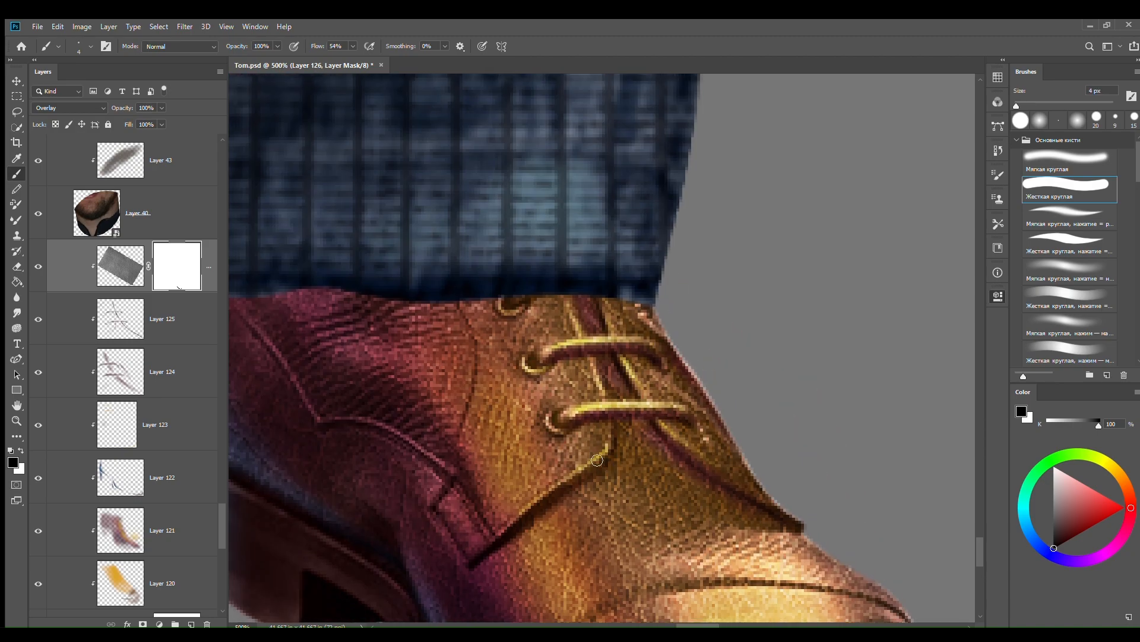
pyautogui.hotkey('ctrl', '+')
pyautogui.hotkey('ctrl', '+')
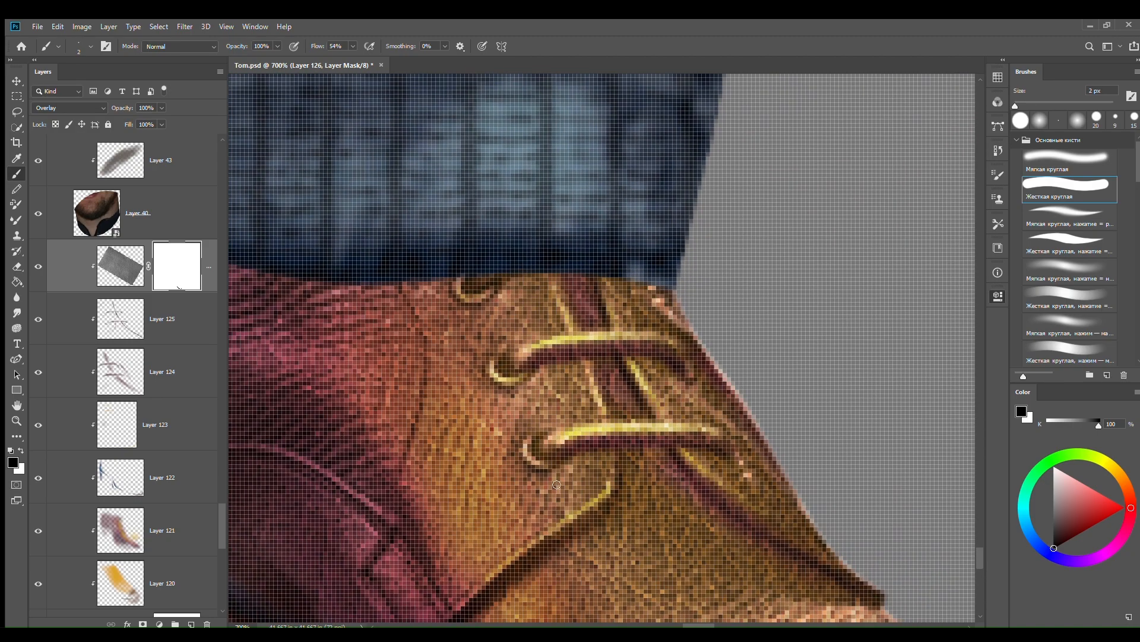
# Step: Compare the front shoe with and without the leather texture against the whole figure
pyautogui.hotkey('ctrl', '-')
pyautogui.hotkey('ctrl', '-')
pyautogui.hotkey('ctrl', '-')
pyautogui.hotkey('ctrl', '-')
pyautogui.hotkey('ctrl', '-')
pyautogui.hotkey('ctrl', '-')
pyautogui.hotkey('ctrl', '-')
pyautogui.hotkey('ctrl', '-')
pyautogui.hotkey('ctrl', '+')
pyautogui.click(39, 266)
pyautogui.click(41, 266)
# Step: Add a new layer clipped to the back shoe above its Curves adjustment, in Linear Dodge (Add) mode
pyautogui.press('v')
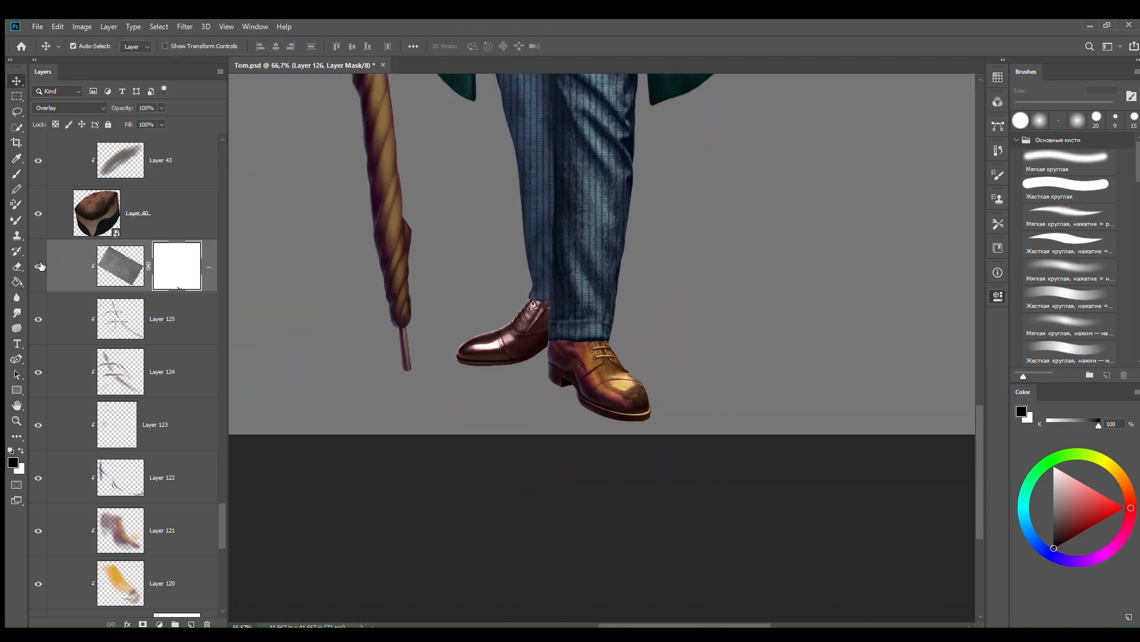
pyautogui.click(506, 345)
pyautogui.moveTo(222, 537); pyautogui.dragTo(224, 547)
pyautogui.click(208, 435)
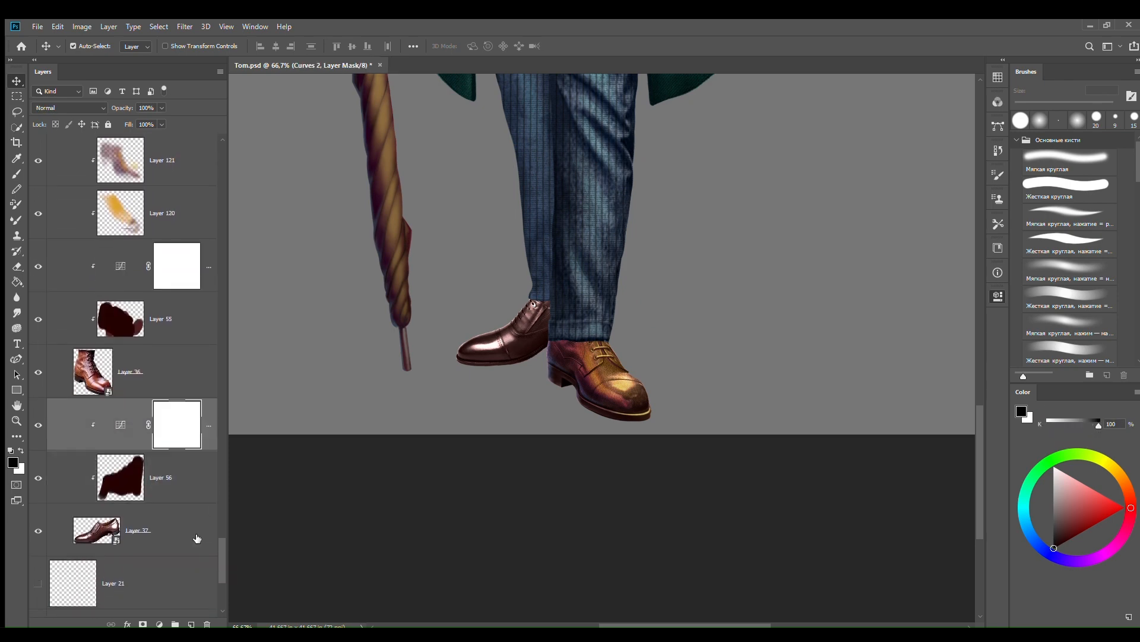
pyautogui.click(192, 624)
pyautogui.hotkey('ctrl', 'alt', 'g')
pyautogui.hotkey('alt', 'shift', 'a')
# Step: Paint an orange-brown glow (H 26, S 71, B 65) over the back shoe's lacing and vamp, 30 px soft brush, layer fill 35%
pyautogui.press('b')
pyautogui.hotkey('ctrl', '+')
pyautogui.hotkey('ctrl', '+')
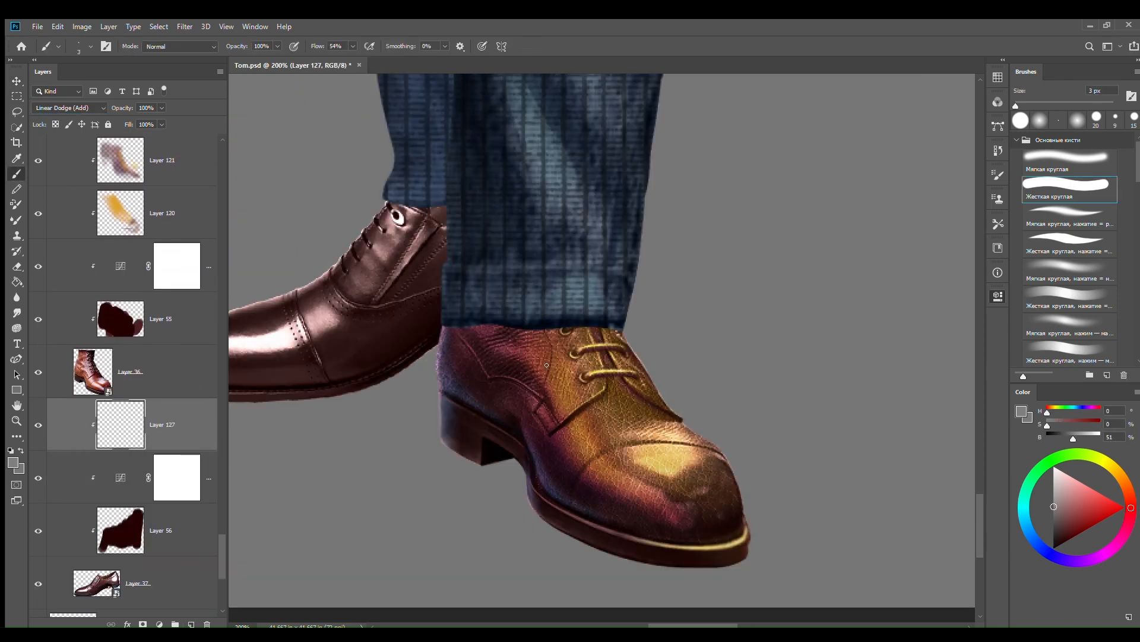
pyautogui.moveTo(562, 380); pyautogui.dragTo(741, 384)
pyautogui.click(1049, 166)
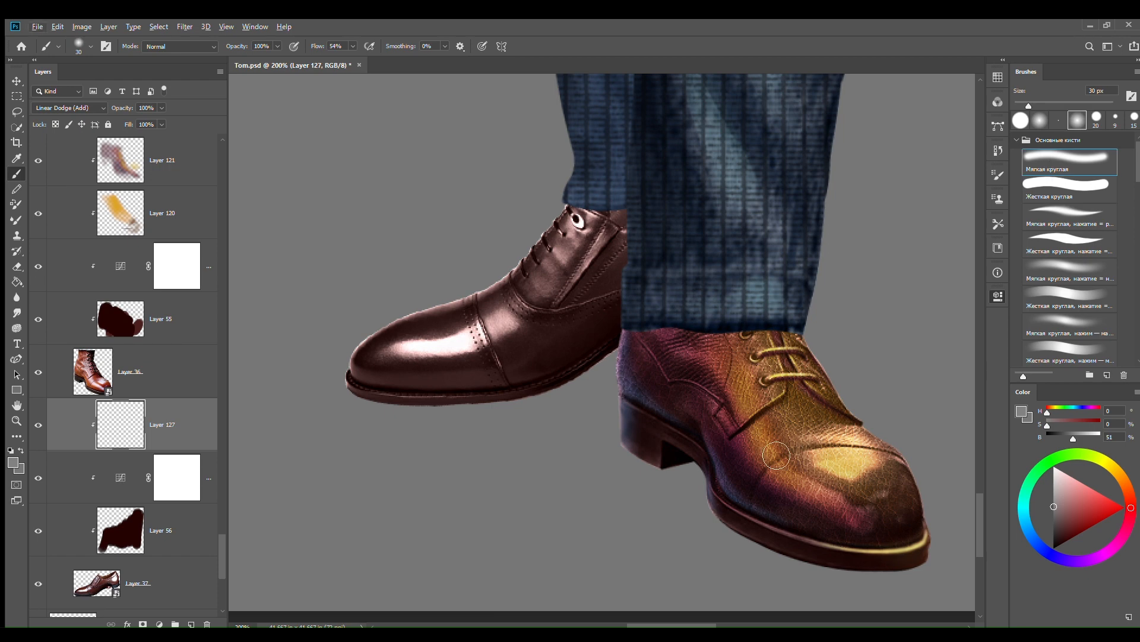
pyautogui.keyDown('alt'); pyautogui.click(776, 455); pyautogui.keyUp('alt')
pyautogui.moveTo(589, 231); pyautogui.dragTo(522, 325)
pyautogui.moveTo(128, 124); pyautogui.dragTo(90, 124)
pyautogui.moveTo(601, 231)
pyautogui.mouseDown()
pyautogui.moveTo(537, 289)
pyautogui.moveTo(568, 300)
pyautogui.moveTo(499, 354)
pyautogui.mouseUp()
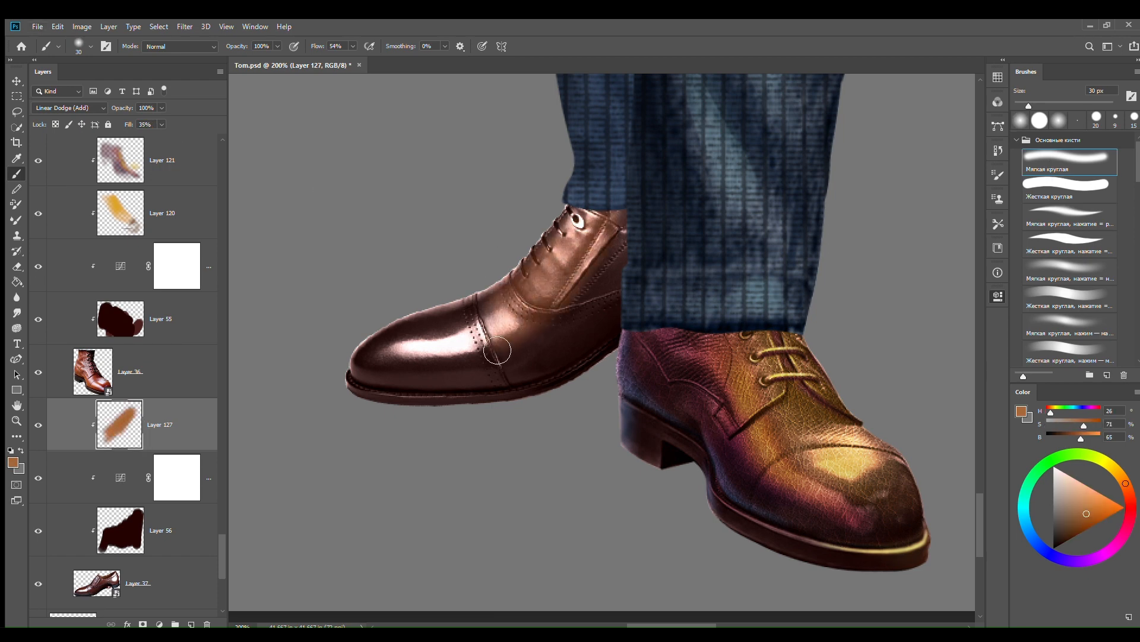
# Step: Extend the orange-brown glow across the back shoe's side and toe cap with a 35 px soft round brush
pyautogui.moveTo(556, 320); pyautogui.dragTo(456, 358)
pyautogui.press(']')
pyautogui.moveTo(597, 278); pyautogui.dragTo(554, 336)
pyautogui.moveTo(611, 245)
pyautogui.mouseDown()
pyautogui.moveTo(546, 340)
pyautogui.moveTo(454, 362)
pyautogui.mouseUp()
pyautogui.moveTo(485, 306); pyautogui.dragTo(401, 330)
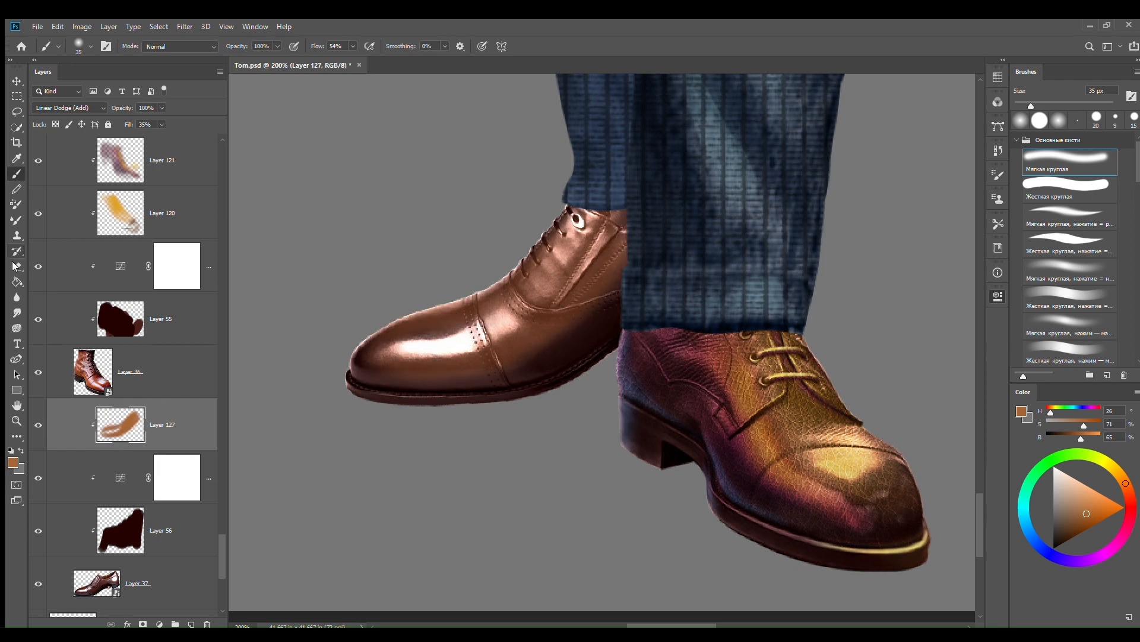
pyautogui.press('e')
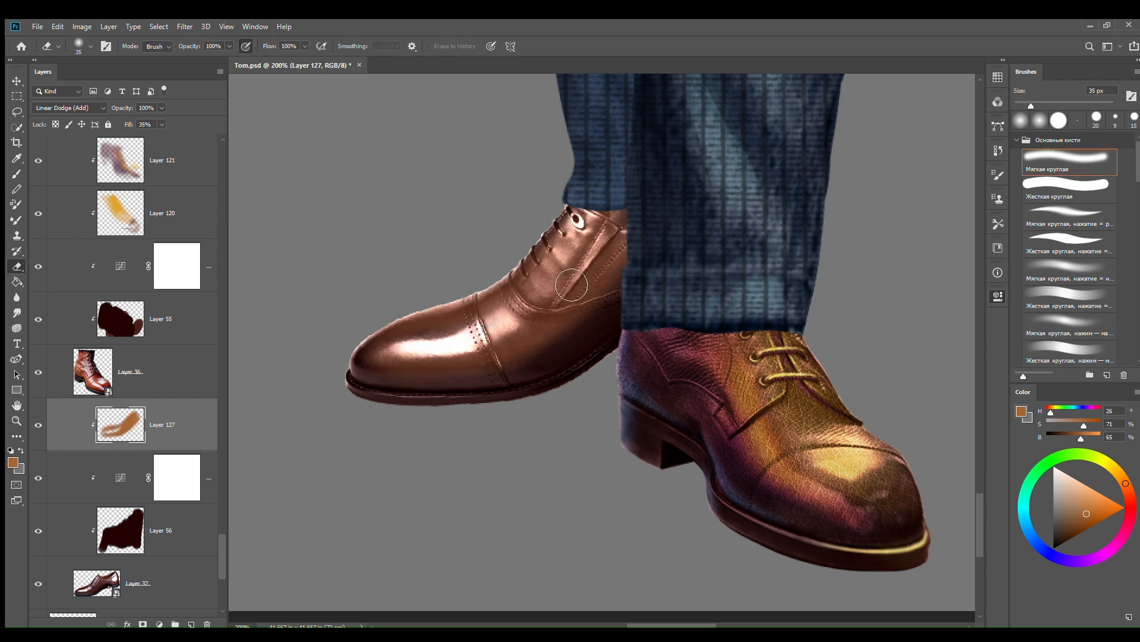
pyautogui.click(17, 174)
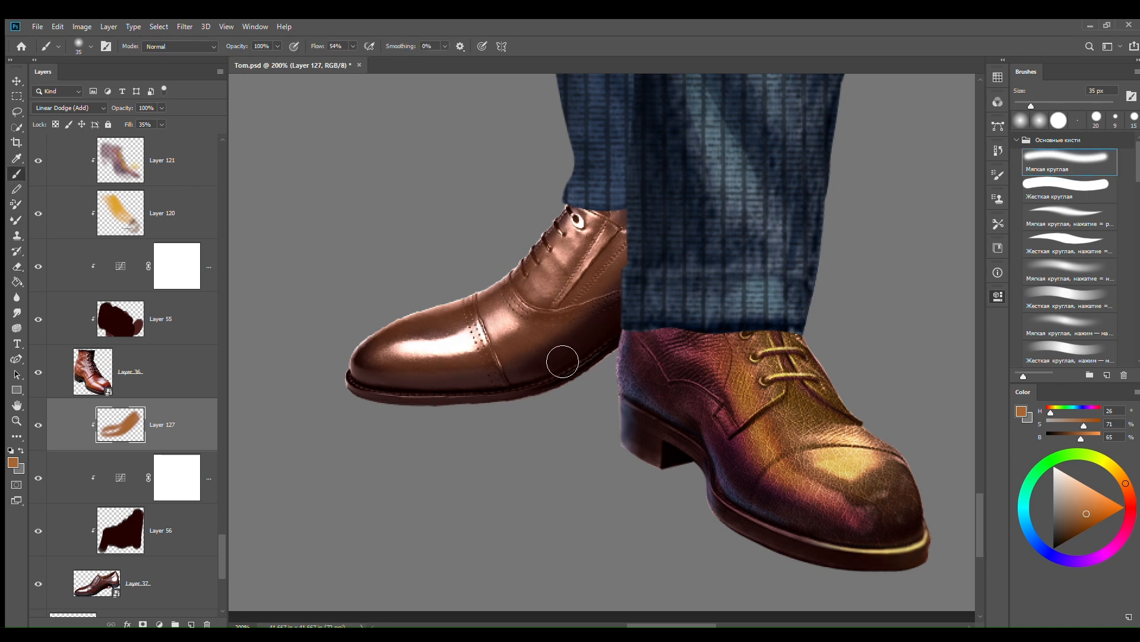
pyautogui.moveTo(469, 328); pyautogui.dragTo(428, 337)
# Step: Soften the glow's outer edges on the back shoe with a 70 px soft eraser
pyautogui.click(17, 266)
pyautogui.press(']')
pyautogui.press(']')
pyautogui.press(']')
pyautogui.press(']')
pyautogui.press(']')
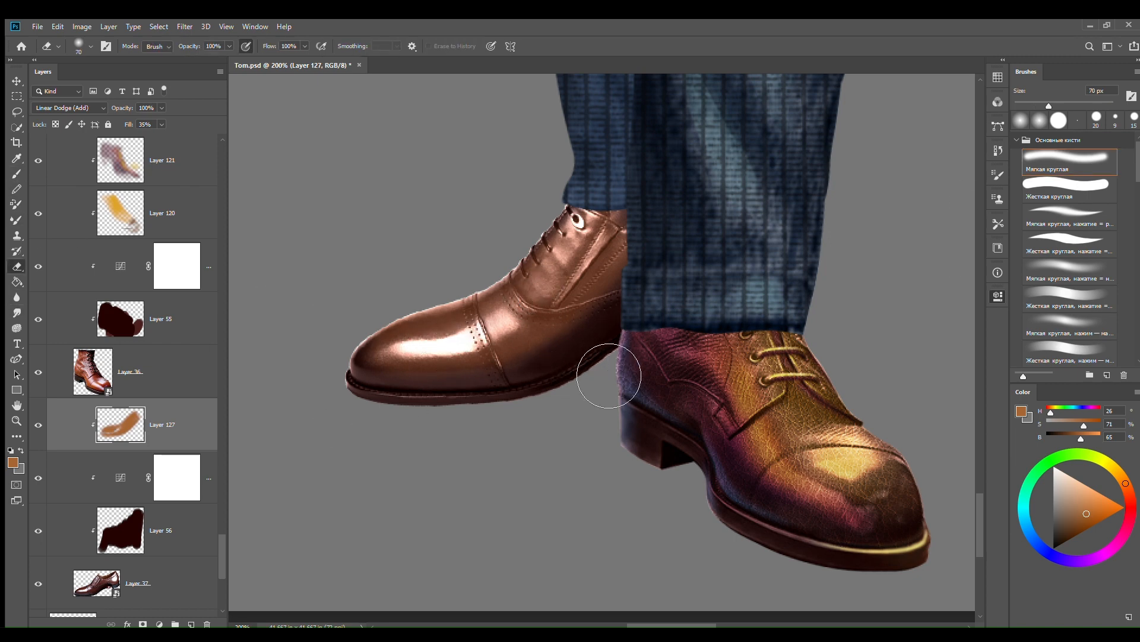
# Step: Add a new layer clipped to the back shoe and brush a sampled reddish brown over the toe cap highlight with a 35 px soft brush
pyautogui.click(190, 624)
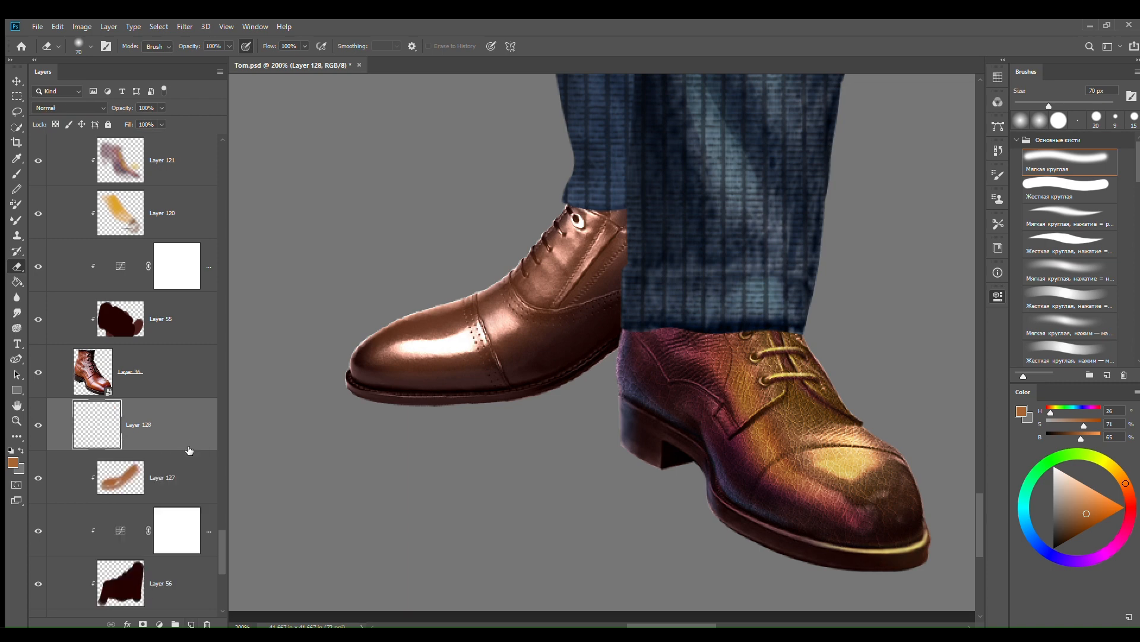
pyautogui.keyDown('alt'); pyautogui.click(191, 450); pyautogui.keyUp('alt')
pyautogui.press('b')
pyautogui.keyDown('alt'); pyautogui.click(441, 368); pyautogui.keyUp('alt')
pyautogui.moveTo(405, 349); pyautogui.dragTo(498, 341)
pyautogui.hotkey('ctrl', 'z')
pyautogui.click(294, 46)
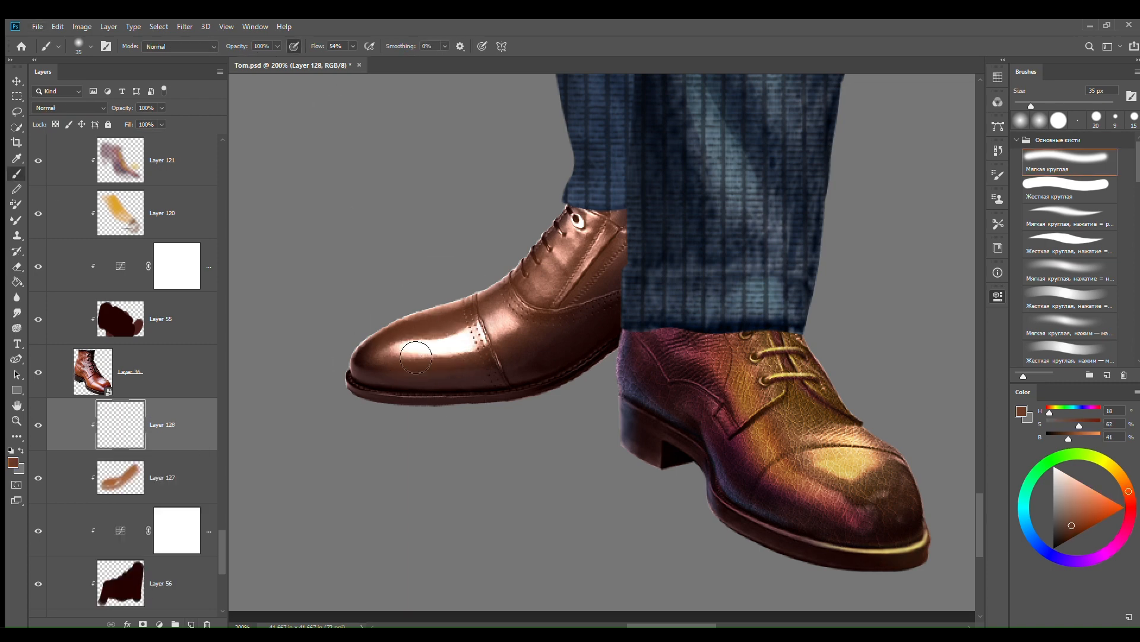
pyautogui.moveTo(410, 348); pyautogui.dragTo(478, 334)
# Step: Tint the toe cap highlight and side panel of the back shoe golden yellow (H 41, S 79, B 87) with the 35 px soft brush
pyautogui.click(1118, 473)
pyautogui.click(1101, 506)
pyautogui.moveTo(408, 356); pyautogui.dragTo(476, 341)
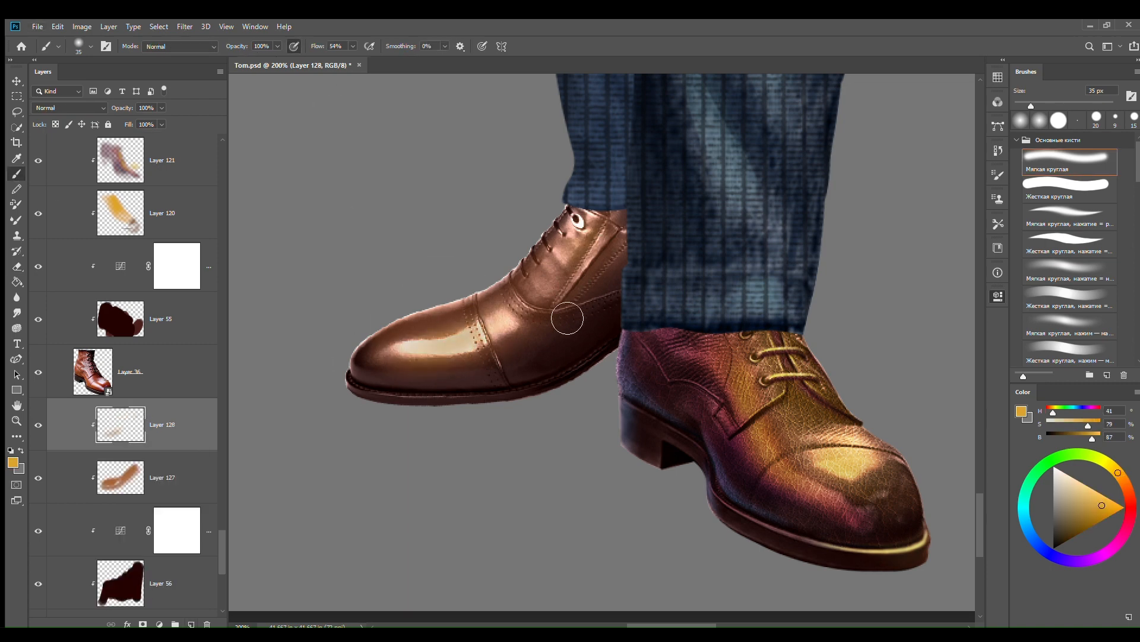
pyautogui.moveTo(574, 286); pyautogui.dragTo(607, 237)
# Step: Add another new layer clipped to the back shoe and switch to a small hard round brush
pyautogui.click(191, 624)
pyautogui.keyDown('alt'); pyautogui.click(205, 450); pyautogui.keyUp('alt')
pyautogui.click(1067, 188)
pyautogui.hotkey('ctrl', '+')
pyautogui.hotkey('ctrl', '+')
pyautogui.press('[')
pyautogui.press('[')
pyautogui.press('[')
pyautogui.press('[')
pyautogui.press('[')
pyautogui.press('[')
pyautogui.press('[')
pyautogui.press('[')
pyautogui.press('[')
pyautogui.press('[')
pyautogui.press('[')
pyautogui.press('[')
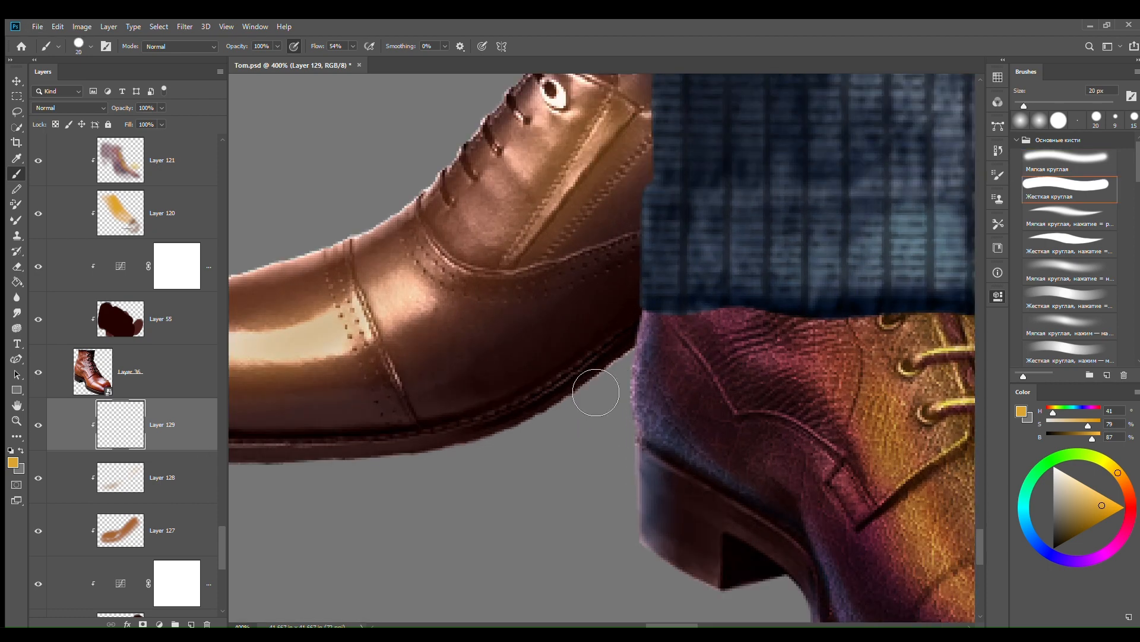
# Step: Draw thin dark seam lines along the back shoe's vamp and side panel in sampled near-black, 3 px hard round brush
pyautogui.hotkey('ctrl', '-')
pyautogui.hotkey('ctrl', '-')
pyautogui.hotkey('ctrl', '+')
pyautogui.moveTo(574, 372); pyautogui.dragTo(527, 406)
pyautogui.keyDown('alt'); pyautogui.click(514, 387); pyautogui.keyUp('alt')
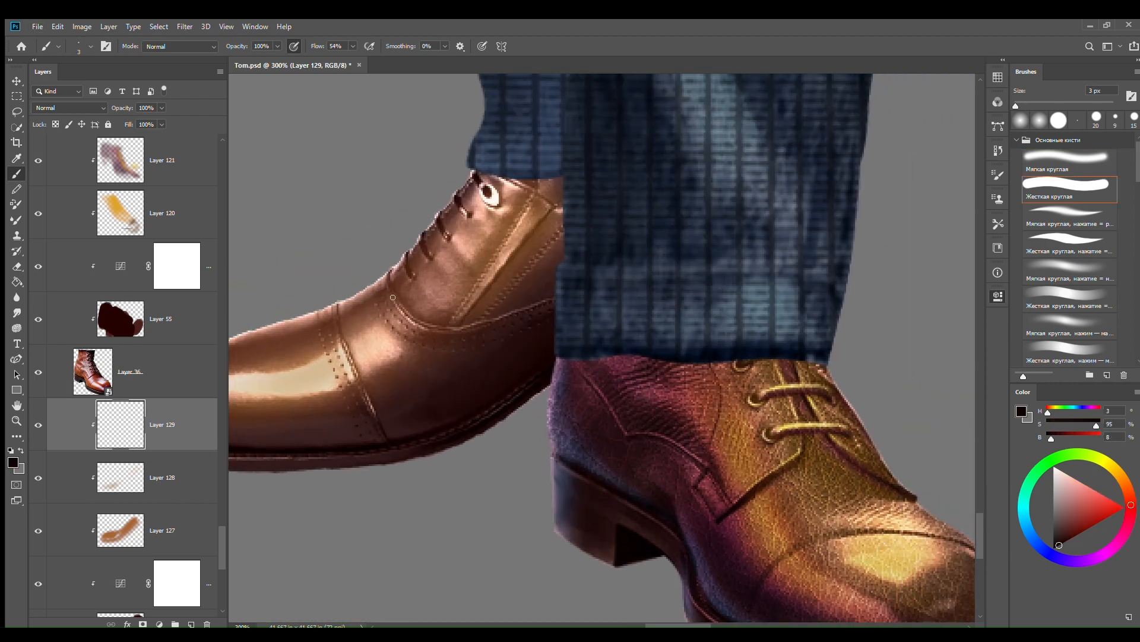
pyautogui.moveTo(396, 274); pyautogui.dragTo(418, 323)
pyautogui.moveTo(534, 197)
pyautogui.mouseDown()
pyautogui.moveTo(488, 288)
pyautogui.moveTo(533, 197)
pyautogui.mouseUp()
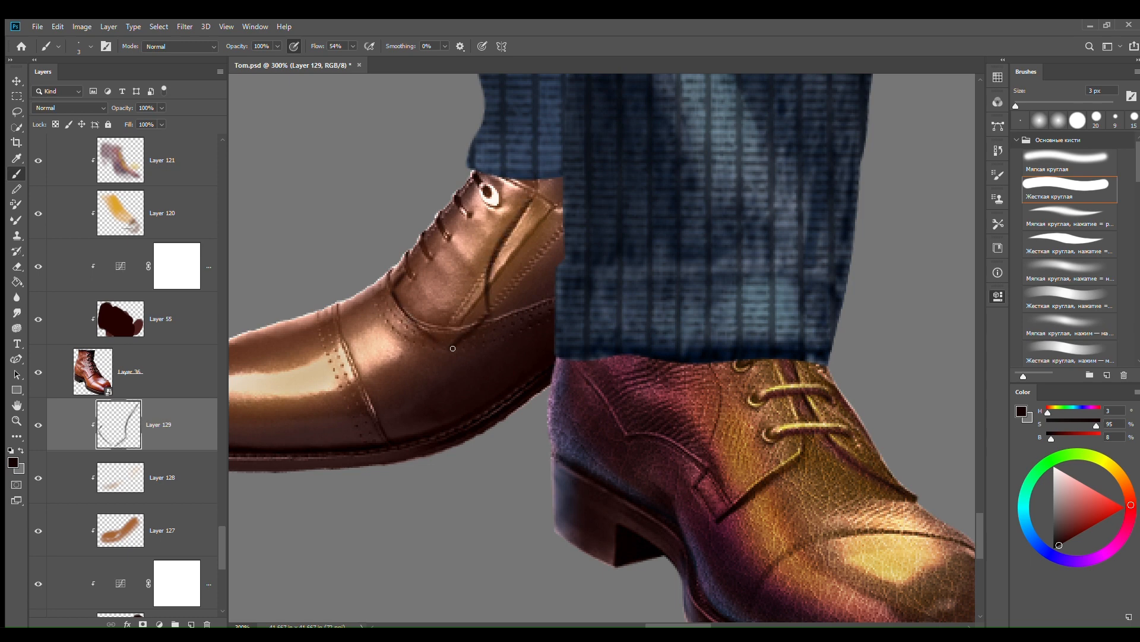
# Step: Outline a small slanted rectangular tab where the seams meet and darken the lower seam running towards the trouser hem
pyautogui.moveTo(453, 348); pyautogui.dragTo(475, 352)
pyautogui.moveTo(500, 312); pyautogui.dragTo(557, 299)
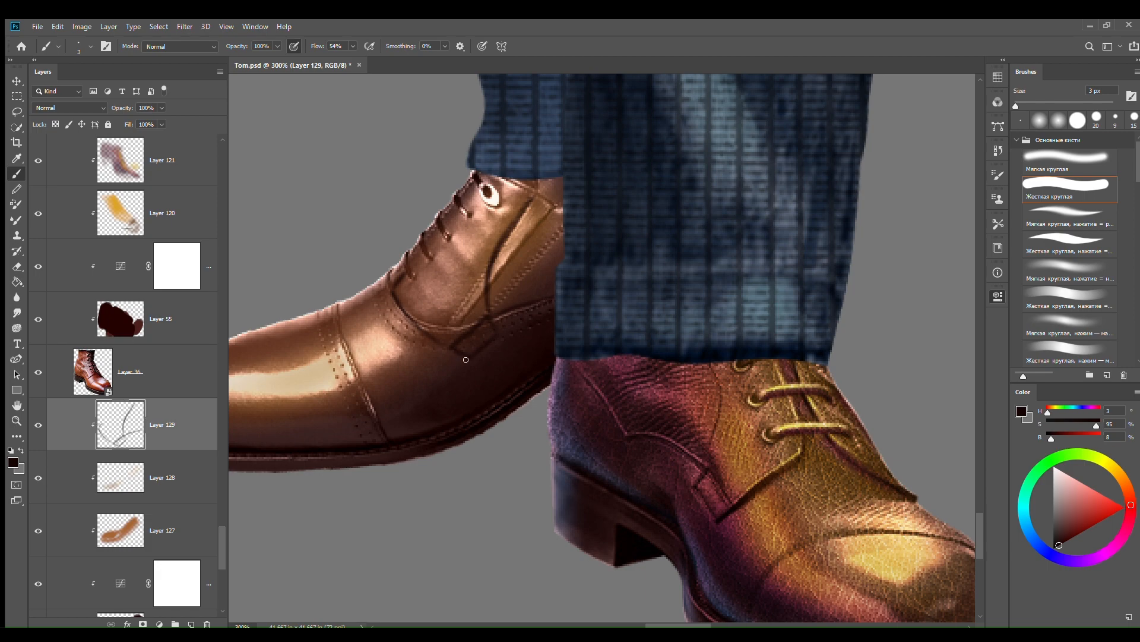
pyautogui.moveTo(446, 399)
pyautogui.mouseDown()
pyautogui.moveTo(537, 367)
pyautogui.moveTo(400, 333)
pyautogui.moveTo(593, 363)
pyautogui.mouseUp()
pyautogui.moveTo(635, 286); pyautogui.dragTo(509, 351)
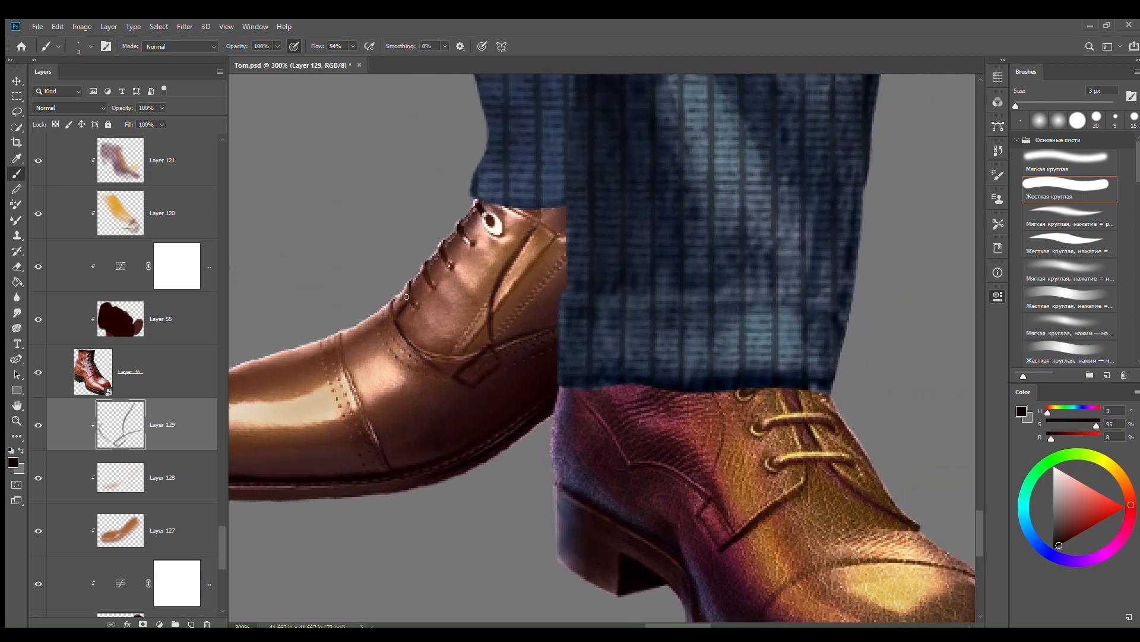
# Step: Paint pale cream highlights (H 24, S 22, B 98) around the back shoe's eyelet and lace holes with a 3 px hard brush
pyautogui.keyDown('alt'); pyautogui.click(495, 232); pyautogui.keyUp('alt')
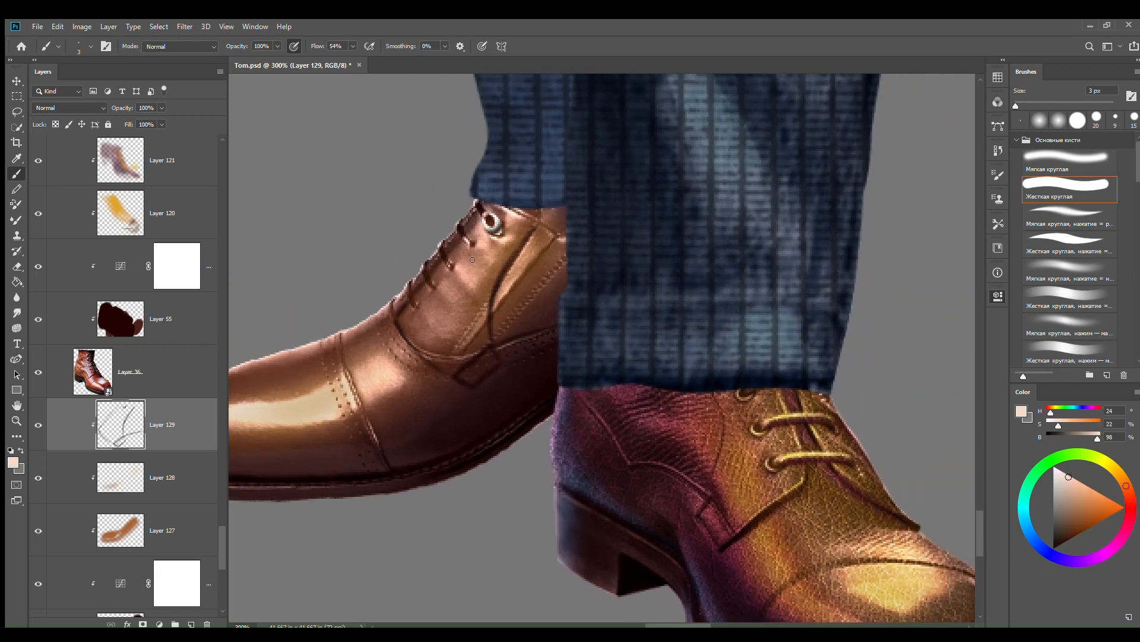
pyautogui.hotkey('ctrl', '+')
pyautogui.hotkey('ctrl', '+')
pyautogui.moveTo(384, 182); pyautogui.dragTo(543, 295)
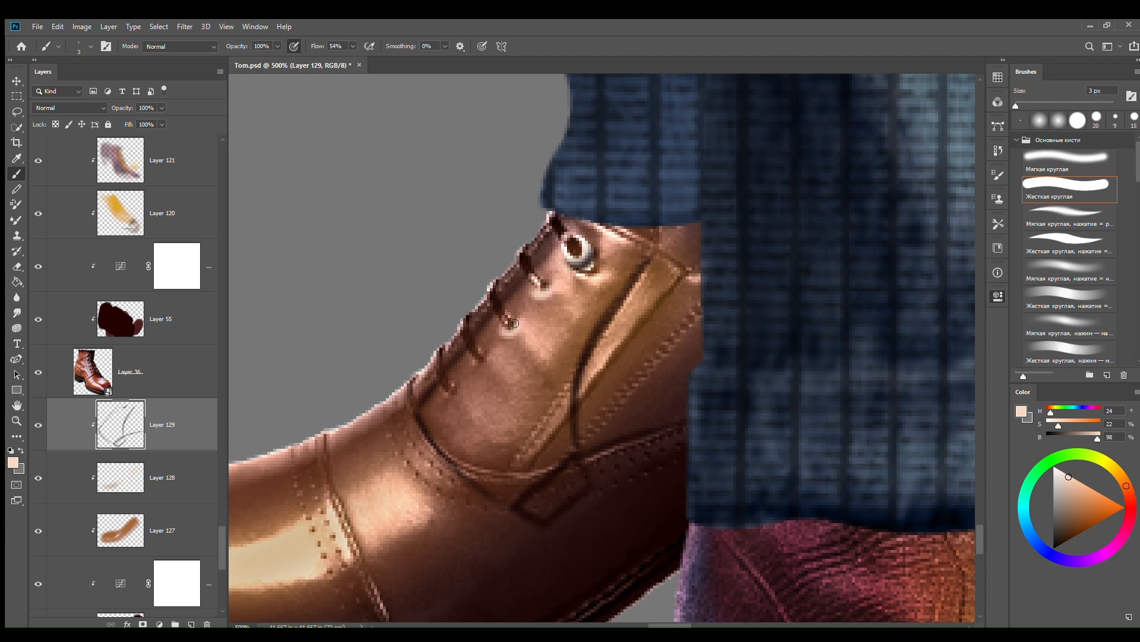
pyautogui.moveTo(473, 364); pyautogui.dragTo(488, 360)
# Step: Fill the small tab and cover the old stitching above it with sampled browns, using a 5 to 7 px hard brush
pyautogui.moveTo(626, 458)
pyautogui.mouseDown()
pyautogui.moveTo(598, 434)
pyautogui.moveTo(557, 278)
pyautogui.moveTo(496, 306)
pyautogui.mouseUp()
pyautogui.keyDown('alt'); pyautogui.click(487, 257); pyautogui.keyUp('alt')
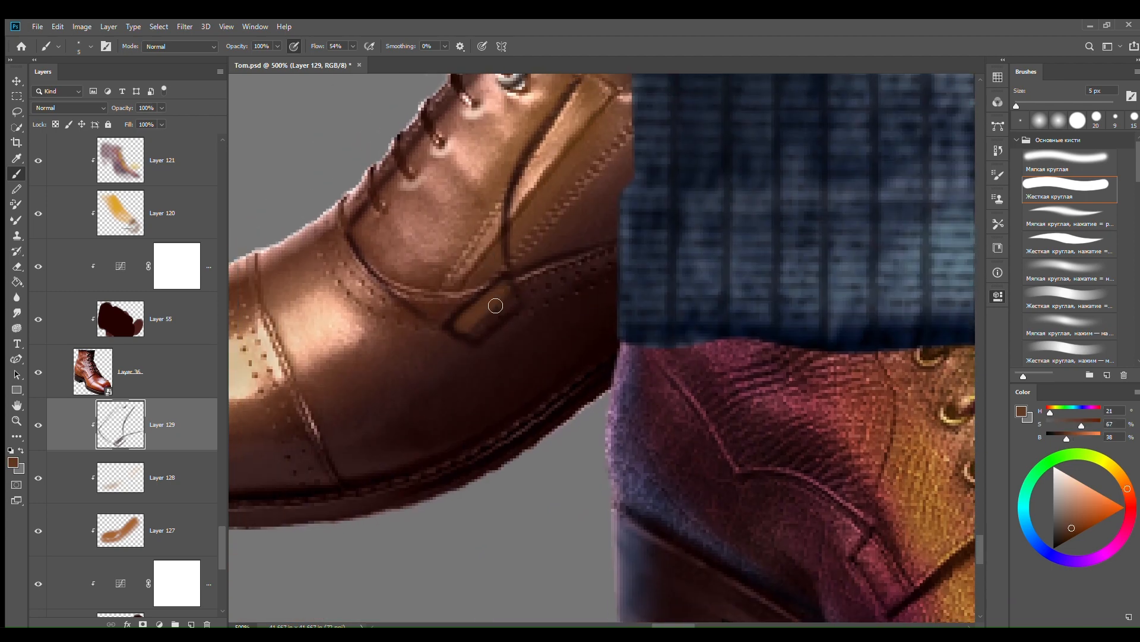
pyautogui.keyDown('alt'); pyautogui.click(506, 259); pyautogui.keyUp('alt')
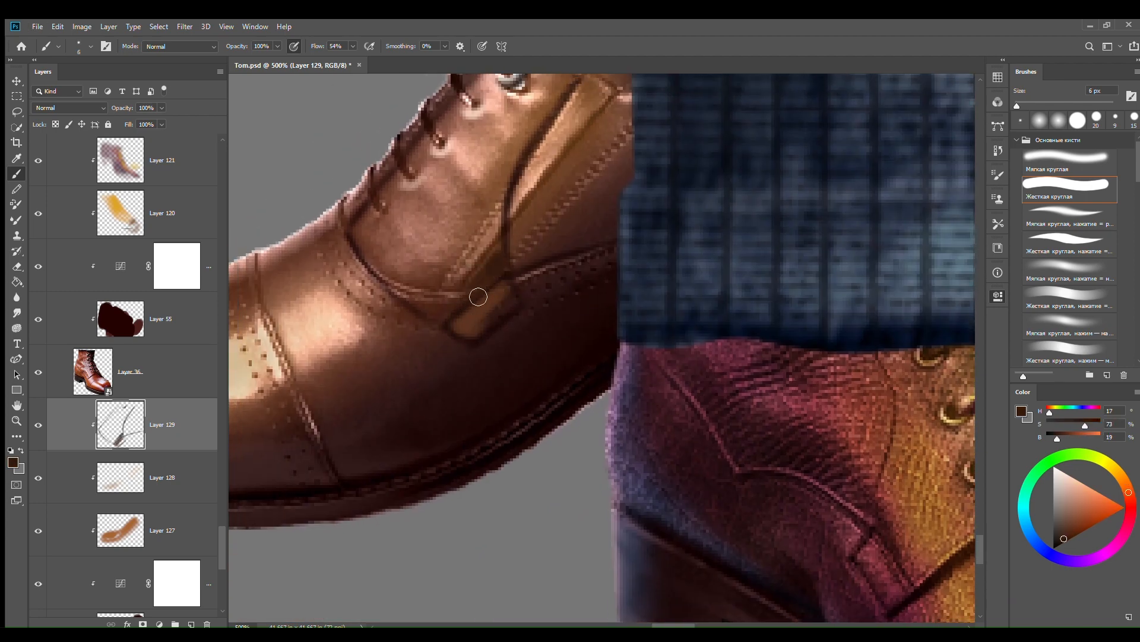
pyautogui.keyDown('alt'); pyautogui.click(449, 284); pyautogui.keyUp('alt')
pyautogui.moveTo(457, 281)
pyautogui.mouseDown()
pyautogui.moveTo(499, 231)
pyautogui.moveTo(493, 258)
pyautogui.mouseUp()
pyautogui.keyDown('alt'); pyautogui.click(504, 235); pyautogui.keyUp('alt')
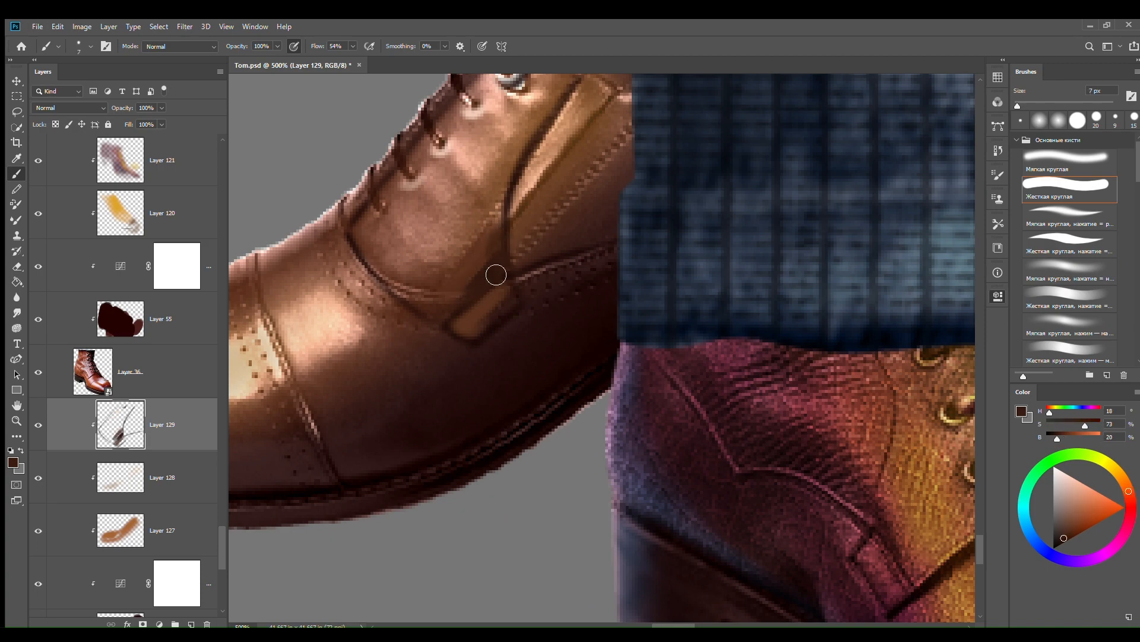
# Step: Paint over the perforations below the vamp's curved seam with browns sampled from the surrounding leather
pyautogui.scroll(3, 441, 382)
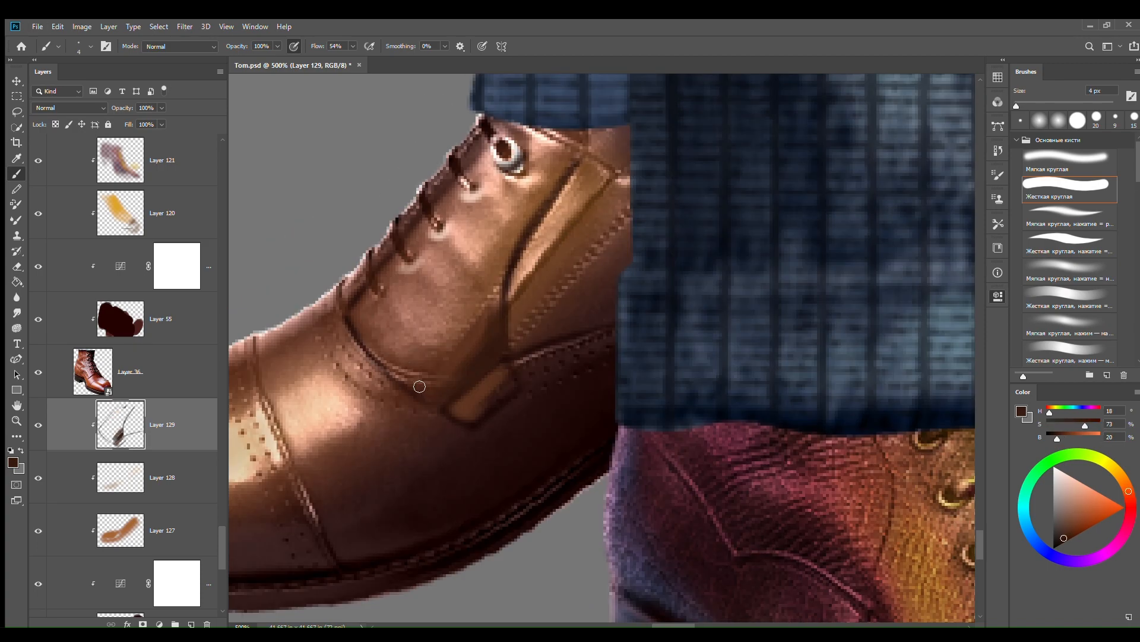
pyautogui.press('[')
pyautogui.hotkey('ctrl', '-')
pyautogui.hotkey('ctrl', '-')
pyautogui.hotkey('ctrl', '+')
pyautogui.hotkey('ctrl', '+')
pyautogui.press(']')
pyautogui.press(']')
pyautogui.press(']')
pyautogui.keyDown('alt'); pyautogui.click(358, 402); pyautogui.keyUp('alt')
pyautogui.moveTo(346, 398)
pyautogui.mouseDown()
pyautogui.moveTo(333, 376)
pyautogui.moveTo(374, 408)
pyautogui.mouseUp()
pyautogui.moveTo(347, 364); pyautogui.dragTo(399, 405)
pyautogui.keyDown('alt'); pyautogui.click(327, 358); pyautogui.keyUp('alt')
# Step: Trace fine light edges along the back shoe's seams and small tab with a 1 px hard brush in light pink (H 17, S 37, B 93)
pyautogui.keyDown('alt'); pyautogui.click(462, 396); pyautogui.keyUp('alt')
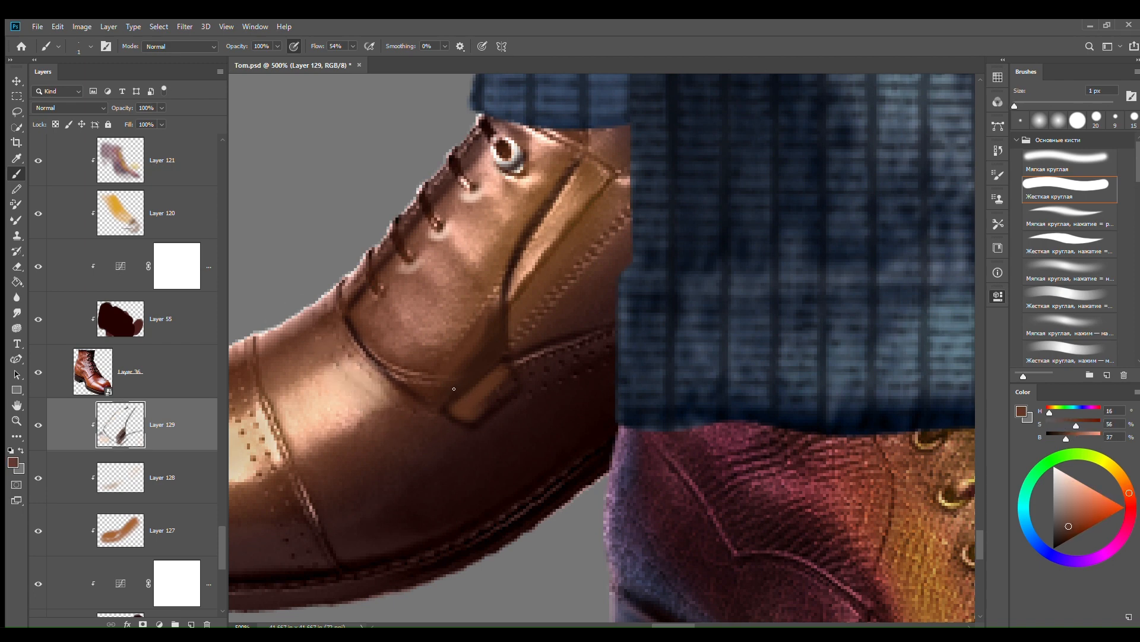
pyautogui.keyDown('alt'); pyautogui.click(498, 331); pyautogui.keyUp('alt')
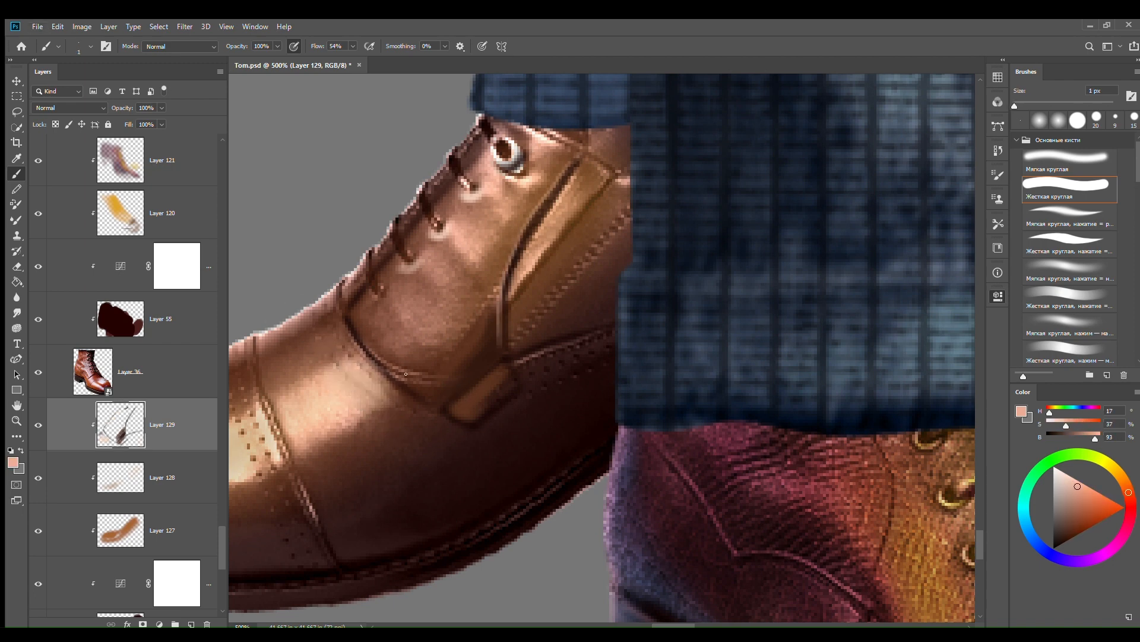
pyautogui.moveTo(476, 374)
pyautogui.mouseDown()
pyautogui.moveTo(427, 225)
pyautogui.moveTo(465, 236)
pyautogui.mouseUp()
pyautogui.moveTo(474, 189)
pyautogui.mouseDown()
pyautogui.moveTo(489, 260)
pyautogui.moveTo(528, 343)
pyautogui.mouseUp()
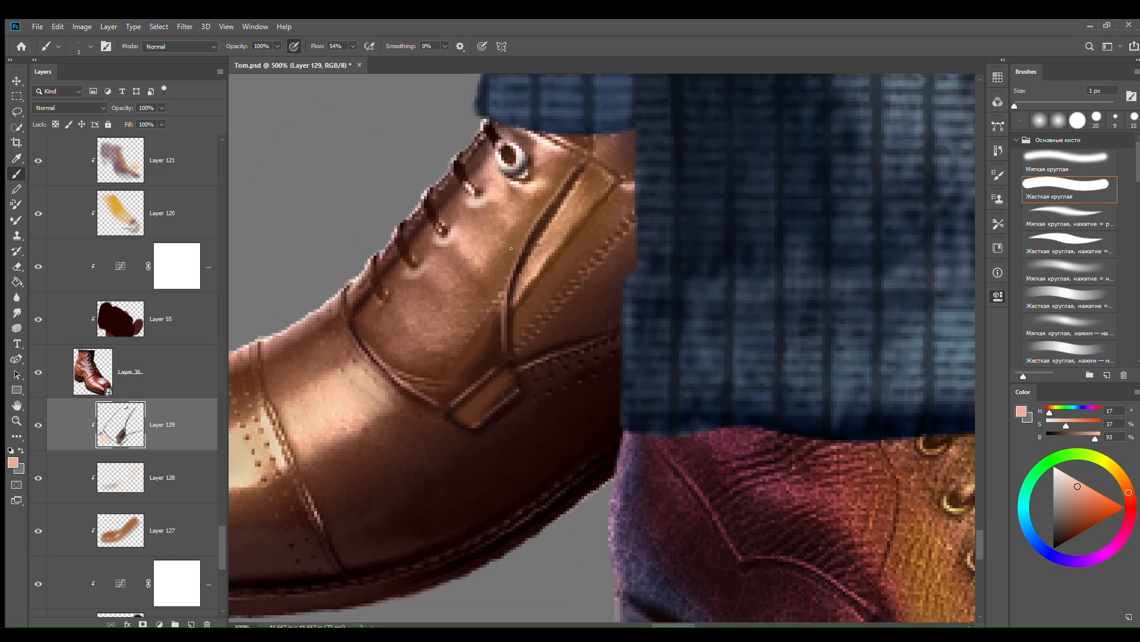
# Step: Paint over the light strip and stitching on the back shoe's side panel with browns sampled from the leather
pyautogui.keyDown('alt'); pyautogui.click(557, 278); pyautogui.keyUp('alt')
pyautogui.moveTo(558, 235); pyautogui.dragTo(526, 292)
pyautogui.moveTo(556, 228)
pyautogui.mouseDown()
pyautogui.moveTo(606, 186)
pyautogui.moveTo(552, 257)
pyautogui.moveTo(569, 191)
pyautogui.mouseUp()
pyautogui.keyDown('alt'); pyautogui.click(569, 332); pyautogui.keyUp('alt')
pyautogui.moveTo(562, 308); pyautogui.dragTo(526, 334)
pyautogui.keyDown('alt'); pyautogui.click(531, 310); pyautogui.keyUp('alt')
pyautogui.keyDown('alt'); pyautogui.click(587, 309); pyautogui.keyUp('alt')
pyautogui.moveTo(623, 233)
pyautogui.mouseDown()
pyautogui.moveTo(598, 285)
pyautogui.moveTo(622, 221)
pyautogui.mouseUp()
# Step: Blend the side panel into a smooth brown surface up to the trouser hem with a 15 px soft round brush
pyautogui.press(',')
pyautogui.press(']')
pyautogui.press(']')
pyautogui.press(']')
pyautogui.keyDown('alt'); pyautogui.click(538, 315); pyautogui.keyUp('alt')
pyautogui.moveTo(550, 314); pyautogui.dragTo(606, 306)
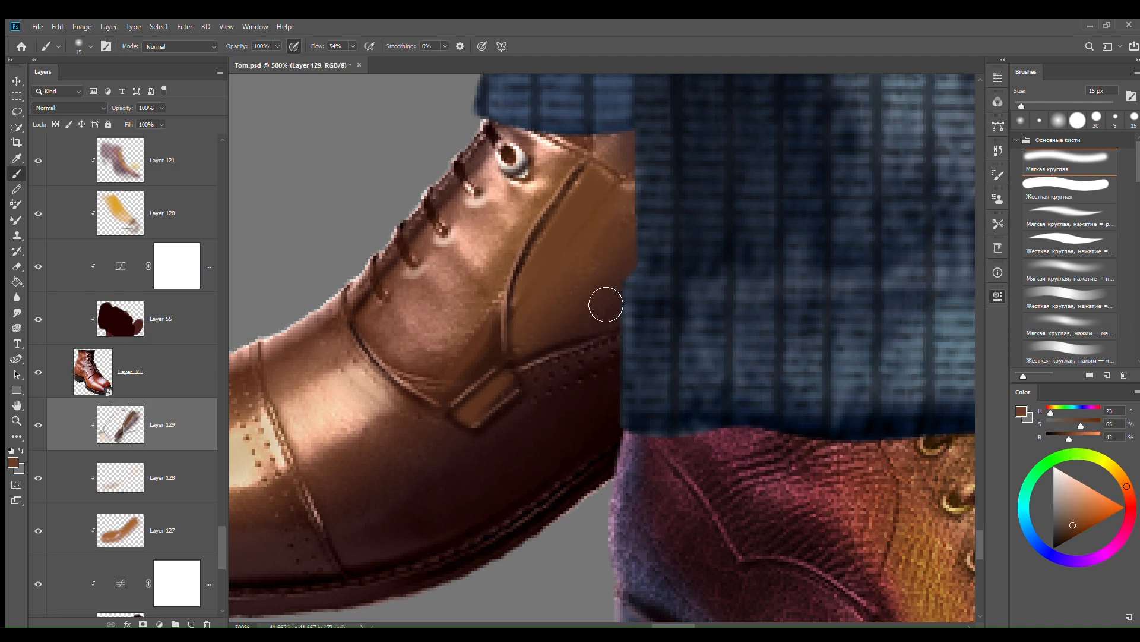
pyautogui.moveTo(599, 266); pyautogui.dragTo(660, 214)
# Step: Blend the lacing panel beside the curved side seam with sampled browns, using a 5 to 6 px soft brush
pyautogui.keyDown('alt'); pyautogui.click(564, 300); pyautogui.keyUp('alt')
pyautogui.press('[')
pyautogui.press('[')
pyautogui.press('[')
pyautogui.press('[')
pyautogui.keyDown('alt'); pyautogui.click(492, 340); pyautogui.keyUp('alt')
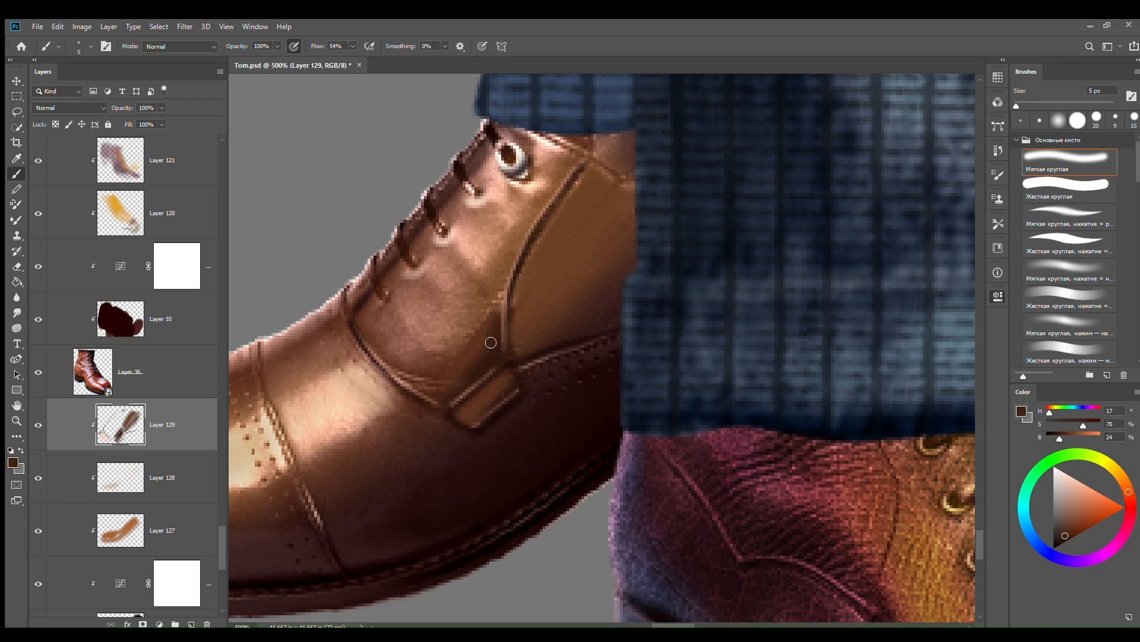
pyautogui.moveTo(506, 278); pyautogui.dragTo(496, 309)
pyautogui.press(']')
pyautogui.keyDown('alt'); pyautogui.click(407, 381); pyautogui.keyUp('alt')
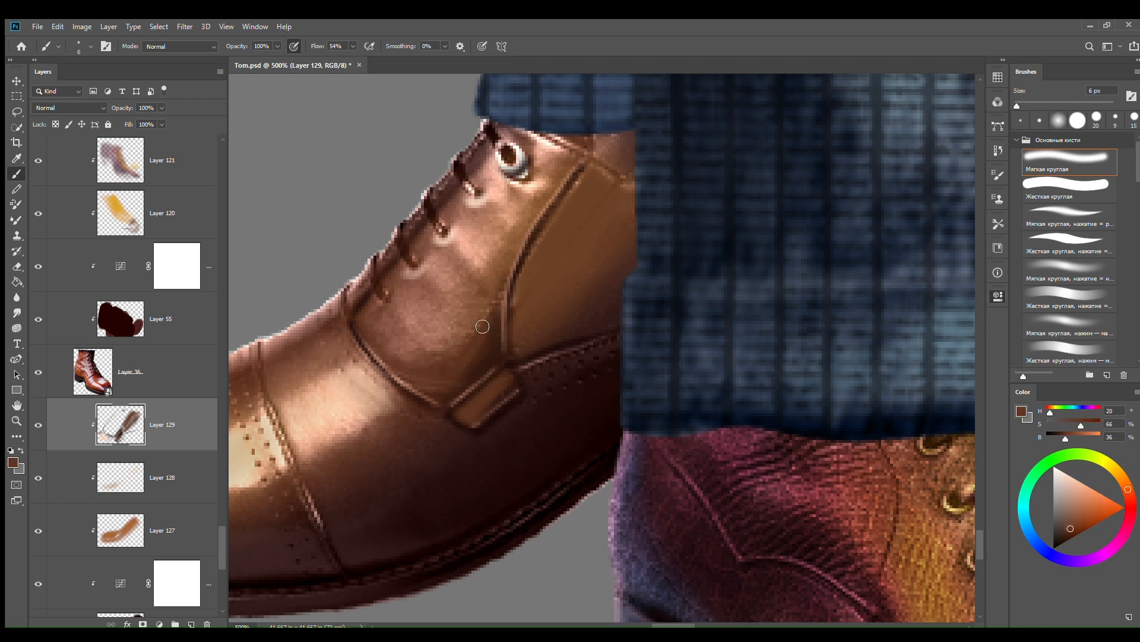
pyautogui.hotkey('ctrl', '-')
pyautogui.hotkey('ctrl', '-')
pyautogui.hotkey('ctrl', '-')
pyautogui.hotkey('ctrl', '+')
pyautogui.hotkey('ctrl', '+')
pyautogui.hotkey('ctrl', '+')
# Step: Darken the side panel along the trouser hem and lower seam with sampled dark browns, 8 to 10 px soft brush
pyautogui.moveTo(502, 361)
pyautogui.mouseDown()
pyautogui.moveTo(461, 310)
pyautogui.moveTo(569, 322)
pyautogui.mouseUp()
pyautogui.keyDown('alt'); pyautogui.click(507, 341); pyautogui.keyUp('alt')
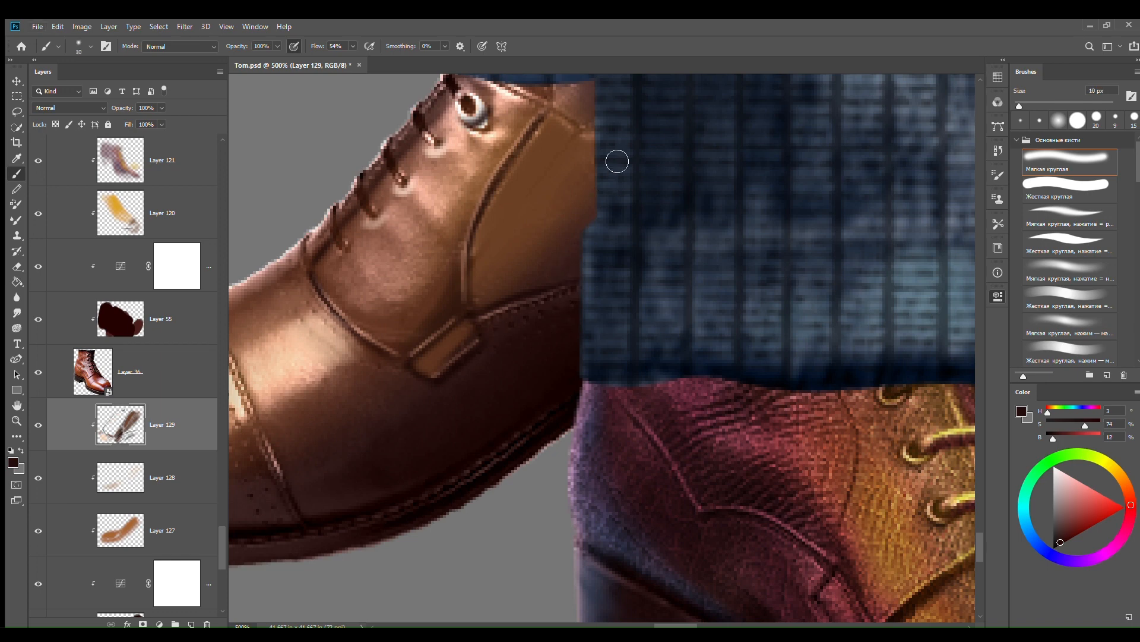
pyautogui.keyDown('alt'); pyautogui.click(537, 297); pyautogui.keyUp('alt')
pyautogui.press('[')
pyautogui.press('[')
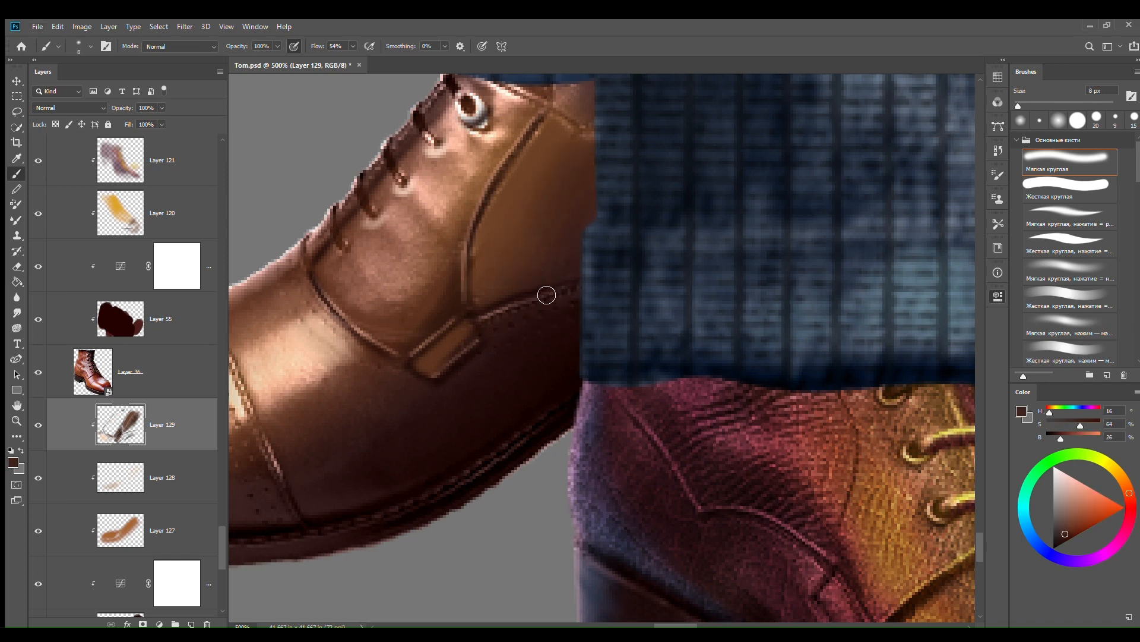
# Step: Lighten the middle of the side panel with sampled brown (H 23, S 59, B 51) and deepen the shading around the small tab
pyautogui.keyDown('alt'); pyautogui.click(496, 236); pyautogui.keyUp('alt')
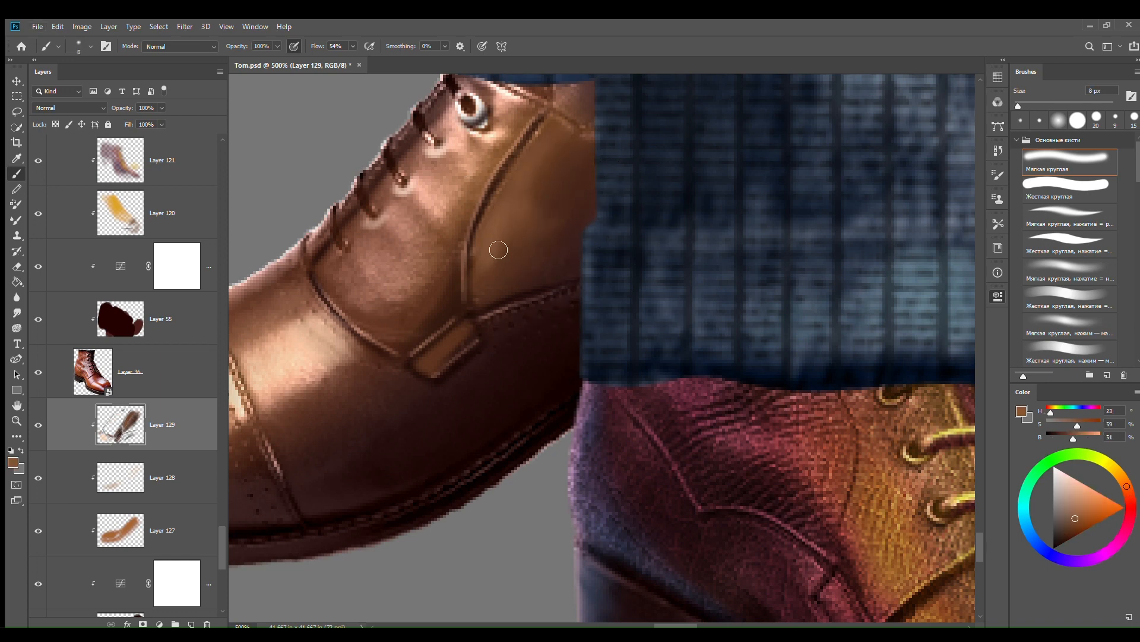
pyautogui.keyDown('alt'); pyautogui.click(432, 332); pyautogui.keyUp('alt')
pyautogui.moveTo(466, 325); pyautogui.dragTo(467, 319)
pyautogui.hotkey('ctrl', '-')
pyautogui.hotkey('ctrl', '-')
pyautogui.hotkey('ctrl', '-')
pyautogui.hotkey('ctrl', '-')
pyautogui.hotkey('ctrl', '+')
pyautogui.hotkey('ctrl', '+')
pyautogui.hotkey('ctrl', '+')
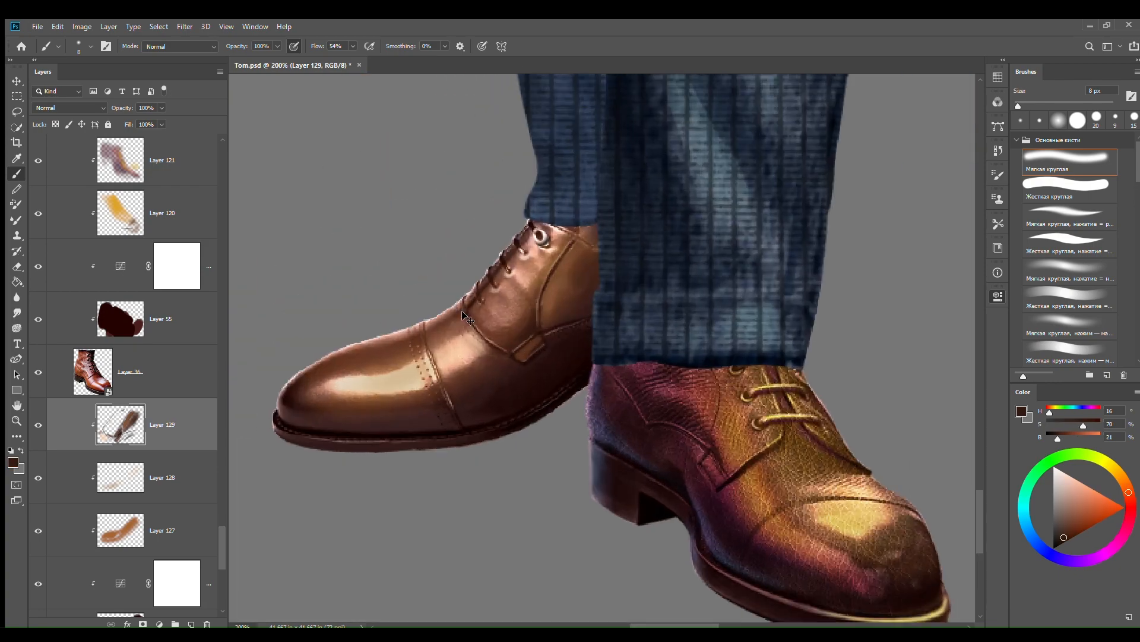
# Step: Add a fine light tan edge (H 21, S 46, B 76) along the seam above the small tab with a 1 px soft brush
pyautogui.press('[')
pyautogui.press('[')
pyautogui.press('[')
pyautogui.hotkey('ctrl', '+')
pyautogui.press('[')
pyautogui.press('[')
pyautogui.press('[')
pyautogui.press('[')
pyautogui.keyDown('alt'); pyautogui.click(397, 355); pyautogui.keyUp('alt')
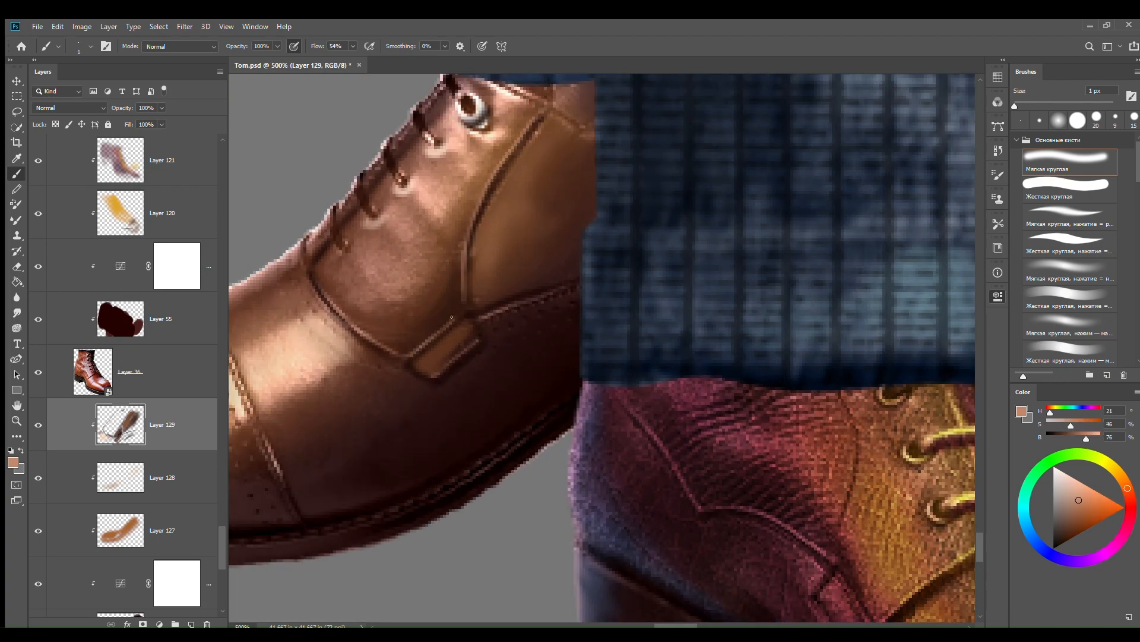
# Step: Retouch the upper end of the vamp seam below the laces with sampled browns, using a 5 px soft brush
pyautogui.moveTo(342, 200); pyautogui.dragTo(471, 279)
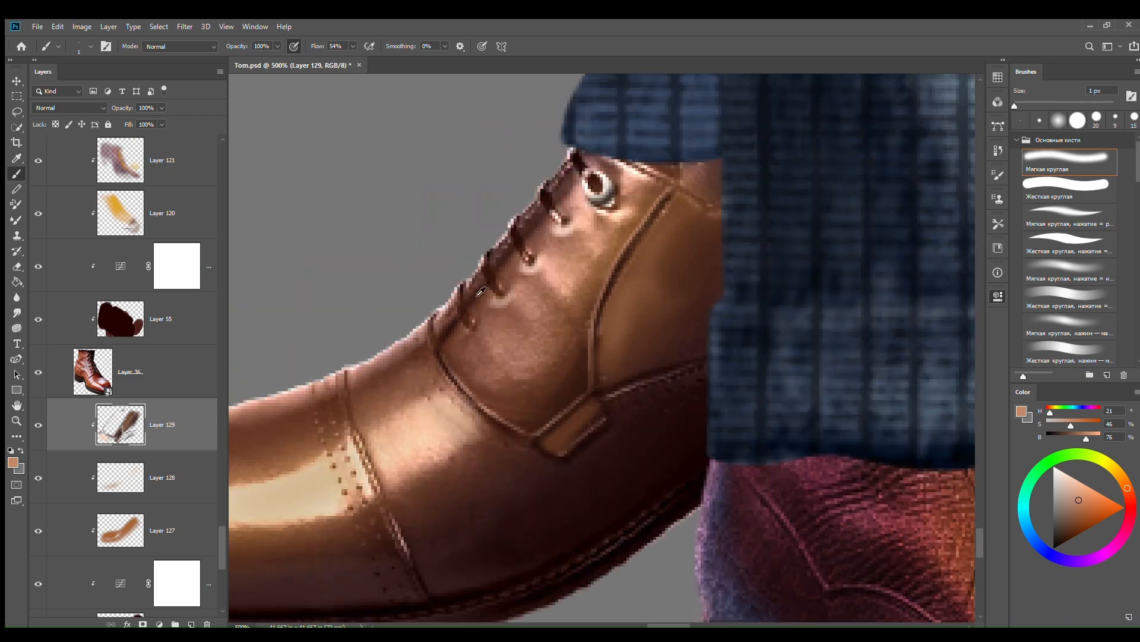
pyautogui.keyDown('alt'); pyautogui.click(477, 323); pyautogui.keyUp('alt')
pyautogui.keyDown('alt'); pyautogui.click(429, 325); pyautogui.keyUp('alt')
pyautogui.moveTo(432, 320); pyautogui.dragTo(436, 341)
pyautogui.keyDown('alt'); pyautogui.click(445, 327); pyautogui.keyUp('alt')
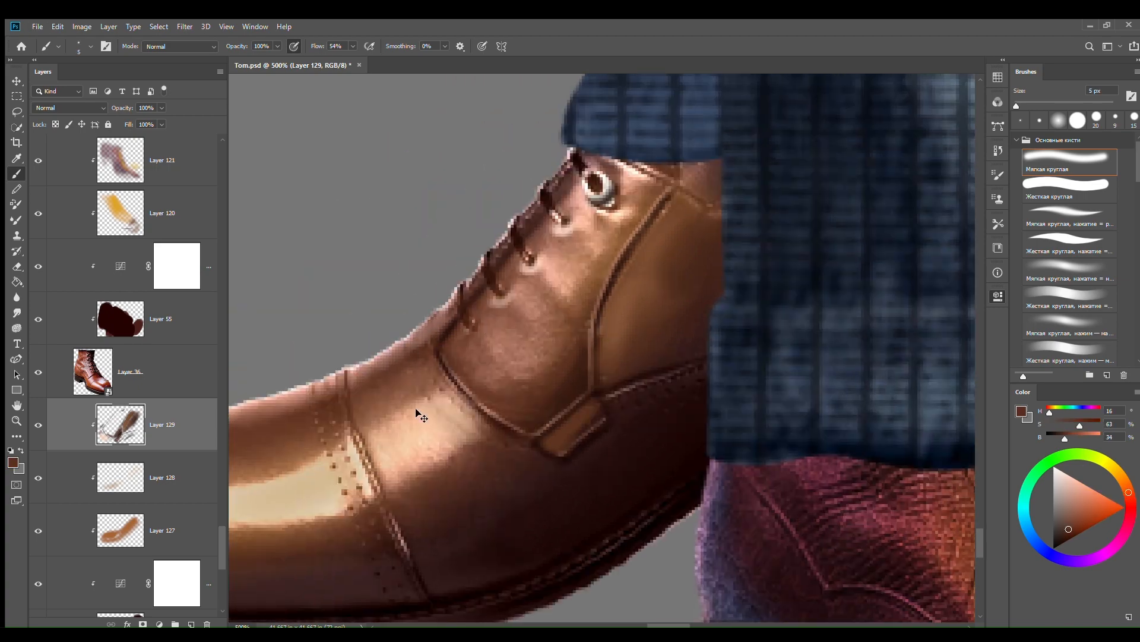
pyautogui.hotkey('ctrl', '-')
pyautogui.hotkey('ctrl', '-')
pyautogui.hotkey('ctrl', '-')
pyautogui.hotkey('ctrl', '-')
pyautogui.hotkey('ctrl', '+')
pyautogui.hotkey('ctrl', '+')
pyautogui.hotkey('ctrl', '+')
# Step: Paint a violet-blue rim light (H 243, S 29, B 56) along the back shoe's instep and lacing edge with the 5 px soft brush
pyautogui.keyDown('alt'); pyautogui.click(694, 588); pyautogui.keyUp('alt')
pyautogui.moveTo(694, 588); pyautogui.dragTo(812, 536)
pyautogui.keyDown('alt'); pyautogui.click(809, 505); pyautogui.keyUp('alt')
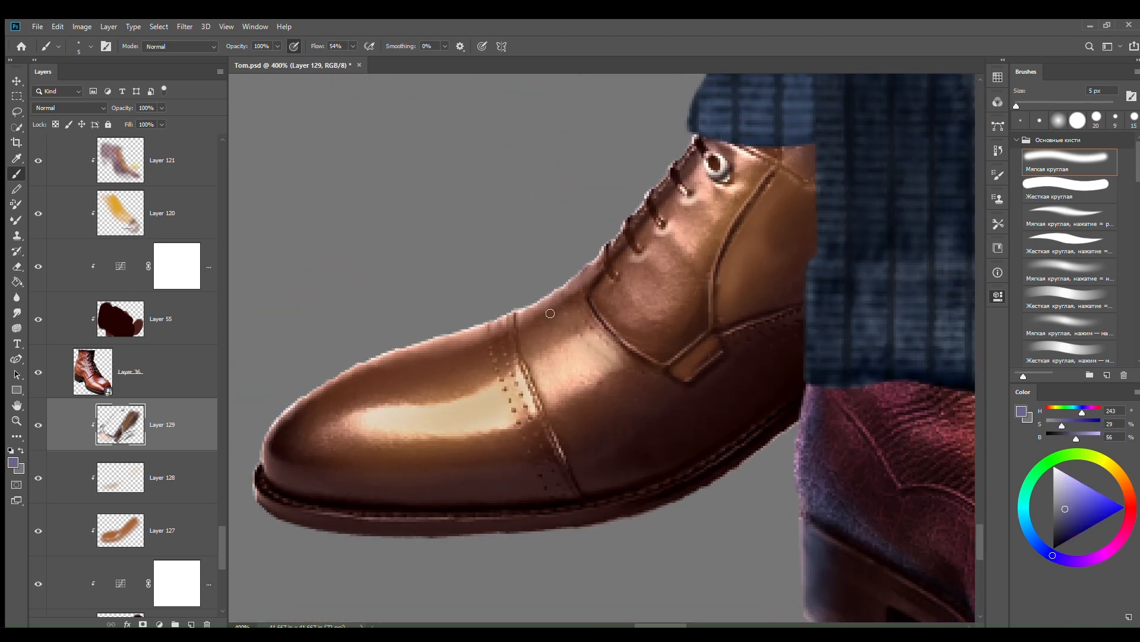
pyautogui.moveTo(519, 315); pyautogui.dragTo(565, 285)
pyautogui.moveTo(619, 235); pyautogui.dragTo(686, 150)
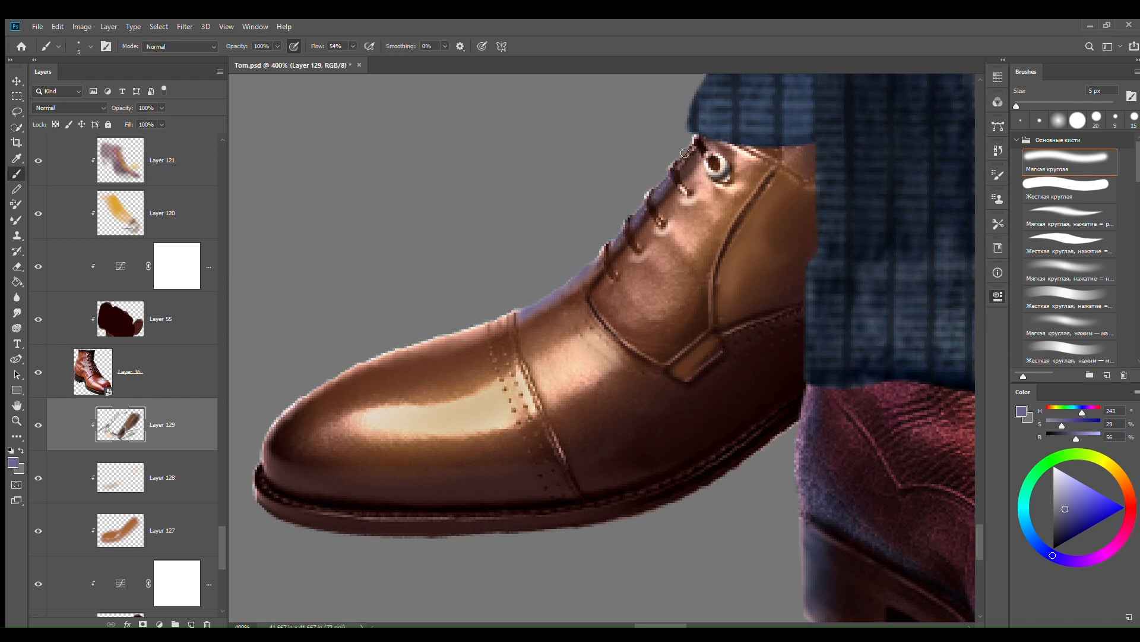
# Step: Extend the violet-blue rim light along the toe cap's upper edge with an 8 px soft brush
pyautogui.press(']')
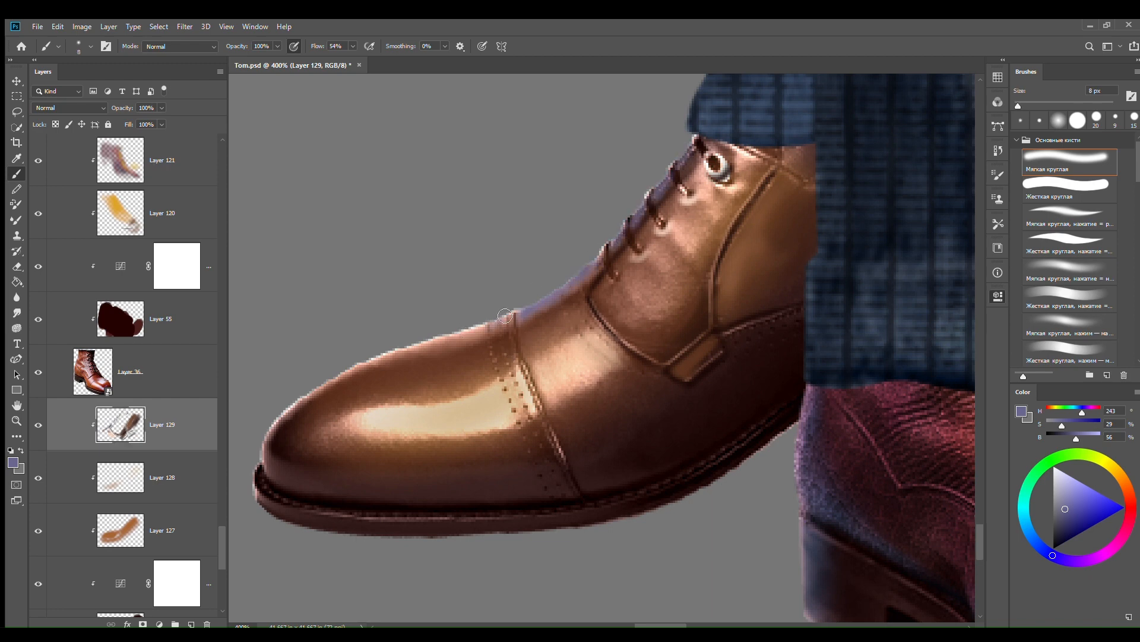
pyautogui.moveTo(508, 317); pyautogui.dragTo(433, 339)
pyautogui.moveTo(476, 328); pyautogui.dragTo(351, 372)
pyautogui.hotkey('ctrl', 'y')
pyautogui.hotkey('ctrl', 'y')
# Step: Strengthen the rim light along the toe cap's upper contour in brighter blue (H 228, S 40, B 66)
pyautogui.click(1041, 548)
pyautogui.click(1073, 505)
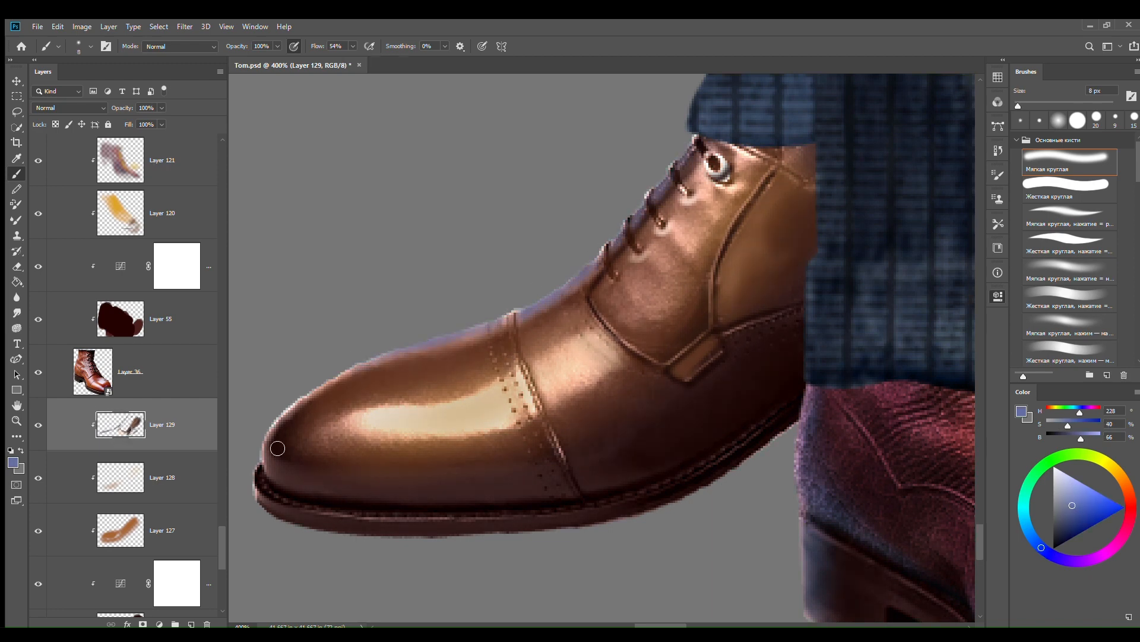
pyautogui.moveTo(276, 434)
pyautogui.mouseDown()
pyautogui.moveTo(318, 391)
pyautogui.moveTo(386, 356)
pyautogui.mouseUp()
pyautogui.moveTo(315, 398); pyautogui.dragTo(377, 369)
pyautogui.moveTo(458, 336); pyautogui.dragTo(487, 326)
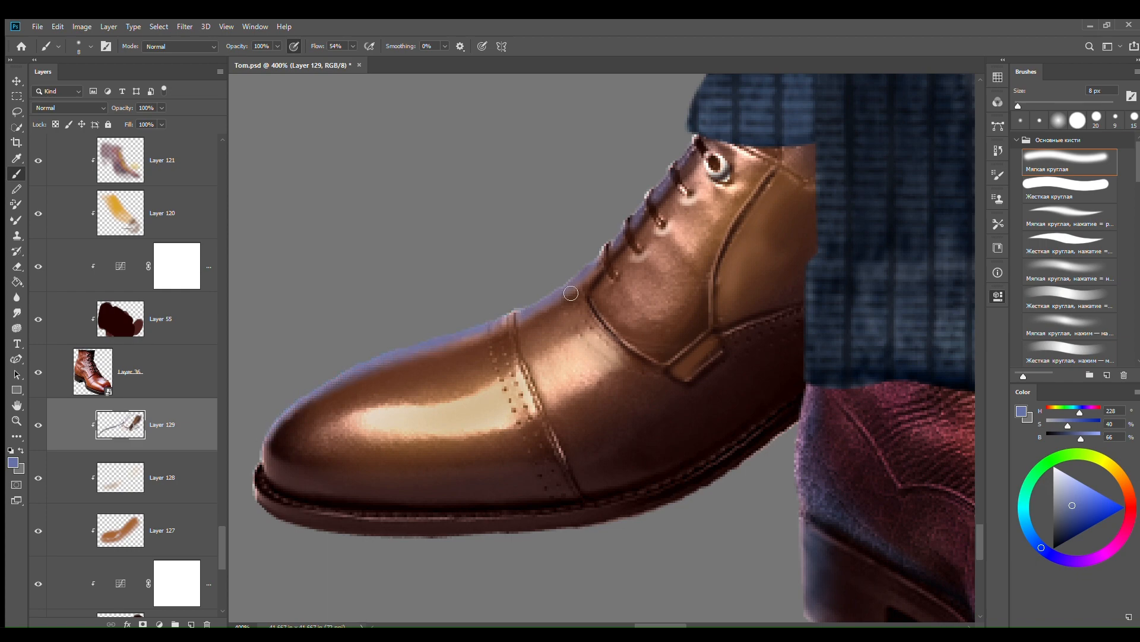
# Step: Inspect the back shoe's new rim light at several magnifications
pyautogui.hotkey('ctrl', '-')
pyautogui.hotkey('ctrl', '-')
pyautogui.hotkey('ctrl', '-')
pyautogui.hotkey('ctrl', '-')
pyautogui.hotkey('ctrl', '+')
pyautogui.hotkey('ctrl', '+')
pyautogui.hotkey('ctrl', '+')
pyautogui.hotkey('ctrl', '+')
pyautogui.press('[')
pyautogui.press('[')
pyautogui.hotkey('ctrl', '-')
pyautogui.hotkey('ctrl', '-')
pyautogui.hotkey('ctrl', '-')
pyautogui.hotkey('ctrl', '-')
pyautogui.hotkey('ctrl', '+')
pyautogui.hotkey('ctrl', '+')
pyautogui.hotkey('ctrl', '+')
pyautogui.hotkey('ctrl', '+')
pyautogui.hotkey('ctrl', '+')
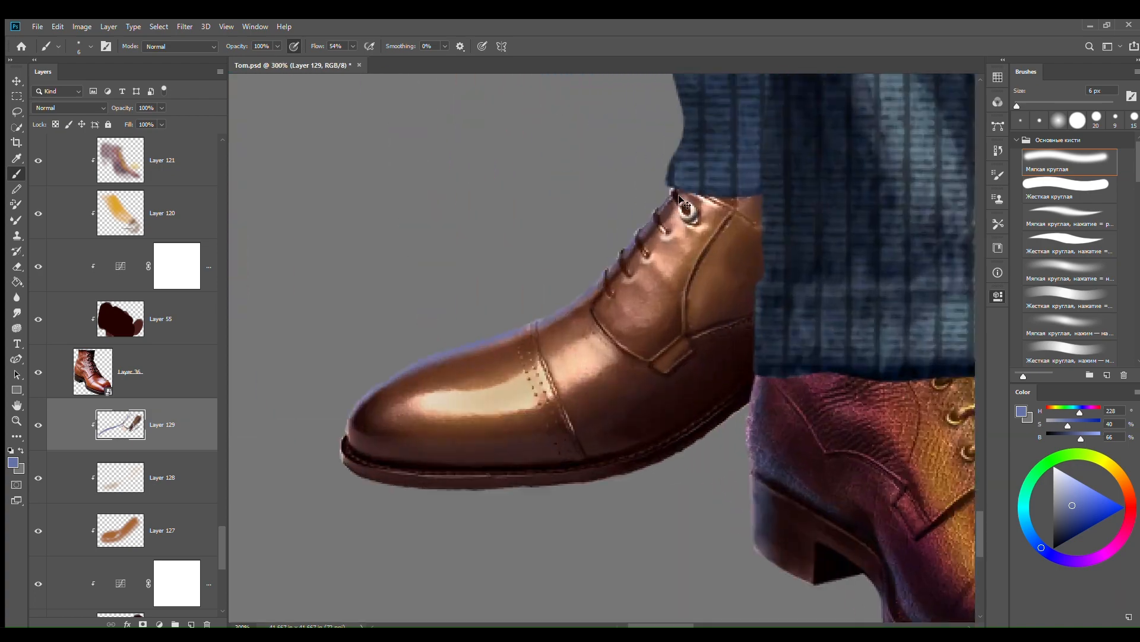
# Step: Redraw the dark lace end at the back shoe's top eyelet with a 2 px hard round brush in sampled brown (H 10, S 86, B 14)
pyautogui.press('[')
pyautogui.press('[')
pyautogui.press('[')
pyautogui.press('[')
pyautogui.hotkey('ctrl', '+')
pyautogui.moveTo(681, 196); pyautogui.dragTo(592, 351)
pyautogui.click(1066, 190)
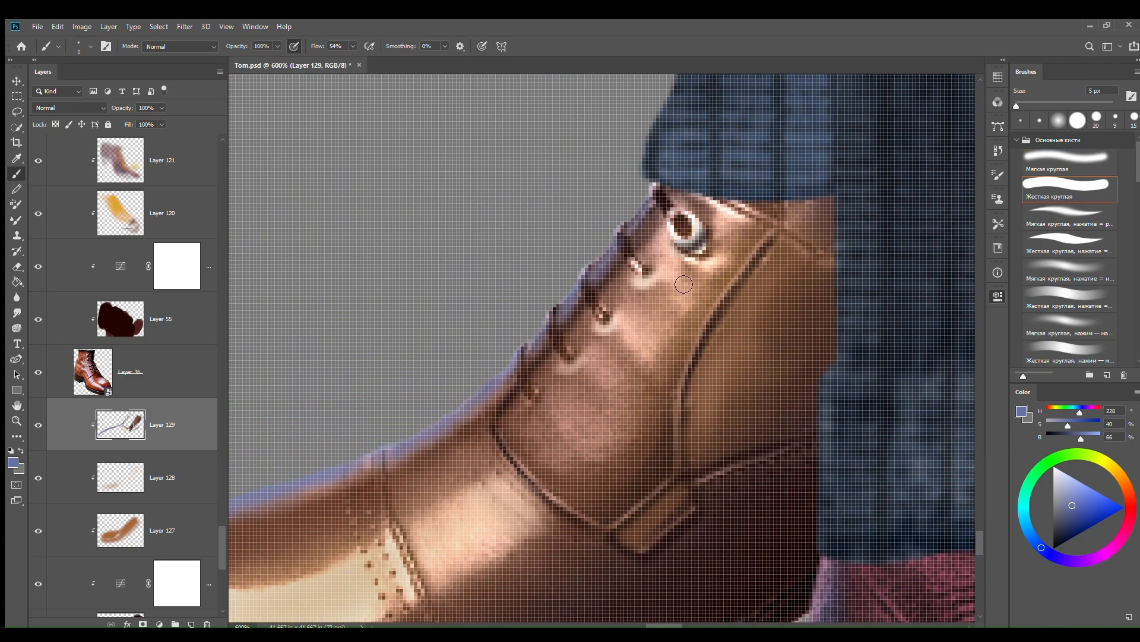
pyautogui.keyDown('alt'); pyautogui.click(669, 207); pyautogui.keyUp('alt')
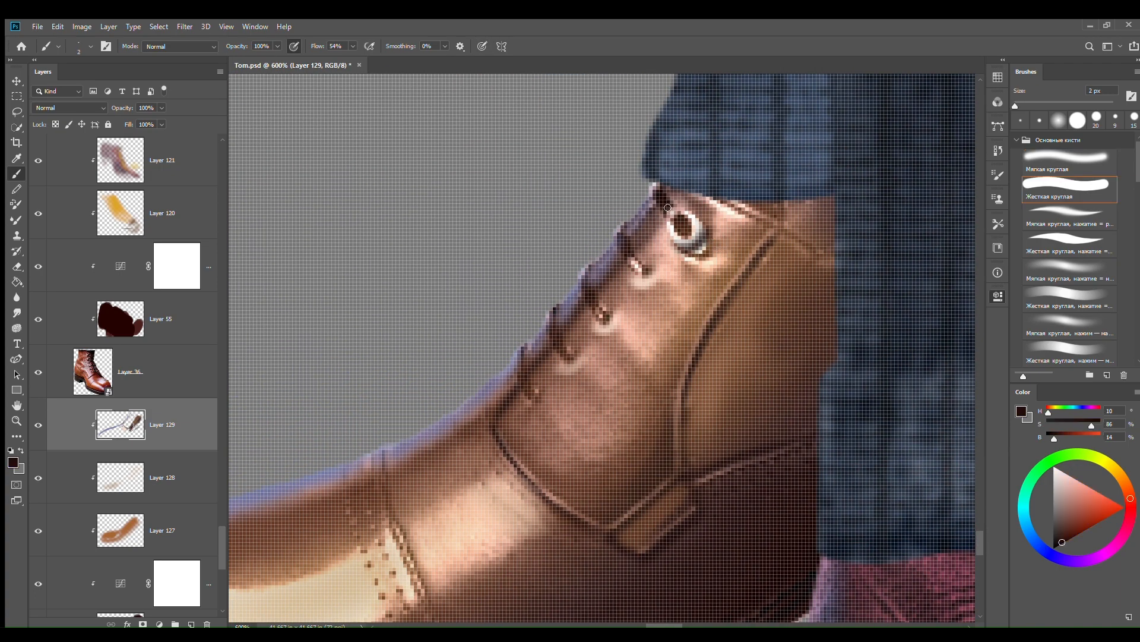
# Step: Paint the back shoe's eyelet rings with sampled peach (H 24, S 36, B 97) and brown tones, using a fine hard round brush
pyautogui.keyDown('alt'); pyautogui.click(692, 228); pyautogui.keyUp('alt')
pyautogui.press(']')
pyautogui.press(']')
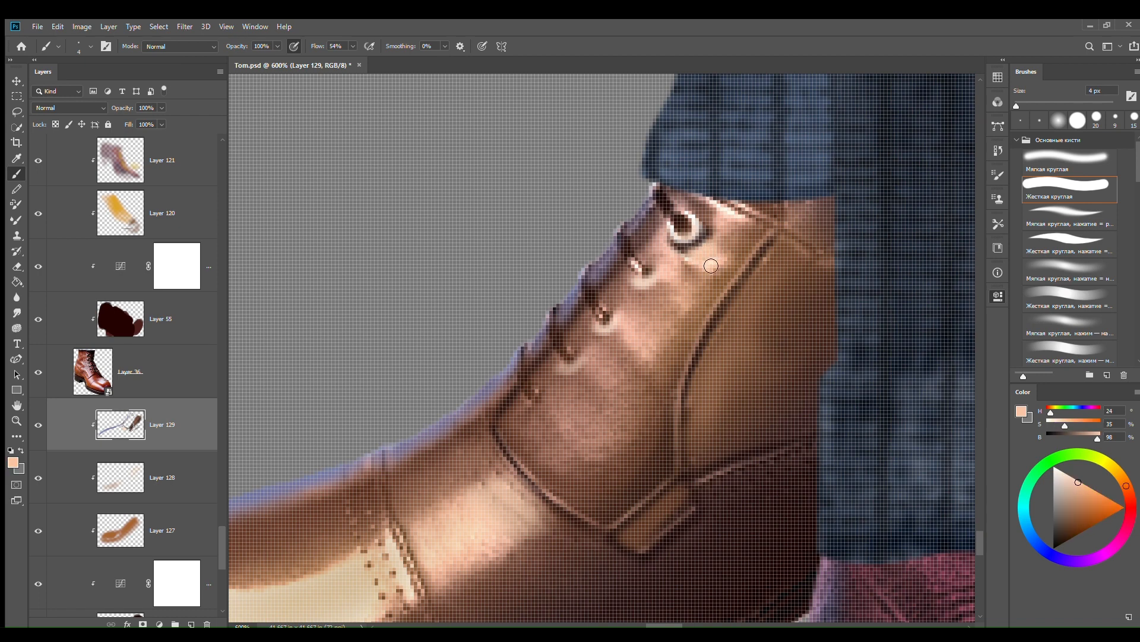
pyautogui.keyDown('alt'); pyautogui.click(683, 247); pyautogui.keyUp('alt')
pyautogui.keyDown('alt'); pyautogui.click(636, 276); pyautogui.keyUp('alt')
pyautogui.keyDown('alt'); pyautogui.click(649, 279); pyautogui.keyUp('alt')
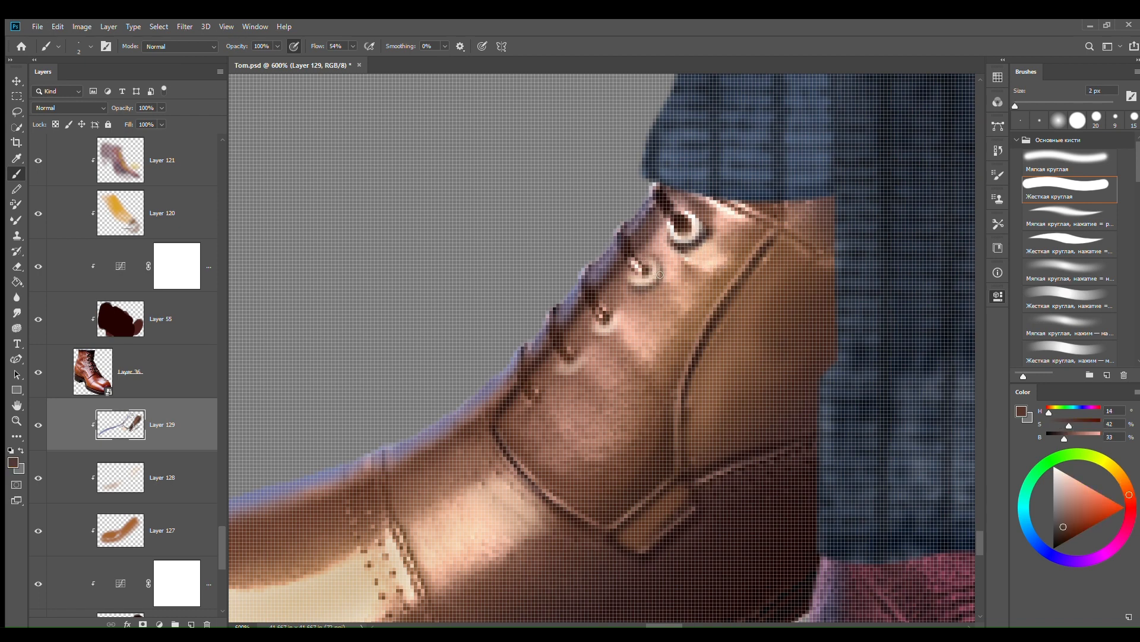
pyautogui.keyDown('alt'); pyautogui.click(551, 403); pyautogui.keyUp('alt')
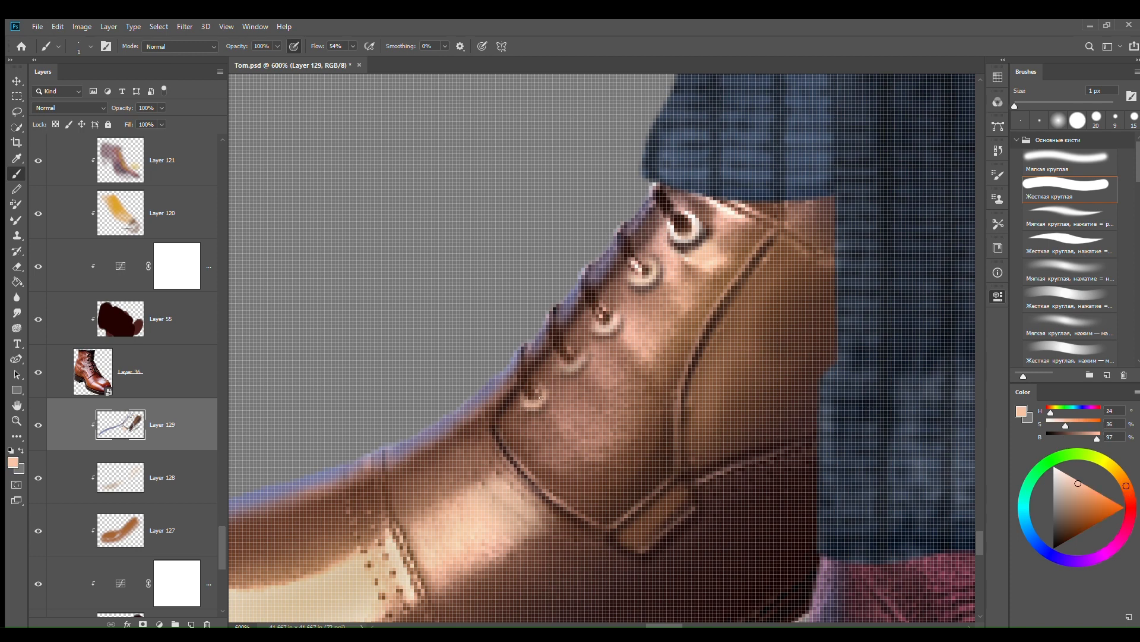
# Step: Define the laces and shadows around the eyelets with a 1 px brush in dark brown (H 13, S 84, B 17)
pyautogui.keyDown('alt'); pyautogui.click(652, 284); pyautogui.keyUp('alt')
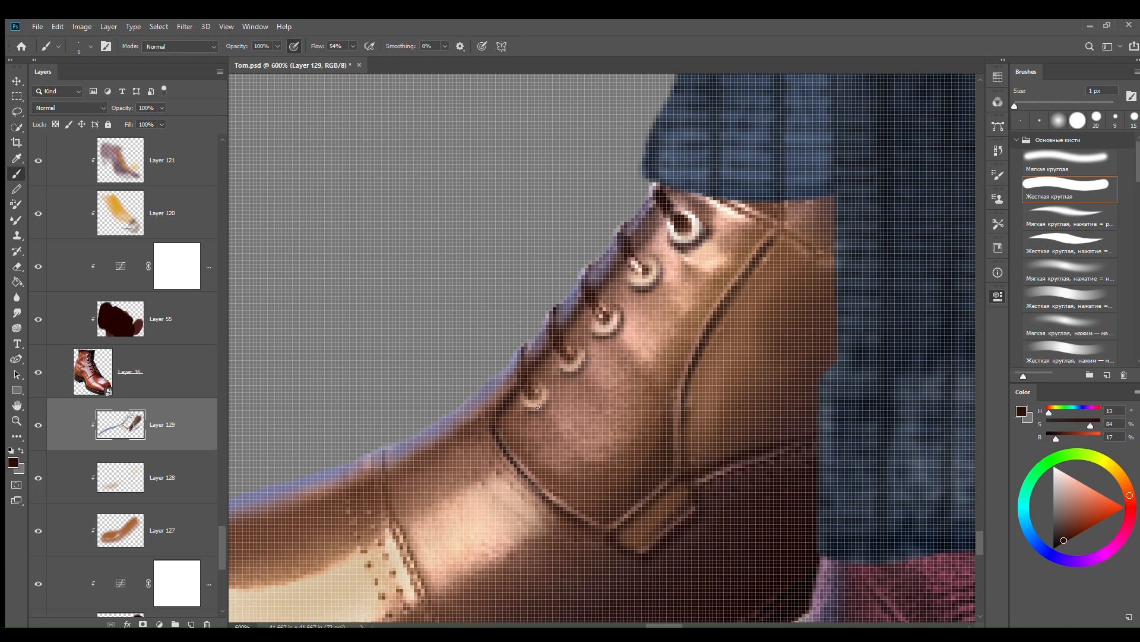
pyautogui.hotkey('ctrl', '-')
pyautogui.hotkey('ctrl', '-')
pyautogui.hotkey('ctrl', '-')
pyautogui.hotkey('ctrl', '-')
pyautogui.hotkey('ctrl', '-')
pyautogui.hotkey('ctrl', '+')
pyautogui.hotkey('ctrl', '+')
pyautogui.hotkey('ctrl', '+')
pyautogui.hotkey('ctrl', '+')
pyautogui.hotkey('ctrl', '+')
# Step: Add near-white highlights (H 36, S 2, B 99) and sampled brown accents to the eyelets with the 1 px brush
pyautogui.keyDown('alt'); pyautogui.click(691, 216); pyautogui.keyUp('alt')
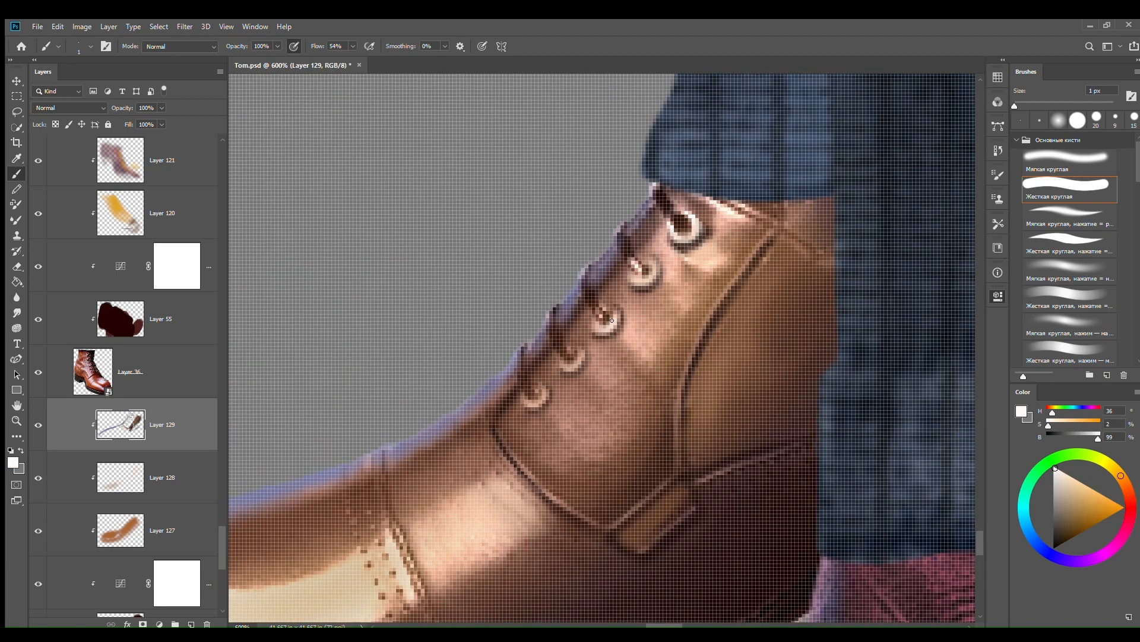
pyautogui.keyDown('alt'); pyautogui.click(623, 271); pyautogui.keyUp('alt')
pyautogui.moveTo(625, 271); pyautogui.dragTo(635, 281)
pyautogui.keyDown('alt'); pyautogui.click(587, 315); pyautogui.keyUp('alt')
pyautogui.keyDown('alt'); pyautogui.click(530, 392); pyautogui.keyUp('alt')
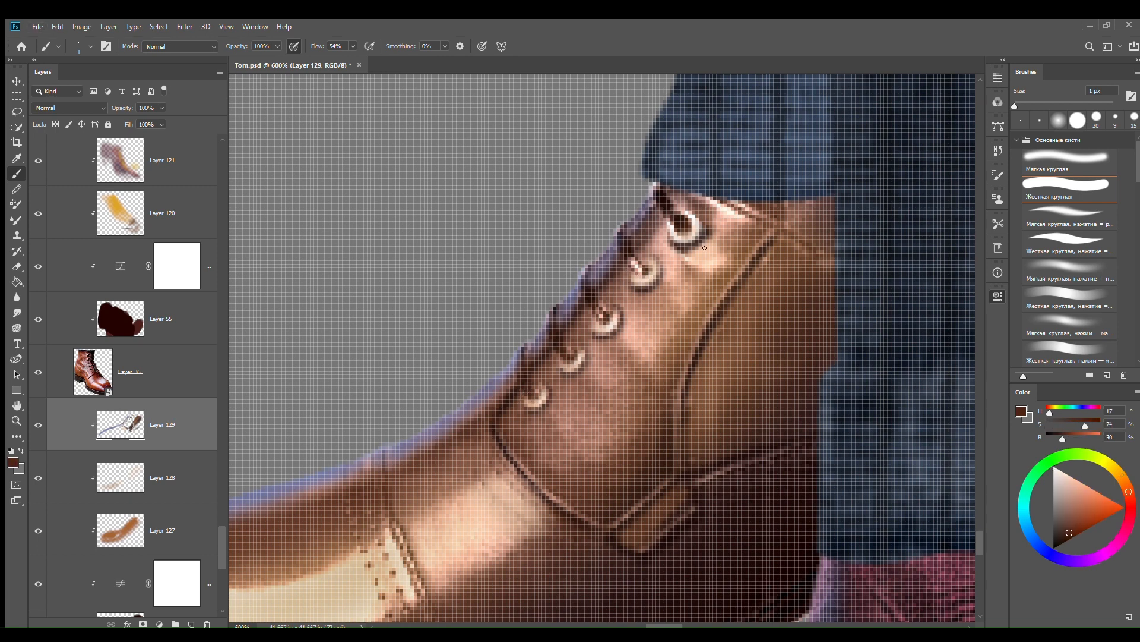
# Step: Retouch the leather below the top eyelet with sampled peach (H 24, S 36, B 96) and a 2 px brush
pyautogui.keyDown('alt'); pyautogui.click(704, 247); pyautogui.keyUp('alt')
pyautogui.press(']')
pyautogui.press(']')
pyautogui.keyDown('alt'); pyautogui.click(708, 247); pyautogui.keyUp('alt')
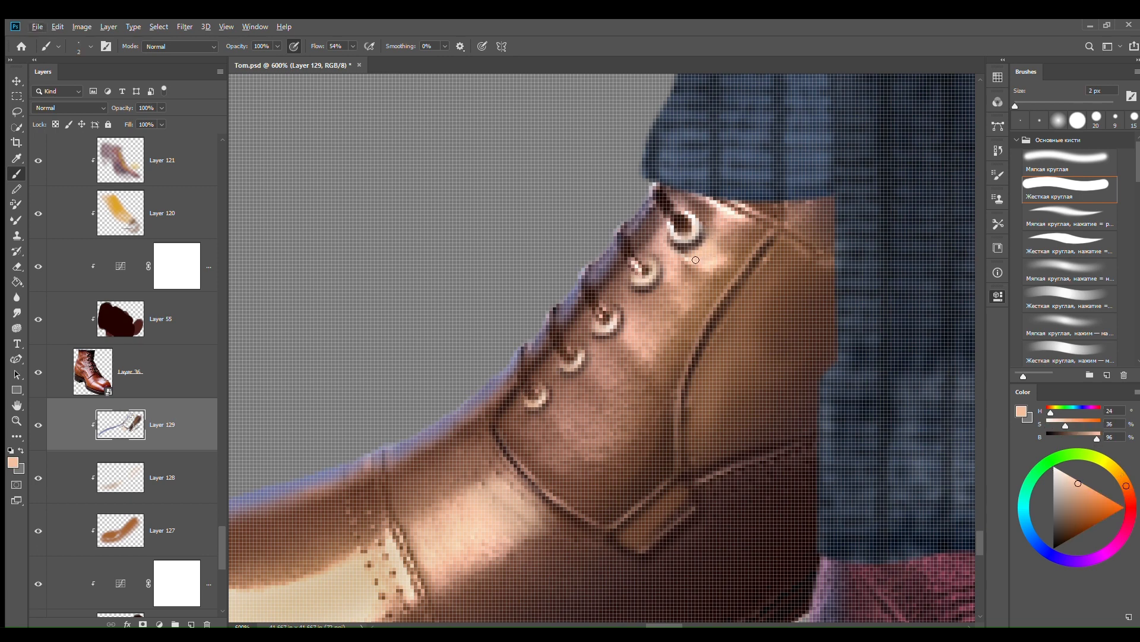
# Step: Refine the lace ends and remaining eyelets down the lacing edge with light and brown tones sampled from the shoe
pyautogui.keyDown('alt'); pyautogui.click(623, 259); pyautogui.keyUp('alt')
pyautogui.moveTo(635, 262); pyautogui.dragTo(635, 276)
pyautogui.keyDown('alt'); pyautogui.click(614, 326); pyautogui.keyUp('alt')
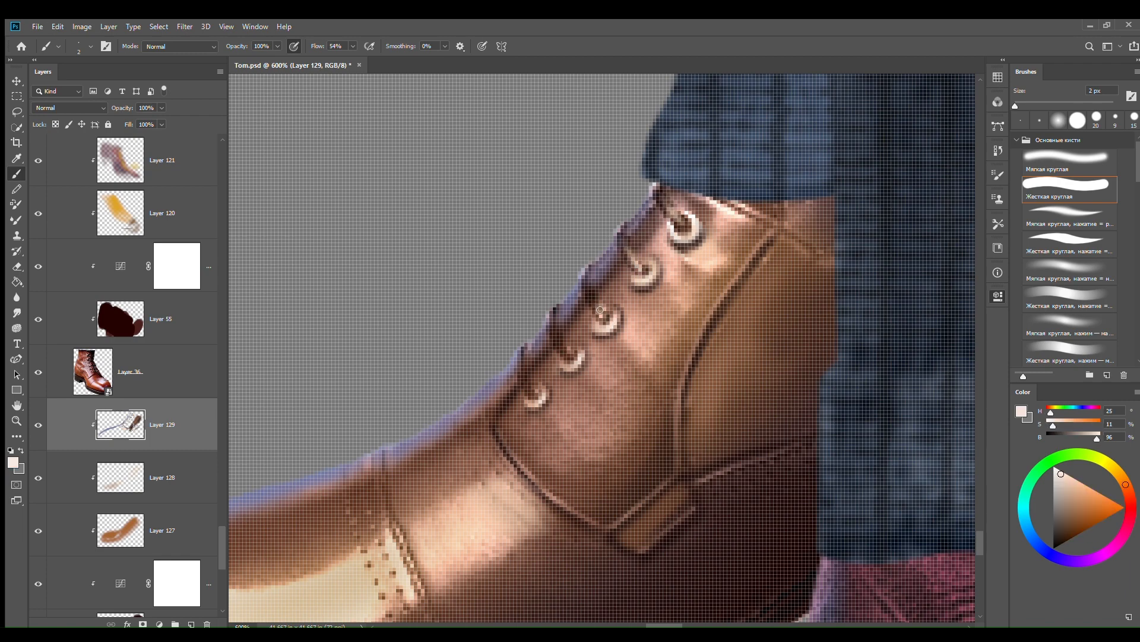
pyautogui.keyDown('alt'); pyautogui.click(588, 301); pyautogui.keyUp('alt')
pyautogui.keyDown('alt'); pyautogui.click(579, 357); pyautogui.keyUp('alt')
pyautogui.moveTo(555, 324)
pyautogui.mouseDown()
pyautogui.moveTo(569, 353)
pyautogui.moveTo(535, 392)
pyautogui.mouseUp()
pyautogui.moveTo(781, 382)
pyautogui.mouseDown()
pyautogui.moveTo(689, 351)
pyautogui.moveTo(697, 339)
pyautogui.mouseUp()
pyautogui.hotkey('ctrl', '-')
pyautogui.hotkey('ctrl', '-')
pyautogui.hotkey('ctrl', '-')
pyautogui.hotkey('ctrl', '-')
pyautogui.hotkey('ctrl', '-')
pyautogui.hotkey('ctrl', '+')
pyautogui.hotkey('ctrl', '+')
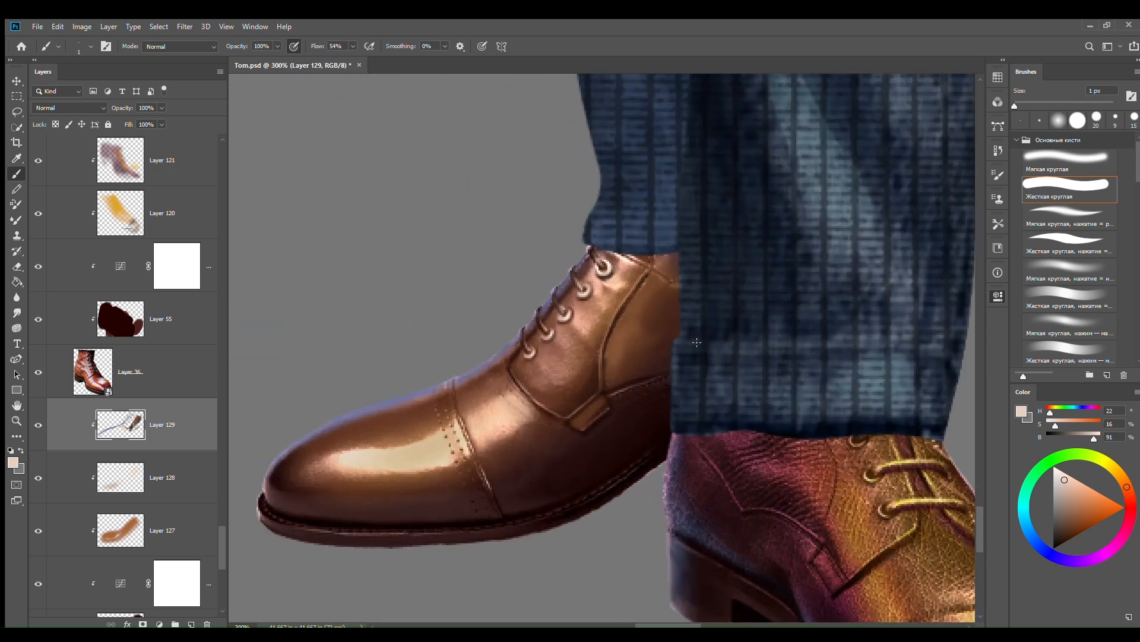
# Step: Add a clipped layer above Layer 128 in Color blend mode and choose the soft round brush
pyautogui.click(81, 522)
pyautogui.click(80, 476)
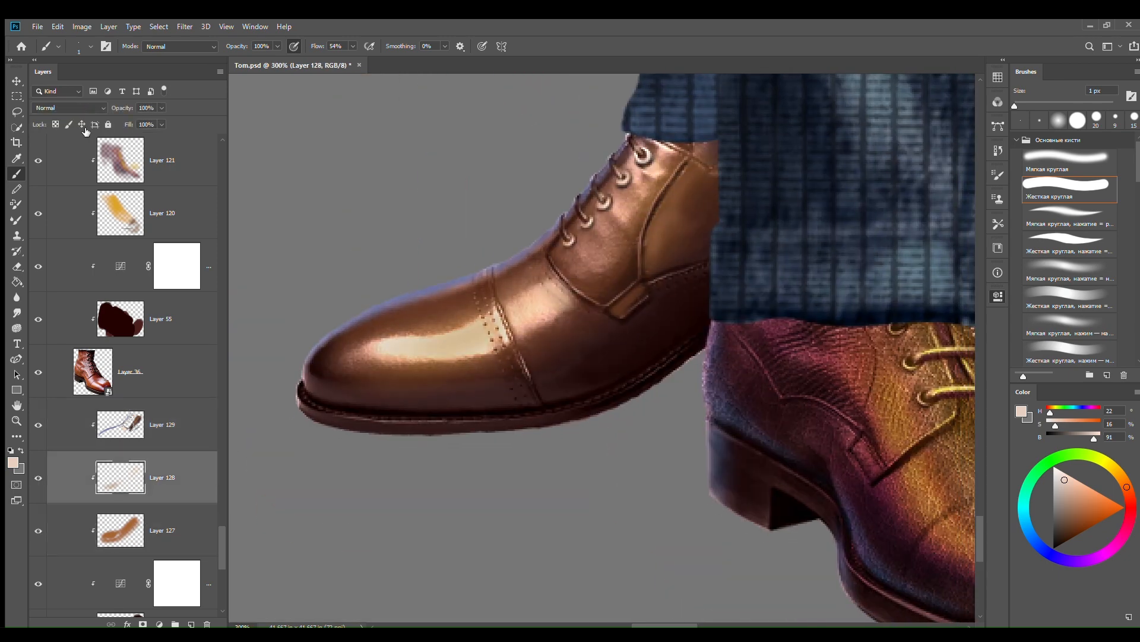
pyautogui.hotkey('ctrl', '-')
pyautogui.hotkey('ctrl', '+')
pyautogui.click(190, 624)
pyautogui.click(71, 440)
pyautogui.click(1069, 162)
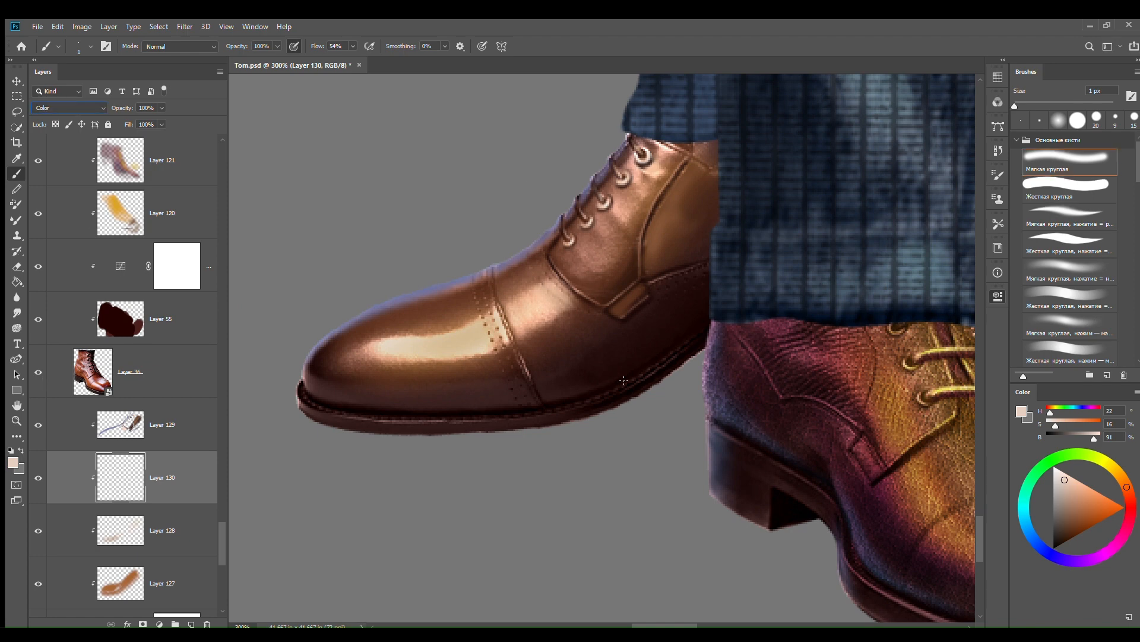
# Step: Tint the back shoe's lower side magenta (H 343, S 60, B 36), sampled from the front shoe, with a 35 px soft brush
pyautogui.press(']')
pyautogui.press(']')
pyautogui.press(']')
pyautogui.press(']')
pyautogui.press(']')
pyautogui.press(']')
pyautogui.keyDown('alt'); pyautogui.click(776, 339); pyautogui.keyUp('alt')
pyautogui.moveTo(565, 400)
pyautogui.mouseDown()
pyautogui.moveTo(739, 258)
pyautogui.moveTo(735, 205)
pyautogui.mouseUp()
pyautogui.moveTo(702, 306)
pyautogui.mouseDown()
pyautogui.moveTo(723, 309)
pyautogui.moveTo(358, 411)
pyautogui.moveTo(533, 321)
pyautogui.mouseUp()
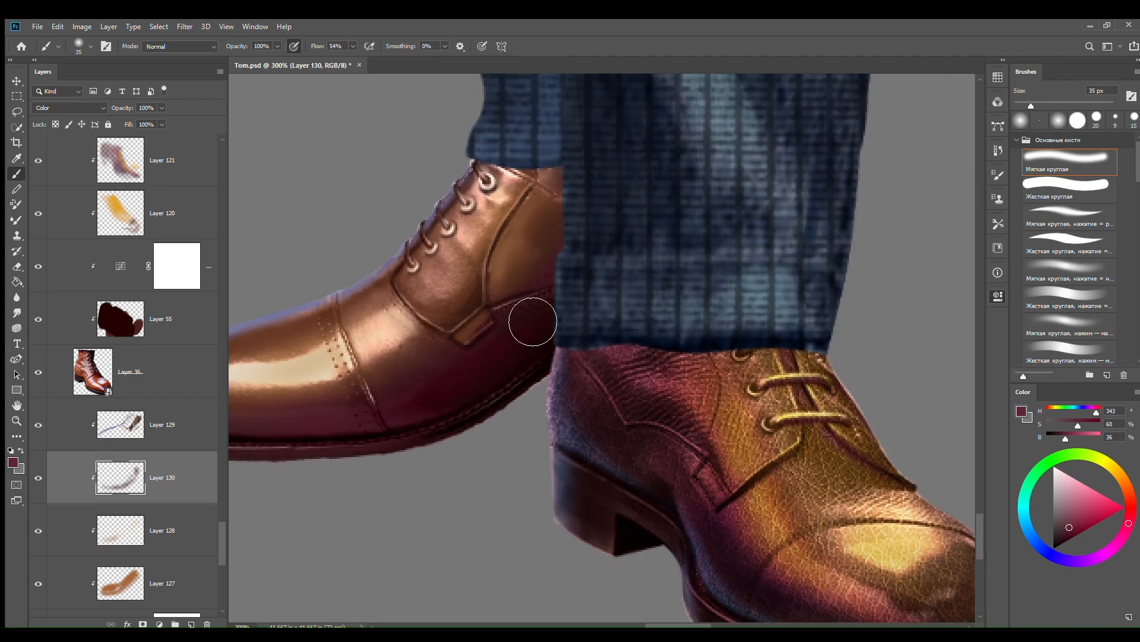
# Step: Deepen the tint across the lower vamp and side with another colour sampled from the front shoe
pyautogui.keyDown('alt'); pyautogui.click(734, 499); pyautogui.keyUp('alt')
pyautogui.moveTo(365, 407); pyautogui.dragTo(539, 300)
pyautogui.moveTo(450, 313); pyautogui.dragTo(496, 345)
pyautogui.moveTo(364, 401); pyautogui.dragTo(496, 363)
# Step: Tint the lacing panel, vamp and toe cap highlights golden yellow (H 41, S 63, B 87) with the soft brush
pyautogui.keyDown('alt'); pyautogui.click(758, 496); pyautogui.keyUp('alt')
pyautogui.moveTo(767, 336)
pyautogui.mouseDown()
pyautogui.moveTo(508, 316)
pyautogui.moveTo(765, 357)
pyautogui.mouseUp()
pyautogui.moveTo(645, 232); pyautogui.dragTo(540, 357)
pyautogui.moveTo(779, 318)
pyautogui.mouseDown()
pyautogui.moveTo(564, 325)
pyautogui.moveTo(571, 306)
pyautogui.moveTo(747, 390)
pyautogui.mouseUp()
pyautogui.hotkey('ctrl', '-')
pyautogui.hotkey('ctrl', '-')
pyautogui.hotkey('ctrl', '-')
pyautogui.hotkey('ctrl', '+')
pyautogui.hotkey('ctrl', '+')
pyautogui.hotkey('ctrl', '+')
pyautogui.press('[')
pyautogui.moveTo(637, 205); pyautogui.dragTo(651, 218)
pyautogui.moveTo(475, 373); pyautogui.dragTo(416, 351)
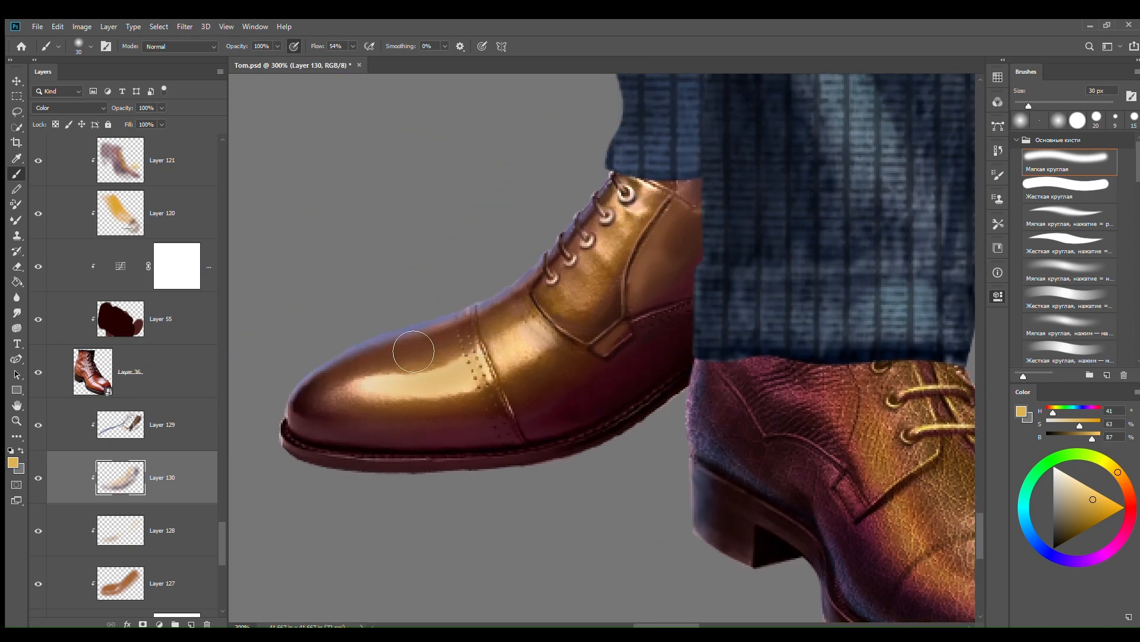
# Step: Tint the toe cap's upper contour, the instep and the sole tip violet-blue (H 241, S 26, B 62) with the 30 px soft brush
pyautogui.keyDown('alt'); pyautogui.click(373, 341); pyautogui.keyUp('alt')
pyautogui.moveTo(302, 396)
pyautogui.mouseDown()
pyautogui.moveTo(522, 294)
pyautogui.moveTo(618, 189)
pyautogui.mouseUp()
pyautogui.moveTo(287, 465); pyautogui.dragTo(298, 464)
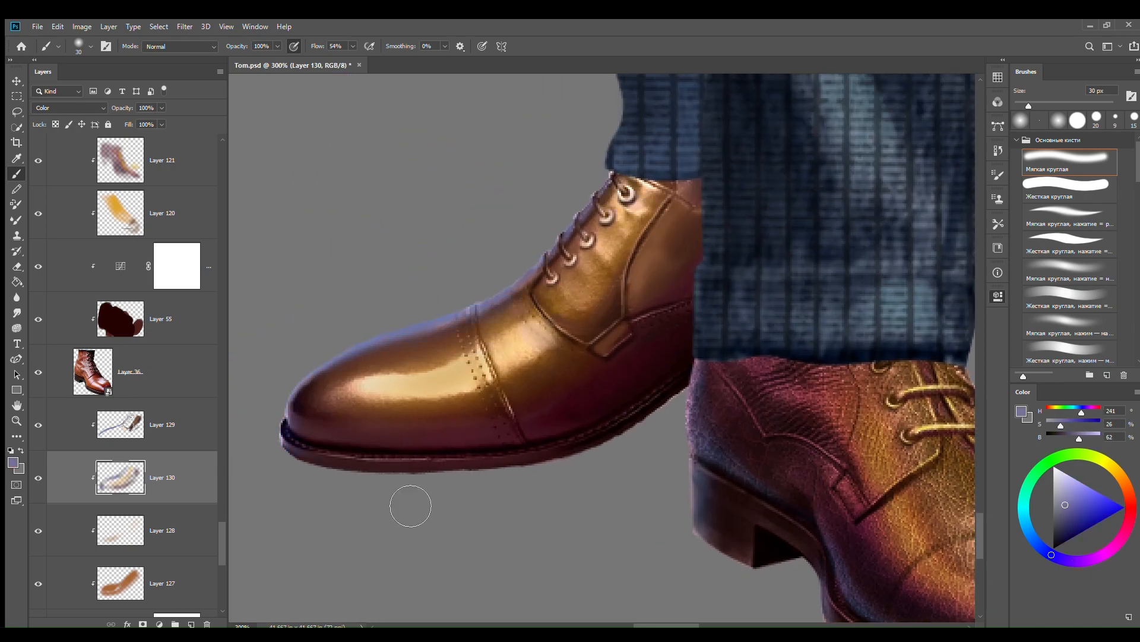
# Step: Add a new clipped layer above Layer 129 and reduce the soft brush to 7 px
pyautogui.hotkey('ctrl', '-')
pyautogui.hotkey('ctrl', '-')
pyautogui.hotkey('ctrl', '-')
pyautogui.hotkey('ctrl', '+')
pyautogui.hotkey('ctrl', '+')
pyautogui.hotkey('ctrl', '+')
pyautogui.hotkey('ctrl', '+')
pyautogui.press('[')
pyautogui.press('[')
pyautogui.press('[')
pyautogui.press('[')
pyautogui.press('[')
pyautogui.press('[')
pyautogui.press('[')
pyautogui.click(191, 624)
pyautogui.moveTo(180, 484); pyautogui.dragTo(179, 401)
pyautogui.moveTo(344, 379); pyautogui.dragTo(608, 400)
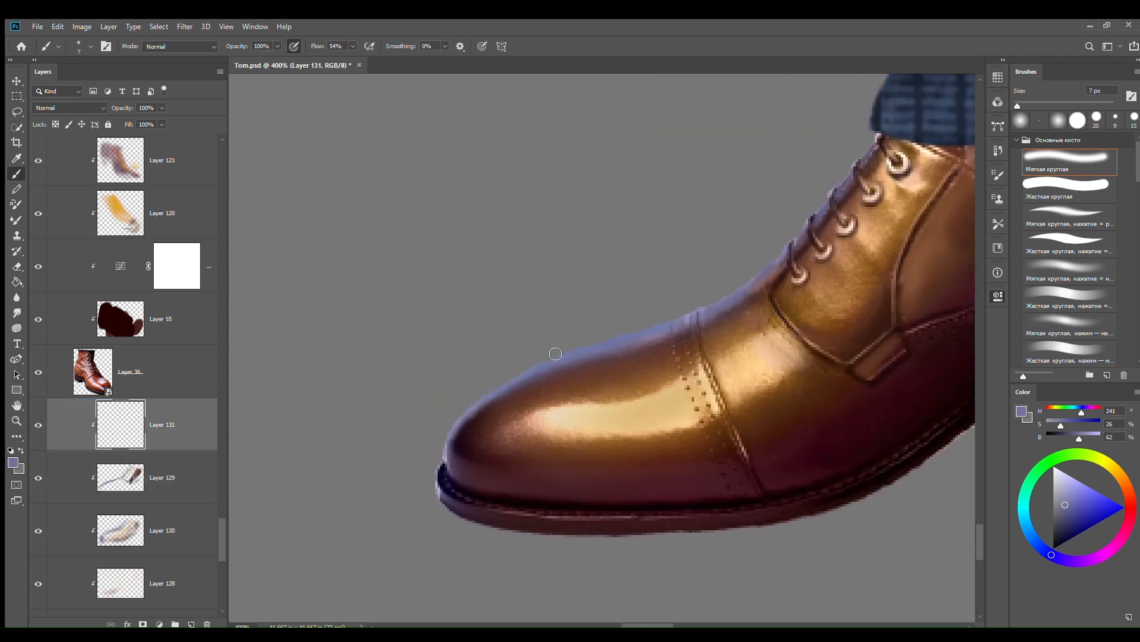
# Step: Set the layer to Linear Dodge (Add) at 45% fill and paint violet-blue (H 234, S 32, B 66) along the toe cap's upper edge
pyautogui.keyDown('alt'); pyautogui.click(575, 357); pyautogui.keyUp('alt')
pyautogui.click(74, 107)
pyautogui.click(70, 245)
pyautogui.moveTo(446, 438)
pyautogui.mouseDown()
pyautogui.moveTo(549, 361)
pyautogui.moveTo(593, 348)
pyautogui.mouseUp()
pyautogui.moveTo(129, 124); pyautogui.dragTo(96, 124)
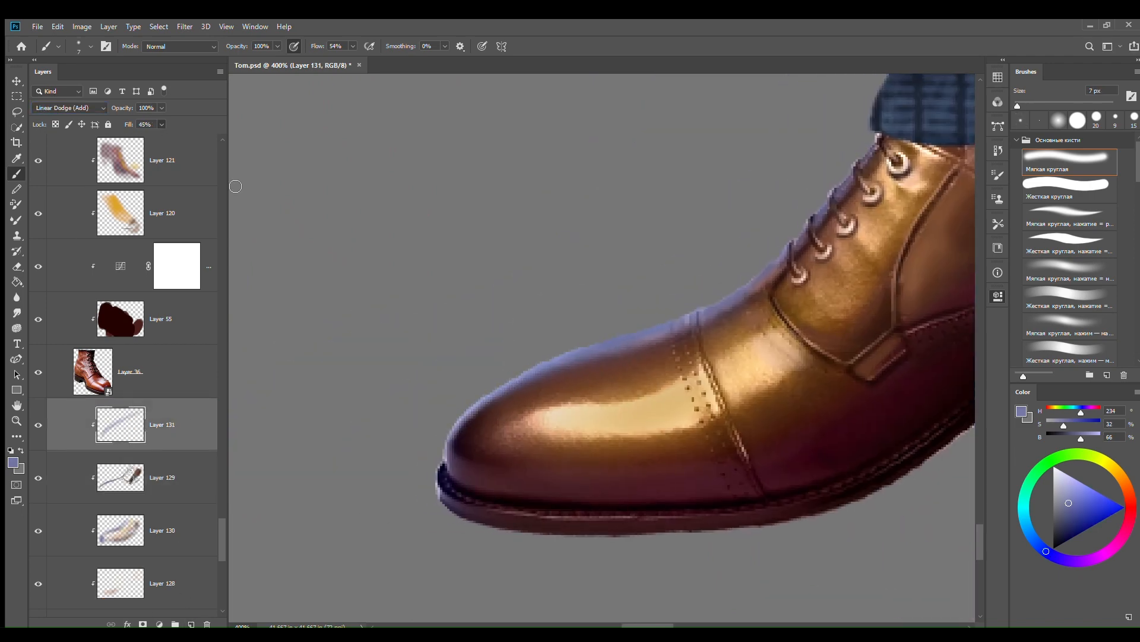
# Step: Brighten the rim light from the toe cap up the instep in saturated blue (H 211, S 61, B 73)
pyautogui.moveTo(524, 375); pyautogui.dragTo(628, 337)
pyautogui.click(1032, 535)
pyautogui.click(1085, 506)
pyautogui.moveTo(543, 365)
pyautogui.mouseDown()
pyautogui.moveTo(685, 321)
pyautogui.moveTo(776, 264)
pyautogui.mouseUp()
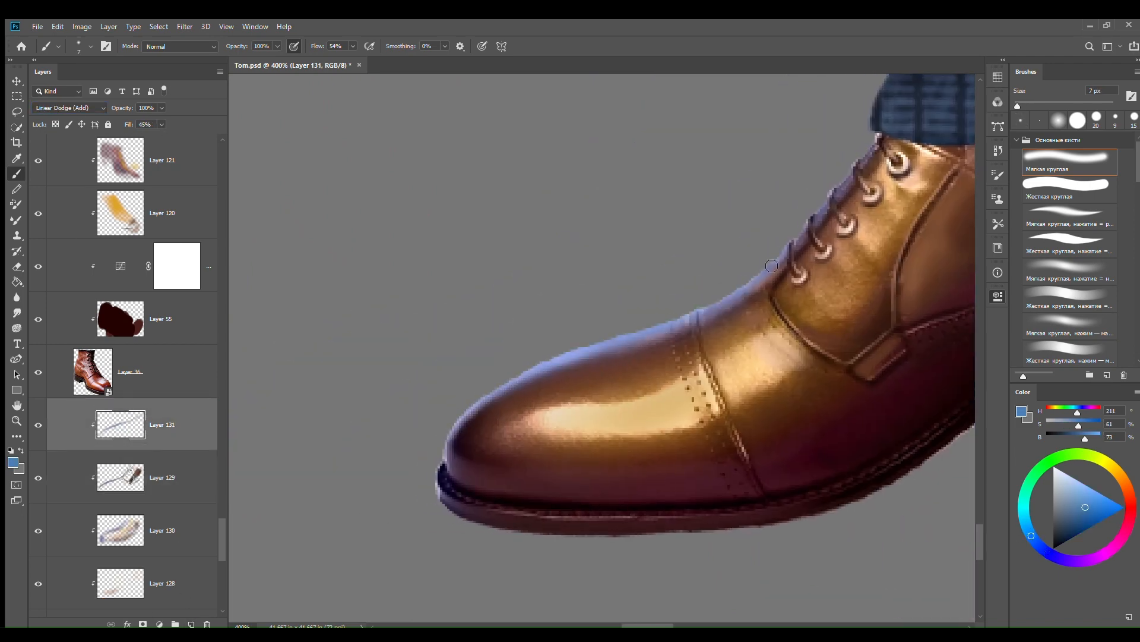
# Step: Extend the blue rim light around the toe's front curve and between the laces with a 5 px soft brush
pyautogui.press('[')
pyautogui.press('[')
pyautogui.moveTo(467, 390)
pyautogui.mouseDown()
pyautogui.moveTo(449, 466)
pyautogui.moveTo(458, 480)
pyautogui.mouseUp()
pyautogui.moveTo(815, 221); pyautogui.dragTo(830, 201)
pyautogui.moveTo(841, 186); pyautogui.dragTo(852, 173)
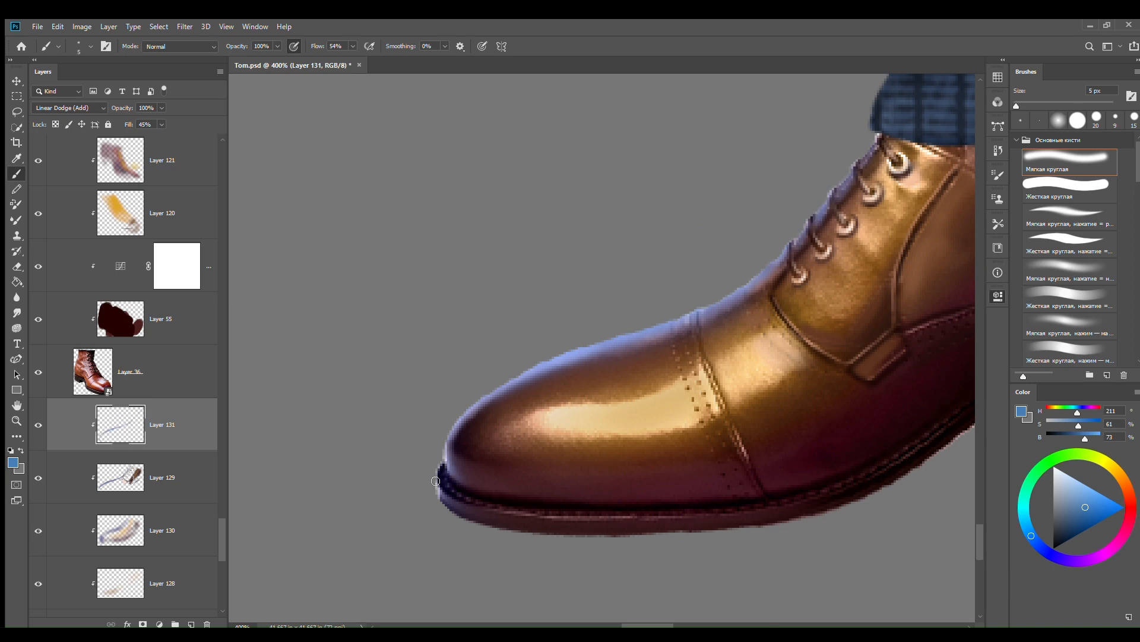
# Step: Paint blue rim light on the front tip of the sole with a 7 px soft brush
pyautogui.press(']')
pyautogui.press(']')
pyautogui.moveTo(440, 468); pyautogui.dragTo(443, 496)
pyautogui.hotkey('ctrl', '-')
pyautogui.hotkey('ctrl', '-')
pyautogui.hotkey('ctrl', '-')
pyautogui.hotkey('ctrl', '+')
pyautogui.hotkey('ctrl', '+')
# Step: Brush a broad blue glow along the toe cap's upper contour with a 30 px soft brush
pyautogui.press(']')
pyautogui.press(']')
pyautogui.press(']')
pyautogui.press(']')
pyautogui.press(']')
pyautogui.press(']')
pyautogui.press(']')
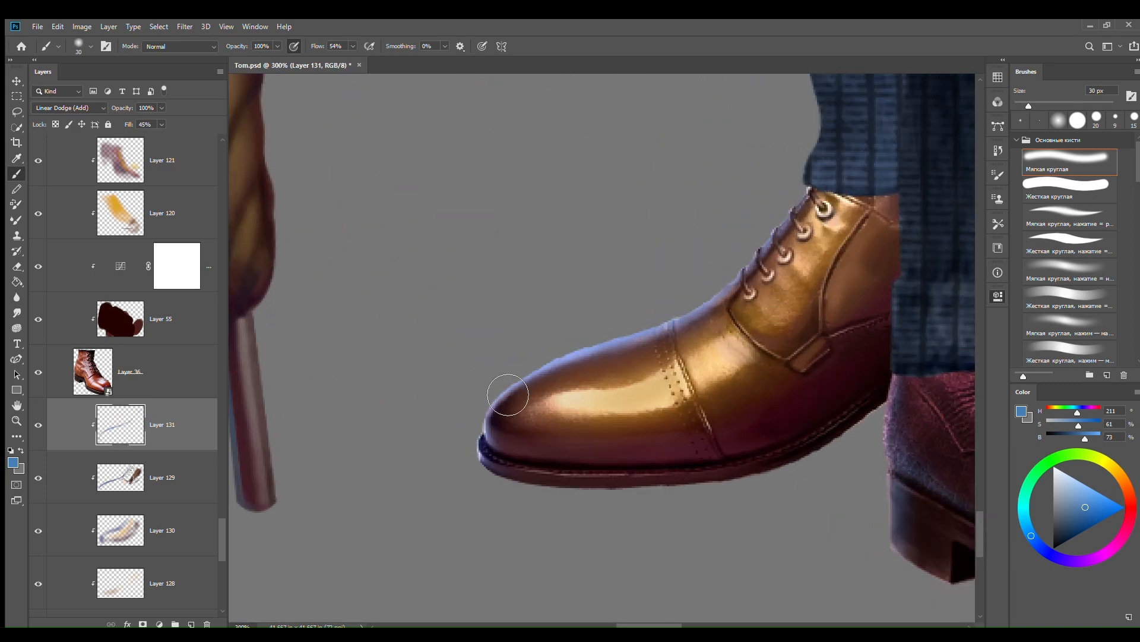
pyautogui.moveTo(509, 394); pyautogui.dragTo(647, 335)
pyautogui.hotkey('ctrl', 'y')
pyautogui.hotkey('ctrl', 'y')
# Step: Paint a darker blue glow (H 211, S 73, B 47) over the toe cap's upper side on a new clipped layer
pyautogui.click(191, 623)
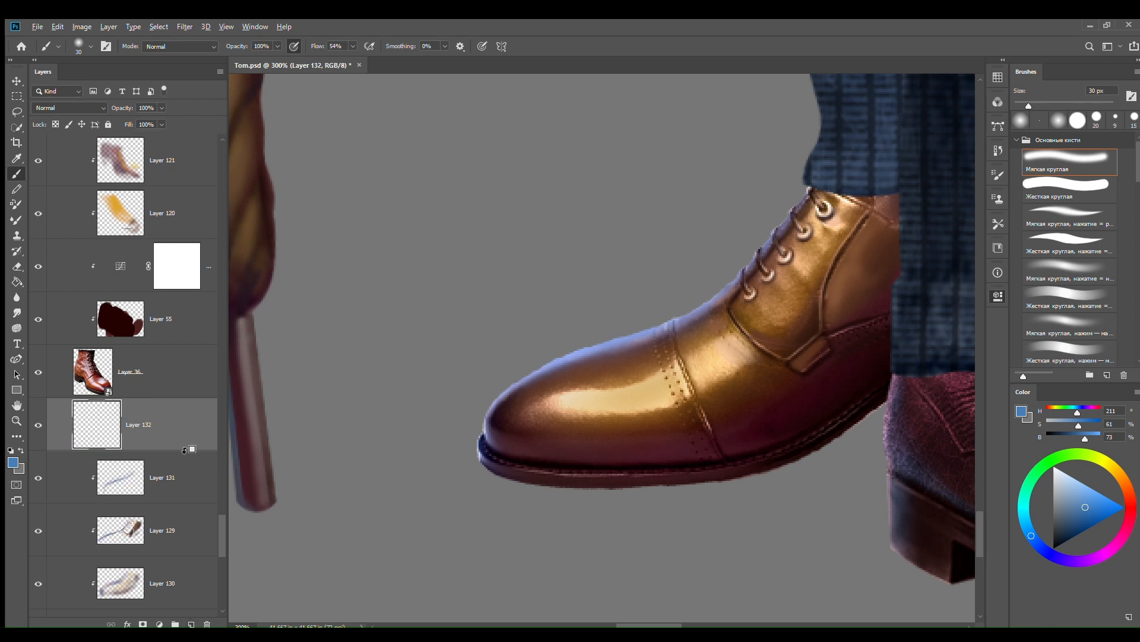
pyautogui.click(1078, 523)
pyautogui.moveTo(505, 406)
pyautogui.mouseDown()
pyautogui.moveTo(547, 359)
pyautogui.moveTo(589, 354)
pyautogui.mouseUp()
pyautogui.keyDown('alt'); pyautogui.click(186, 450); pyautogui.keyUp('alt')
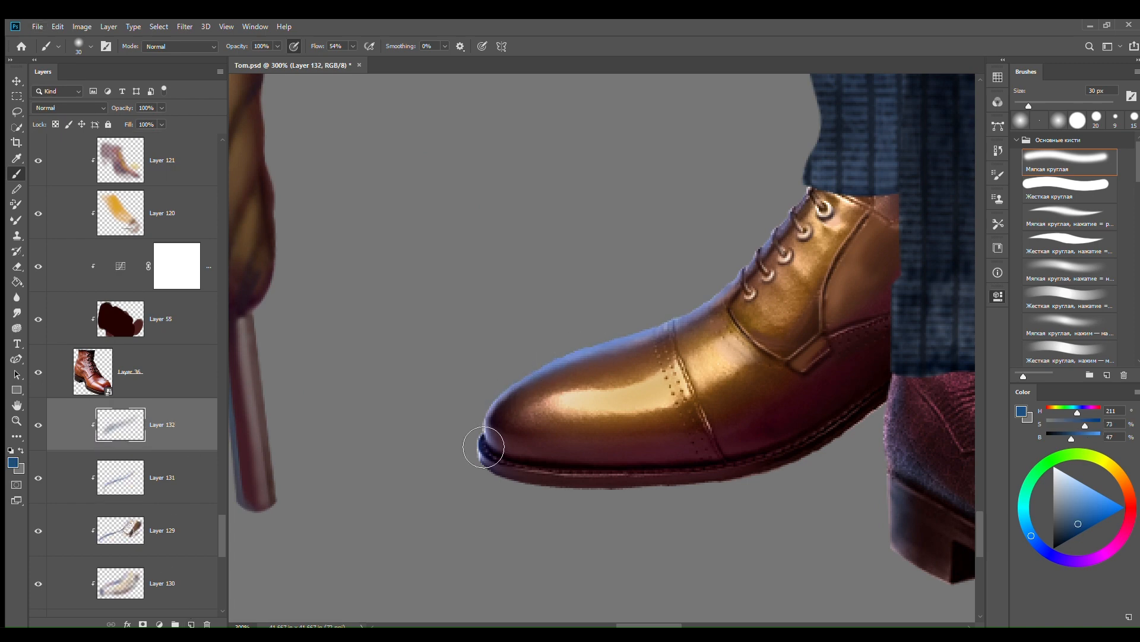
# Step: Paint thin golden highlights along the back shoe's lower edge above the sole with a 3 px brush on Layer 131
pyautogui.press('[')
pyautogui.press('[')
pyautogui.press('[')
pyautogui.press('[')
pyautogui.press('[')
pyautogui.press('[')
pyautogui.hotkey('ctrl', '-')
pyautogui.hotkey('ctrl', '-')
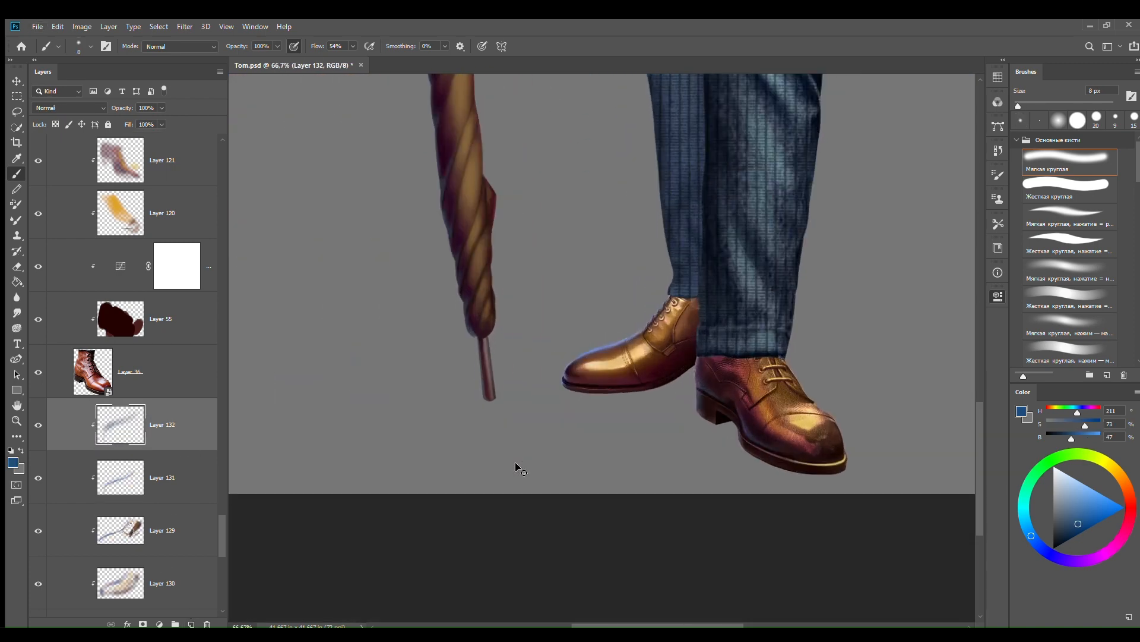
pyautogui.hotkey('ctrl', '+')
pyautogui.hotkey('ctrl', '+')
pyautogui.click(161, 477)
pyautogui.keyDown('alt'); pyautogui.click(454, 294); pyautogui.keyUp('alt')
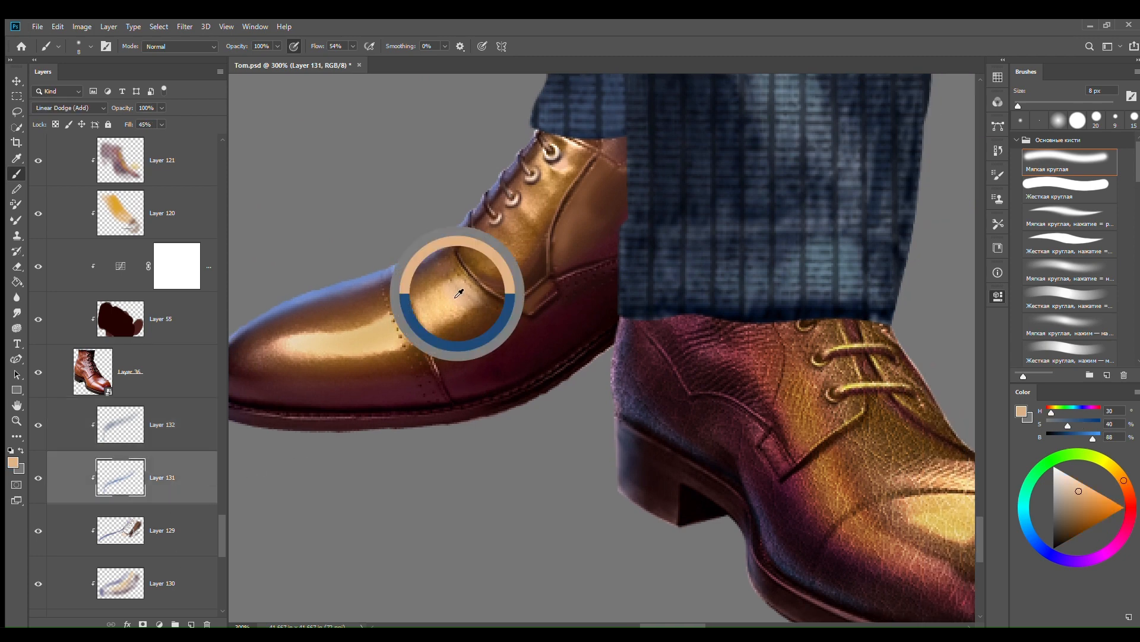
pyautogui.press('[')
pyautogui.press('[')
pyautogui.press('[')
pyautogui.press('[')
pyautogui.hotkey('ctrl', '+')
pyautogui.hotkey('ctrl', '+')
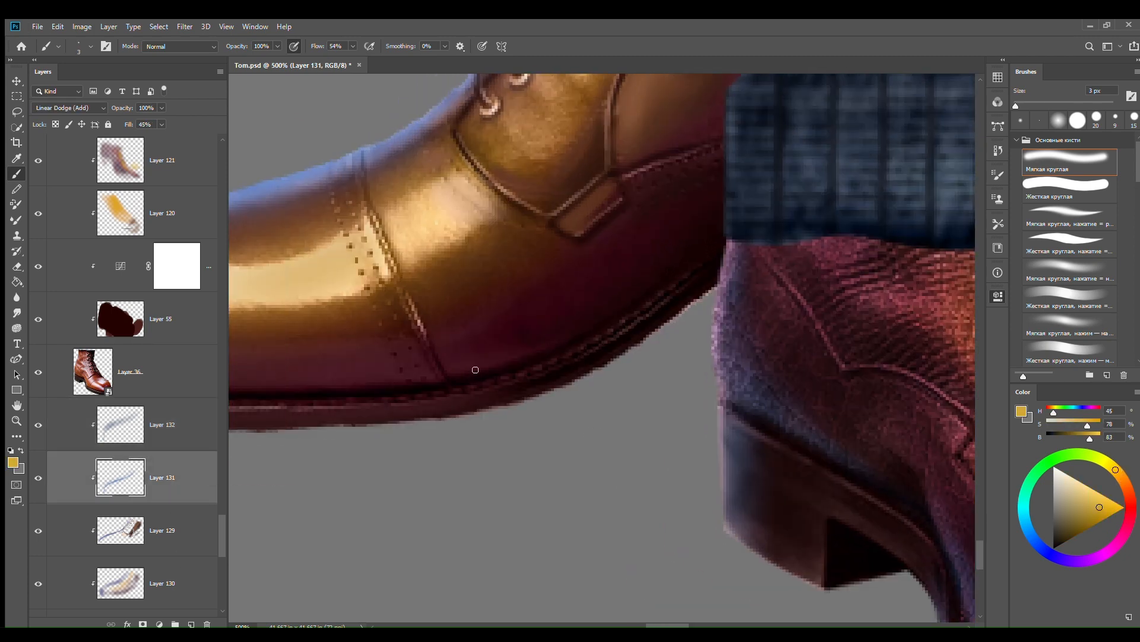
pyautogui.moveTo(453, 374)
pyautogui.mouseDown()
pyautogui.moveTo(594, 322)
pyautogui.moveTo(656, 280)
pyautogui.mouseUp()
pyautogui.moveTo(416, 399); pyautogui.dragTo(621, 403)
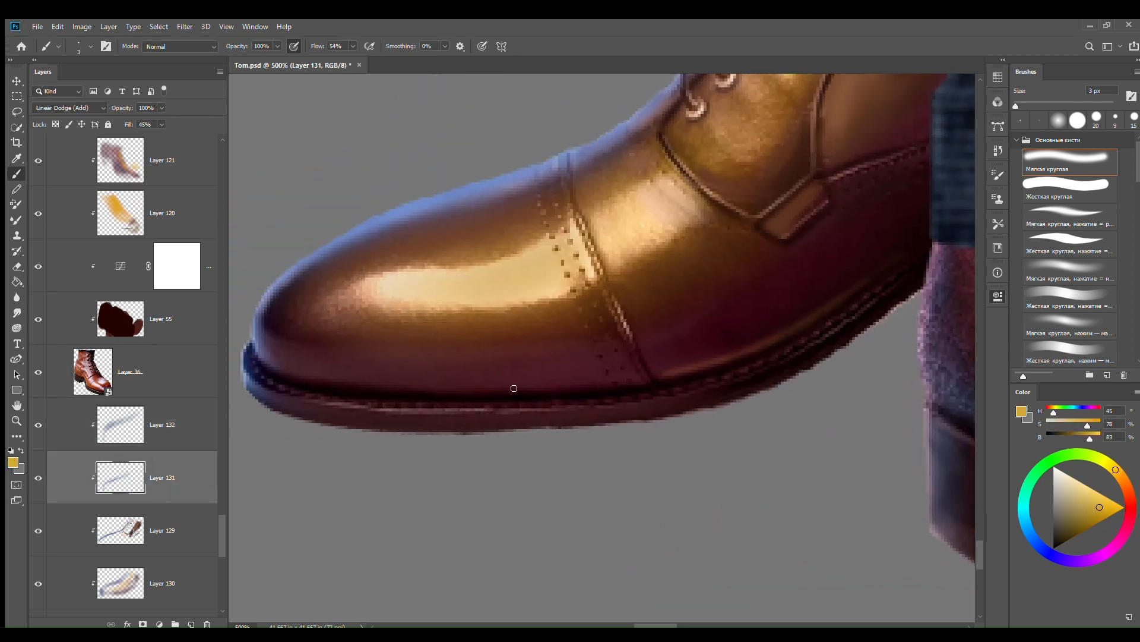
pyautogui.moveTo(460, 386); pyautogui.dragTo(627, 381)
pyautogui.moveTo(393, 387); pyautogui.dragTo(513, 390)
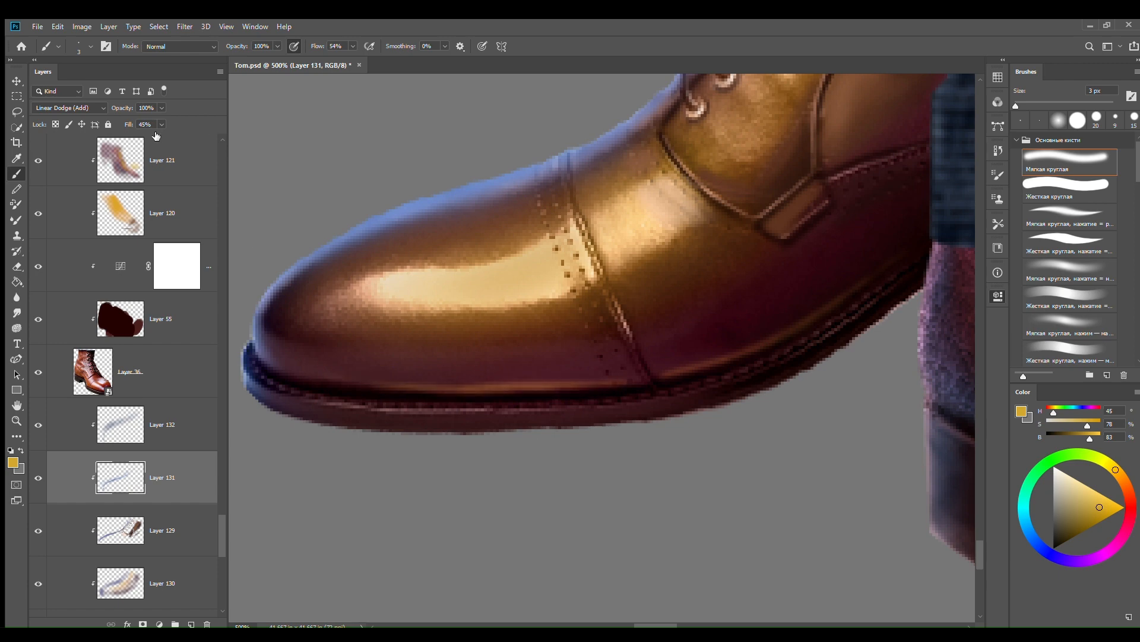
pyautogui.press('e')
pyautogui.hotkey('ctrl', '-')
pyautogui.hotkey('ctrl', '-')
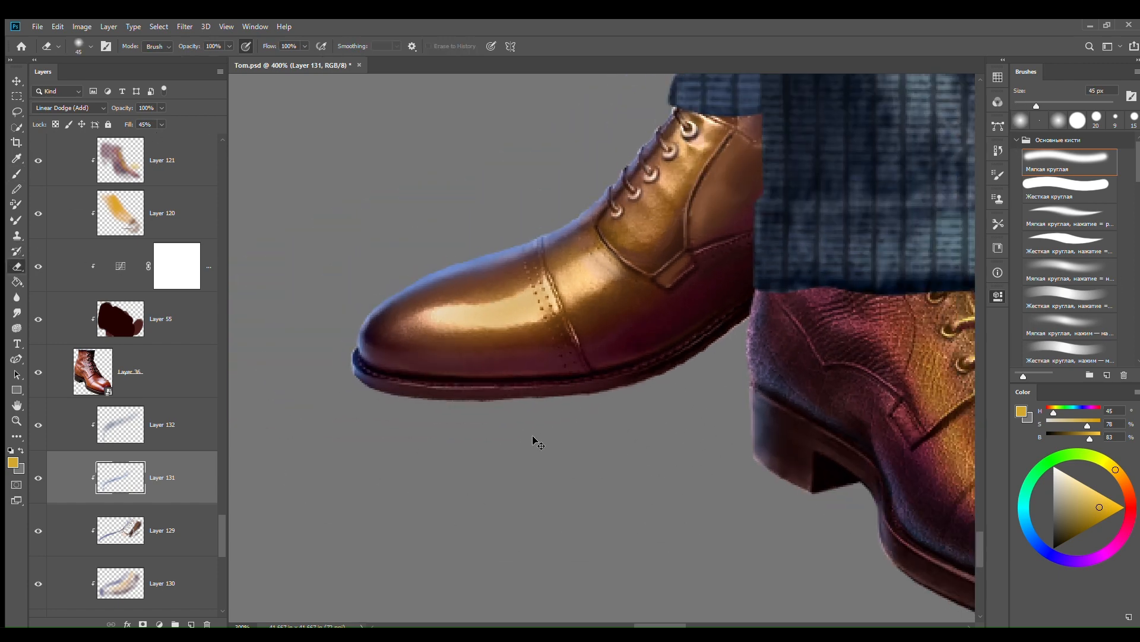
# Step: Copy the front shoe's leather texture layer above the back shoe's Layer 132 and delete the copy's mask
pyautogui.hotkey('ctrl', '-')
pyautogui.hotkey('ctrl', '-')
pyautogui.hotkey('ctrl', '-')
pyautogui.hotkey('ctrl', '+')
pyautogui.hotkey('ctrl', '+')
pyautogui.hotkey('ctrl', '+')
pyautogui.click(742, 387)
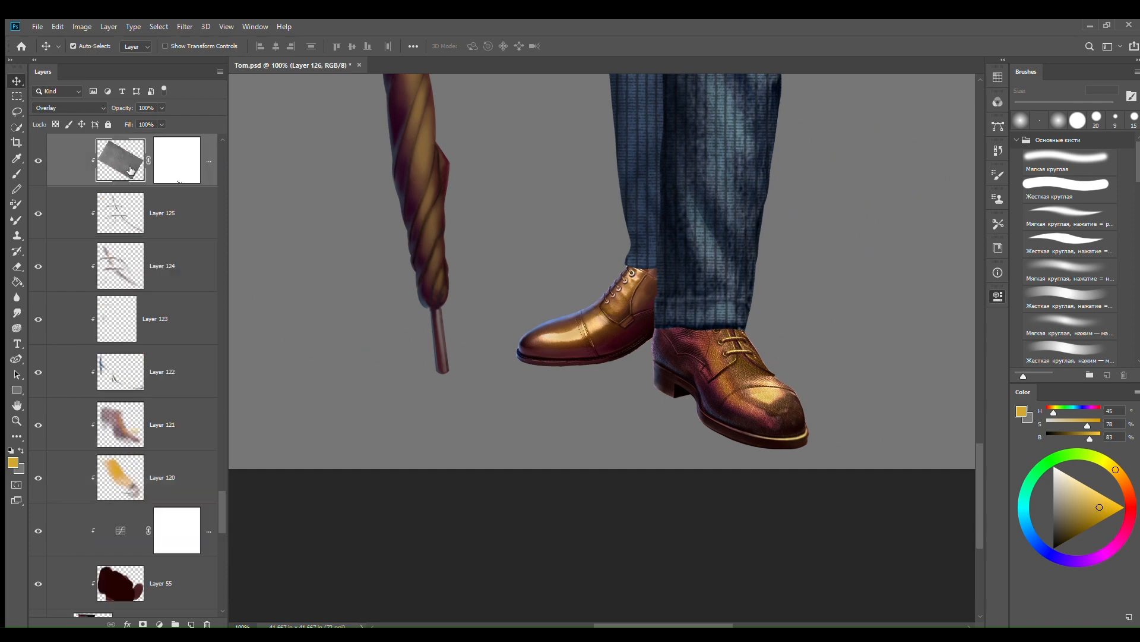
pyautogui.moveTo(122, 161); pyautogui.dragTo(146, 512)
pyautogui.click(159, 552)
pyautogui.press('Delete')
# Step: Move and re-angle the leather texture copy to cover the back shoe, and clip it to the shoe
pyautogui.hotkey('ctrl', 't')
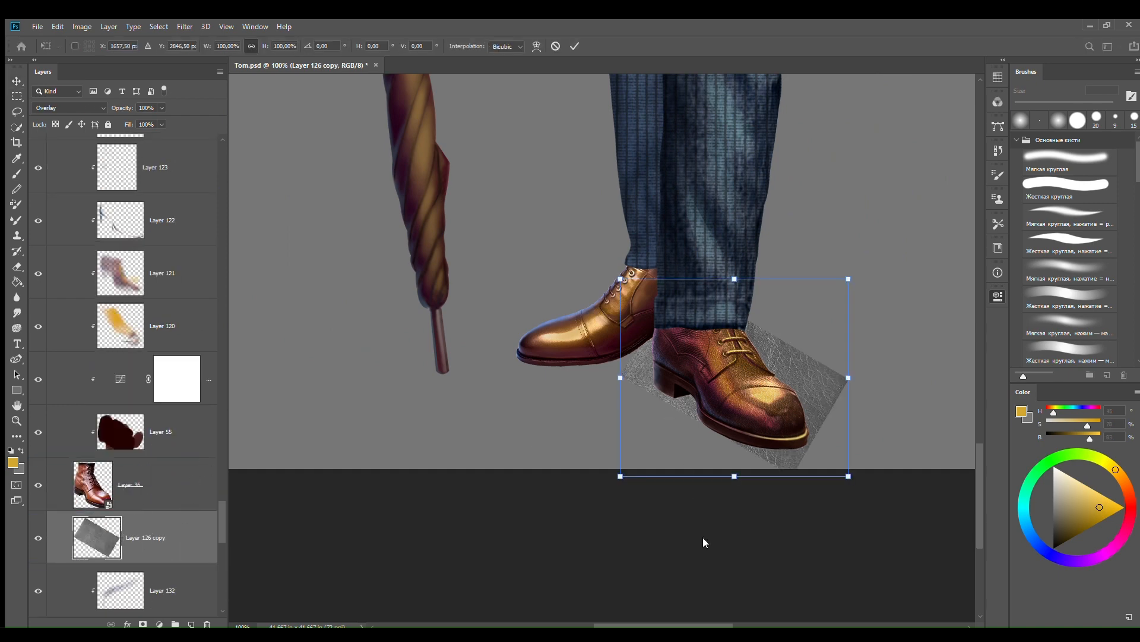
pyautogui.moveTo(733, 335); pyautogui.dragTo(591, 320)
pyautogui.moveTo(731, 439); pyautogui.dragTo(718, 264)
pyautogui.moveTo(614, 342); pyautogui.dragTo(619, 299)
pyautogui.press('Return')
pyautogui.keyDown('alt'); pyautogui.click(175, 563); pyautogui.keyUp('alt')
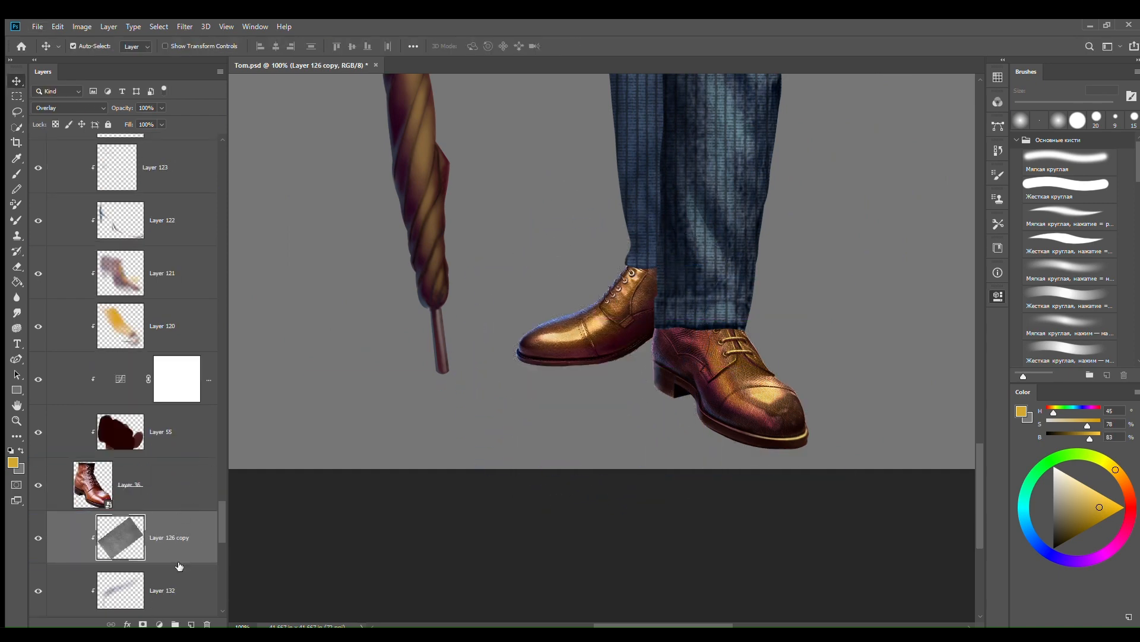
# Step: Add a mask to the back shoe's leather texture and paint out the texture along the sole with a 3 px brush
pyautogui.hotkey('ctrl', '+')
pyautogui.hotkey('ctrl', '+')
pyautogui.click(156, 620)
pyautogui.press('d')
pyautogui.press('b')
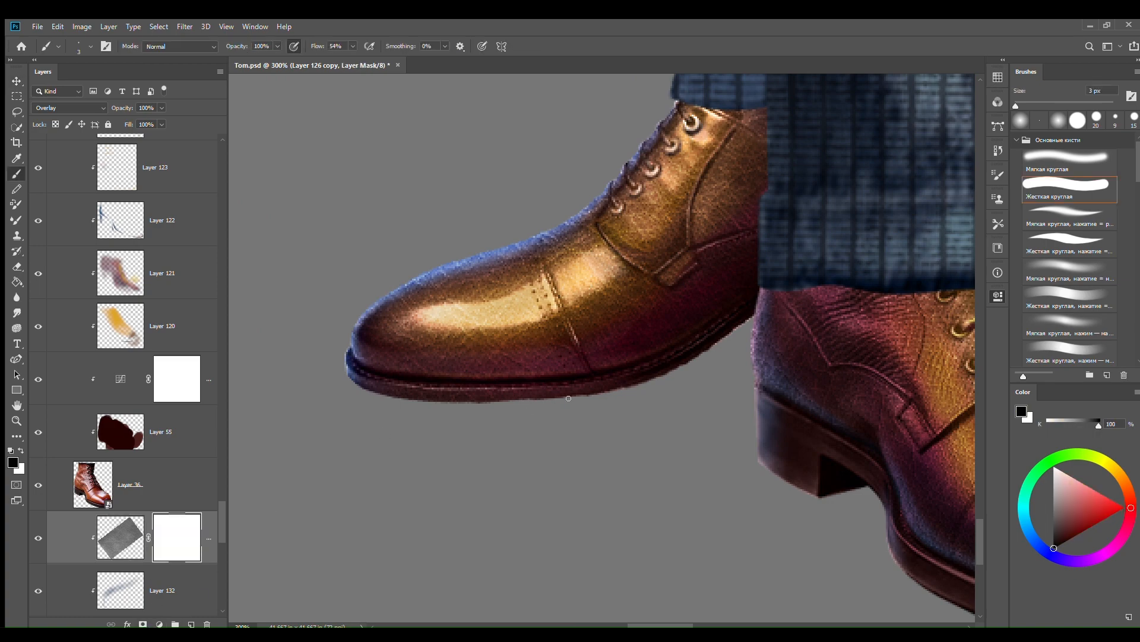
pyautogui.press('v')
pyautogui.hotkey('ctrl', '-')
pyautogui.hotkey('ctrl', '-')
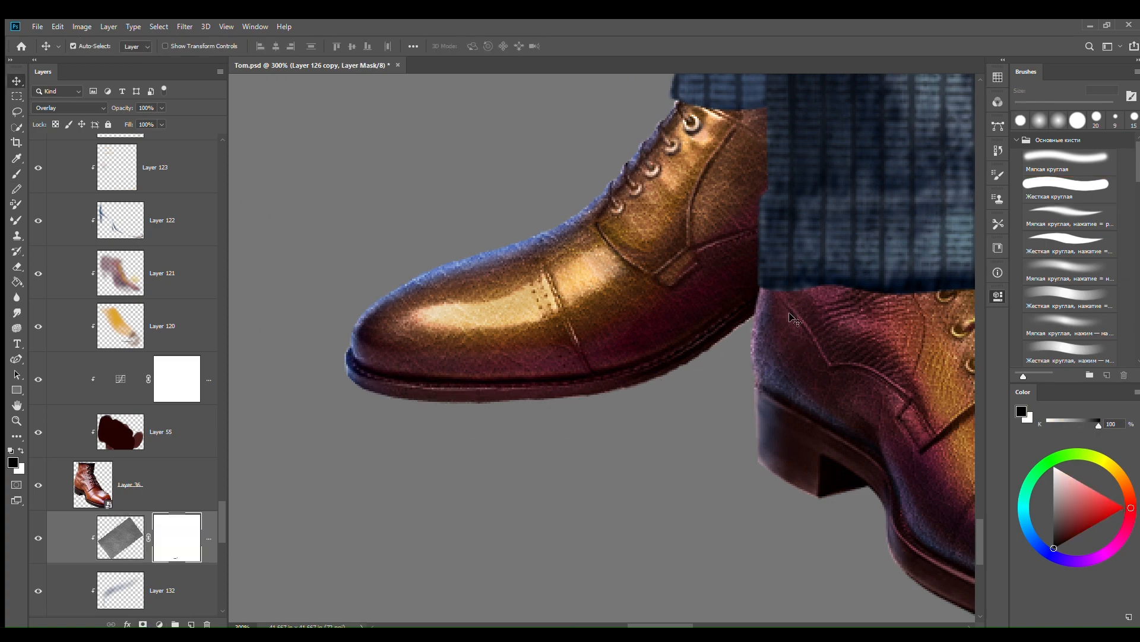
# Step: Add a new clipped layer above the back shoe's leather texture
pyautogui.hotkey('ctrl', '+')
pyautogui.hotkey('ctrl', '+')
pyautogui.moveTo(790, 318); pyautogui.dragTo(744, 374)
pyautogui.click(746, 380)
pyautogui.moveTo(221, 498); pyautogui.dragTo(220, 484)
pyautogui.hotkey('ctrl', 'z')
pyautogui.hotkey('ctrl', 'shift', 'alt', 'n')
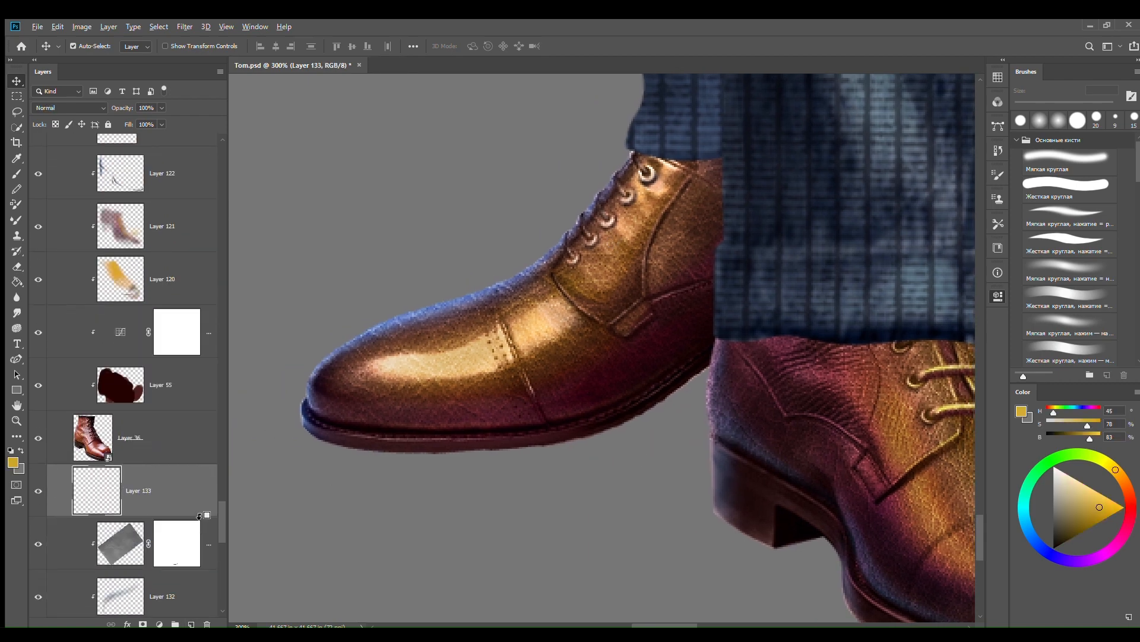
# Step: Redraw the back shoe's toe cap and lacing seams in near-black (H 353, S 89, B 4) with a 1 px hard brush
pyautogui.press('b')
pyautogui.hotkey('ctrl', '+')
pyautogui.hotkey('ctrl', '+')
pyautogui.hotkey('ctrl', '+')
pyautogui.keyDown('alt'); pyautogui.click(628, 321); pyautogui.keyUp('alt')
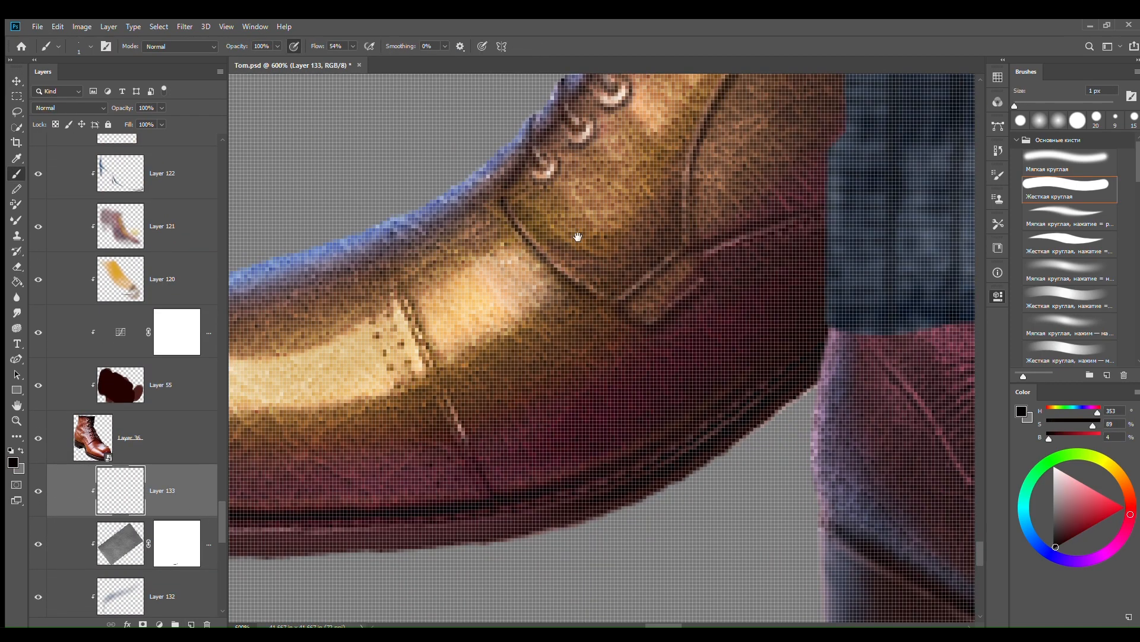
pyautogui.moveTo(533, 163); pyautogui.dragTo(544, 330)
pyautogui.moveTo(645, 193); pyautogui.dragTo(658, 228)
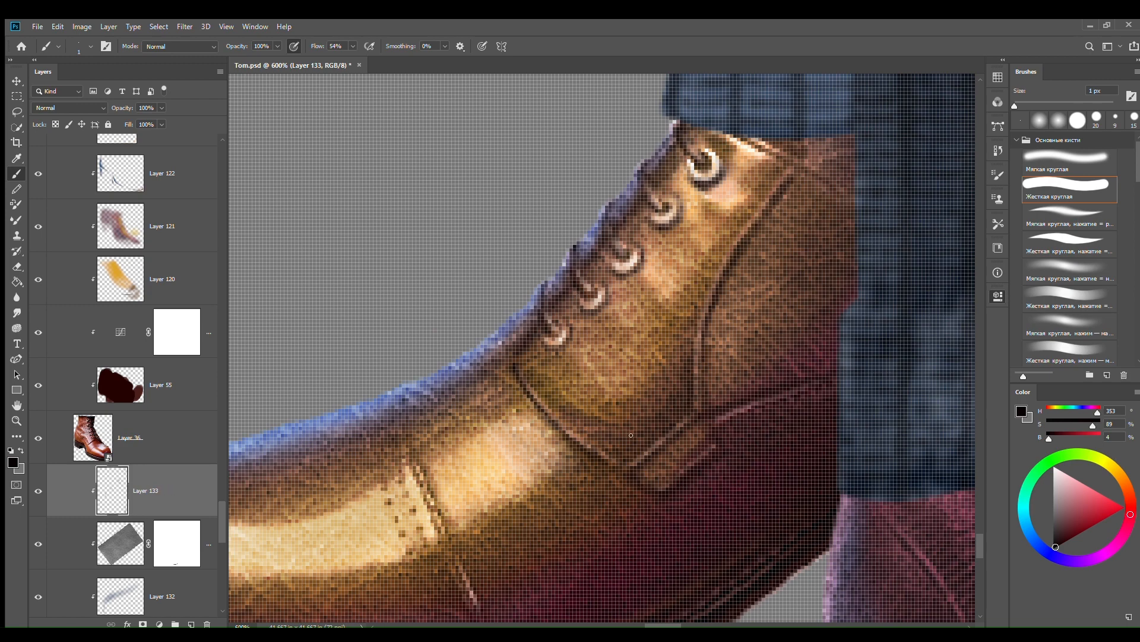
pyautogui.moveTo(396, 397); pyautogui.dragTo(404, 427)
pyautogui.moveTo(405, 430)
pyautogui.mouseDown()
pyautogui.moveTo(428, 481)
pyautogui.moveTo(440, 319)
pyautogui.mouseUp()
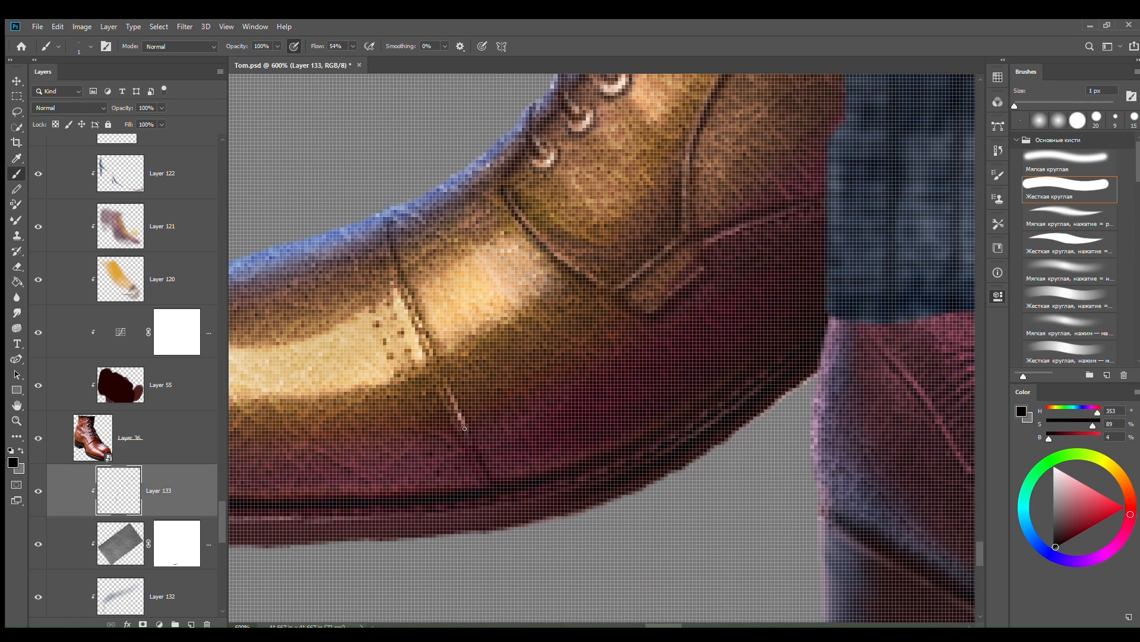
pyautogui.moveTo(464, 427); pyautogui.dragTo(491, 474)
pyautogui.moveTo(535, 321); pyautogui.dragTo(510, 460)
# Step: Add light orange highlights (H 30, S 54, B 88) beside the seams below the back shoe's lacing with a 1 px brush
pyautogui.keyDown('alt'); pyautogui.click(629, 232); pyautogui.keyUp('alt')
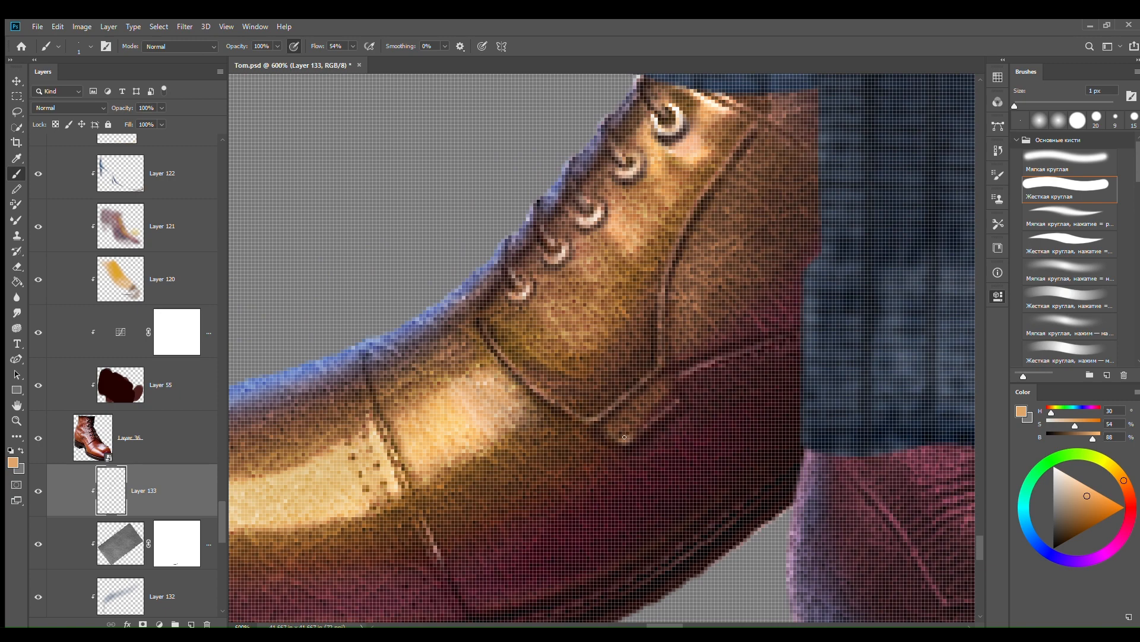
pyautogui.hotkey('ctrl', '-')
pyautogui.hotkey('ctrl', '-')
pyautogui.hotkey('ctrl', '-')
pyautogui.hotkey('ctrl', '-')
pyautogui.hotkey('ctrl', '-')
pyautogui.hotkey('ctrl', '+')
pyautogui.hotkey('ctrl', '+')
pyautogui.moveTo(710, 468); pyautogui.dragTo(494, 333)
# Step: Add a new clipped layer above the front shoe's leather texture
pyautogui.press('v')
pyautogui.click(740, 457)
pyautogui.scroll(3, 208, 511)
pyautogui.click(191, 624)
pyautogui.keyDown('alt'); pyautogui.click(210, 354); pyautogui.keyUp('alt')
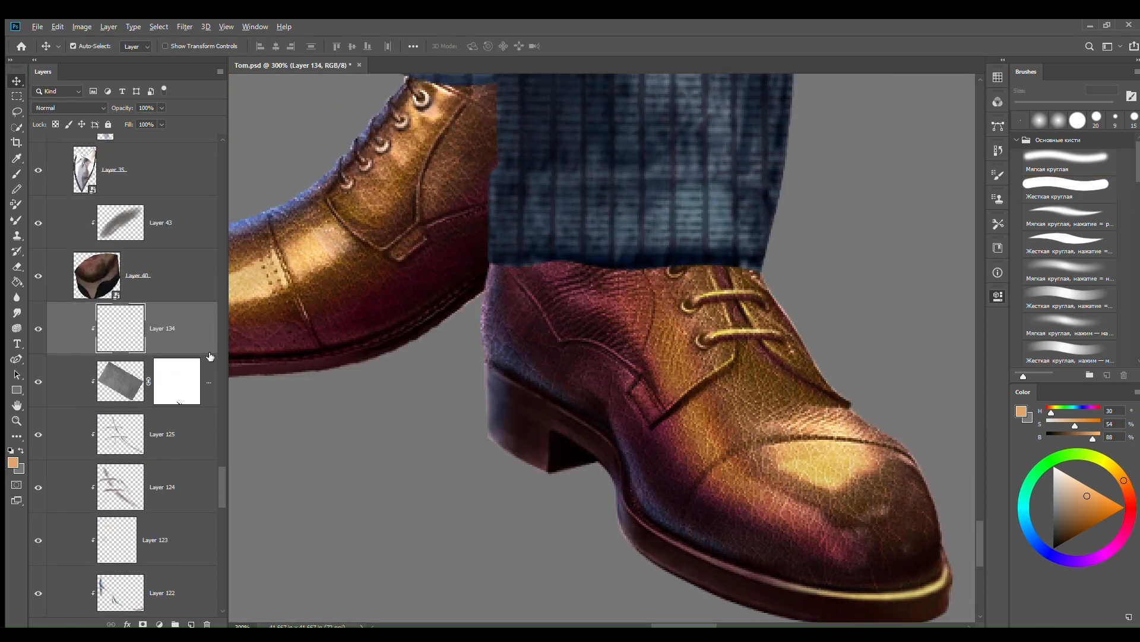
# Step: Paint a golden highlight (H 43, S 61, B 87) along the front shoe's toe cap seam with a 1 px brush
pyautogui.press('b')
pyautogui.hotkey('ctrl', '+')
pyautogui.moveTo(793, 600); pyautogui.dragTo(631, 464)
pyautogui.keyDown('alt'); pyautogui.click(653, 505); pyautogui.keyUp('alt')
pyautogui.hotkey('ctrl', '+')
pyautogui.moveTo(534, 399)
pyautogui.mouseDown()
pyautogui.moveTo(415, 293)
pyautogui.moveTo(535, 209)
pyautogui.moveTo(565, 207)
pyautogui.mouseUp()
pyautogui.keyDown('alt'); pyautogui.click(460, 225); pyautogui.keyUp('alt')
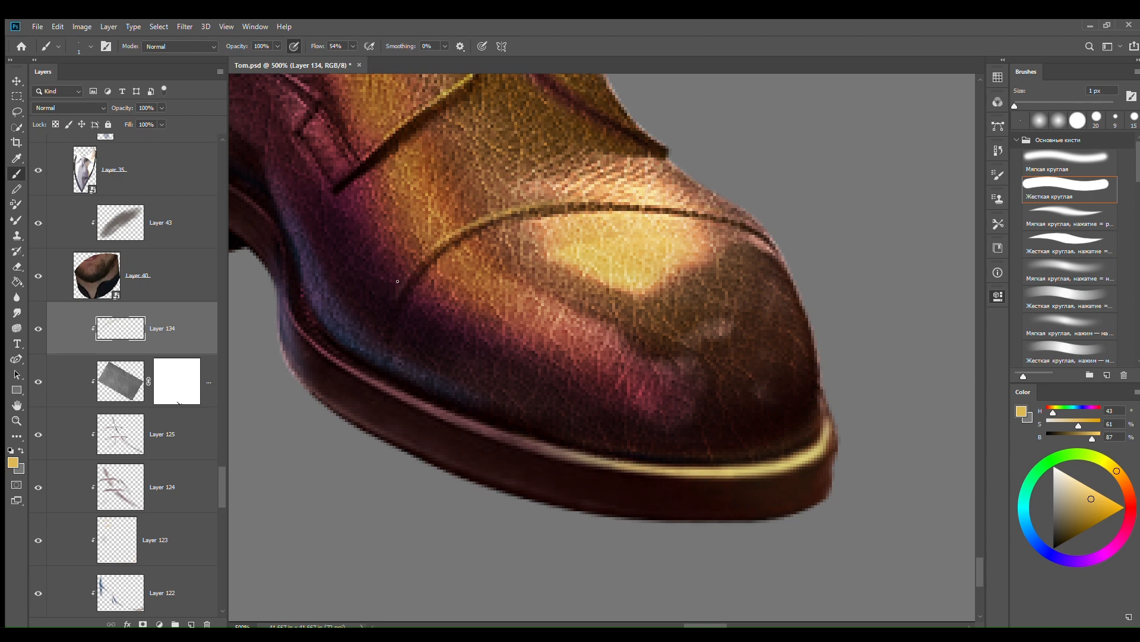
# Step: Review the finished shoes in the context of the whole figure
pyautogui.hotkey('ctrl', '-')
pyautogui.hotkey('ctrl', '-')
pyautogui.hotkey('ctrl', '-')
pyautogui.hotkey('ctrl', '-')
pyautogui.hotkey('ctrl', '-')
pyautogui.hotkey('ctrl', '-')
pyautogui.press('v')
pyautogui.moveTo(520, 252); pyautogui.dragTo(610, 419)
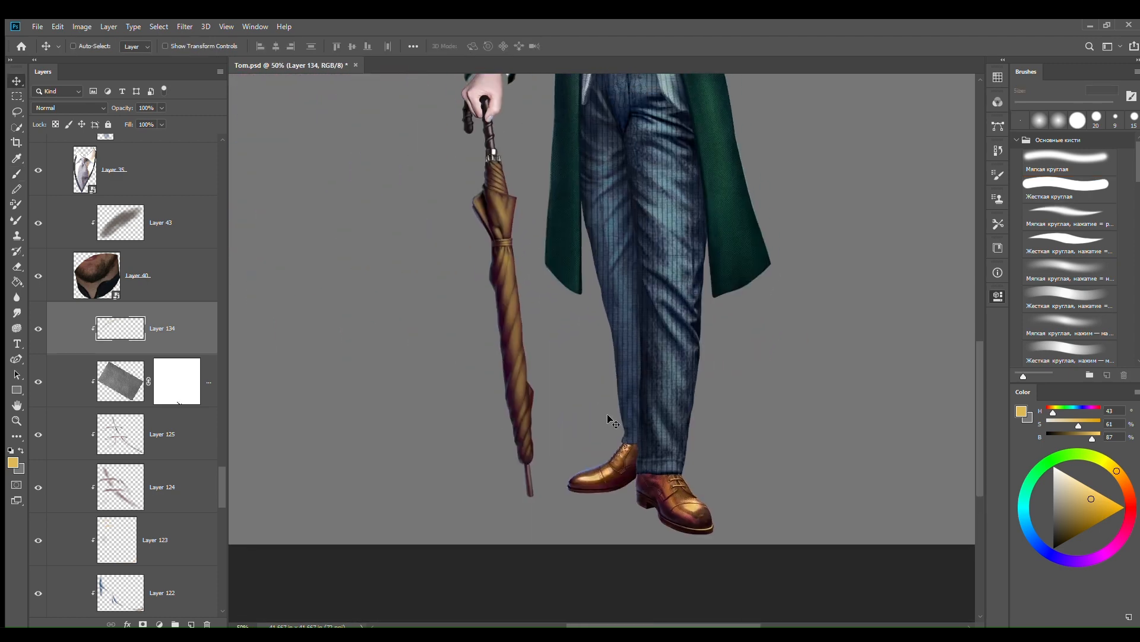
pyautogui.hotkey('ctrl', '-')
pyautogui.hotkey('ctrl', '-')
pyautogui.hotkey('ctrl', '+')
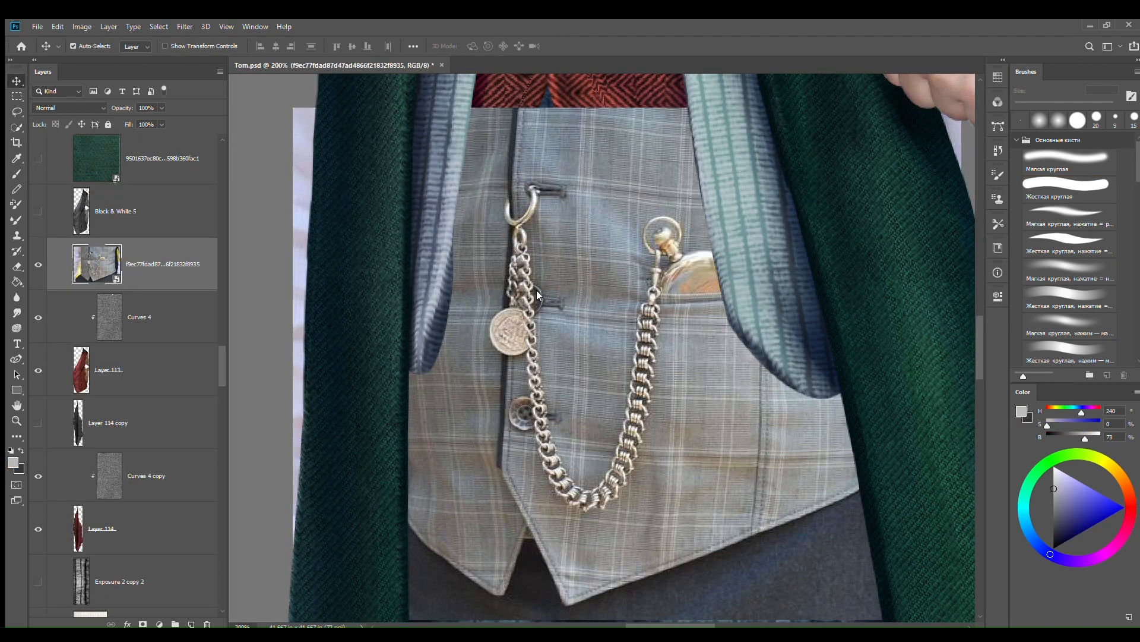
# Step: Add a layer mask to the waistcoat photo and paint out the fabric inside and around the chain's fastening ring
pyautogui.press('b')
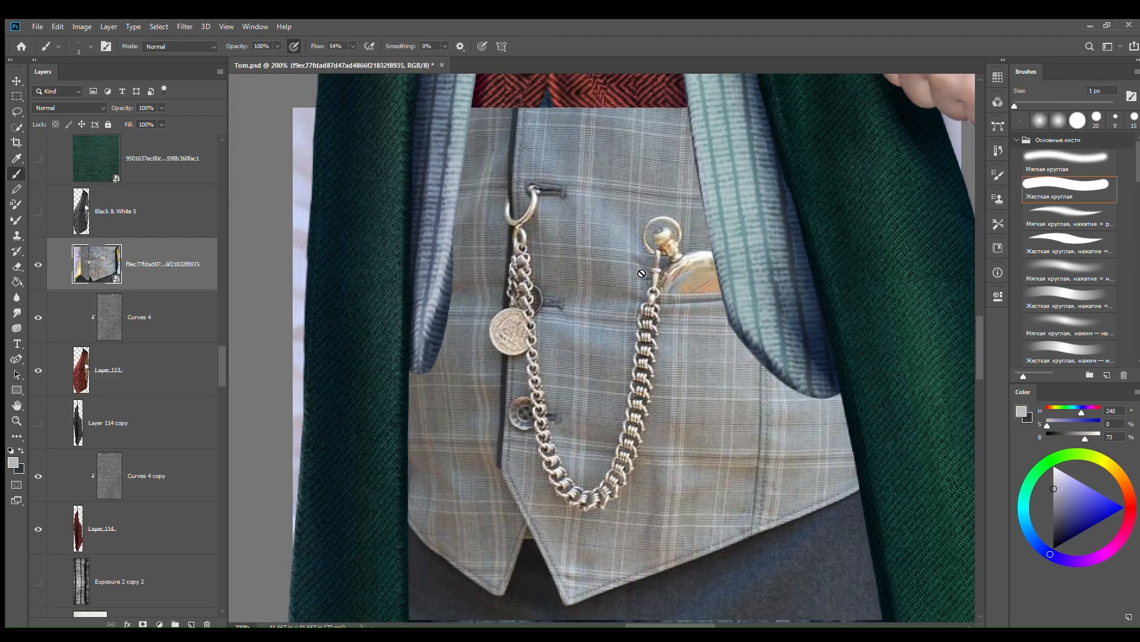
pyautogui.click(143, 624)
pyautogui.hotkey('ctrl', '+')
pyautogui.hotkey('ctrl', '+')
pyautogui.moveTo(471, 197); pyautogui.dragTo(575, 405)
pyautogui.press('[')
pyautogui.press('[')
pyautogui.press('[')
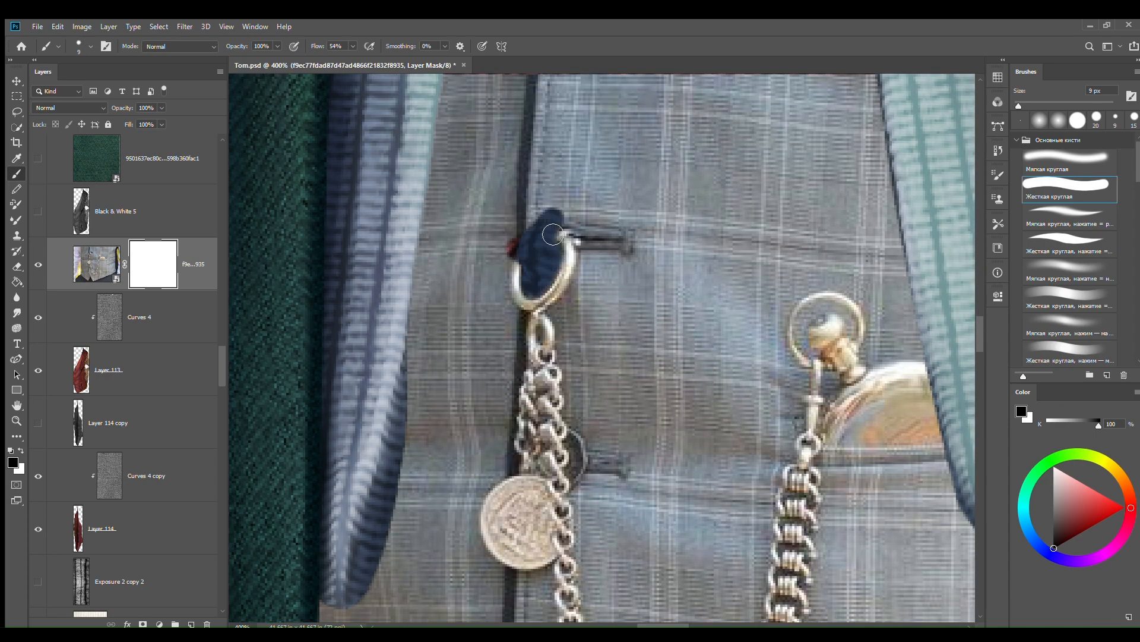
pyautogui.moveTo(553, 234)
pyautogui.mouseDown()
pyautogui.moveTo(510, 256)
pyautogui.moveTo(503, 301)
pyautogui.mouseUp()
# Step: Mask out the fabric beside the upper chain links and around the coin pendant, starting with a 6 px brush
pyautogui.hotkey('ctrl', '+')
pyautogui.hotkey('ctrl', '+')
pyautogui.press('[')
pyautogui.press('[')
pyautogui.press('[')
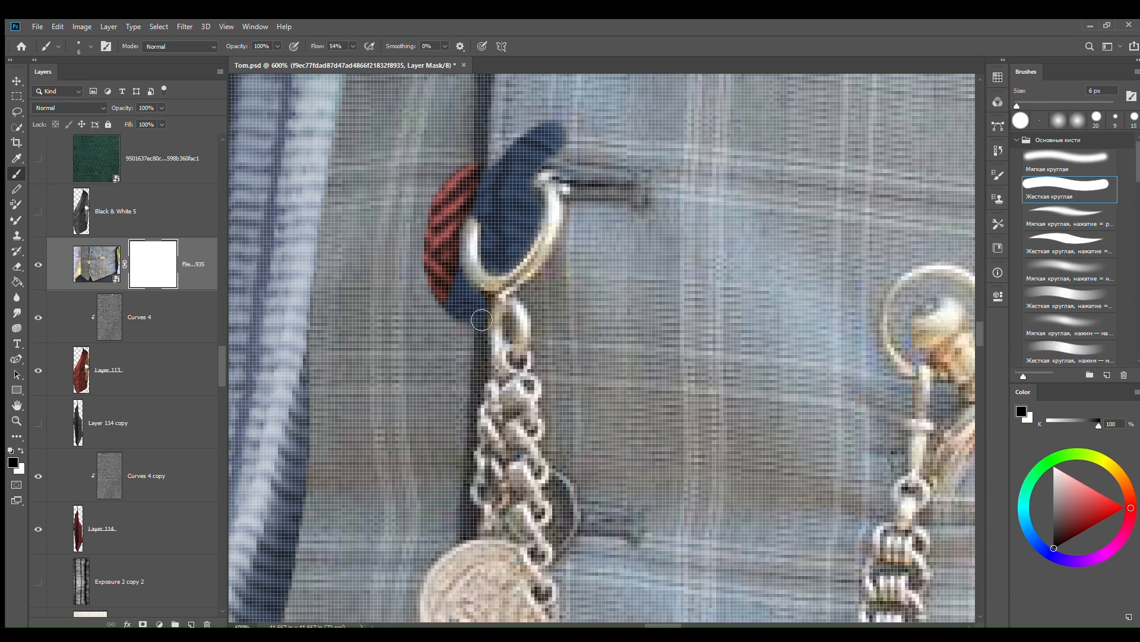
pyautogui.moveTo(461, 509); pyautogui.dragTo(470, 531)
pyautogui.moveTo(470, 530)
pyautogui.mouseDown()
pyautogui.moveTo(466, 428)
pyautogui.moveTo(507, 315)
pyautogui.mouseUp()
pyautogui.moveTo(462, 339)
pyautogui.mouseDown()
pyautogui.moveTo(481, 317)
pyautogui.moveTo(450, 454)
pyautogui.moveTo(538, 481)
pyautogui.mouseUp()
pyautogui.moveTo(539, 481); pyautogui.dragTo(503, 405)
pyautogui.moveTo(530, 496); pyautogui.dragTo(527, 486)
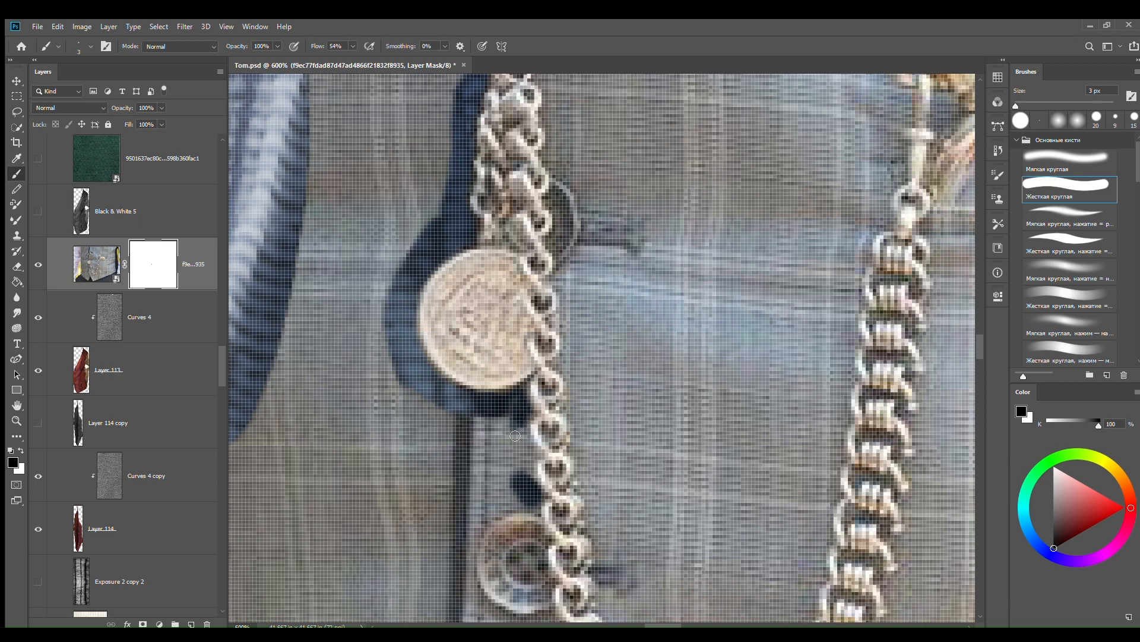
# Step: Mask out the fabric closely along the chain's outer edge from the coin past the button with a 3 px brush
pyautogui.moveTo(522, 432); pyautogui.dragTo(528, 469)
pyautogui.moveTo(530, 482); pyautogui.dragTo(511, 348)
pyautogui.moveTo(511, 375); pyautogui.dragTo(516, 385)
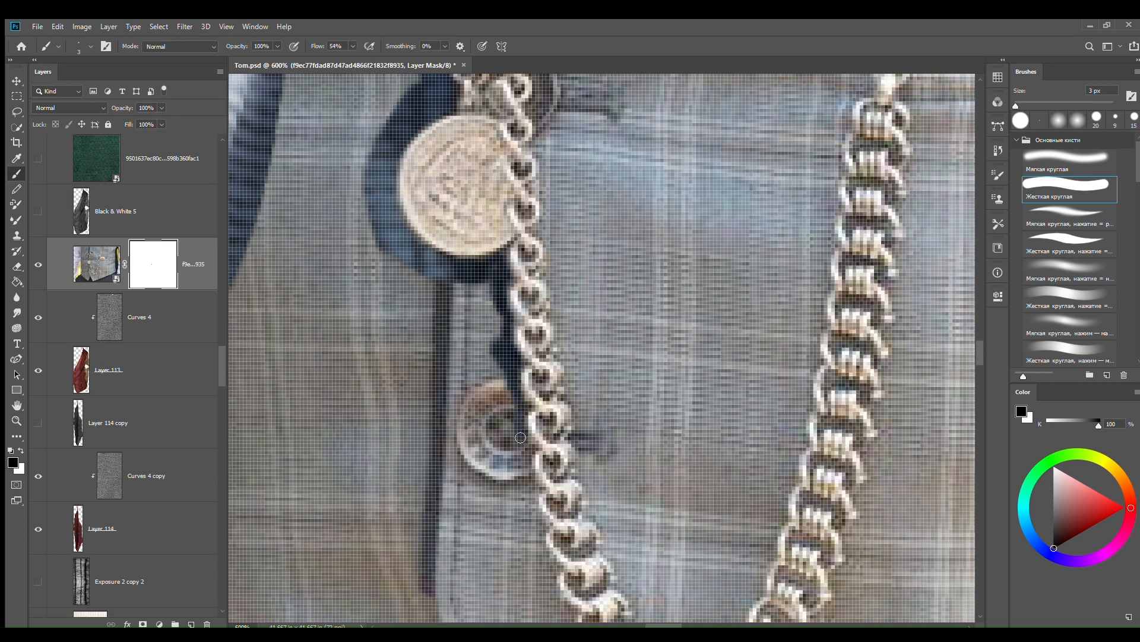
pyautogui.moveTo(520, 437); pyautogui.dragTo(529, 480)
pyautogui.moveTo(530, 485)
pyautogui.mouseDown()
pyautogui.moveTo(506, 433)
pyautogui.moveTo(508, 381)
pyautogui.mouseUp()
pyautogui.moveTo(509, 388); pyautogui.dragTo(507, 409)
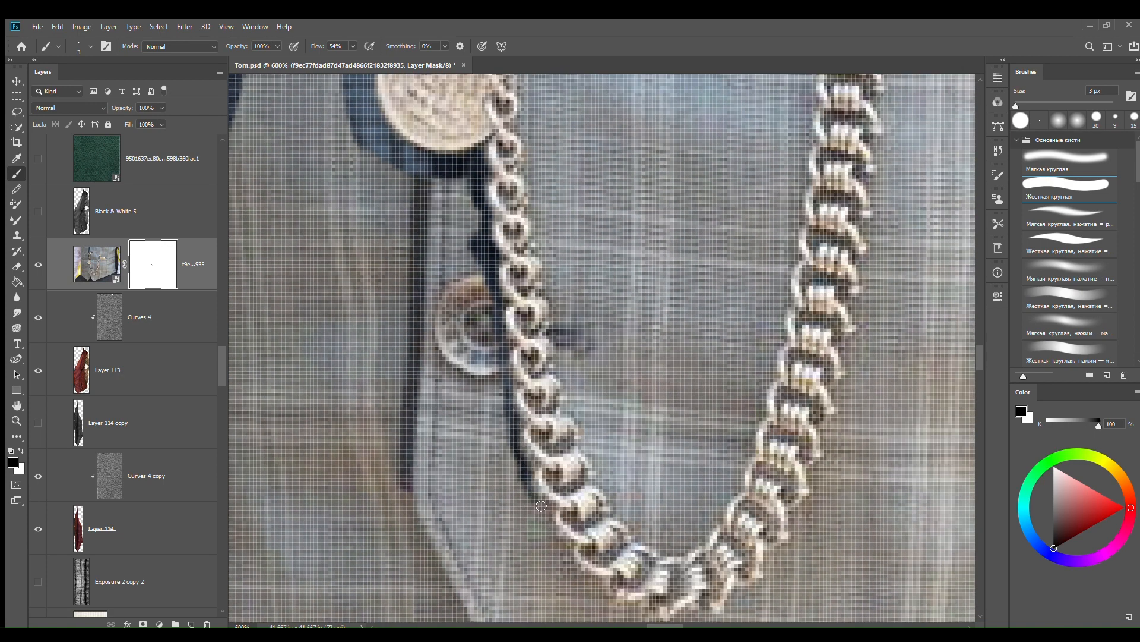
pyautogui.moveTo(540, 550); pyautogui.dragTo(575, 546)
# Step: Widen the masked band beside the chain over the waistcoat button with a larger brush
pyautogui.press(']')
pyautogui.press(']')
pyautogui.press(']')
pyautogui.moveTo(507, 259)
pyautogui.mouseDown()
pyautogui.moveTo(532, 378)
pyautogui.moveTo(511, 216)
pyautogui.moveTo(521, 459)
pyautogui.moveTo(548, 500)
pyautogui.mouseUp()
pyautogui.moveTo(617, 525); pyautogui.dragTo(568, 428)
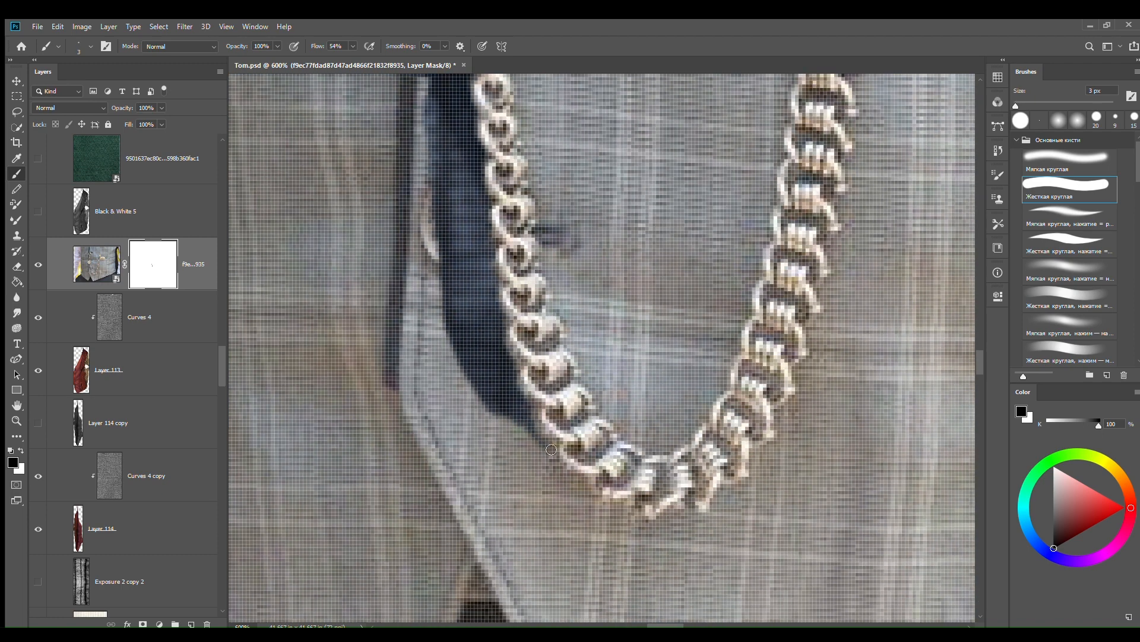
# Step: Mask out the fabric along the chain's outer edge, around the bottom curve and up towards the clasp, with a 3 px brush
pyautogui.moveTo(575, 485); pyautogui.dragTo(578, 486)
pyautogui.moveTo(620, 509); pyautogui.dragTo(539, 427)
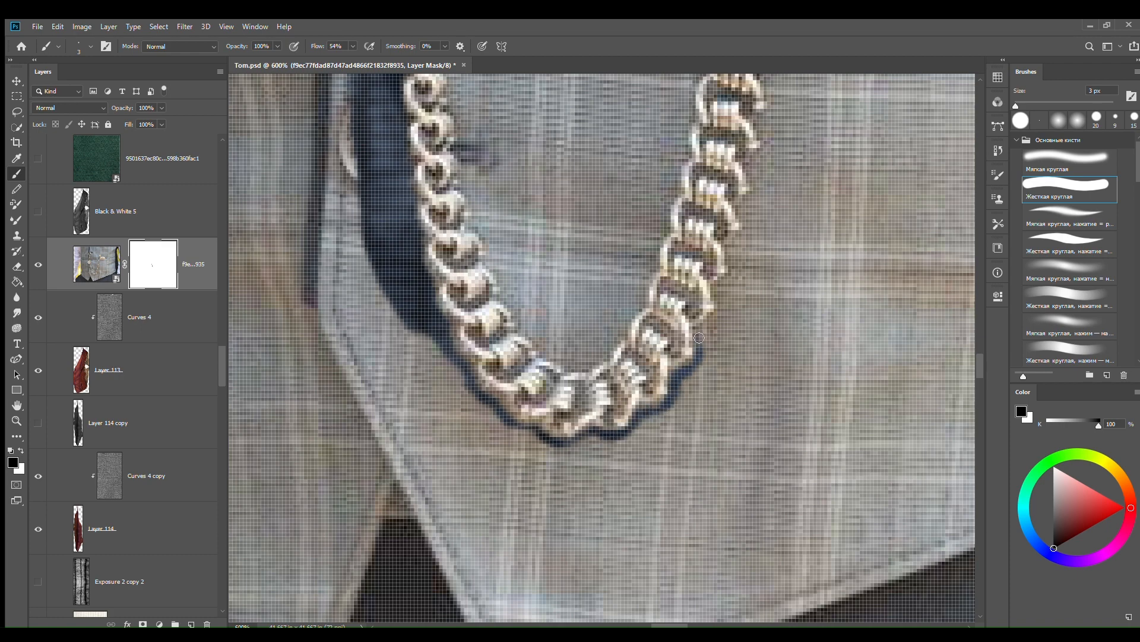
pyautogui.moveTo(755, 264); pyautogui.dragTo(644, 413)
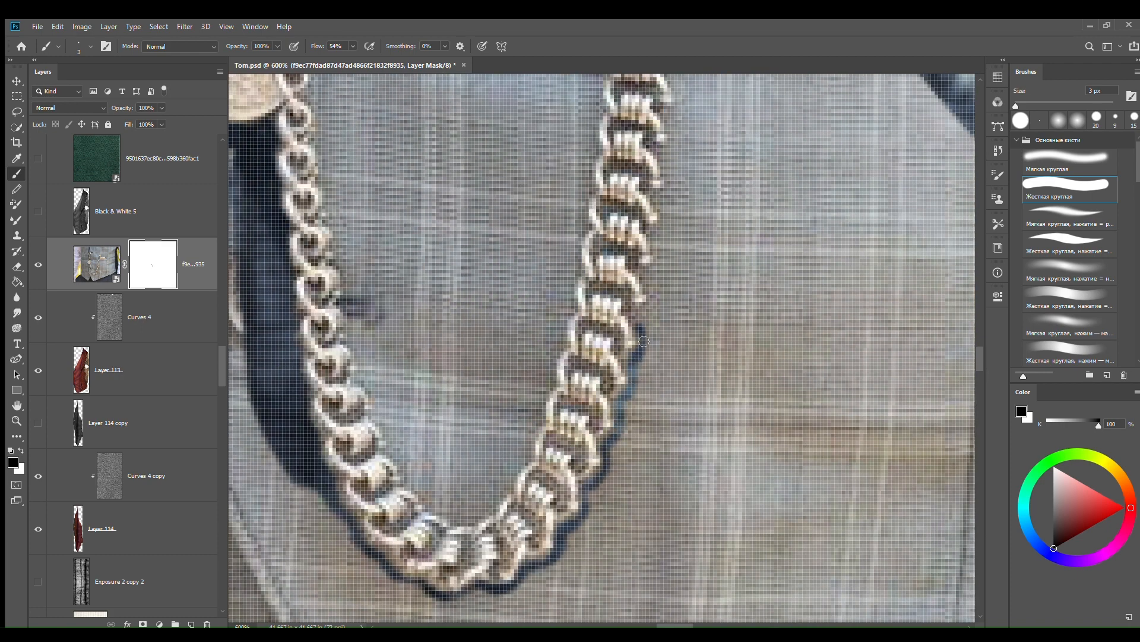
pyautogui.moveTo(652, 253); pyautogui.dragTo(598, 410)
pyautogui.moveTo(594, 395); pyautogui.dragTo(599, 409)
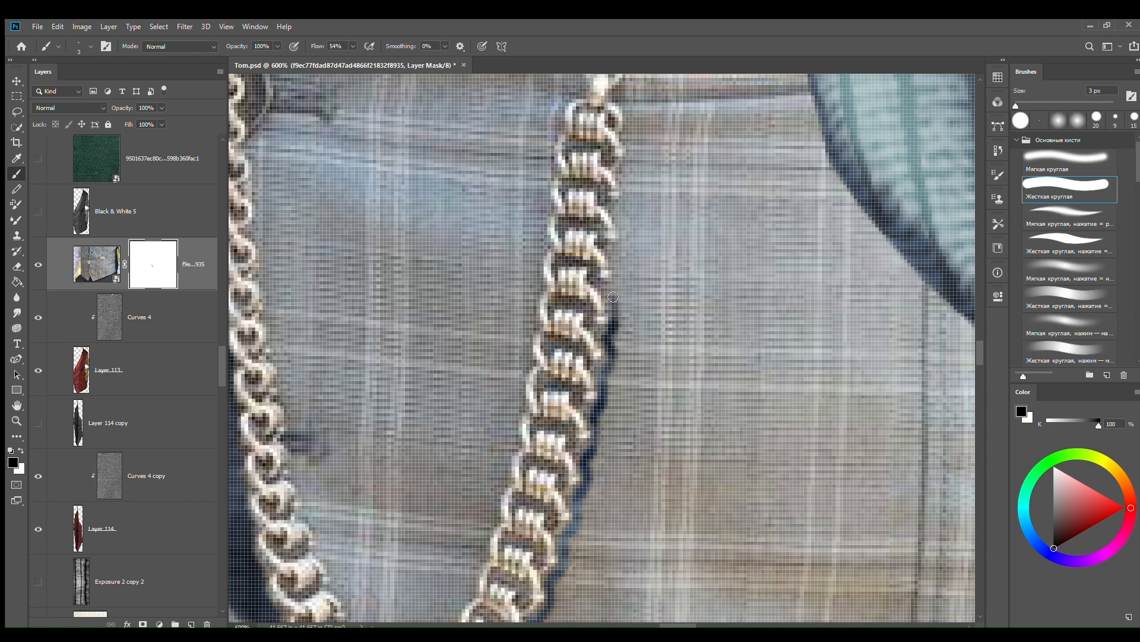
pyautogui.moveTo(620, 270); pyautogui.dragTo(601, 436)
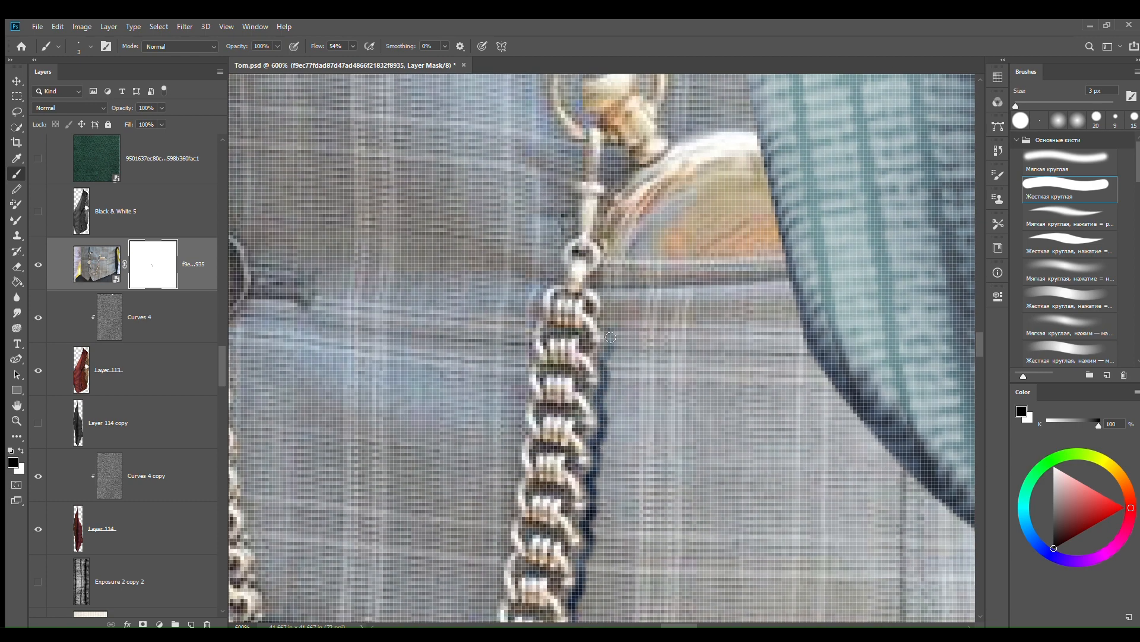
# Step: Mask out the pocket edge below the watch with a 6 px brush and move the waistcoat photo layer above the tom group
pyautogui.moveTo(636, 340)
pyautogui.mouseDown()
pyautogui.moveTo(619, 300)
pyautogui.moveTo(789, 276)
pyautogui.moveTo(705, 285)
pyautogui.mouseUp()
pyautogui.moveTo(203, 254)
pyautogui.mouseDown()
pyautogui.moveTo(207, 124)
pyautogui.moveTo(205, 139)
pyautogui.moveTo(178, 150)
pyautogui.mouseUp()
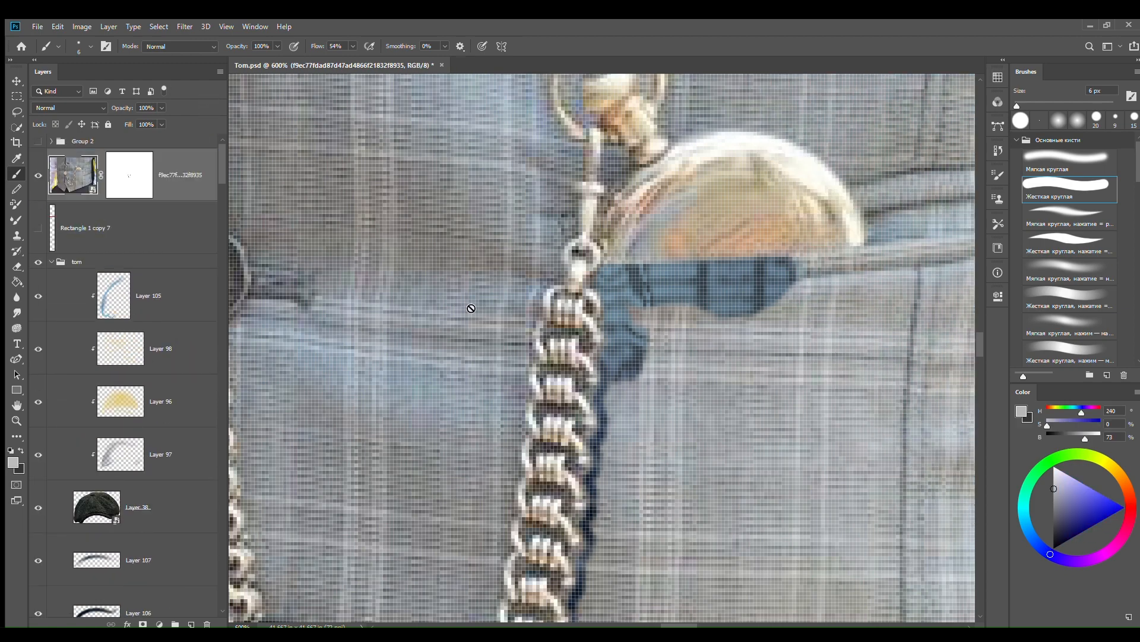
pyautogui.moveTo(859, 269); pyautogui.dragTo(820, 410)
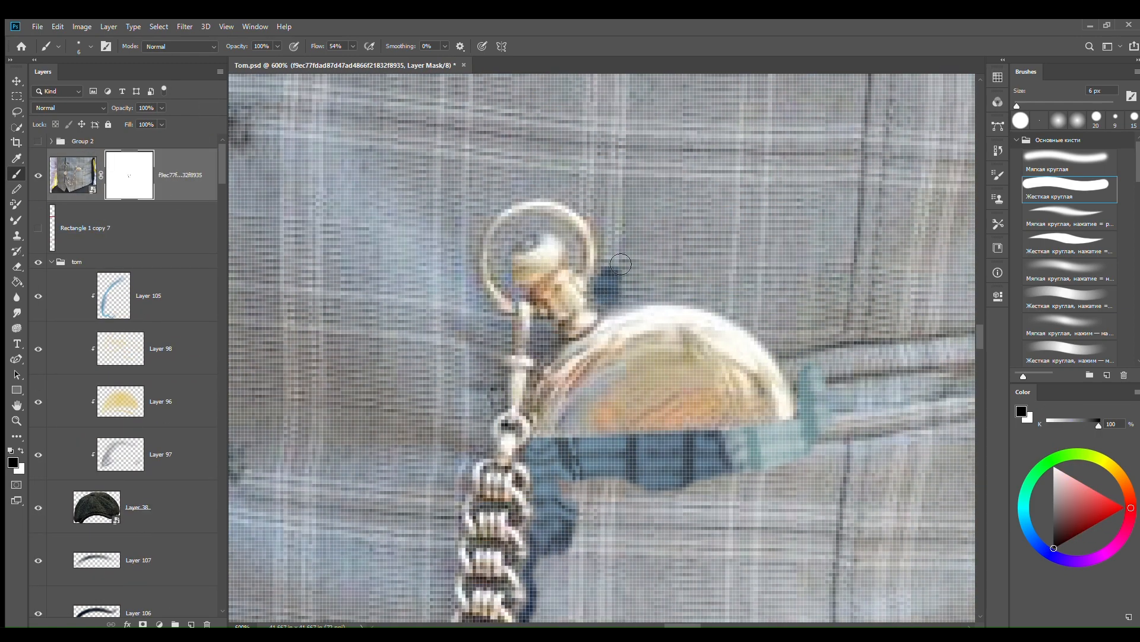
# Step: Mask out the fabric around the watch case, its ring and the chain clasp with a 6 px hard brush
pyautogui.moveTo(621, 264)
pyautogui.mouseDown()
pyautogui.moveTo(693, 285)
pyautogui.moveTo(811, 401)
pyautogui.mouseUp()
pyautogui.moveTo(502, 354)
pyautogui.mouseDown()
pyautogui.moveTo(460, 246)
pyautogui.moveTo(478, 227)
pyautogui.moveTo(455, 237)
pyautogui.moveTo(571, 188)
pyautogui.moveTo(569, 197)
pyautogui.moveTo(544, 189)
pyautogui.moveTo(594, 204)
pyautogui.moveTo(660, 270)
pyautogui.mouseUp()
pyautogui.moveTo(475, 442)
pyautogui.mouseDown()
pyautogui.moveTo(440, 460)
pyautogui.moveTo(460, 490)
pyautogui.mouseUp()
pyautogui.moveTo(435, 550); pyautogui.dragTo(481, 352)
pyautogui.moveTo(476, 389)
pyautogui.mouseDown()
pyautogui.moveTo(492, 349)
pyautogui.moveTo(480, 369)
pyautogui.mouseUp()
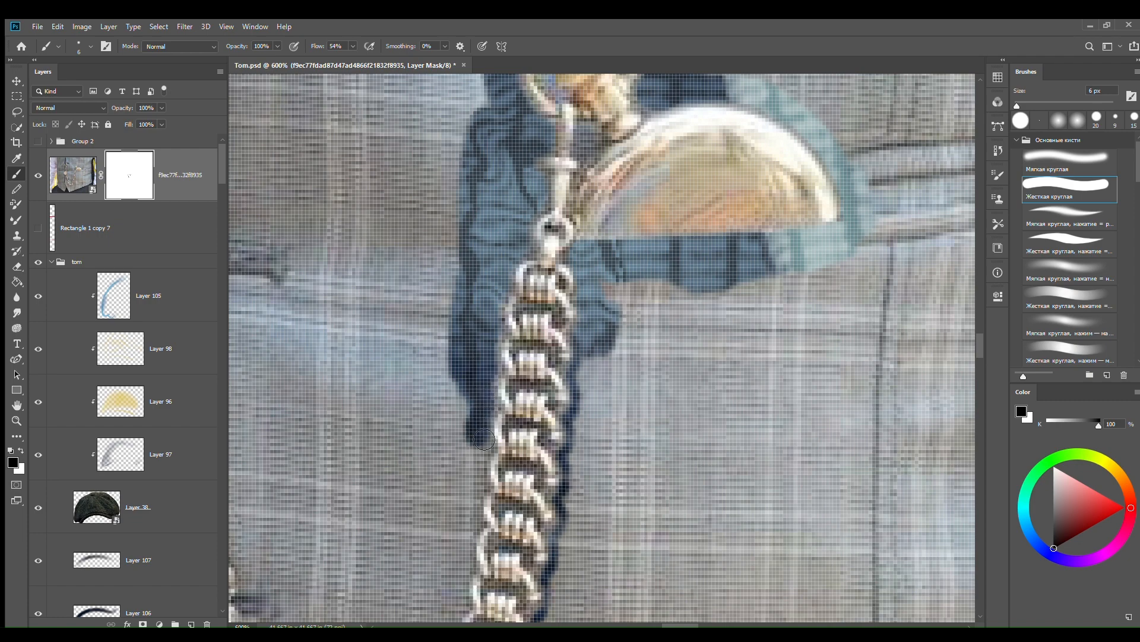
# Step: Mask out the fabric along the heavy chain's inner edge, from the watch clasp down to the bottom curve, with a 6 px brush
pyautogui.moveTo(484, 439); pyautogui.dragTo(441, 380)
pyautogui.moveTo(443, 508); pyautogui.dragTo(492, 350)
pyautogui.moveTo(527, 306)
pyautogui.mouseDown()
pyautogui.moveTo(511, 401)
pyautogui.moveTo(463, 431)
pyautogui.mouseUp()
pyautogui.moveTo(464, 431)
pyautogui.mouseDown()
pyautogui.moveTo(471, 308)
pyautogui.moveTo(445, 431)
pyautogui.mouseUp()
pyautogui.moveTo(463, 535); pyautogui.dragTo(527, 375)
pyautogui.moveTo(527, 378)
pyautogui.mouseDown()
pyautogui.moveTo(573, 283)
pyautogui.moveTo(522, 399)
pyautogui.moveTo(516, 469)
pyautogui.moveTo(454, 493)
pyautogui.moveTo(425, 439)
pyautogui.moveTo(431, 461)
pyautogui.mouseUp()
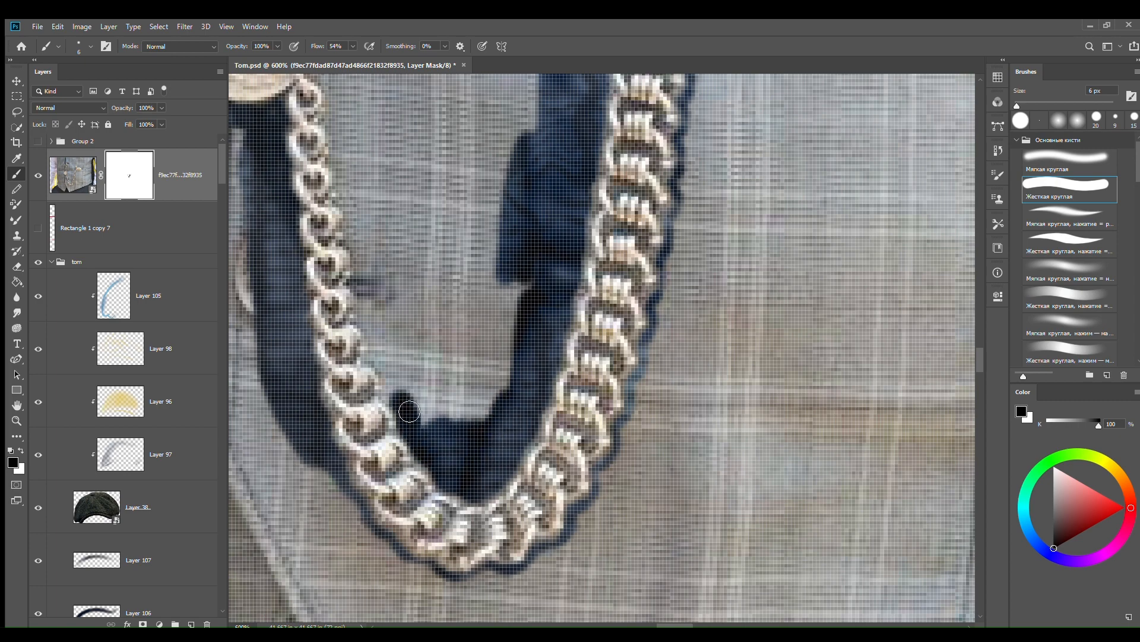
# Step: Mask out the fabric along the light chain's inner edge, from the bottom curve past the coin to the hook, with a 6 px brush
pyautogui.moveTo(410, 411)
pyautogui.mouseDown()
pyautogui.moveTo(370, 322)
pyautogui.moveTo(491, 486)
pyautogui.mouseUp()
pyautogui.moveTo(481, 422); pyautogui.dragTo(467, 361)
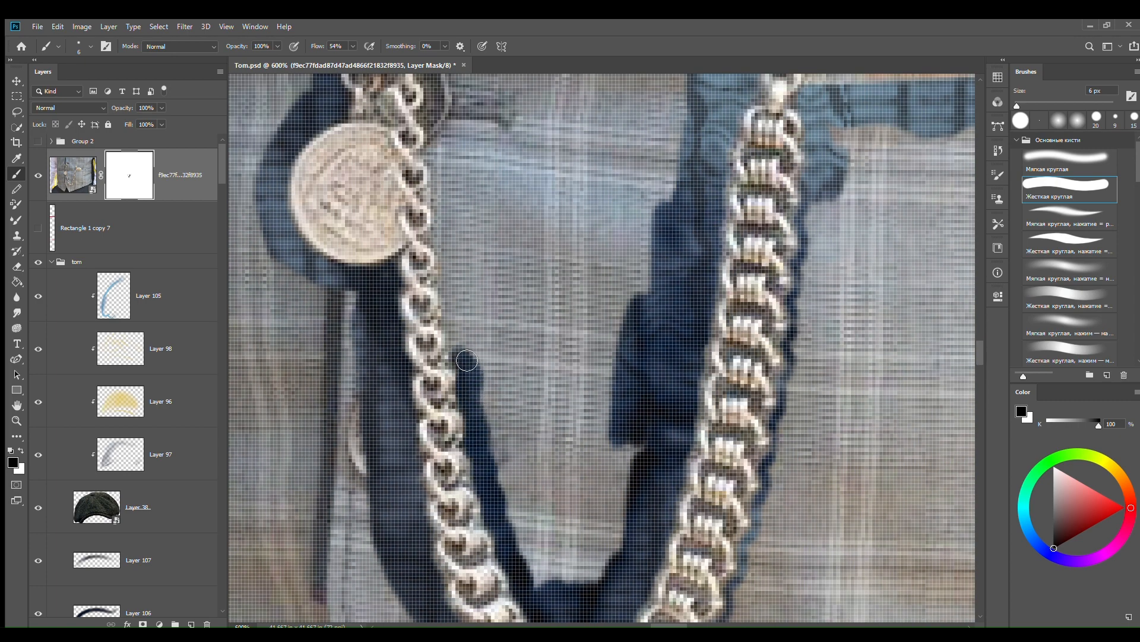
pyautogui.moveTo(446, 201); pyautogui.dragTo(518, 366)
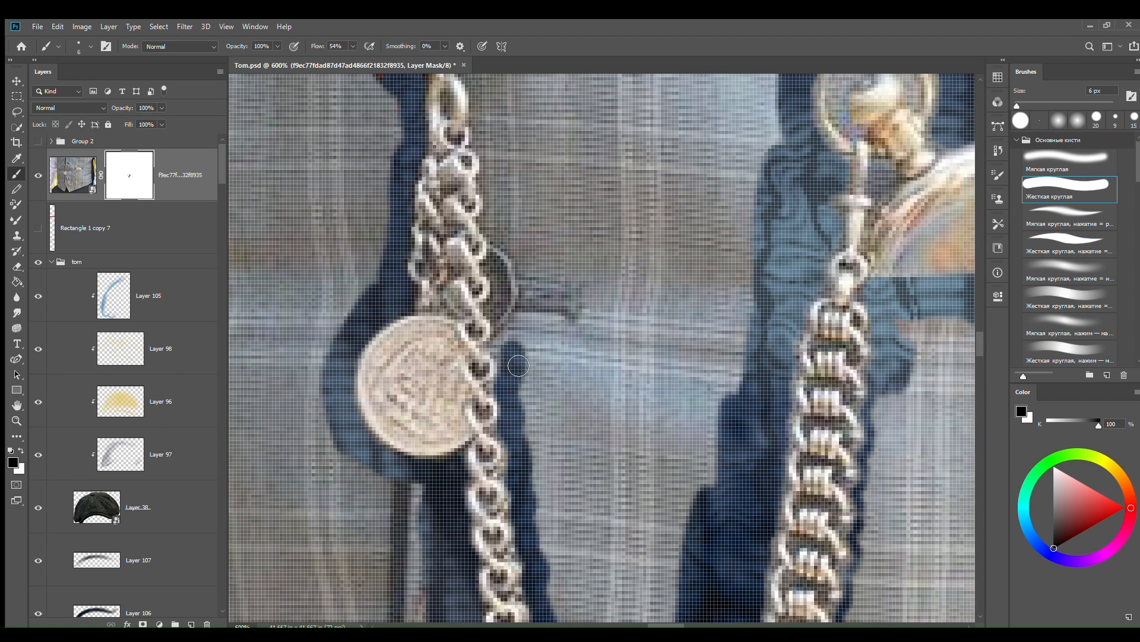
pyautogui.moveTo(503, 295); pyautogui.dragTo(518, 265)
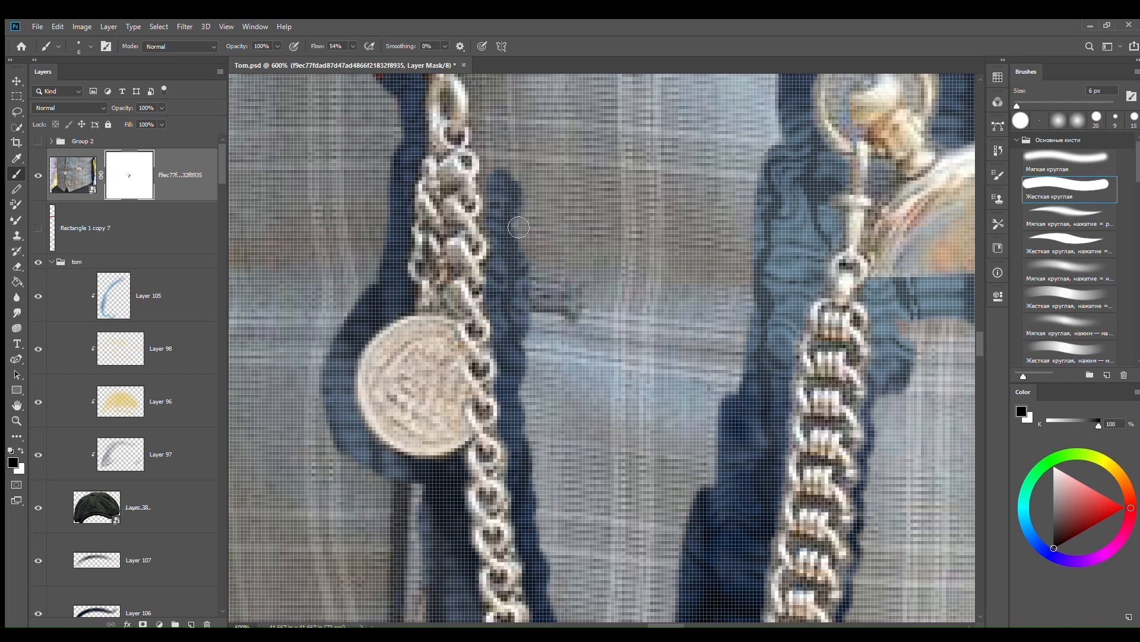
pyautogui.moveTo(533, 170)
pyautogui.mouseDown()
pyautogui.moveTo(609, 322)
pyautogui.moveTo(586, 185)
pyautogui.moveTo(579, 291)
pyautogui.moveTo(564, 188)
pyautogui.moveTo(587, 180)
pyautogui.mouseUp()
pyautogui.hotkey('ctrl', '-')
pyautogui.hotkey('ctrl', '-')
pyautogui.hotkey('ctrl', '-')
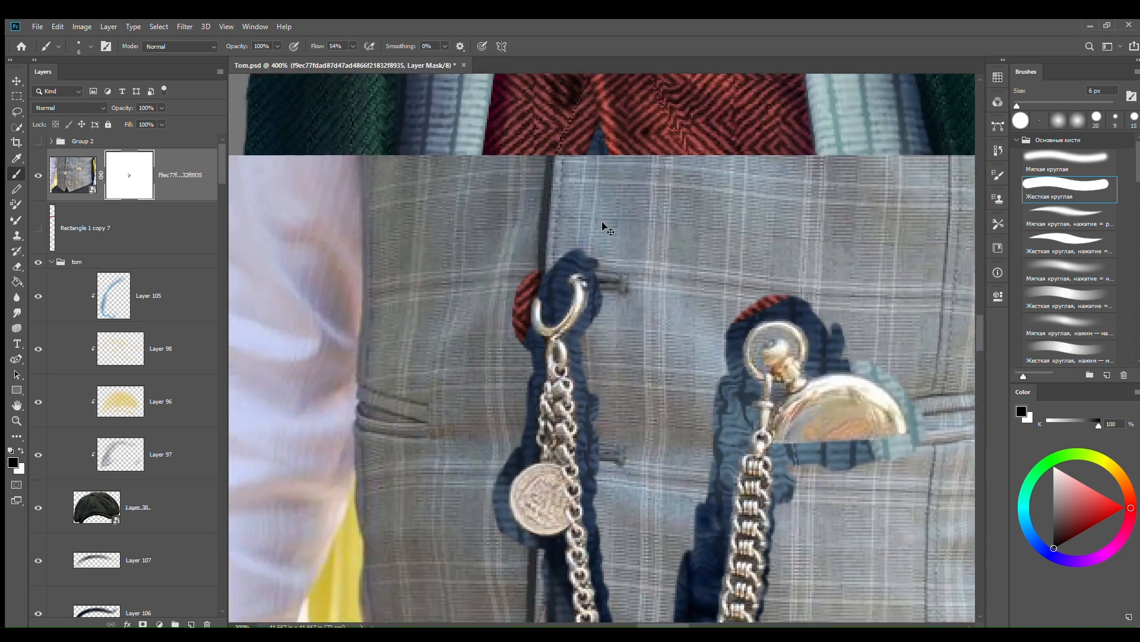
pyautogui.hotkey('ctrl', '+')
pyautogui.hotkey('ctrl', '+')
pyautogui.hotkey('ctrl', '+')
pyautogui.moveTo(919, 382); pyautogui.dragTo(644, 386)
pyautogui.press('[')
pyautogui.press('[')
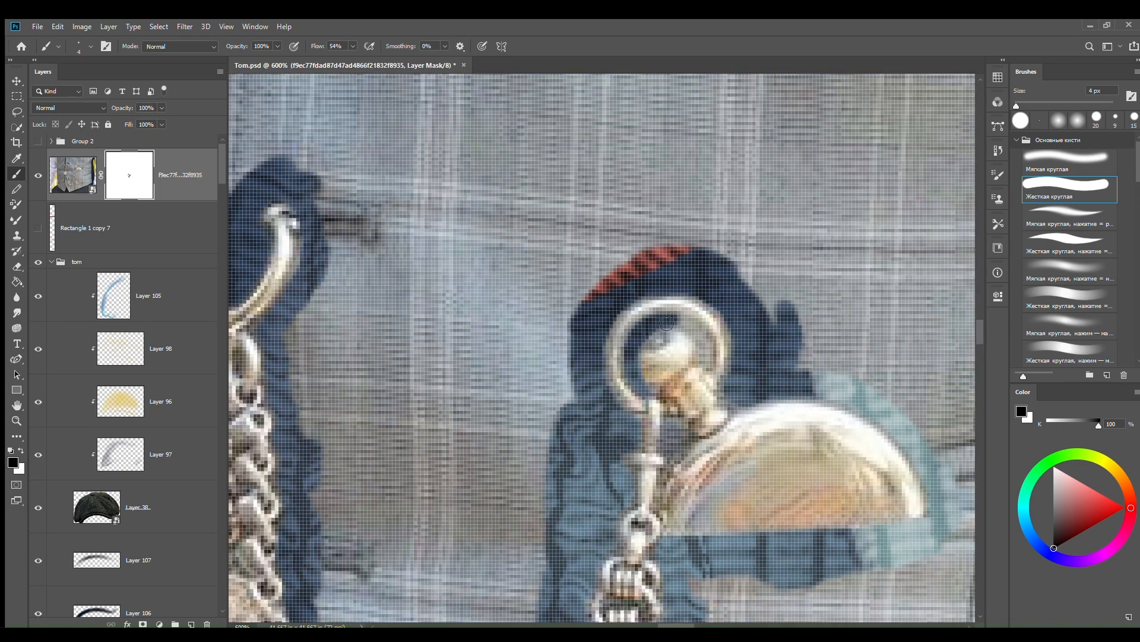
pyautogui.hotkey('ctrl', '-')
pyautogui.hotkey('ctrl', '-')
pyautogui.hotkey('ctrl', '-')
pyautogui.hotkey('ctrl', '-')
pyautogui.hotkey('ctrl', '-')
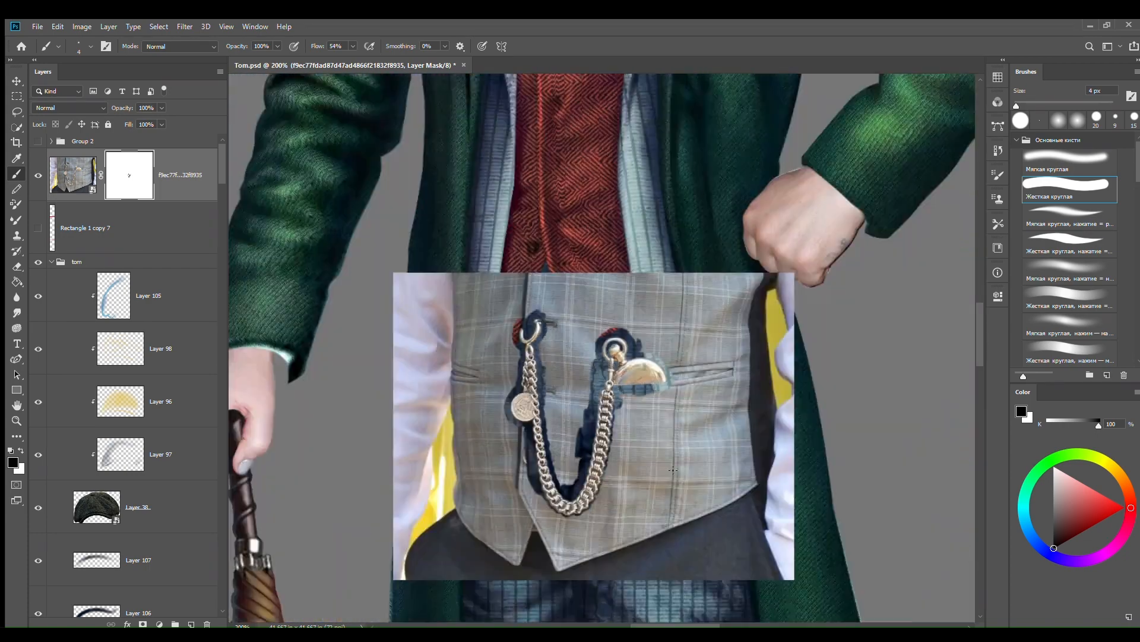
# Step: Enlarge the brush to 25 px and add a bright green stroke effect to the chain photo layer
pyautogui.hotkey('ctrl', '+')
pyautogui.hotkey('ctrl', '+')
pyautogui.press(']')
pyautogui.press(']')
pyautogui.press(']')
pyautogui.press(']')
pyautogui.press(']')
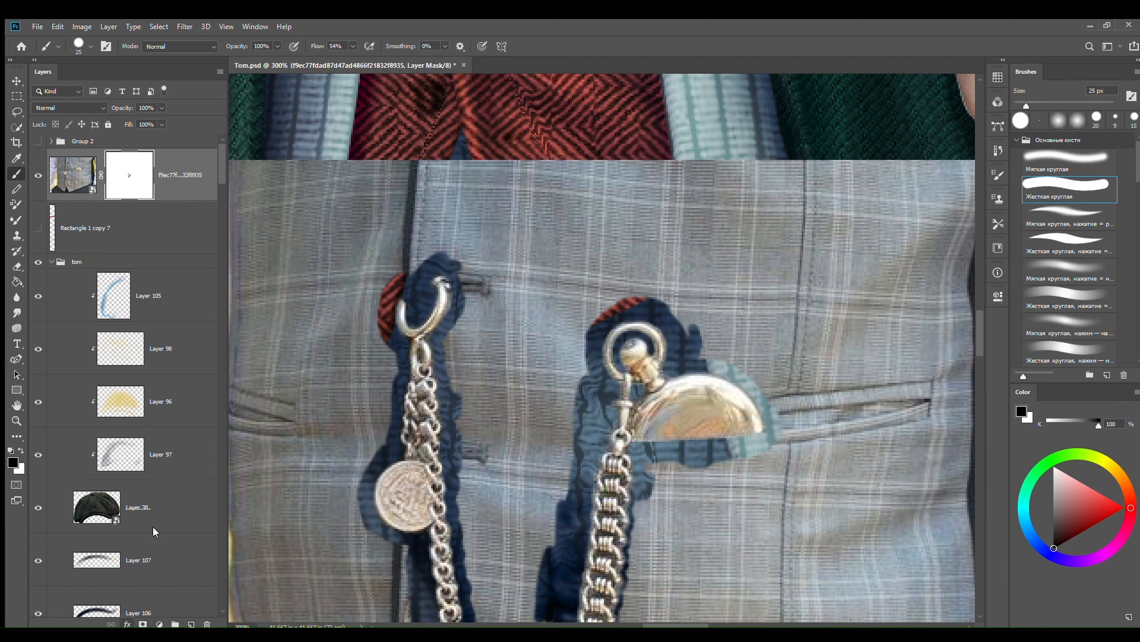
pyautogui.click(432, 345)
pyautogui.press('Return')
# Step: Mask out the fabric between the two chain strands, around the hook and outside the coin and light chain with the larger brush
pyautogui.moveTo(461, 481); pyautogui.dragTo(577, 366)
pyautogui.moveTo(458, 409)
pyautogui.mouseDown()
pyautogui.moveTo(485, 256)
pyautogui.moveTo(505, 295)
pyautogui.moveTo(459, 279)
pyautogui.moveTo(523, 119)
pyautogui.moveTo(623, 142)
pyautogui.moveTo(611, 172)
pyautogui.mouseUp()
pyautogui.moveTo(588, 273)
pyautogui.mouseDown()
pyautogui.moveTo(600, 178)
pyautogui.moveTo(600, 440)
pyautogui.moveTo(630, 545)
pyautogui.moveTo(620, 505)
pyautogui.moveTo(668, 404)
pyautogui.moveTo(695, 219)
pyautogui.moveTo(653, 178)
pyautogui.mouseUp()
pyautogui.moveTo(526, 437); pyautogui.dragTo(533, 314)
pyautogui.moveTo(538, 442)
pyautogui.mouseDown()
pyautogui.moveTo(524, 341)
pyautogui.moveTo(540, 471)
pyautogui.moveTo(569, 560)
pyautogui.mouseUp()
pyautogui.moveTo(703, 556); pyautogui.dragTo(641, 460)
pyautogui.moveTo(698, 406)
pyautogui.mouseDown()
pyautogui.moveTo(718, 404)
pyautogui.moveTo(683, 392)
pyautogui.moveTo(710, 372)
pyautogui.mouseUp()
# Step: Mask out the fabric outside the heavy chain, beneath its bottom curve and around the watch case with a 9 px brush
pyautogui.press('[')
pyautogui.hotkey('ctrl', '+')
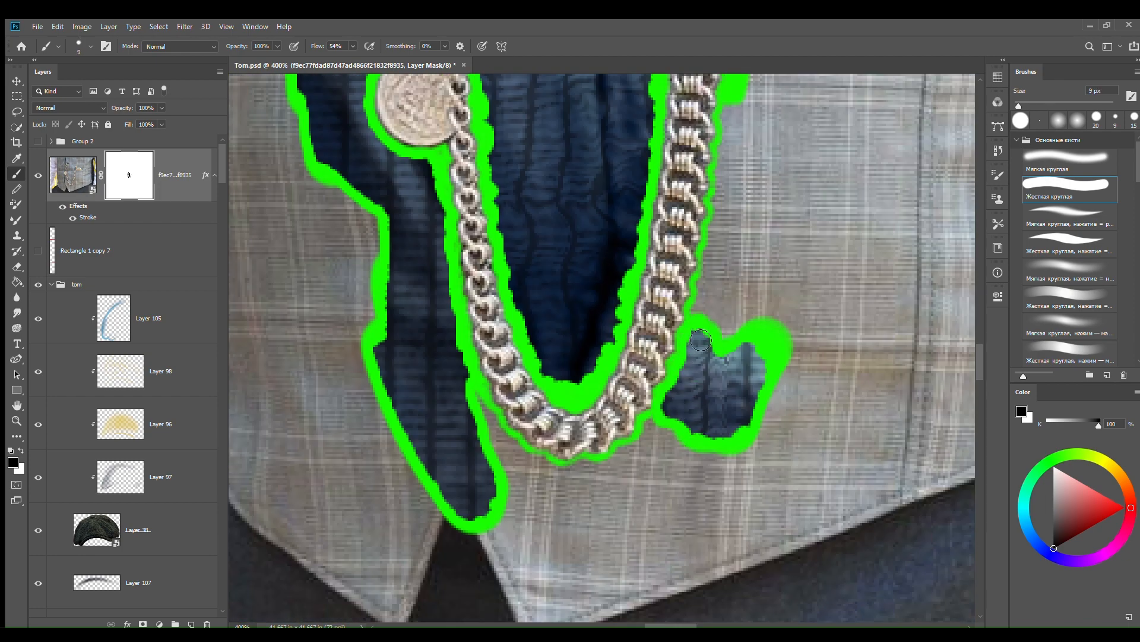
pyautogui.moveTo(724, 269); pyautogui.dragTo(712, 293)
pyautogui.moveTo(756, 184); pyautogui.dragTo(728, 336)
pyautogui.moveTo(712, 264); pyautogui.dragTo(707, 290)
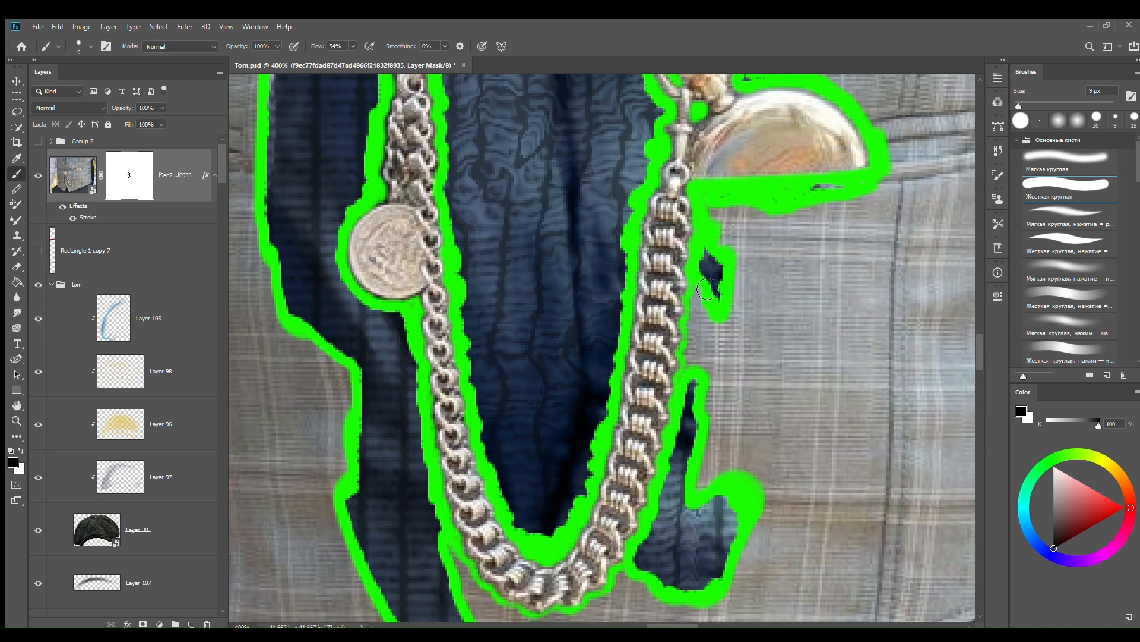
pyautogui.moveTo(700, 379); pyautogui.dragTo(711, 305)
pyautogui.moveTo(694, 396); pyautogui.dragTo(721, 296)
pyautogui.moveTo(687, 493); pyautogui.dragTo(649, 516)
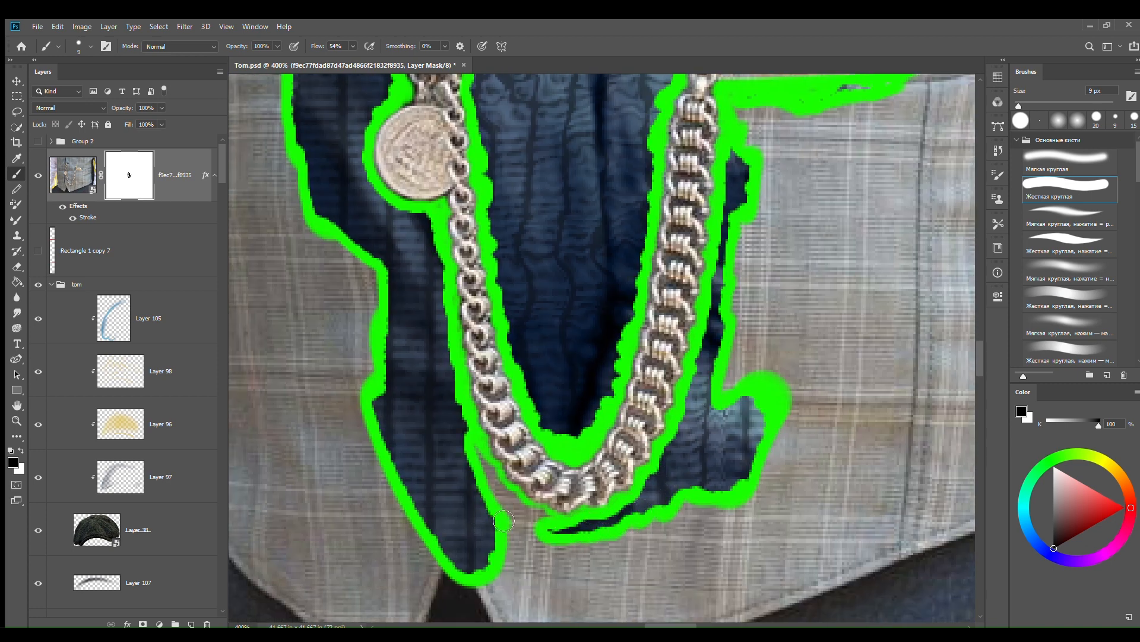
pyautogui.moveTo(689, 252); pyautogui.dragTo(540, 474)
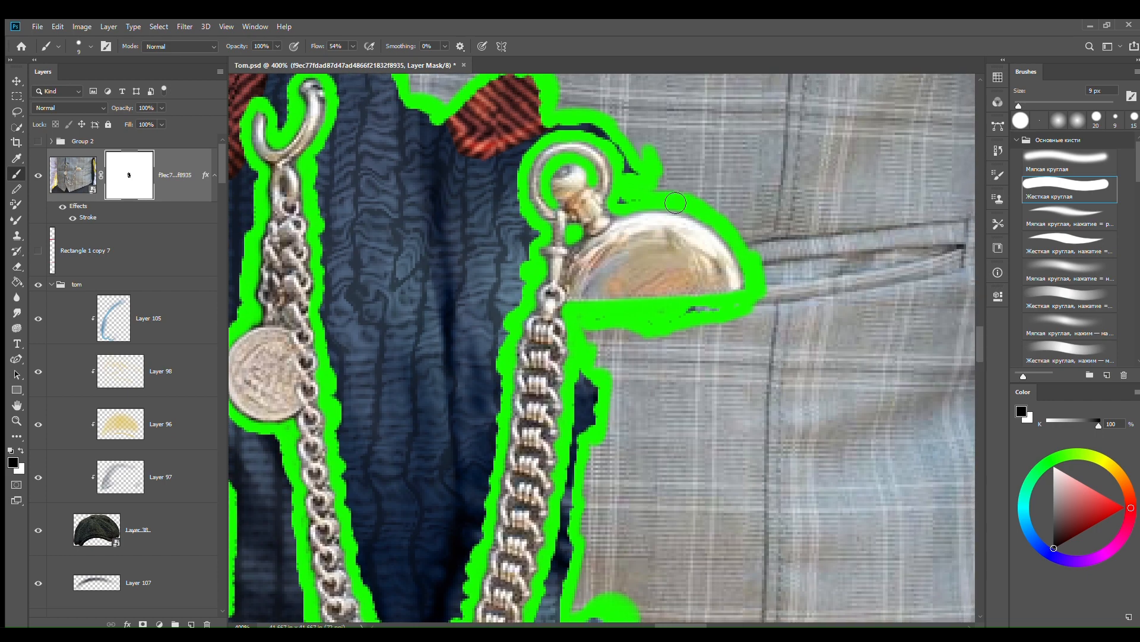
pyautogui.moveTo(667, 192)
pyautogui.mouseDown()
pyautogui.moveTo(644, 393)
pyautogui.moveTo(600, 333)
pyautogui.moveTo(773, 258)
pyautogui.mouseUp()
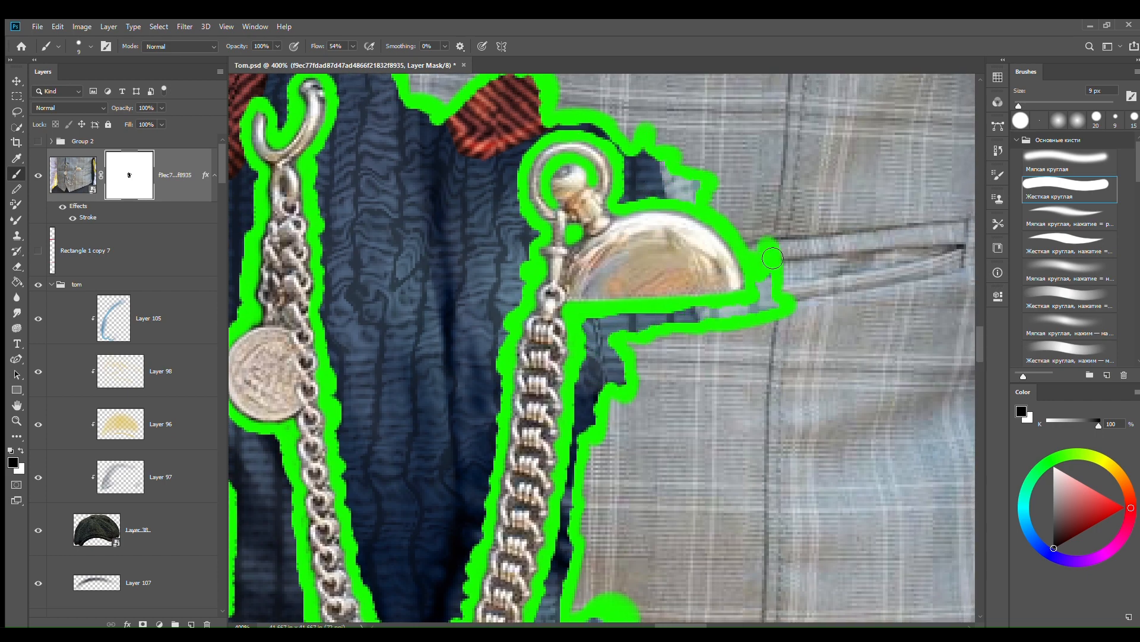
# Step: Mask out the large photo areas beside the watch and below the chain with a much larger hard brush
pyautogui.hotkey('ctrl', '-')
pyautogui.press(']')
pyautogui.press(']')
pyautogui.press(']')
pyautogui.press(']')
pyautogui.press(']')
pyautogui.press(']')
pyautogui.press(']')
pyautogui.press(']')
pyautogui.moveTo(851, 455); pyautogui.dragTo(808, 303)
pyautogui.moveTo(876, 362)
pyautogui.mouseDown()
pyautogui.moveTo(919, 469)
pyautogui.moveTo(671, 490)
pyautogui.moveTo(682, 357)
pyautogui.moveTo(746, 323)
pyautogui.moveTo(873, 380)
pyautogui.moveTo(862, 534)
pyautogui.moveTo(472, 542)
pyautogui.moveTo(368, 511)
pyautogui.mouseUp()
# Step: Mask out the remaining photo over the white sleeve and upper waistcoat with a 100 px brush
pyautogui.hotkey('ctrl', '-')
pyautogui.press(']')
pyautogui.moveTo(357, 417)
pyautogui.mouseDown()
pyautogui.moveTo(669, 429)
pyautogui.moveTo(707, 514)
pyautogui.moveTo(667, 287)
pyautogui.moveTo(535, 351)
pyautogui.mouseUp()
pyautogui.moveTo(612, 238); pyautogui.dragTo(597, 426)
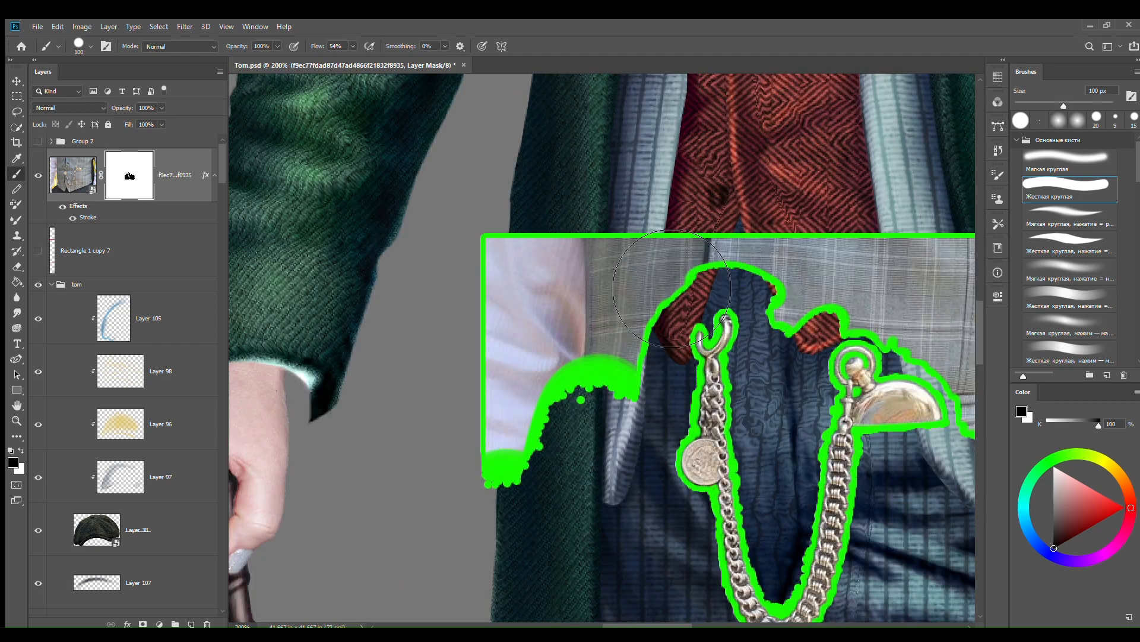
pyautogui.moveTo(742, 223); pyautogui.dragTo(643, 389)
pyautogui.moveTo(515, 442); pyautogui.dragTo(552, 256)
pyautogui.moveTo(754, 255); pyautogui.dragTo(508, 266)
pyautogui.moveTo(879, 285)
pyautogui.mouseDown()
pyautogui.moveTo(848, 522)
pyautogui.moveTo(730, 374)
pyautogui.moveTo(612, 345)
pyautogui.moveTo(822, 297)
pyautogui.mouseUp()
# Step: Delete the stroke effect and apply the layer mask on the cut-out watch chain layer
pyautogui.moveTo(78, 206)
pyautogui.mouseDown()
pyautogui.moveTo(143, 293)
pyautogui.moveTo(207, 623)
pyautogui.mouseUp()
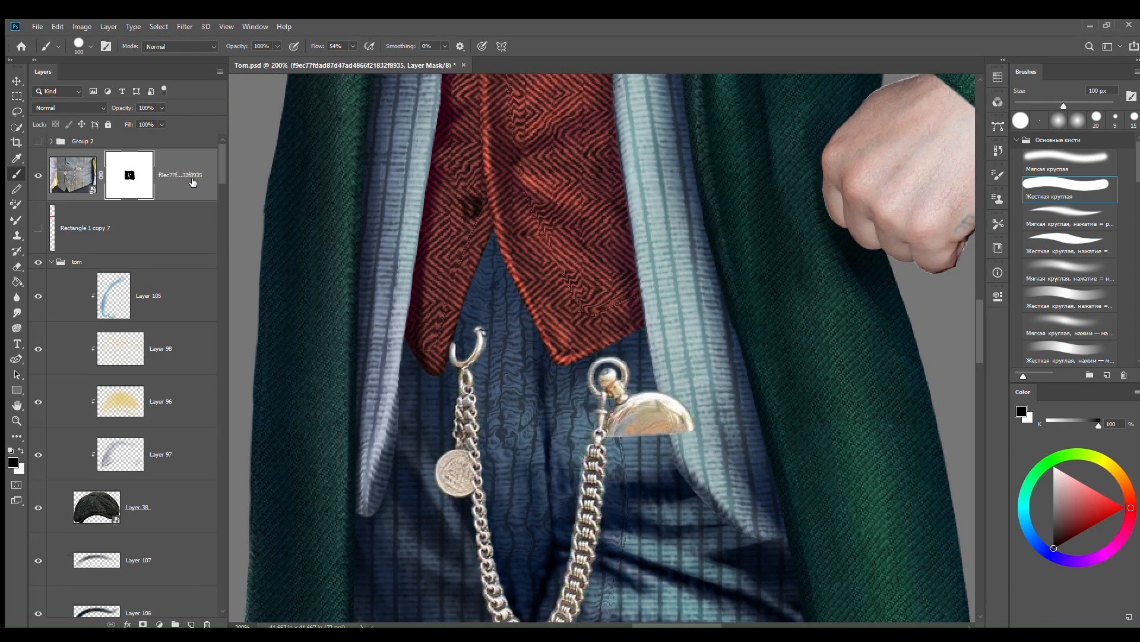
pyautogui.rightClick(134, 177)
pyautogui.click(165, 207)
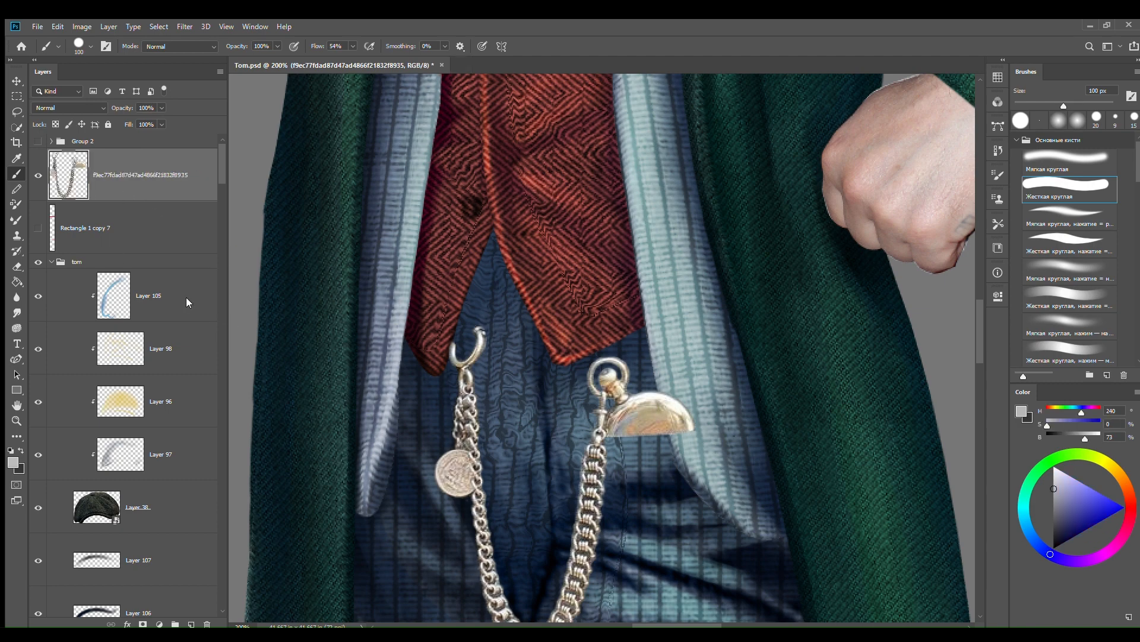
# Step: Scale the watch and chain to about 74.6% and move them up onto the red waistcoat
pyautogui.hotkey('ctrl', 't')
pyautogui.moveTo(698, 322); pyautogui.dragTo(631, 405)
pyautogui.moveTo(573, 466); pyautogui.dragTo(585, 159)
pyautogui.moveTo(585, 159); pyautogui.dragTo(649, 263)
pyautogui.hotkey('ctrl', '-')
pyautogui.hotkey('ctrl', '-')
pyautogui.hotkey('ctrl', '-')
pyautogui.hotkey('ctrl', '+')
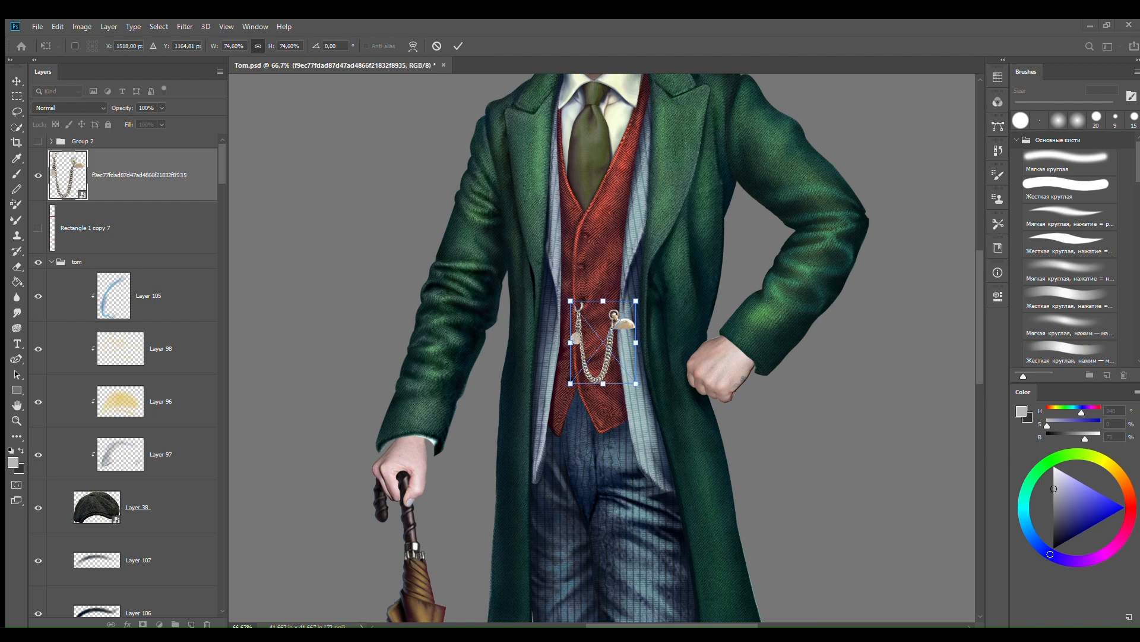
pyautogui.hotkey('ctrl', '+')
pyautogui.hotkey('ctrl', '+')
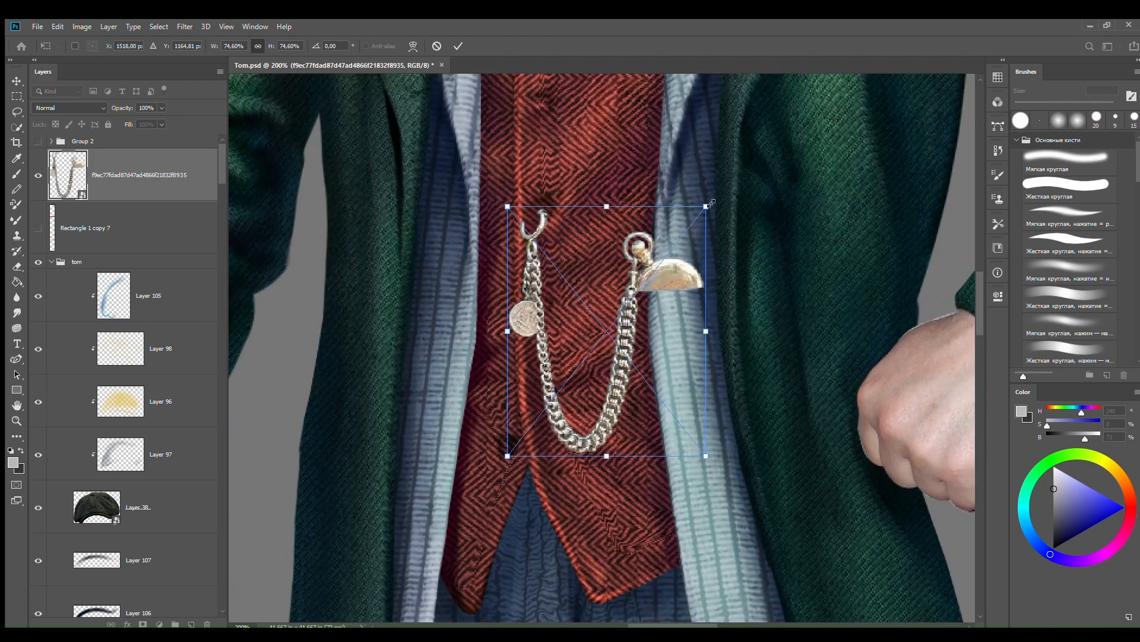
# Step: Fine-tune the chain's size and position on the waistcoat and move its layer down to just above the waistcoat layers
pyautogui.moveTo(707, 206); pyautogui.dragTo(710, 202)
pyautogui.moveTo(567, 230); pyautogui.dragTo(558, 237)
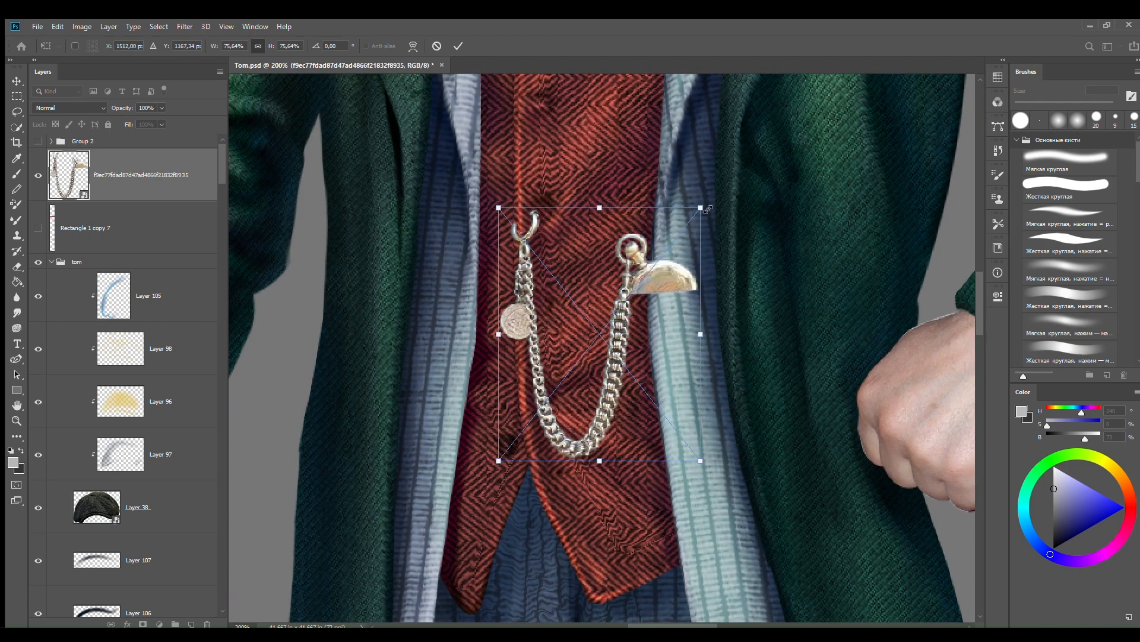
pyautogui.moveTo(708, 209); pyautogui.dragTo(698, 213)
pyautogui.press('Return')
pyautogui.hotkey('ctrl', '-')
pyautogui.scroll(-15, 155, 319)
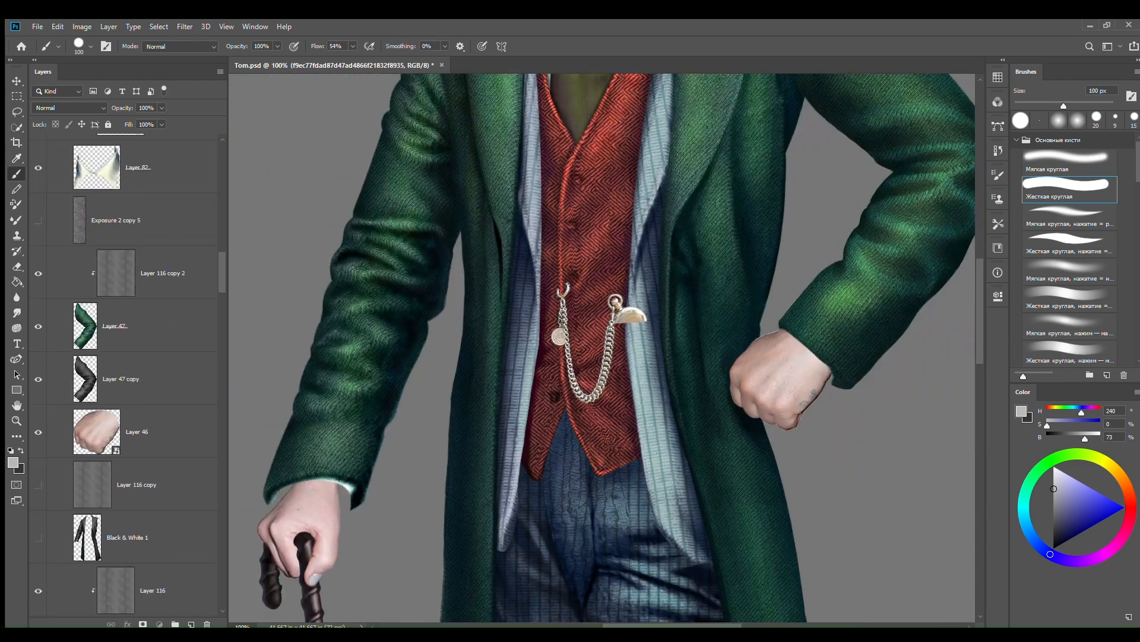
pyautogui.moveTo(163, 612); pyautogui.dragTo(152, 404)
# Step: Trace the engraved metal button in the dark fabric photo with a closed path and copy it to a new layer
pyautogui.hotkey('ctrl', '-')
pyautogui.hotkey('ctrl', '+')
pyautogui.hotkey('ctrl', '+')
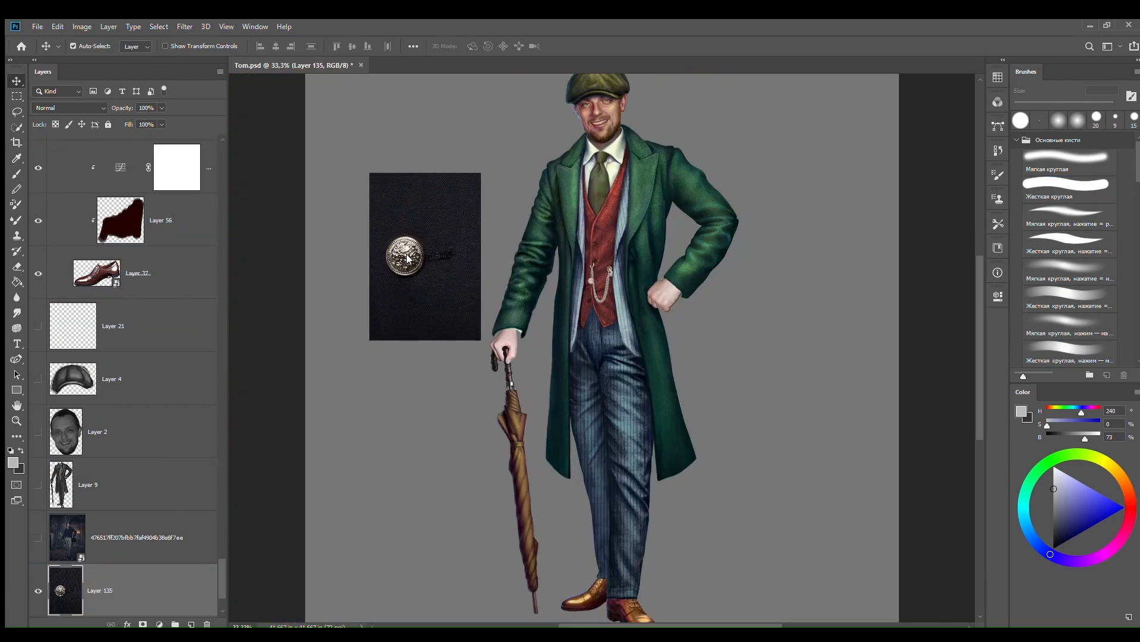
pyautogui.hotkey('ctrl', '+')
pyautogui.hotkey('ctrl', '+')
pyautogui.moveTo(285, 218); pyautogui.dragTo(774, 340)
pyautogui.hotkey('ctrl', '+')
pyautogui.hotkey('ctrl', '+')
pyautogui.click(25, 356)
pyautogui.click(452, 489)
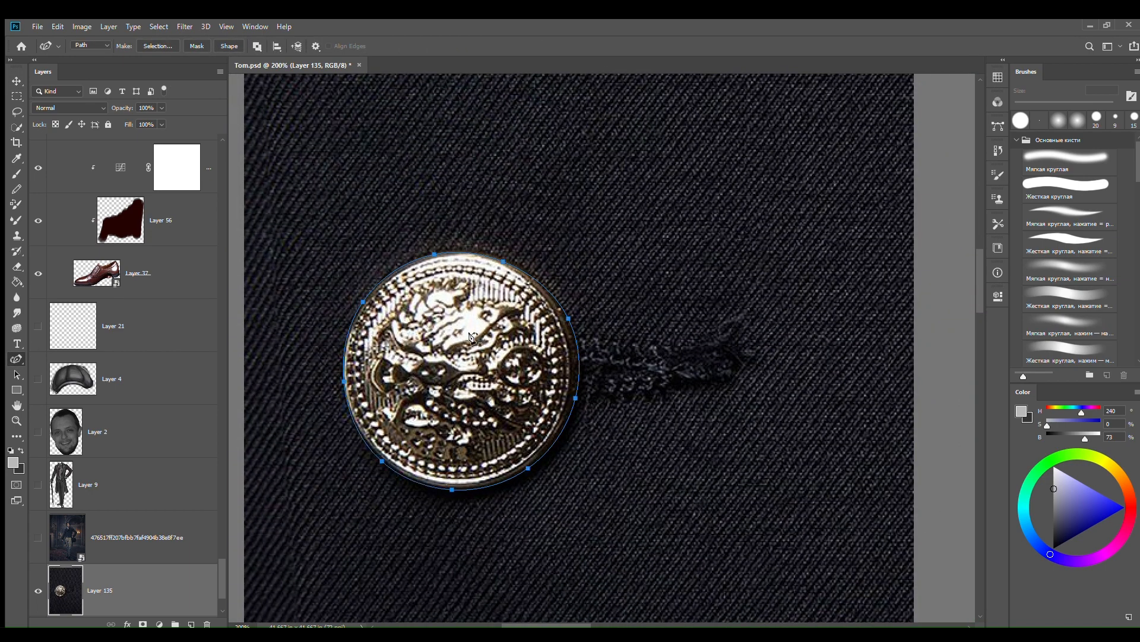
pyautogui.press('v')
pyautogui.hotkey('ctrl', 'Return')
pyautogui.hotkey('ctrl', 'j')
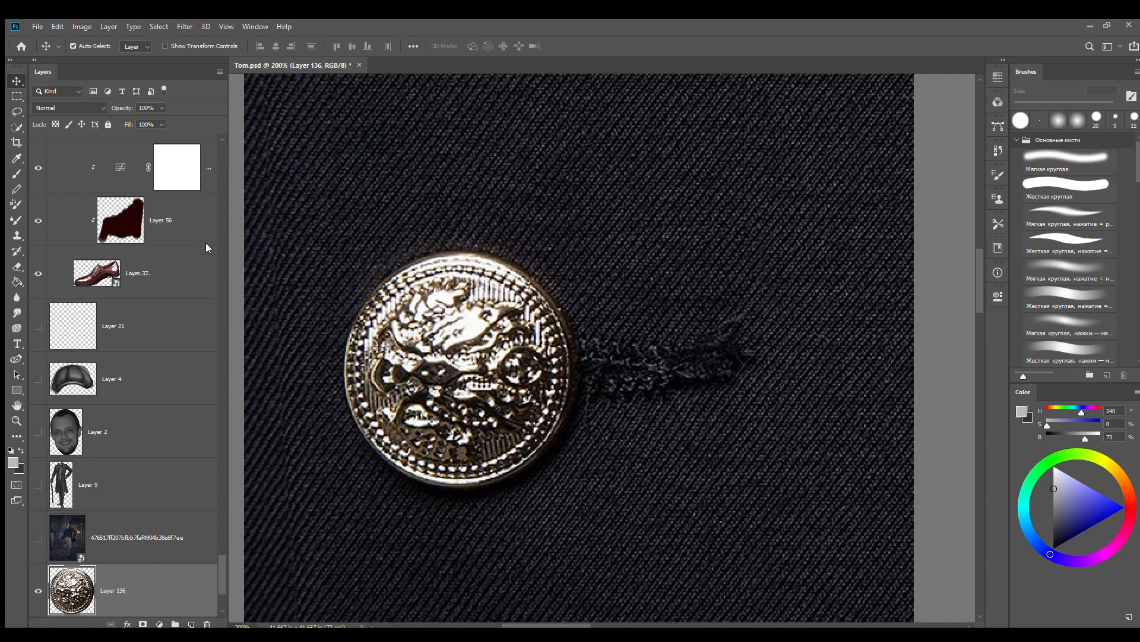
# Step: Move the metal button layer between the chain and Curves 4 layers, scale it to about 11.36% and place it on the waistcoat front
pyautogui.moveTo(162, 579); pyautogui.dragTo(165, 339)
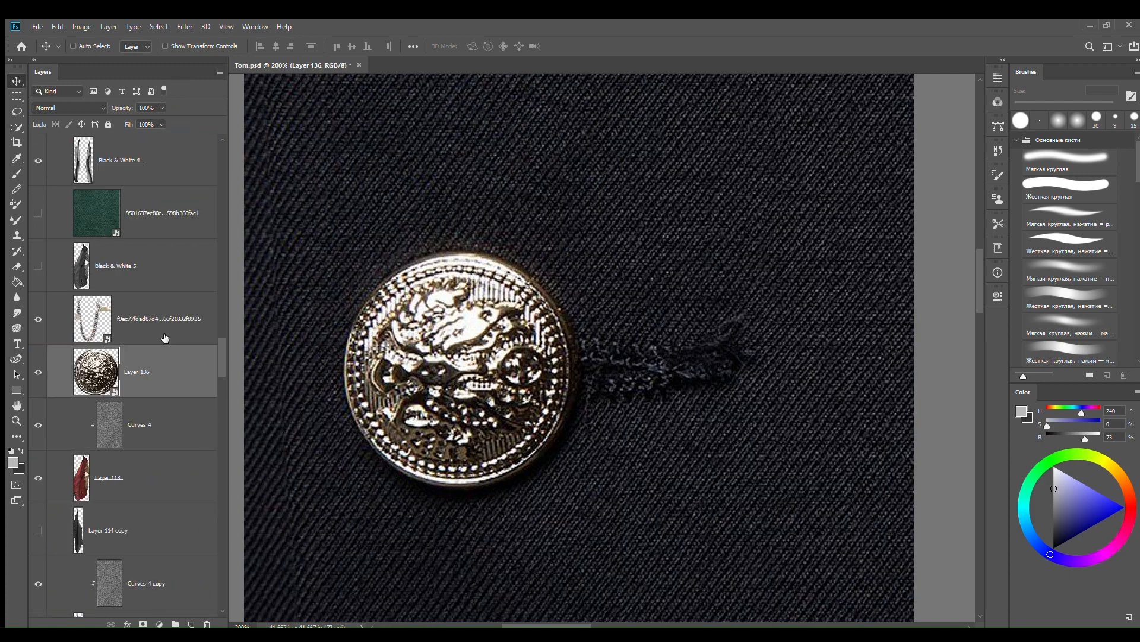
pyautogui.hotkey('ctrl', 't')
pyautogui.hotkey('ctrl', '-')
pyautogui.hotkey('ctrl', '-')
pyautogui.hotkey('ctrl', '-')
pyautogui.moveTo(572, 358); pyautogui.dragTo(685, 255)
pyautogui.hotkey('ctrl', '+')
pyautogui.hotkey('ctrl', '+')
pyautogui.hotkey('ctrl', '+')
pyautogui.hotkey('ctrl', '+')
pyautogui.moveTo(888, 216); pyautogui.dragTo(586, 519)
pyautogui.moveTo(569, 537); pyautogui.dragTo(581, 222)
pyautogui.hotkey('ctrl', '+')
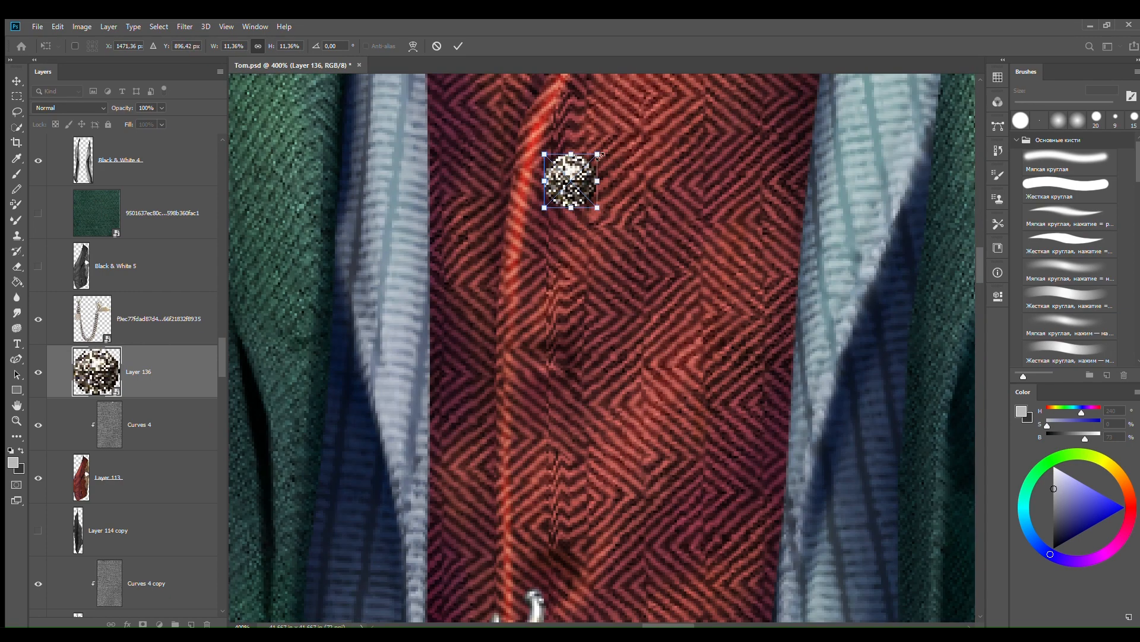
pyautogui.press('Return')
# Step: Duplicate the metal button down the waistcoat front into a six-button row, narrowing the lowest copy on the open flap
pyautogui.moveTo(600, 155); pyautogui.dragTo(556, 369)
pyautogui.moveTo(600, 485); pyautogui.dragTo(592, 285)
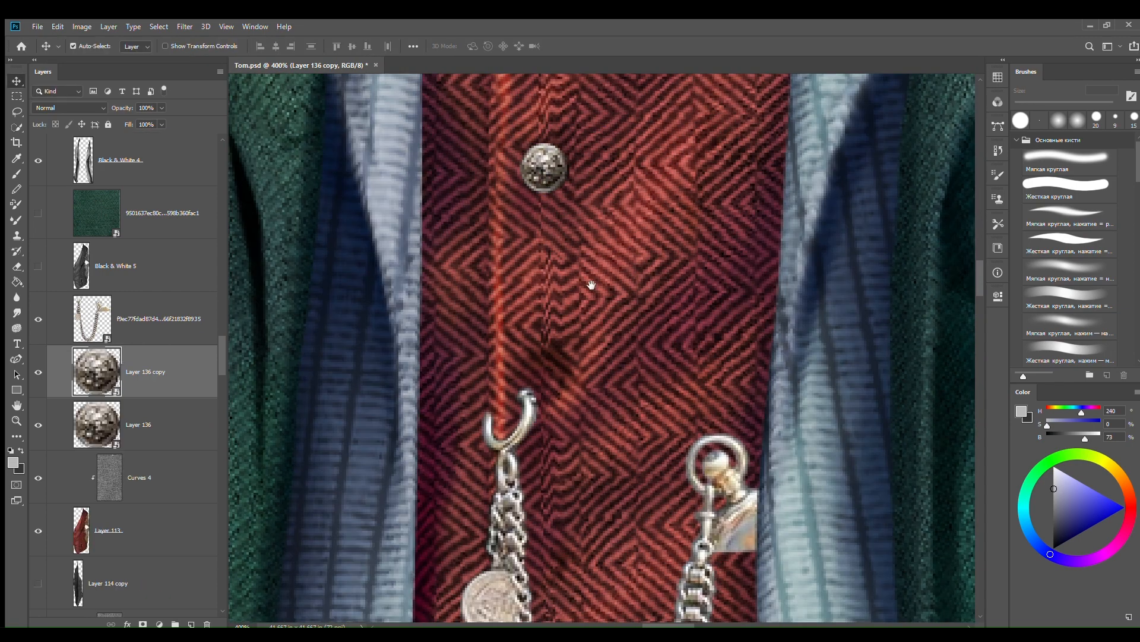
pyautogui.moveTo(544, 169); pyautogui.dragTo(517, 449)
pyautogui.moveTo(517, 449); pyautogui.dragTo(474, 390)
pyautogui.hotkey('ctrl', '-')
pyautogui.hotkey('ctrl', 't')
pyautogui.press('Return')
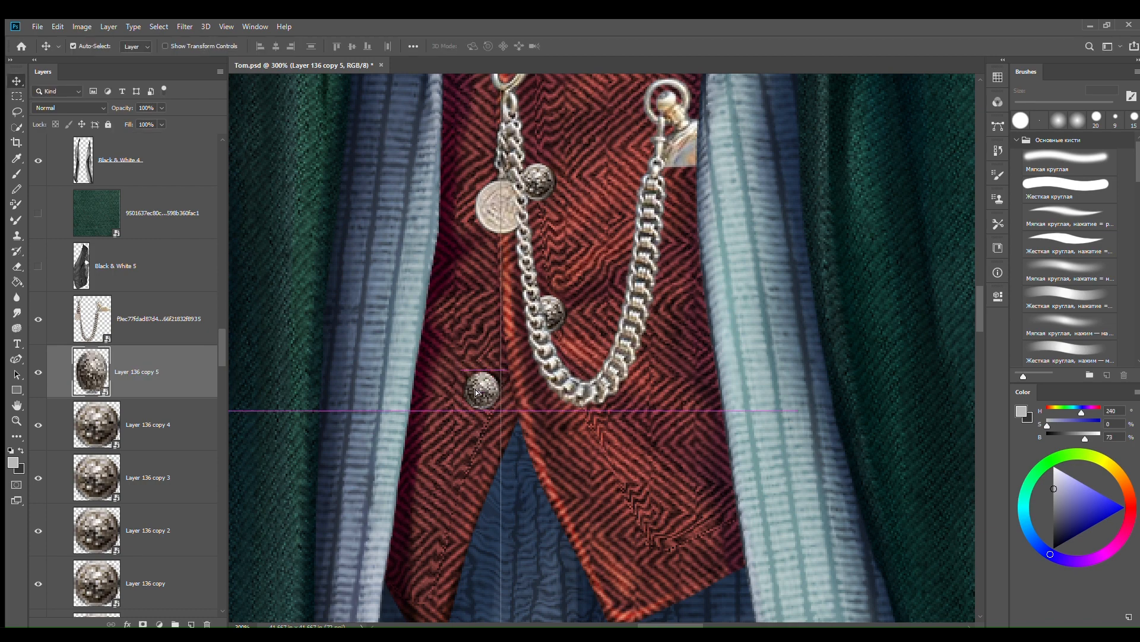
# Step: Adjust the position of the lowest metal button on the waistcoat's open flap
pyautogui.hotkey('ctrl', '-')
pyautogui.hotkey('ctrl', '-')
pyautogui.hotkey('ctrl', '-')
pyautogui.hotkey('ctrl', '+')
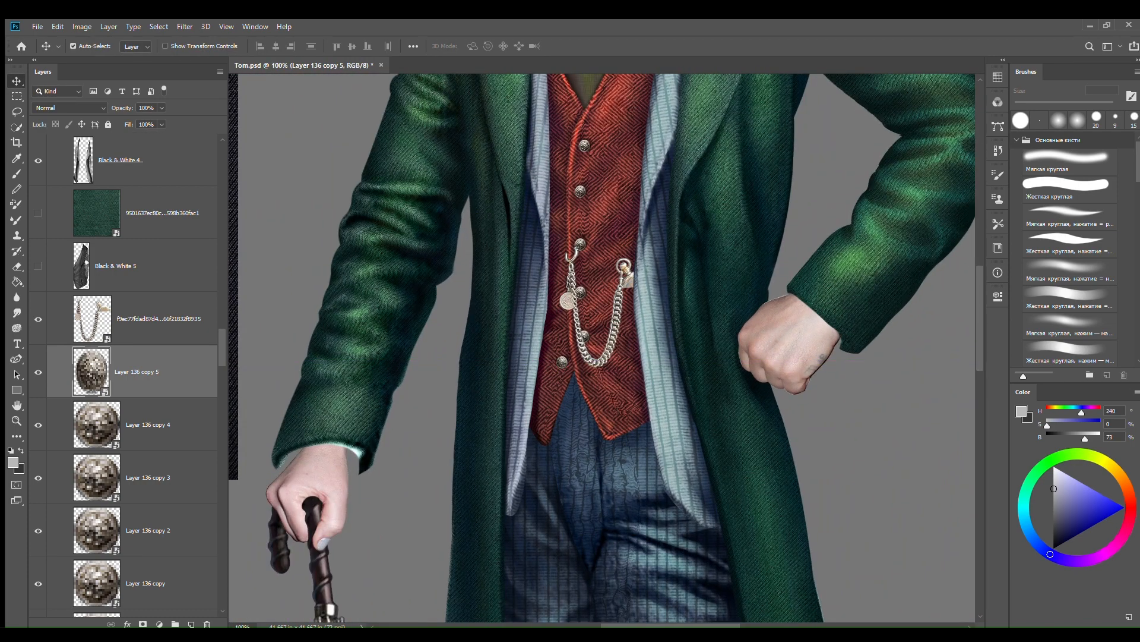
pyautogui.moveTo(558, 358); pyautogui.dragTo(555, 363)
pyautogui.hotkey('ctrl', '+')
pyautogui.hotkey('ctrl', '+')
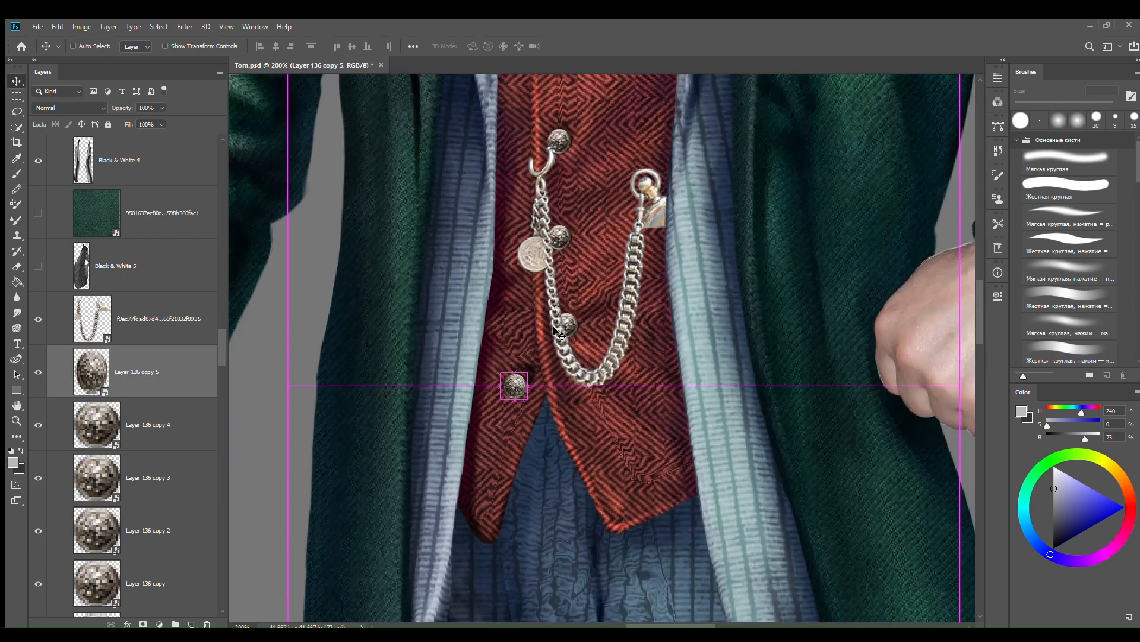
pyautogui.moveTo(574, 161); pyautogui.dragTo(624, 304)
pyautogui.moveTo(514, 539); pyautogui.dragTo(523, 527)
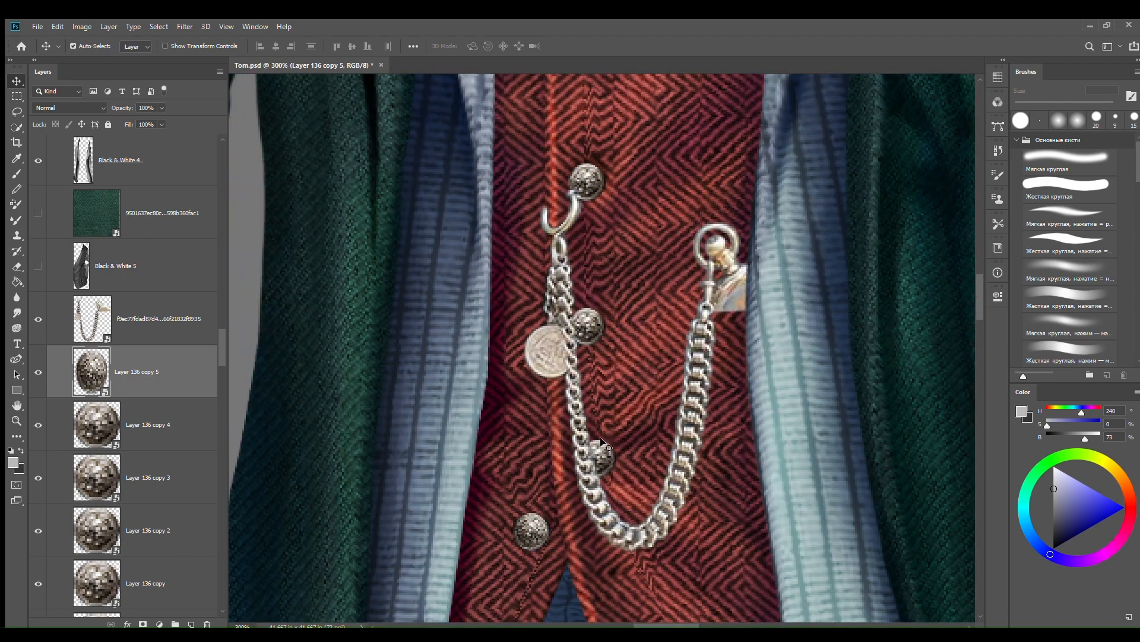
# Step: Nudge the remaining metal buttons into even alignment along the waistcoat's front edge
pyautogui.moveTo(598, 454); pyautogui.dragTo(597, 441)
pyautogui.moveTo(587, 326); pyautogui.dragTo(579, 504)
pyautogui.moveTo(581, 374); pyautogui.dragTo(581, 374)
pyautogui.moveTo(575, 303); pyautogui.dragTo(572, 418)
pyautogui.moveTo(579, 331); pyautogui.dragTo(578, 336)
pyautogui.moveTo(586, 193); pyautogui.dragTo(585, 198)
pyautogui.hotkey('ctrl', '-')
pyautogui.hotkey('ctrl', '-')
pyautogui.hotkey('ctrl', '-')
pyautogui.hotkey('ctrl', '-')
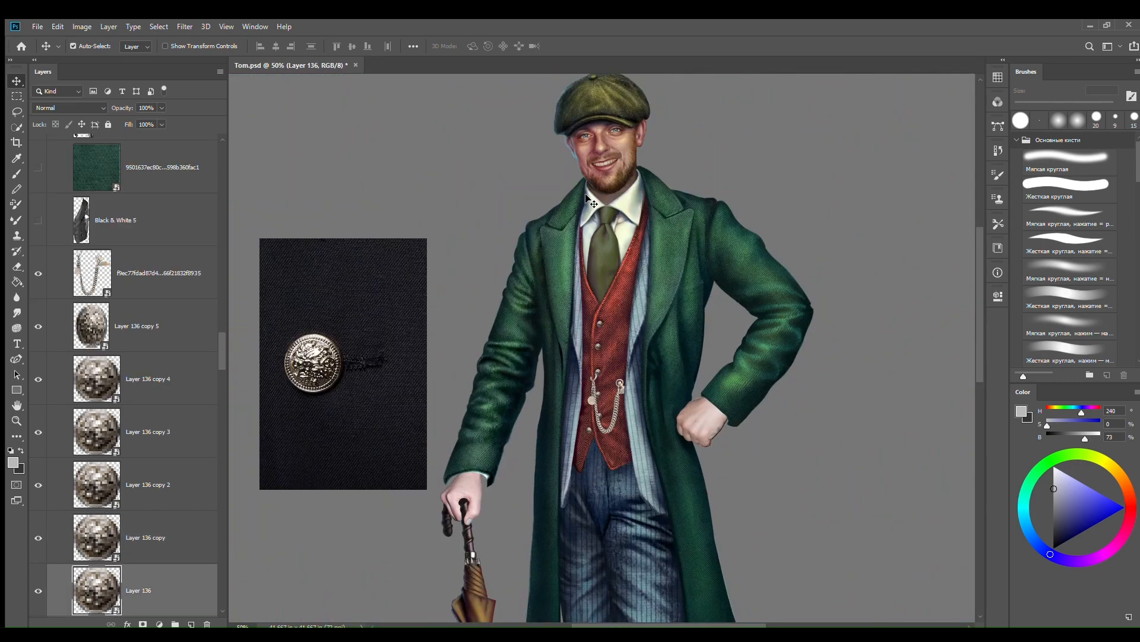
# Step: Trace the brown four-hole button in the navy fabric photo with a closed path and copy it to a new layer
pyautogui.hotkey('ctrl', '-')
pyautogui.hotkey('ctrl', '+')
pyautogui.hotkey('ctrl', '+')
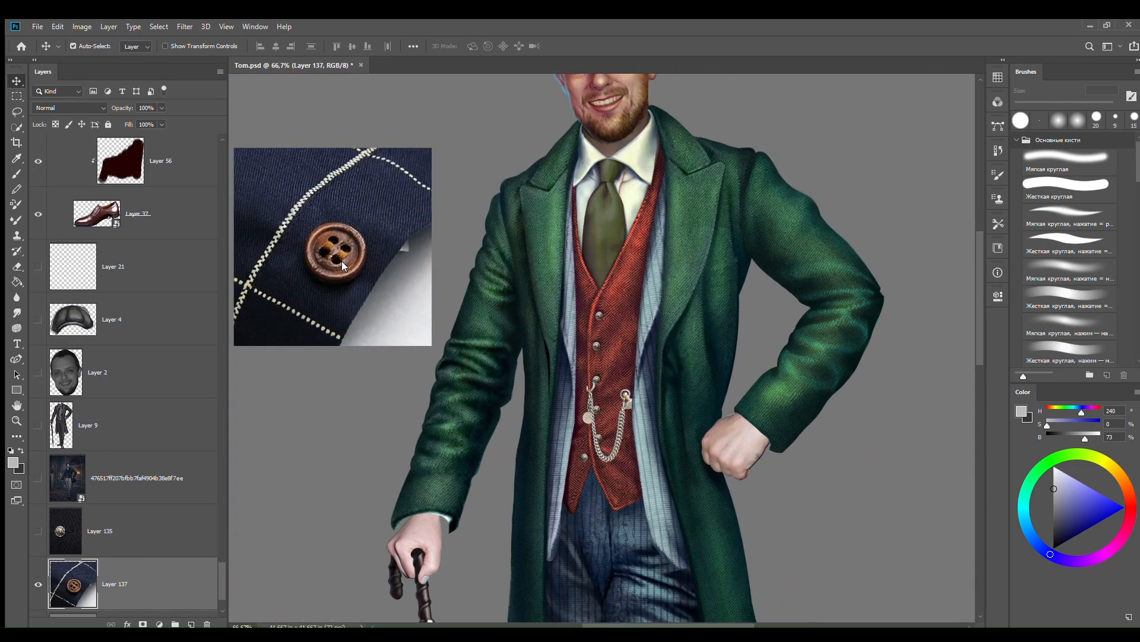
pyautogui.hotkey('ctrl', '+')
pyautogui.hotkey('ctrl', '+')
pyautogui.moveTo(385, 293); pyautogui.dragTo(922, 475)
pyautogui.moveTo(465, 333); pyautogui.dragTo(595, 374)
pyautogui.press('p')
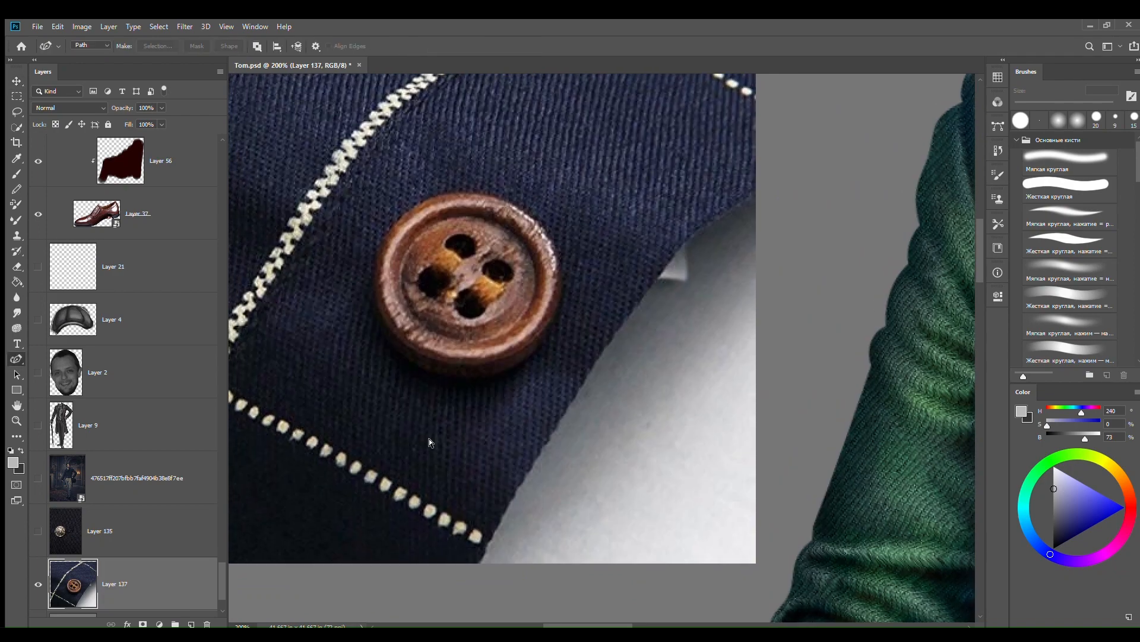
pyautogui.hotkey('ctrl', '+')
pyautogui.moveTo(418, 331); pyautogui.dragTo(580, 410)
pyautogui.click(481, 453)
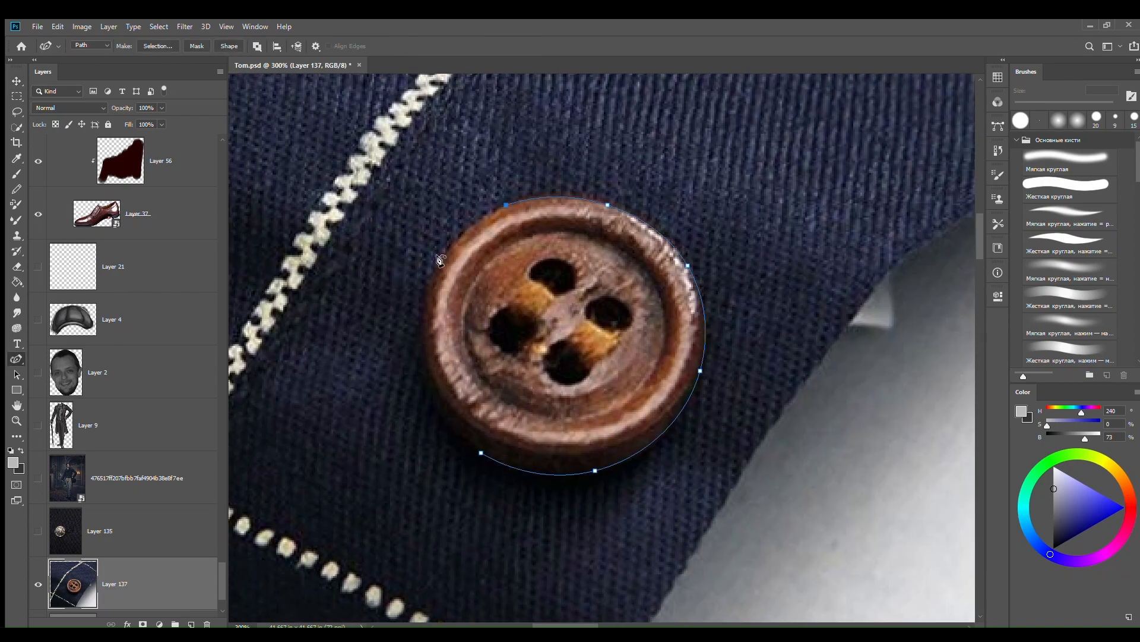
pyautogui.click(481, 453)
pyautogui.hotkey('ctrl', 'Return')
pyautogui.hotkey('ctrl', 'j')
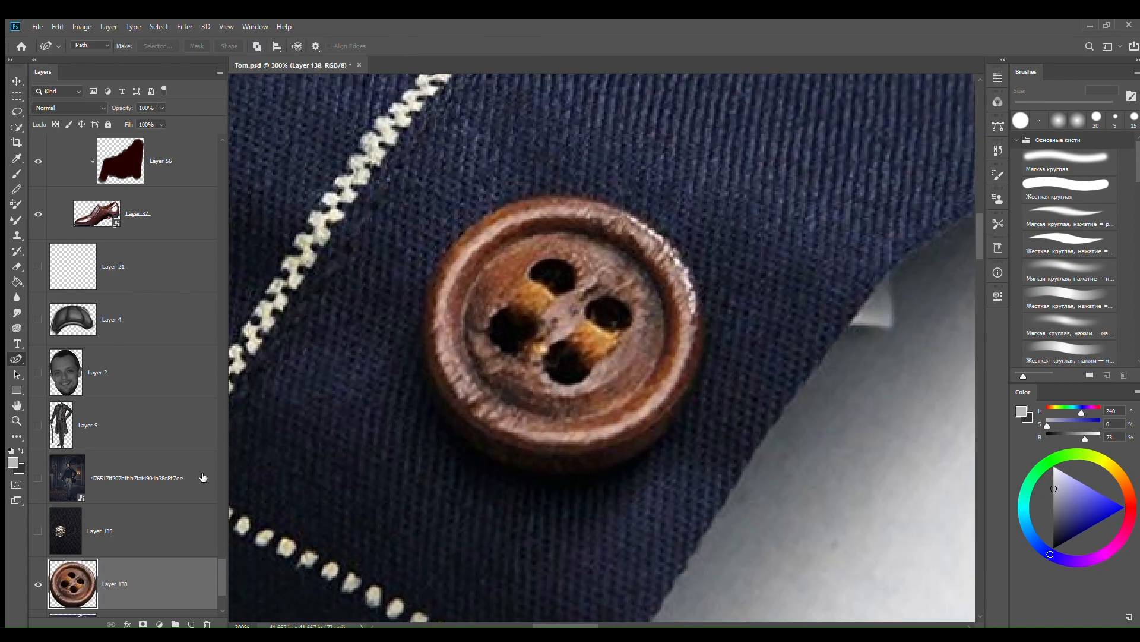
# Step: Move the cut-out brown button layer up the stack to directly below the Layer 48 copy hand layer
pyautogui.press('v')
pyautogui.moveTo(171, 273); pyautogui.dragTo(166, 172)
pyautogui.scroll(10, 124, 374)
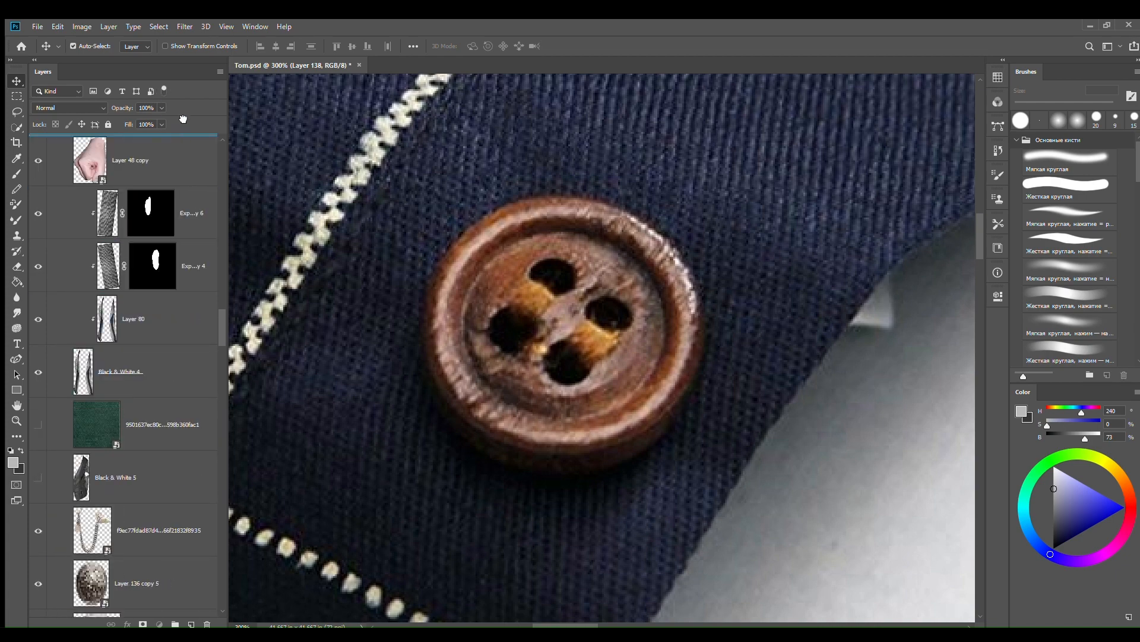
pyautogui.moveTo(206, 625); pyautogui.dragTo(178, 442)
# Step: Shrink the brown button to about 24%, rotate it and bring it over the red waistcoat
pyautogui.hotkey('ctrl', '-')
pyautogui.hotkey('ctrl', '-')
pyautogui.hotkey('ctrl', '-')
pyautogui.hotkey('ctrl', 't')
pyautogui.moveTo(588, 349); pyautogui.dragTo(819, 408)
pyautogui.moveTo(795, 373); pyautogui.dragTo(577, 475)
pyautogui.hotkey('ctrl', '+')
pyautogui.hotkey('ctrl', '+')
pyautogui.moveTo(620, 112); pyautogui.dragTo(498, 234)
pyautogui.moveTo(467, 266); pyautogui.dragTo(612, 347)
pyautogui.moveTo(596, 367); pyautogui.dragTo(631, 207)
pyautogui.moveTo(641, 202); pyautogui.dragTo(604, 189)
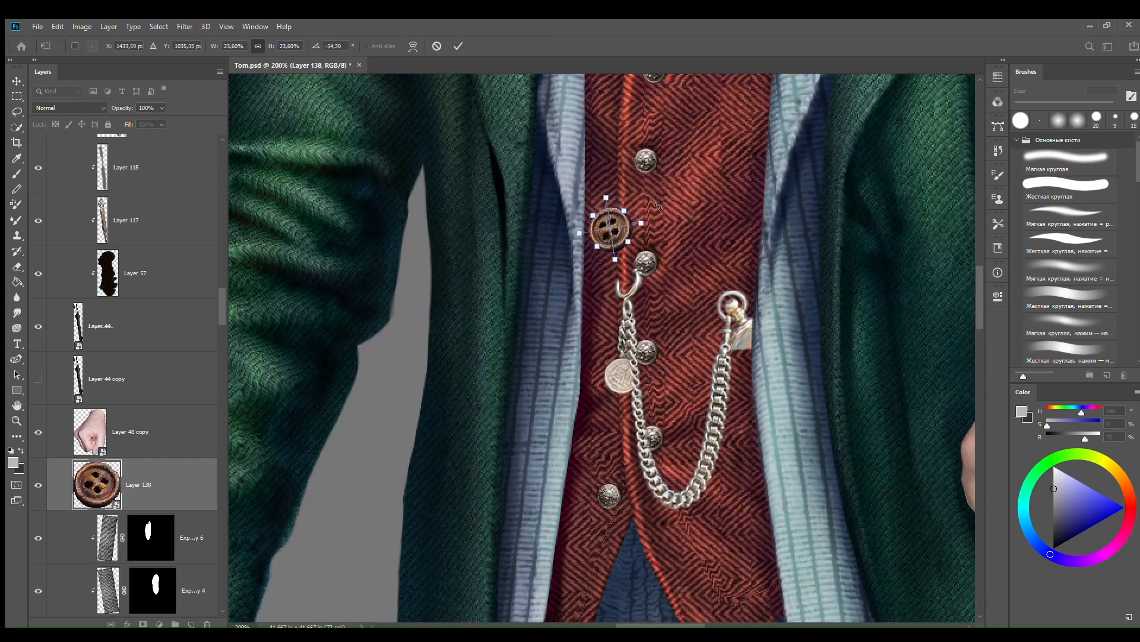
# Step: Scale the brown button to 20.8%, tilt and narrow it, and place it on the blue striped jacket's front edge
pyautogui.moveTo(611, 228); pyautogui.dragTo(552, 358)
pyautogui.moveTo(553, 358); pyautogui.dragTo(612, 273)
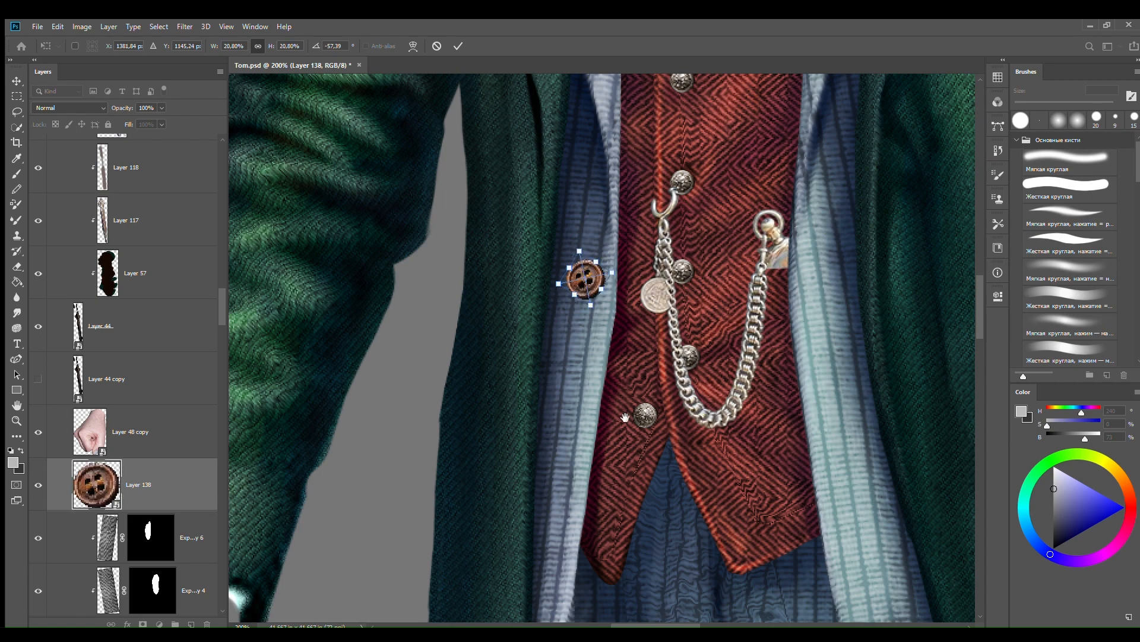
pyautogui.moveTo(627, 420); pyautogui.dragTo(627, 316)
pyautogui.moveTo(588, 173); pyautogui.dragTo(619, 198)
pyautogui.moveTo(553, 178); pyautogui.dragTo(562, 179)
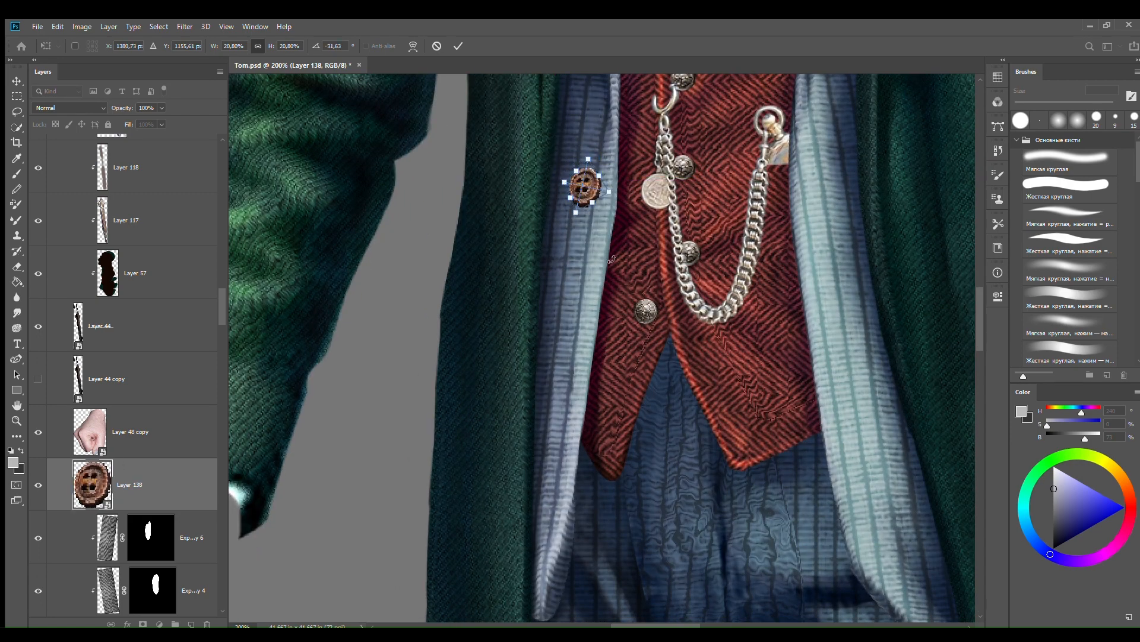
pyautogui.press('Return')
# Step: Duplicate the brown button lower down the striped jacket's front edge and adjust the copy's shape to fit
pyautogui.moveTo(594, 237); pyautogui.dragTo(569, 407)
pyautogui.hotkey('ctrl', 't')
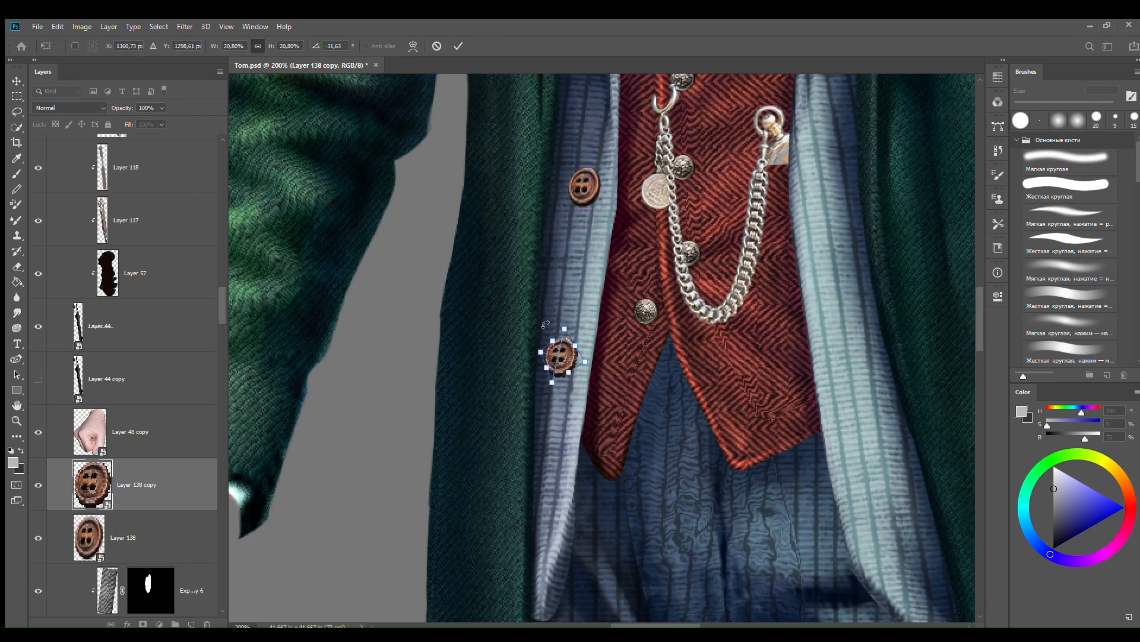
pyautogui.moveTo(542, 351); pyautogui.dragTo(538, 351)
pyautogui.press('Return')
# Step: Hide the navy fabric reference photo beside the figure
pyautogui.hotkey('ctrl', '-')
pyautogui.hotkey('ctrl', '-')
pyautogui.hotkey('ctrl', '-')
pyautogui.hotkey('ctrl', '-')
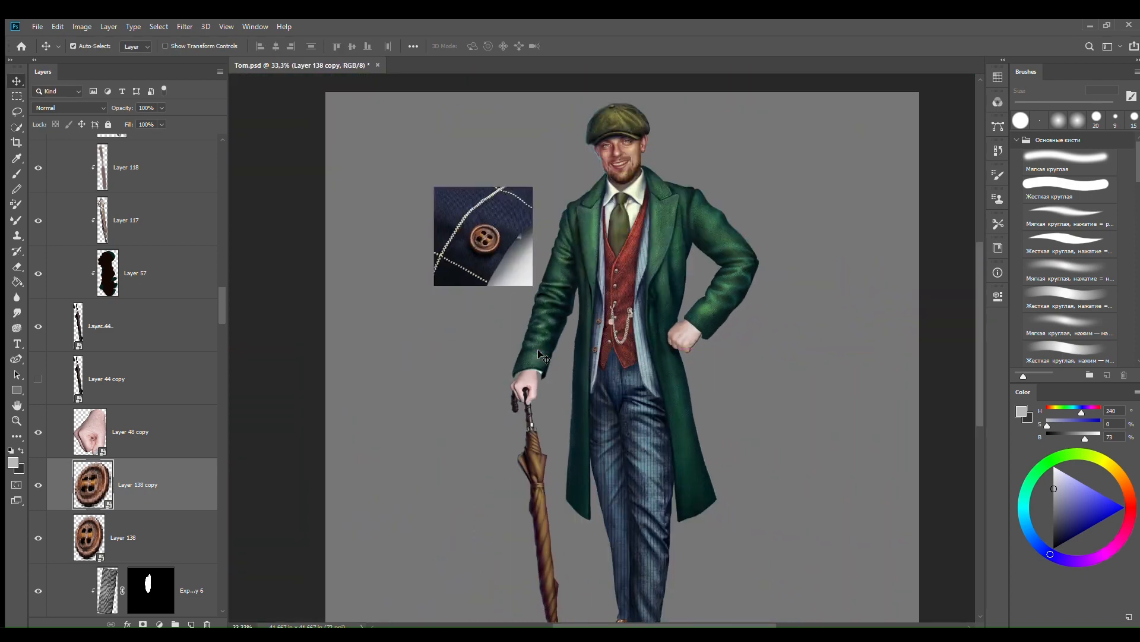
pyautogui.click(497, 257)
pyautogui.click(39, 591)
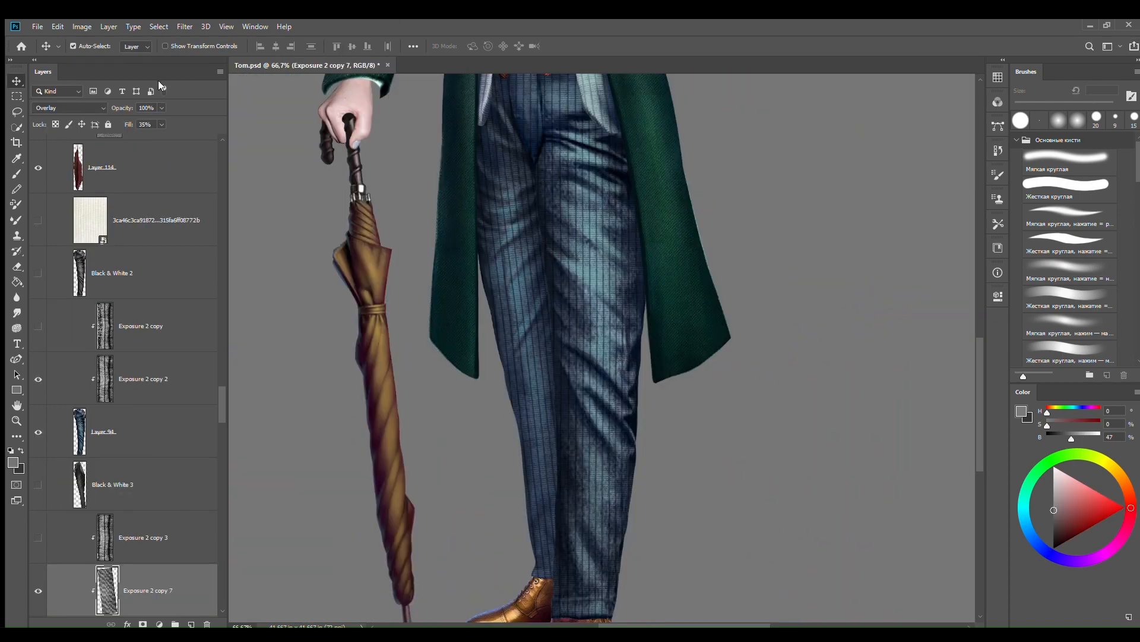
# Step: Add a new layer clipped to the trouser leg and prepare a 9 px hard round brush with pressure-controlled opacity in sampled dark blue
pyautogui.scroll(-4, 172, 292)
pyautogui.click(161, 384)
pyautogui.click(1060, 184)
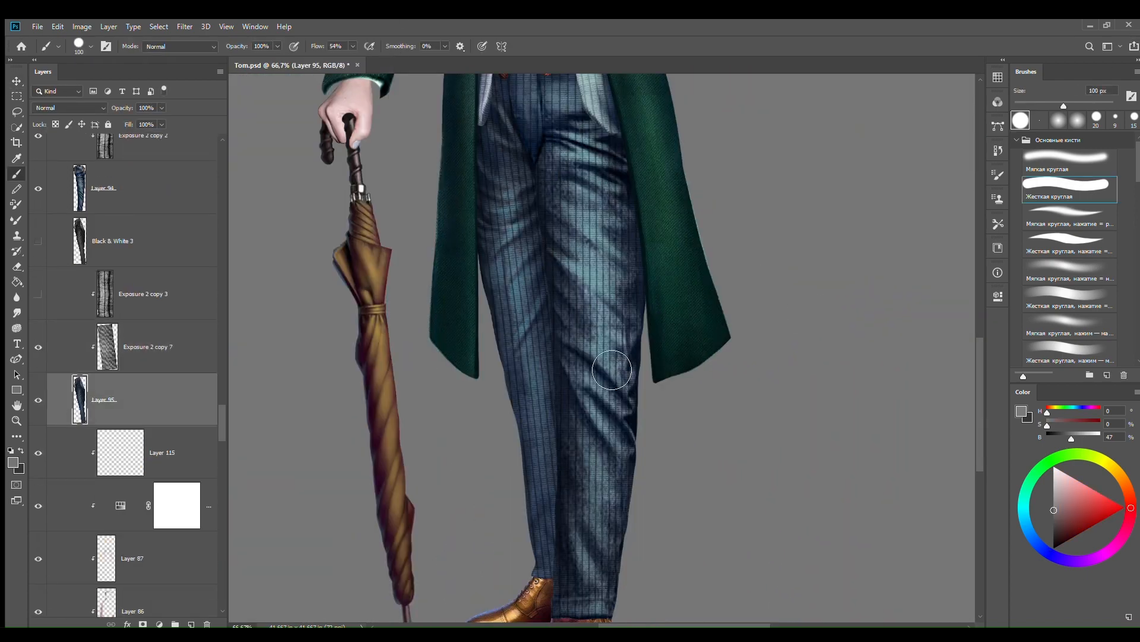
pyautogui.hotkey('ctrl', '+')
pyautogui.hotkey('ctrl', '+')
pyautogui.press('[')
pyautogui.press('[')
pyautogui.press('[')
pyautogui.press('[')
pyautogui.press('[')
pyautogui.press('[')
pyautogui.press('[')
pyautogui.press('[')
pyautogui.press('[')
pyautogui.press('[')
pyautogui.keyDown('alt'); pyautogui.click(466, 272); pyautogui.keyUp('alt')
pyautogui.press('[')
pyautogui.press('[')
pyautogui.press('[')
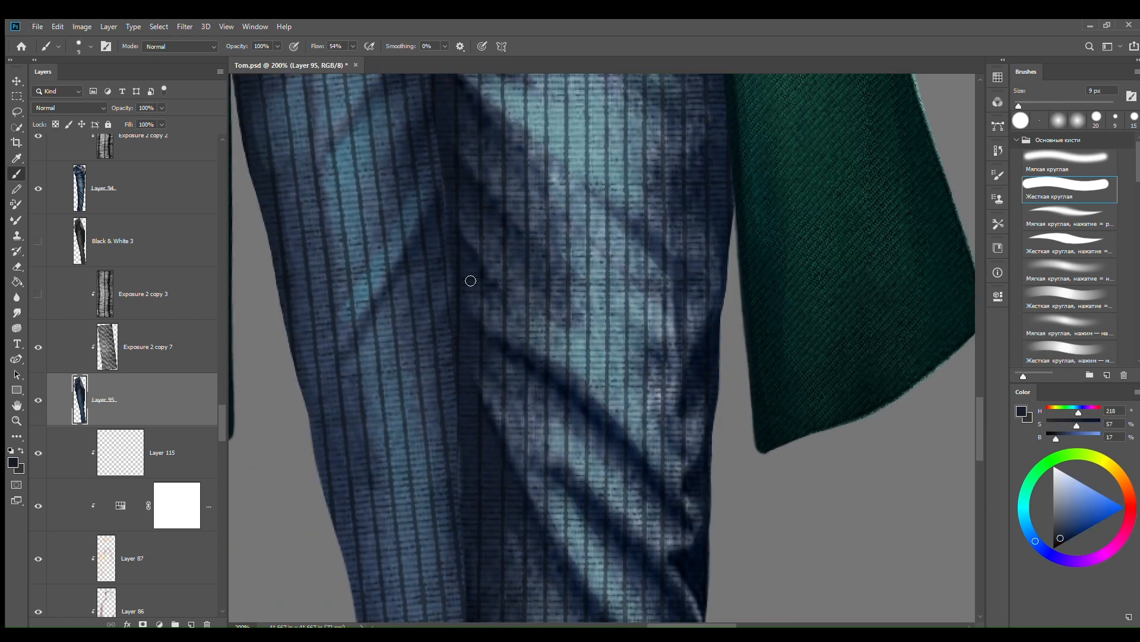
pyautogui.click(191, 624)
pyautogui.click(294, 46)
# Step: Paint dark blue strokes along the diagonal folds near the knee of the man's left trouser leg
pyautogui.moveTo(473, 347); pyautogui.dragTo(543, 382)
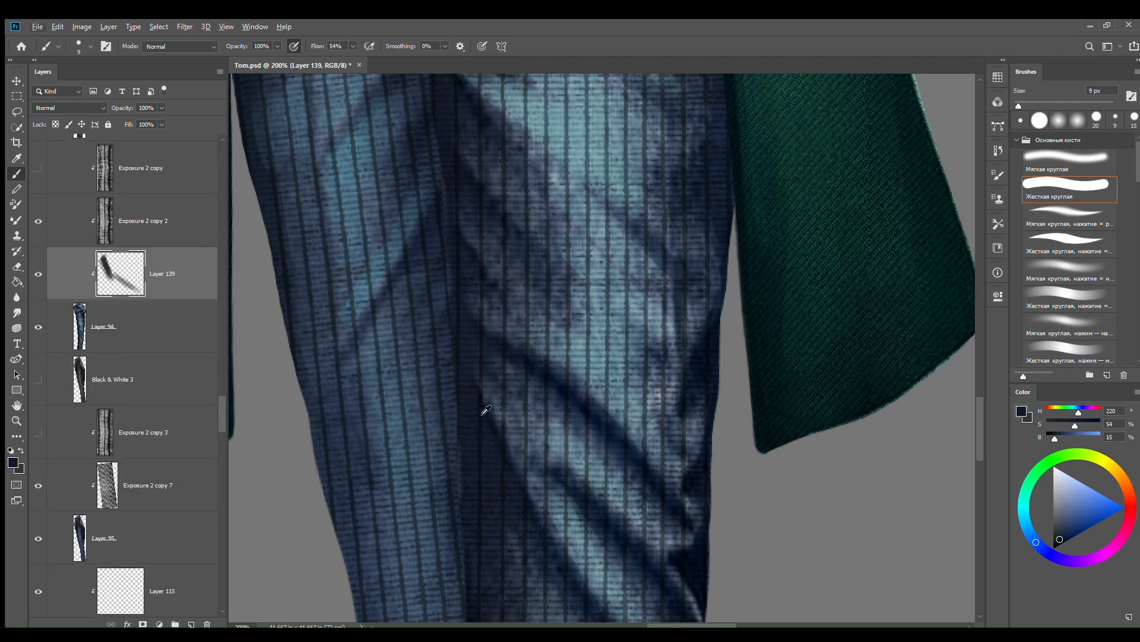
pyautogui.moveTo(462, 300); pyautogui.dragTo(499, 353)
pyautogui.moveTo(458, 241); pyautogui.dragTo(510, 291)
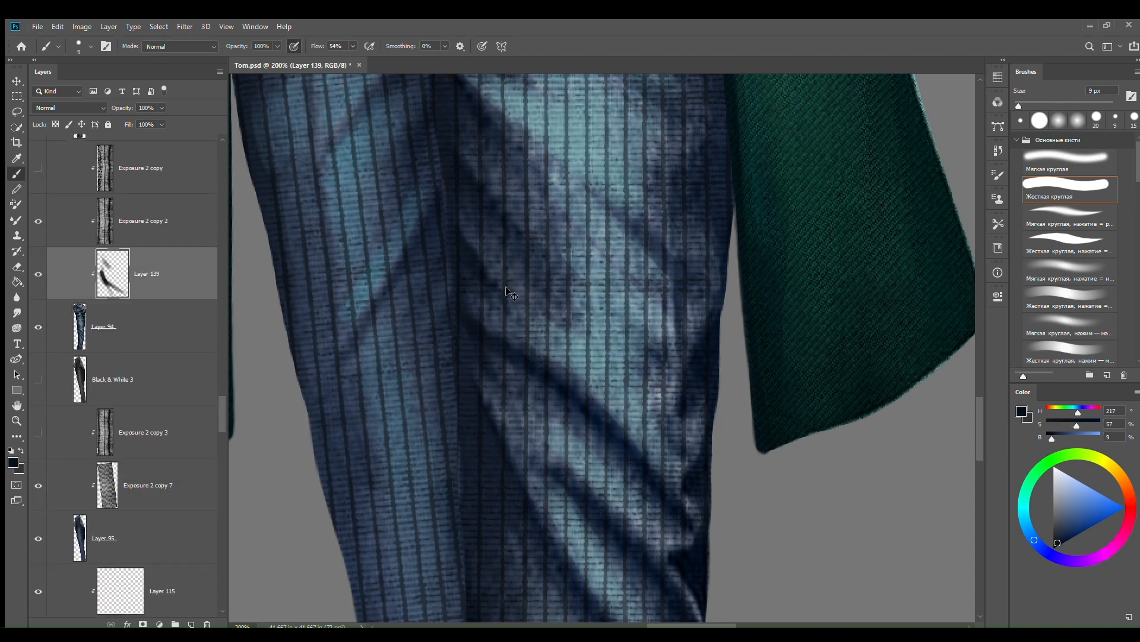
# Step: Paint lighter sampled blue strokes on the ridges between the folds of the left trouser leg
pyautogui.moveTo(710, 396); pyautogui.dragTo(645, 312)
pyautogui.keyDown('alt'); pyautogui.click(519, 282); pyautogui.keyUp('alt')
pyautogui.moveTo(518, 282); pyautogui.dragTo(590, 336)
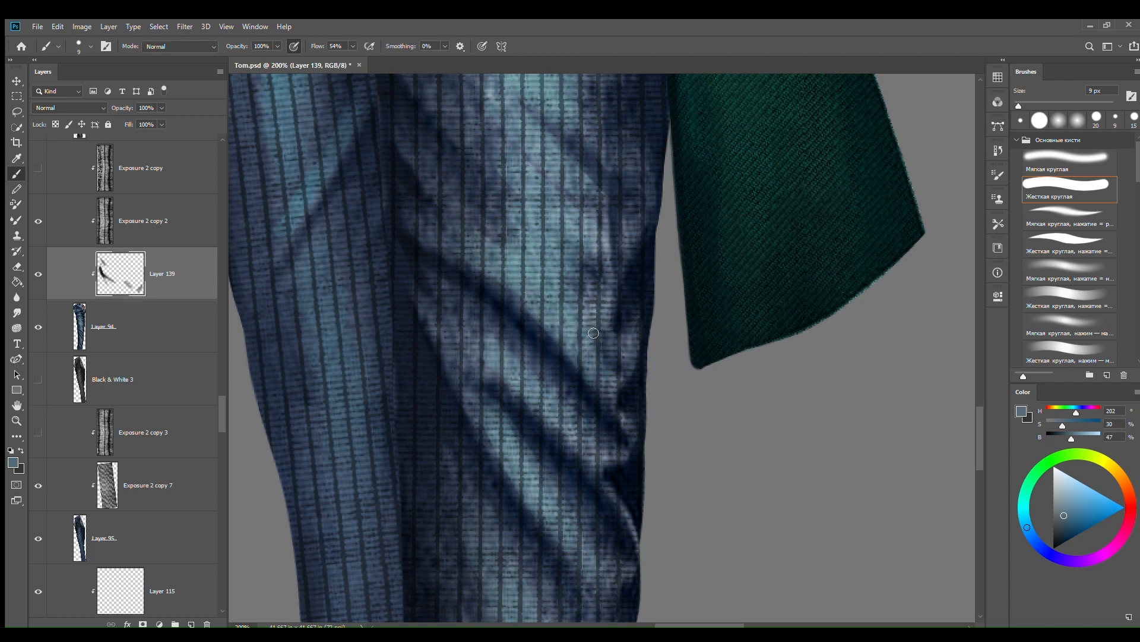
pyautogui.moveTo(624, 217); pyautogui.dragTo(627, 338)
pyautogui.moveTo(498, 215); pyautogui.dragTo(550, 255)
pyautogui.moveTo(471, 201); pyautogui.dragTo(508, 223)
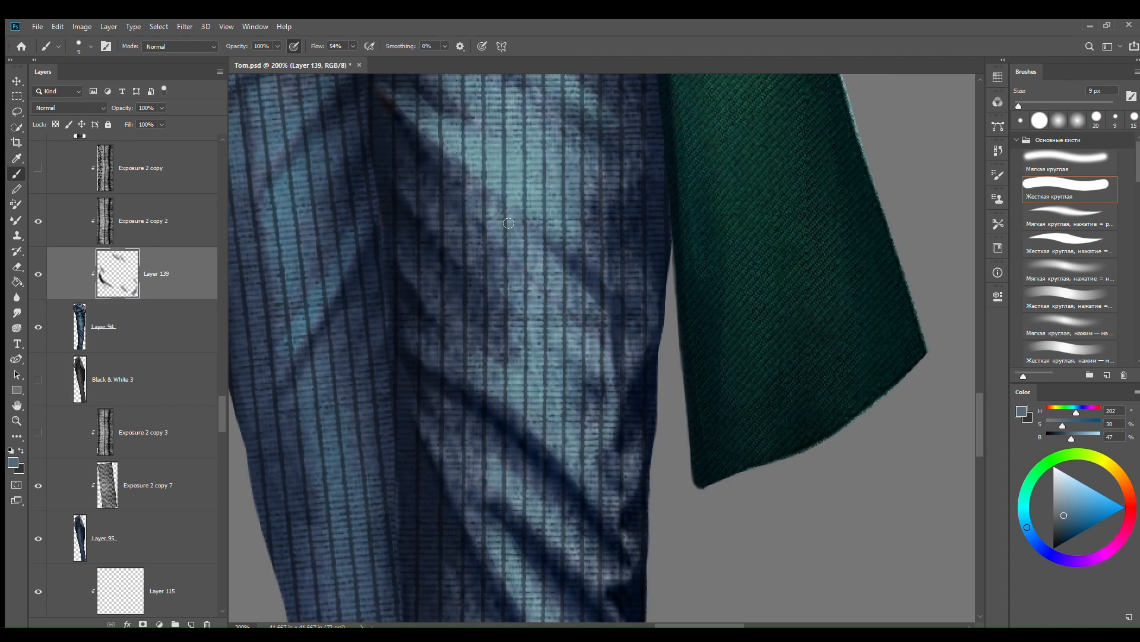
pyautogui.keyDown('alt'); pyautogui.click(517, 297); pyautogui.keyUp('alt')
pyautogui.moveTo(478, 260); pyautogui.dragTo(512, 289)
pyautogui.moveTo(464, 242); pyautogui.dragTo(514, 286)
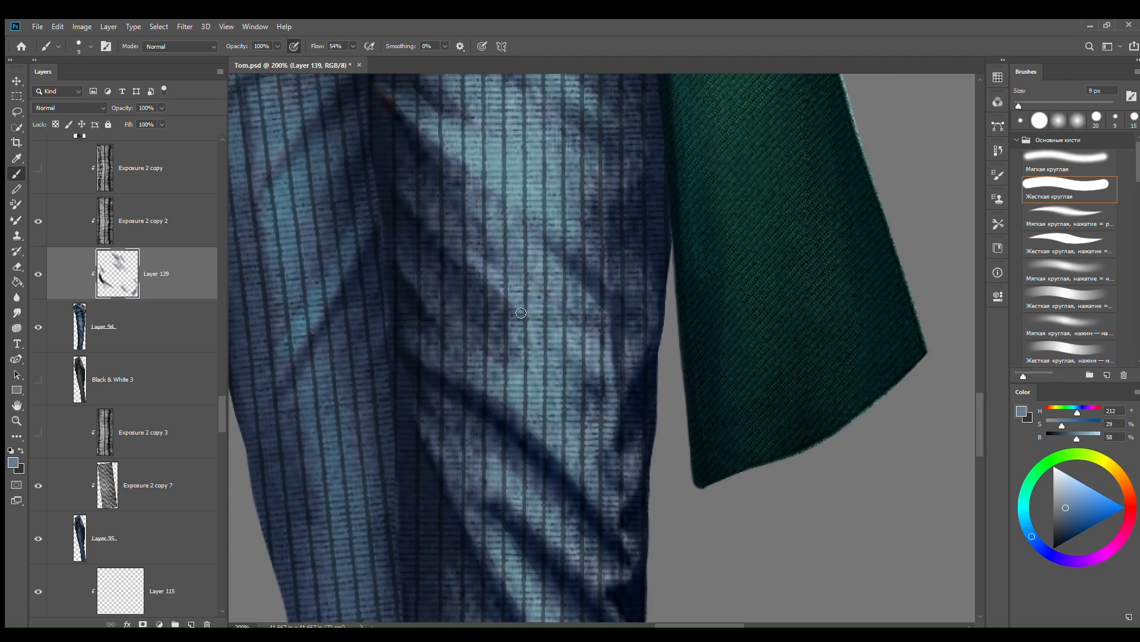
# Step: Hide the Exposure 2 copy 2 stripe texture and paint over the grainy area above the knee with sampled blue
pyautogui.click(38, 221)
pyautogui.moveTo(585, 299); pyautogui.dragTo(583, 338)
pyautogui.press(']')
pyautogui.press(']')
pyautogui.press(']')
pyautogui.keyDown('alt'); pyautogui.click(541, 383); pyautogui.keyUp('alt')
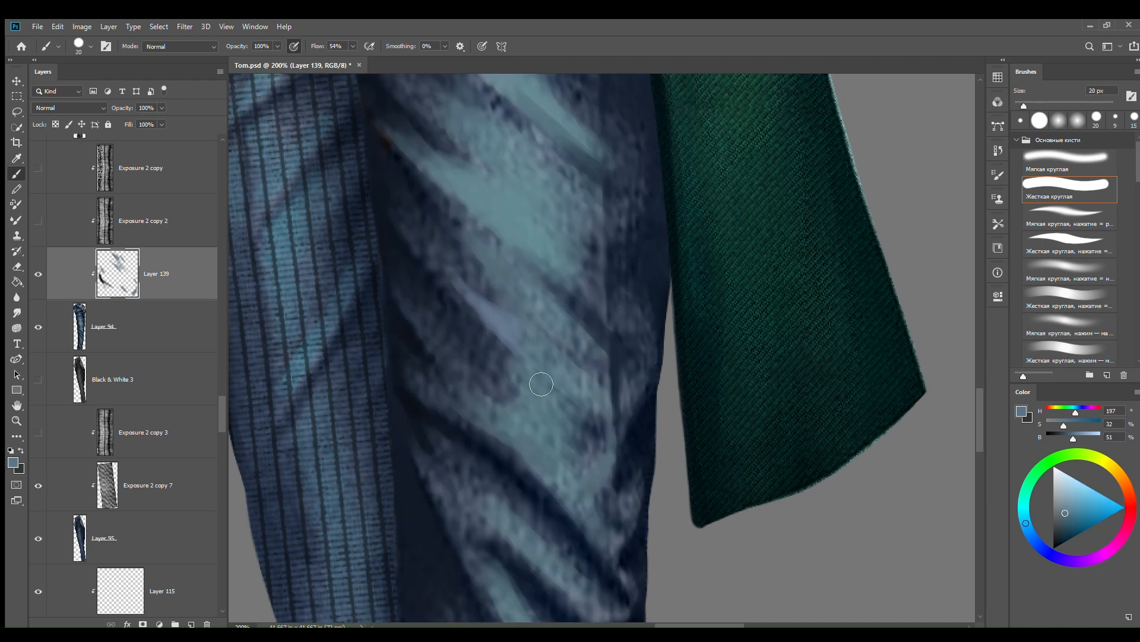
pyautogui.keyDown('alt'); pyautogui.click(531, 446); pyautogui.keyUp('alt')
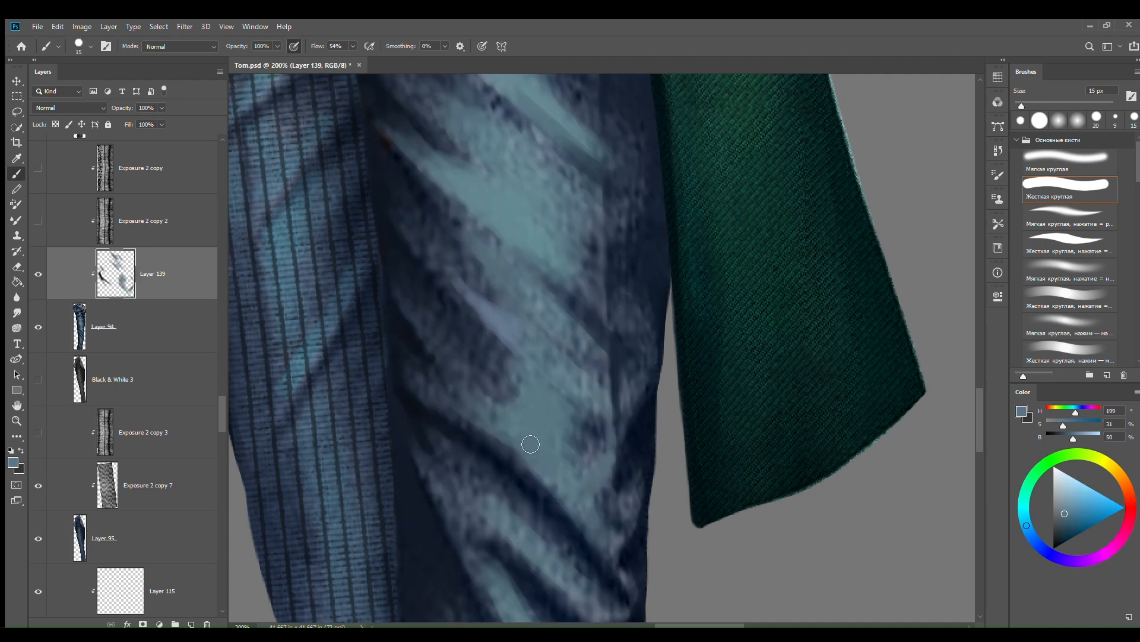
# Step: Extend and smooth the light blue streaks across the mid-thigh with the hard round brush
pyautogui.hotkey('ctrl', '-')
pyautogui.hotkey('ctrl', '+')
pyautogui.hotkey('ctrl', '+')
pyautogui.moveTo(562, 199); pyautogui.dragTo(603, 392)
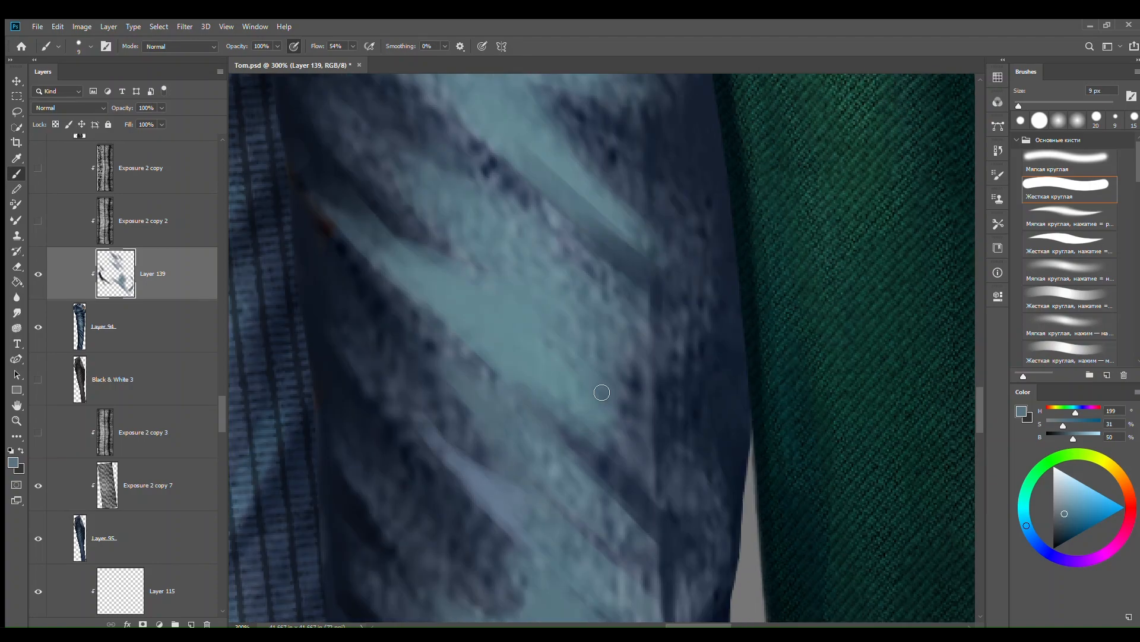
pyautogui.hotkey('ctrl', '-')
pyautogui.moveTo(496, 219)
pyautogui.mouseDown()
pyautogui.moveTo(494, 308)
pyautogui.moveTo(643, 385)
pyautogui.mouseUp()
pyautogui.keyDown('alt'); pyautogui.click(508, 316); pyautogui.keyUp('alt')
pyautogui.keyDown('alt'); pyautogui.click(499, 272); pyautogui.keyUp('alt')
# Step: Switch to the soft round brush at 20 px and blend the mid-thigh highlights with sampled blue tones
pyautogui.click(1068, 161)
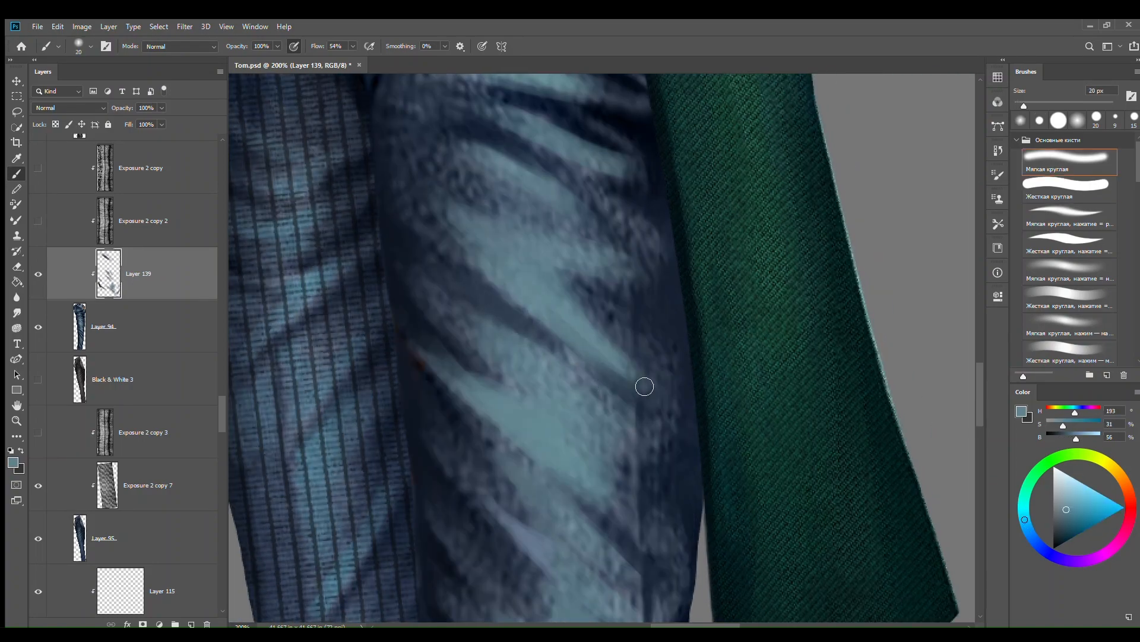
pyautogui.keyDown('alt'); pyautogui.click(581, 299); pyautogui.keyUp('alt')
pyautogui.moveTo(580, 299); pyautogui.dragTo(611, 298)
pyautogui.keyDown('alt'); pyautogui.click(453, 257); pyautogui.keyUp('alt')
pyautogui.keyDown('alt'); pyautogui.click(474, 237); pyautogui.keyUp('alt')
pyautogui.moveTo(469, 235); pyautogui.dragTo(421, 189)
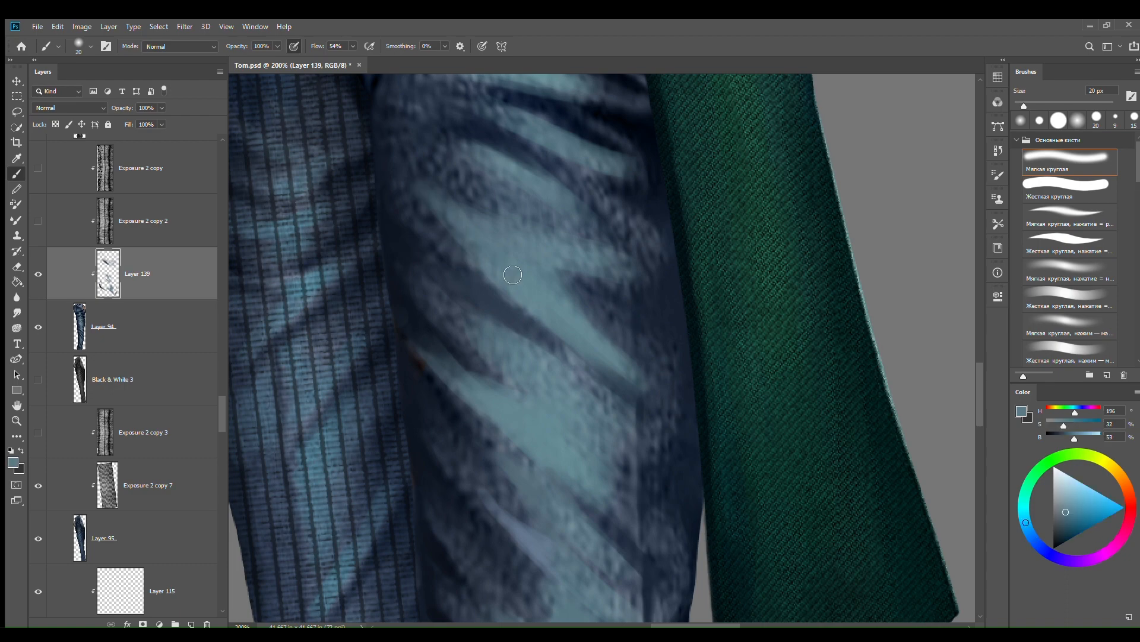
pyautogui.keyDown('alt'); pyautogui.click(424, 230); pyautogui.keyUp('alt')
pyautogui.keyDown('alt'); pyautogui.click(487, 349); pyautogui.keyUp('alt')
# Step: Paint soft light blue highlights along the upper-thigh creases below the striped jacket's hem
pyautogui.moveTo(535, 239); pyautogui.dragTo(548, 466)
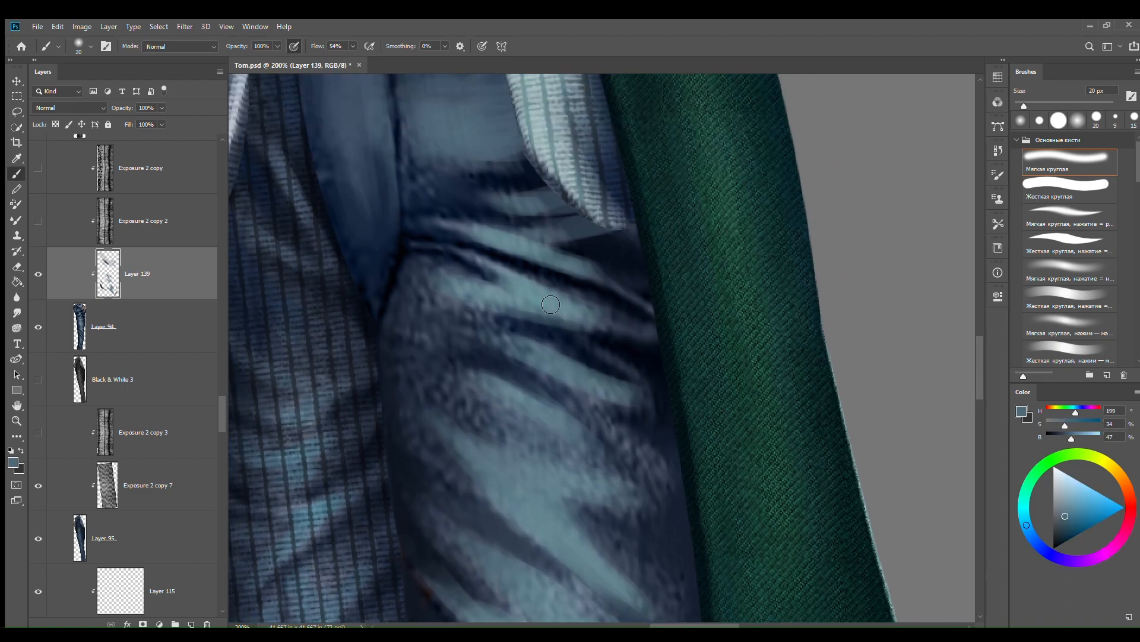
pyautogui.keyDown('alt'); pyautogui.click(536, 237); pyautogui.keyUp('alt')
pyautogui.moveTo(542, 246); pyautogui.dragTo(622, 285)
pyautogui.keyDown('alt'); pyautogui.click(525, 289); pyautogui.keyUp('alt')
pyautogui.moveTo(478, 264); pyautogui.dragTo(636, 331)
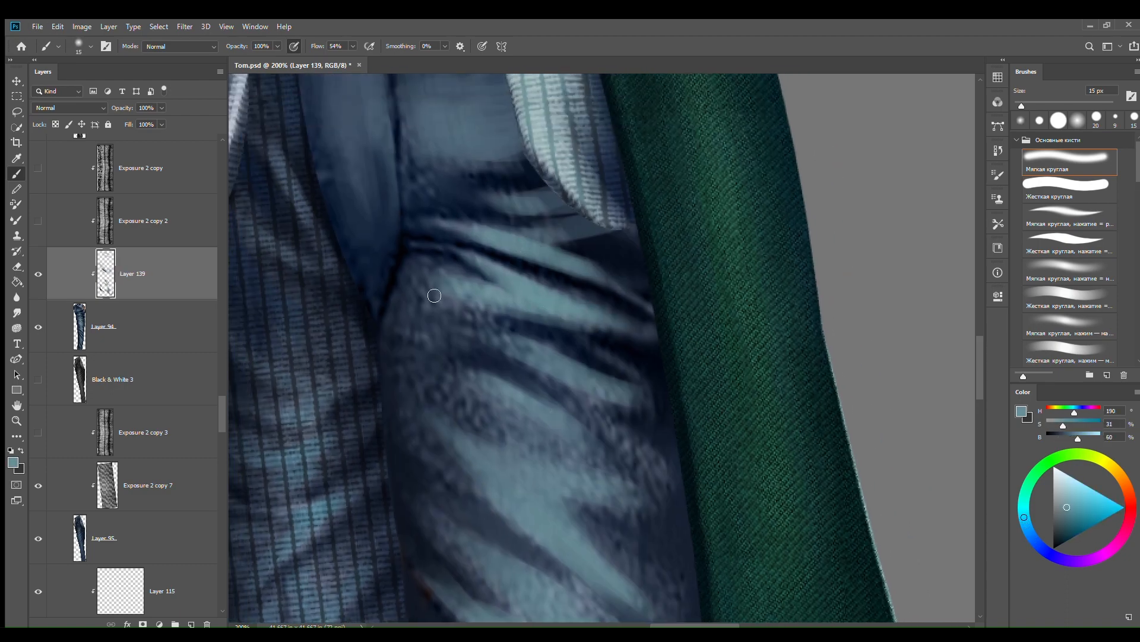
pyautogui.moveTo(478, 339)
pyautogui.mouseDown()
pyautogui.moveTo(555, 363)
pyautogui.moveTo(531, 358)
pyautogui.mouseUp()
pyautogui.moveTo(497, 344)
pyautogui.mouseDown()
pyautogui.moveTo(454, 335)
pyautogui.moveTo(438, 300)
pyautogui.moveTo(462, 307)
pyautogui.mouseUp()
pyautogui.keyDown('alt'); pyautogui.click(498, 306); pyautogui.keyUp('alt')
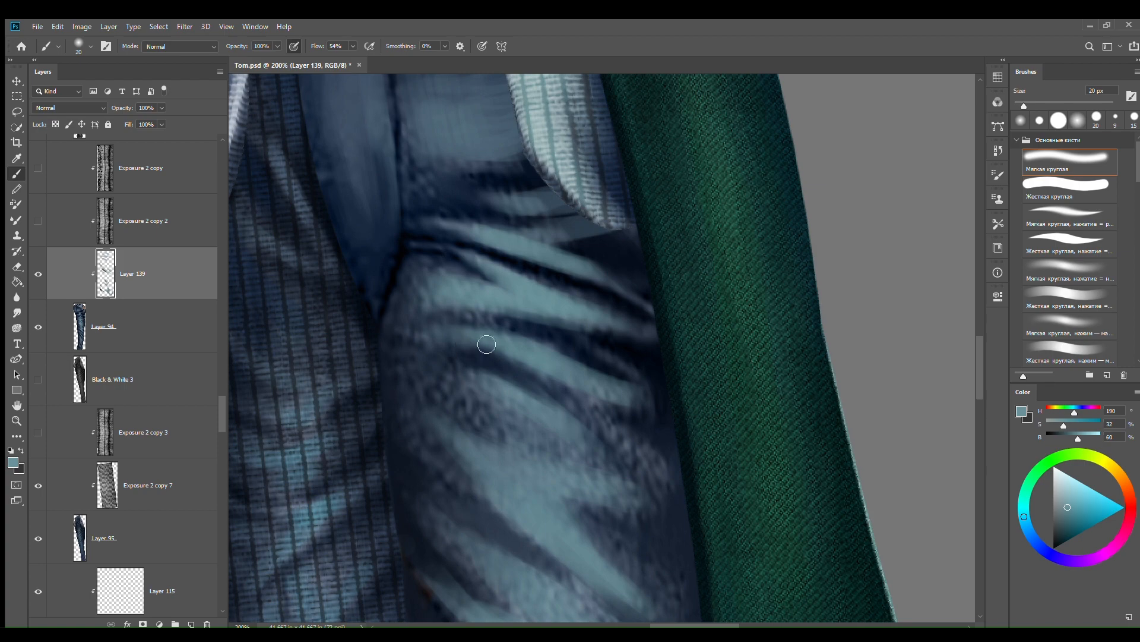
# Step: Blend the grainy patches beneath the upper-thigh creases using sampled dark and light blue
pyautogui.scroll(-3, 451, 309)
pyautogui.keyDown('alt'); pyautogui.click(511, 326); pyautogui.keyUp('alt')
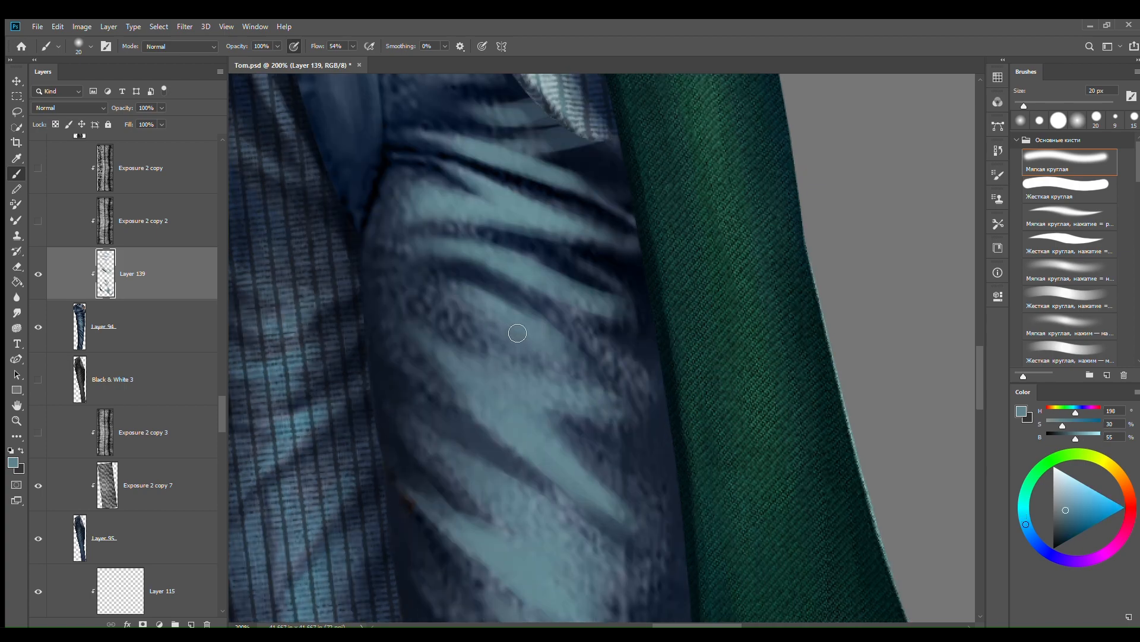
pyautogui.keyDown('alt'); pyautogui.click(587, 373); pyautogui.keyUp('alt')
pyautogui.moveTo(569, 346)
pyautogui.mouseDown()
pyautogui.moveTo(588, 361)
pyautogui.moveTo(549, 364)
pyautogui.mouseUp()
pyautogui.moveTo(583, 354); pyautogui.dragTo(535, 314)
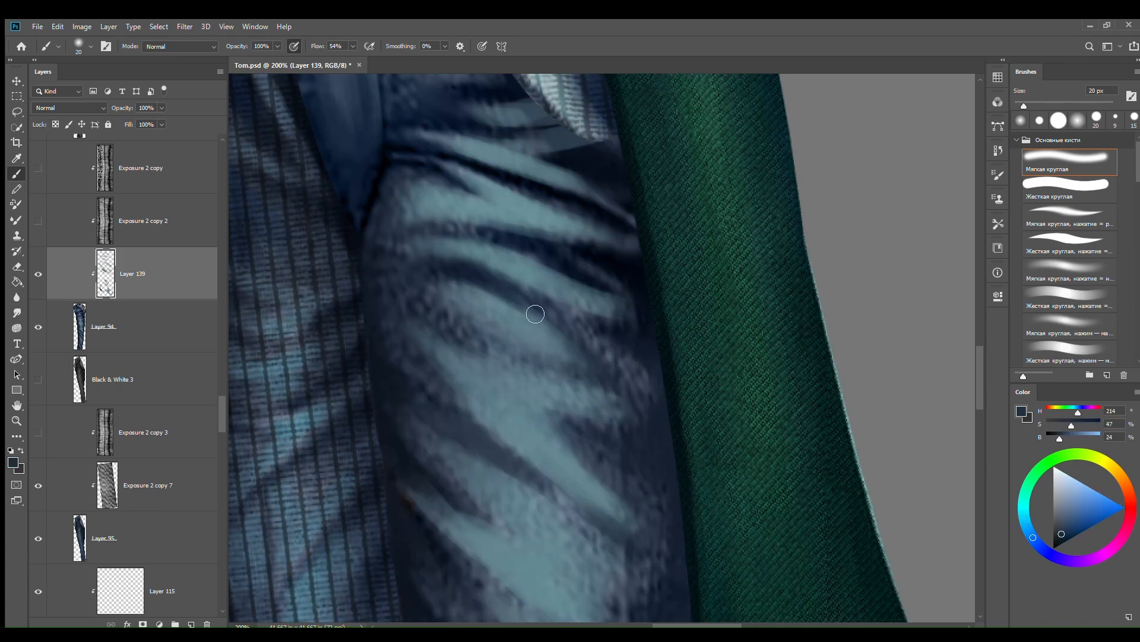
pyautogui.keyDown('alt'); pyautogui.click(520, 337); pyautogui.keyUp('alt')
pyautogui.moveTo(553, 441); pyautogui.dragTo(522, 336)
pyautogui.moveTo(389, 225); pyautogui.dragTo(411, 265)
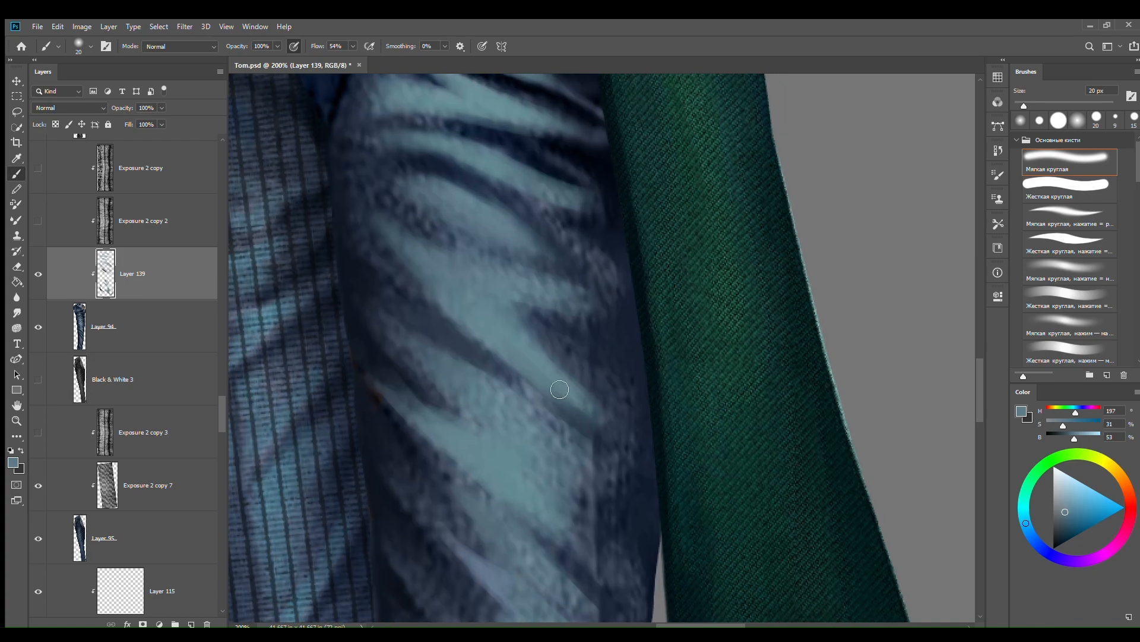
# Step: Enlarge the soft brush to 25 px and smooth the light area running diagonally down the thigh
pyautogui.press(']')
pyautogui.keyDown('alt'); pyautogui.click(535, 333); pyautogui.keyUp('alt')
pyautogui.moveTo(539, 340); pyautogui.dragTo(570, 381)
pyautogui.moveTo(548, 324); pyautogui.dragTo(536, 224)
pyautogui.moveTo(452, 299); pyautogui.dragTo(575, 381)
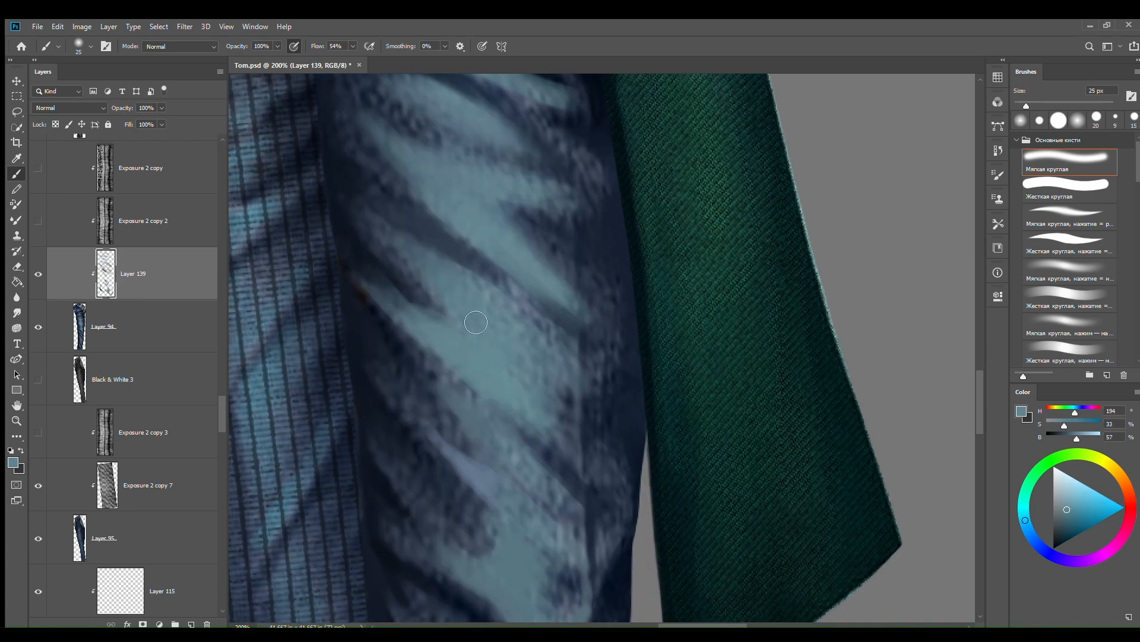
# Step: Reshape the dark inner-thigh fold and fill the highlight beneath it with sampled blue tones
pyautogui.moveTo(474, 324); pyautogui.dragTo(422, 285)
pyautogui.keyDown('alt'); pyautogui.click(415, 306); pyautogui.keyUp('alt')
pyautogui.keyDown('alt'); pyautogui.click(365, 253); pyautogui.keyUp('alt')
pyautogui.moveTo(369, 259)
pyautogui.mouseDown()
pyautogui.moveTo(473, 346)
pyautogui.moveTo(399, 308)
pyautogui.mouseUp()
pyautogui.keyDown('alt'); pyautogui.click(476, 343); pyautogui.keyUp('alt')
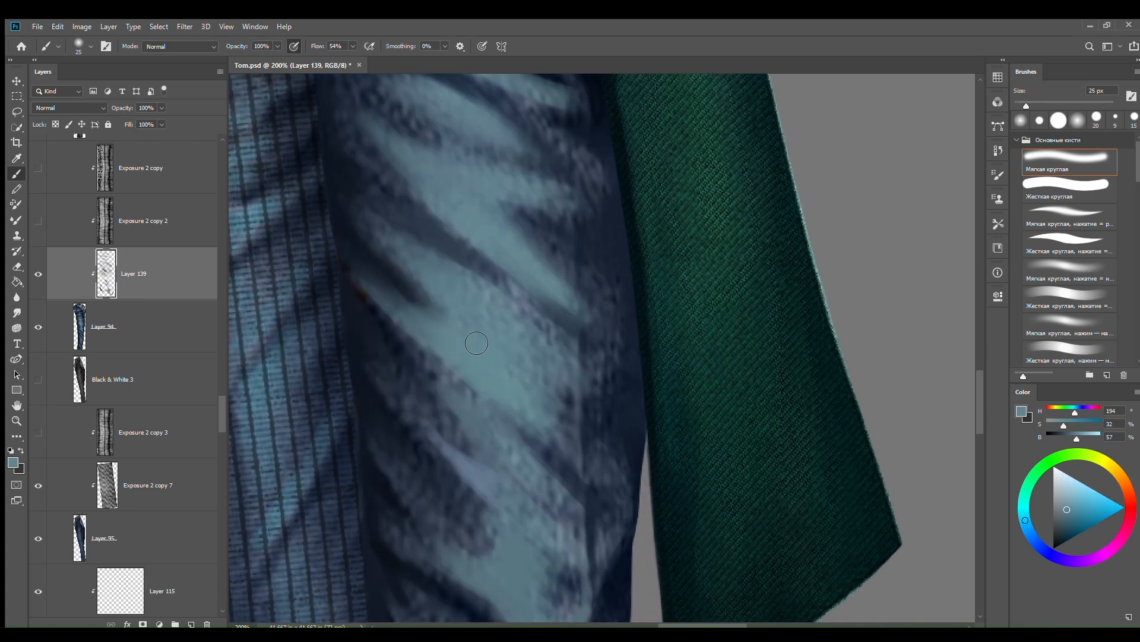
pyautogui.moveTo(493, 377)
pyautogui.mouseDown()
pyautogui.moveTo(430, 288)
pyautogui.moveTo(526, 405)
pyautogui.mouseUp()
pyautogui.keyDown('alt'); pyautogui.click(487, 374); pyautogui.keyUp('alt')
pyautogui.moveTo(428, 322); pyautogui.dragTo(515, 379)
pyautogui.keyDown('alt'); pyautogui.click(447, 315); pyautogui.keyUp('alt')
pyautogui.keyDown('alt'); pyautogui.click(405, 305); pyautogui.keyUp('alt')
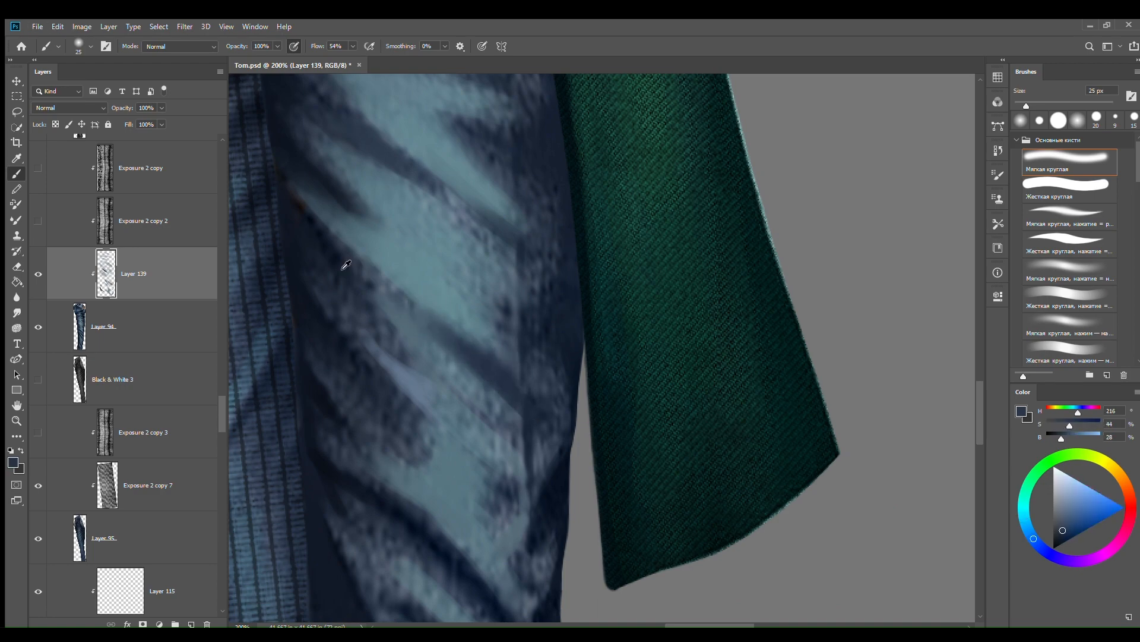
# Step: Soften the grainy transition between shadow and highlight on the inner lower thigh with sampled blues
pyautogui.keyDown('alt'); pyautogui.click(346, 265); pyautogui.keyUp('alt')
pyautogui.moveTo(338, 237)
pyautogui.mouseDown()
pyautogui.moveTo(422, 328)
pyautogui.moveTo(444, 370)
pyautogui.moveTo(385, 314)
pyautogui.moveTo(415, 355)
pyautogui.mouseUp()
pyautogui.keyDown('alt'); pyautogui.click(416, 304); pyautogui.keyUp('alt')
pyautogui.keyDown('alt'); pyautogui.click(369, 315); pyautogui.keyUp('alt')
pyautogui.keyDown('alt'); pyautogui.click(478, 416); pyautogui.keyUp('alt')
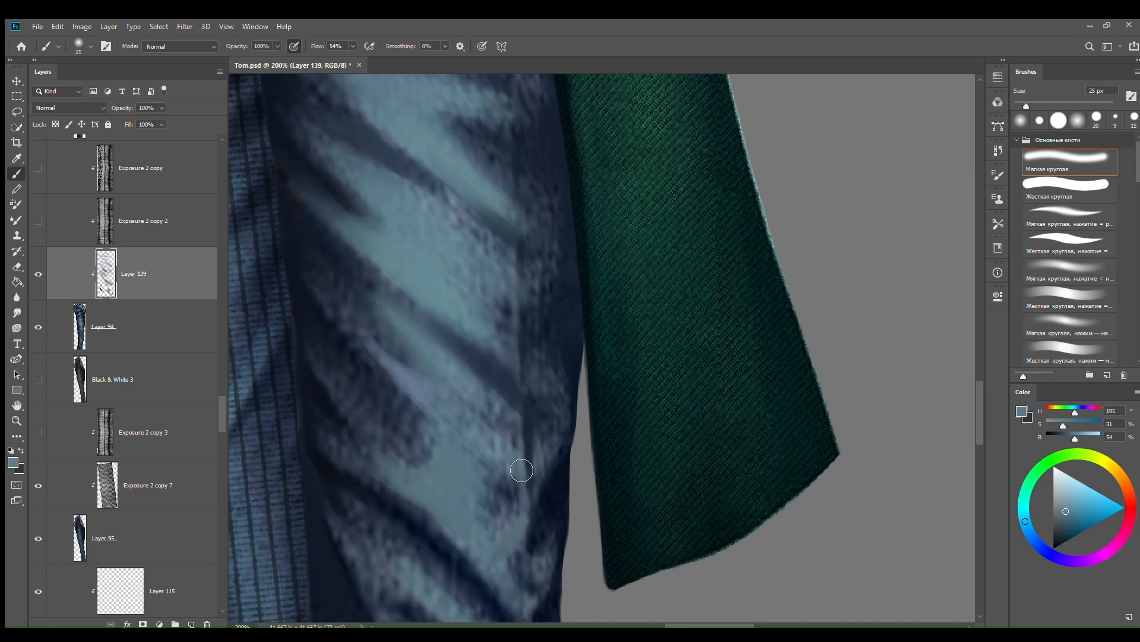
# Step: Reduce the soft brush to 20 px and blend over the purplish patch and speckled shadow above the knee
pyautogui.press('[')
pyautogui.hotkey('ctrl', '-')
pyautogui.hotkey('ctrl', '+')
pyautogui.moveTo(401, 419); pyautogui.dragTo(472, 298)
pyautogui.keyDown('alt'); pyautogui.click(541, 338); pyautogui.keyUp('alt')
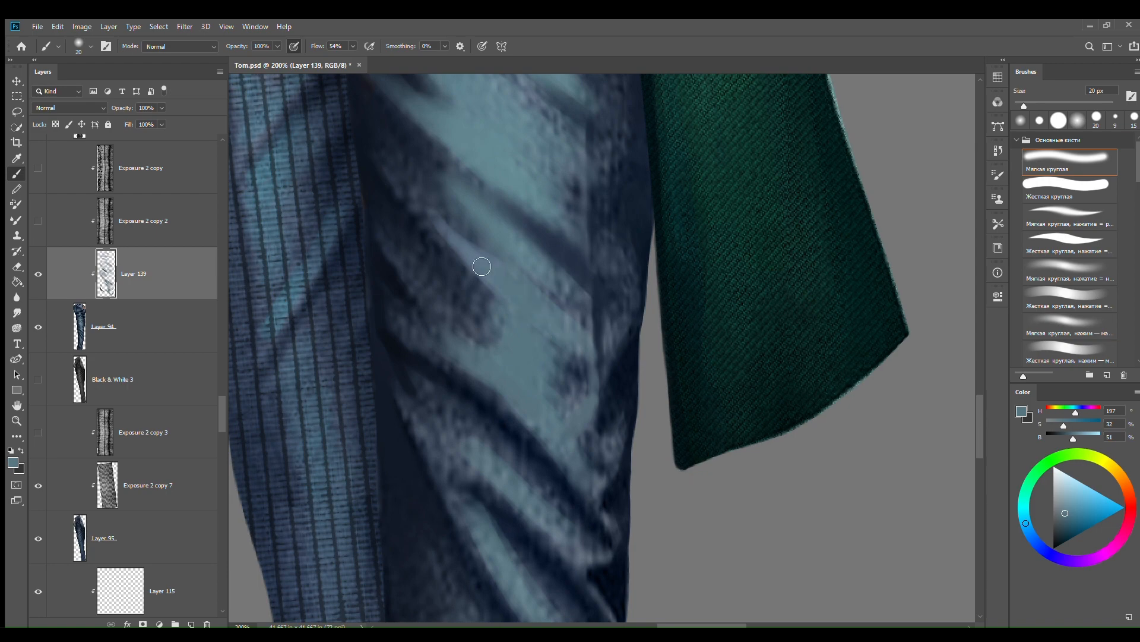
pyautogui.moveTo(418, 138); pyautogui.dragTo(462, 256)
pyautogui.keyDown('alt'); pyautogui.click(465, 316); pyautogui.keyUp('alt')
pyautogui.moveTo(451, 306); pyautogui.dragTo(497, 358)
pyautogui.moveTo(439, 279); pyautogui.dragTo(494, 337)
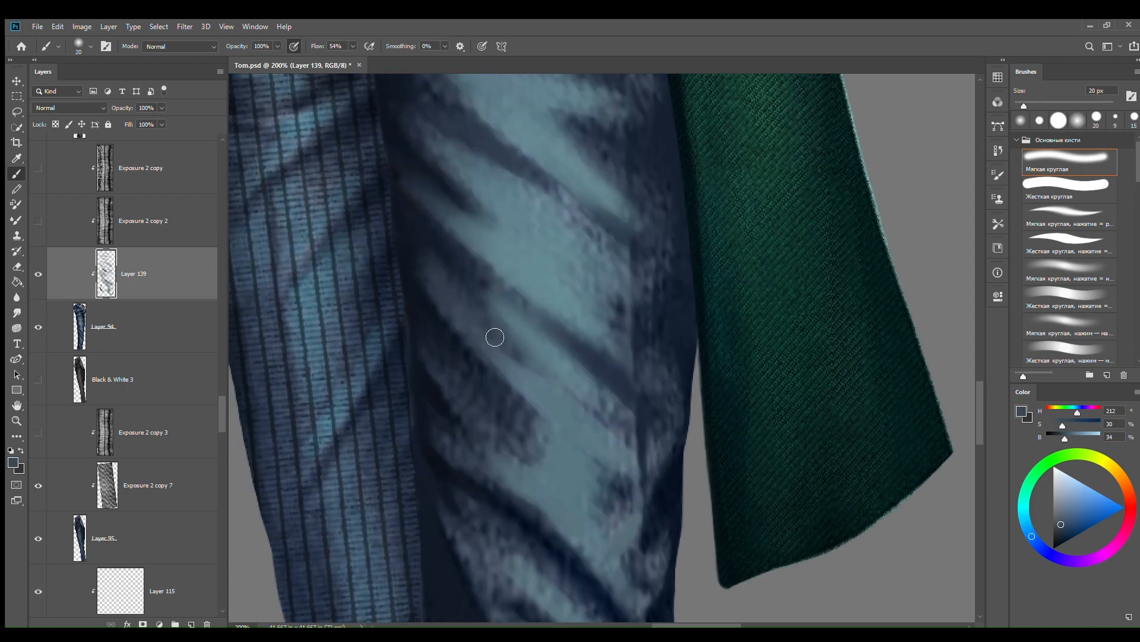
# Step: Paint soft grey-blue shadow strokes along the diagonal folds of the inner leg above the knee
pyautogui.moveTo(607, 384)
pyautogui.mouseDown()
pyautogui.moveTo(588, 347)
pyautogui.moveTo(584, 285)
pyautogui.mouseUp()
pyautogui.moveTo(421, 274)
pyautogui.mouseDown()
pyautogui.moveTo(457, 318)
pyautogui.moveTo(518, 347)
pyautogui.mouseUp()
pyautogui.keyDown('alt'); pyautogui.click(528, 330); pyautogui.keyUp('alt')
pyautogui.keyDown('alt'); pyautogui.click(484, 324); pyautogui.keyUp('alt')
pyautogui.keyDown('alt'); pyautogui.click(447, 302); pyautogui.keyUp('alt')
pyautogui.moveTo(452, 309); pyautogui.dragTo(504, 358)
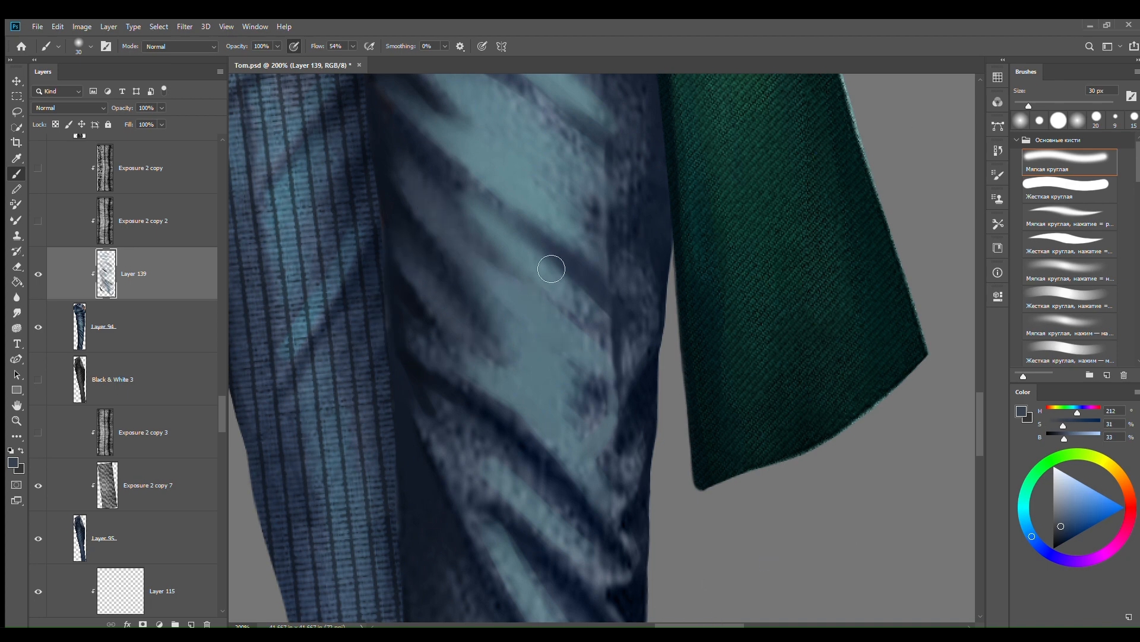
# Step: Smooth the light ridges between the knee folds with sampled mid blue and the soft brush
pyautogui.keyDown('alt'); pyautogui.click(542, 338); pyautogui.keyUp('alt')
pyautogui.moveTo(546, 403); pyautogui.dragTo(586, 303)
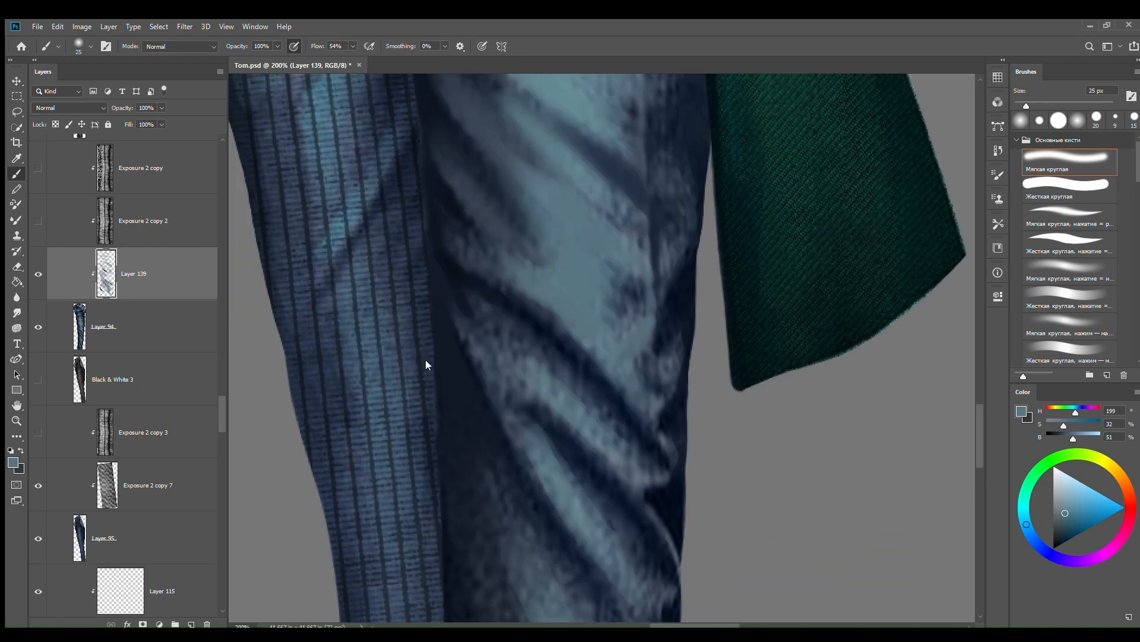
pyautogui.keyDown('alt'); pyautogui.click(543, 367); pyautogui.keyUp('alt')
pyautogui.moveTo(550, 378); pyautogui.dragTo(612, 449)
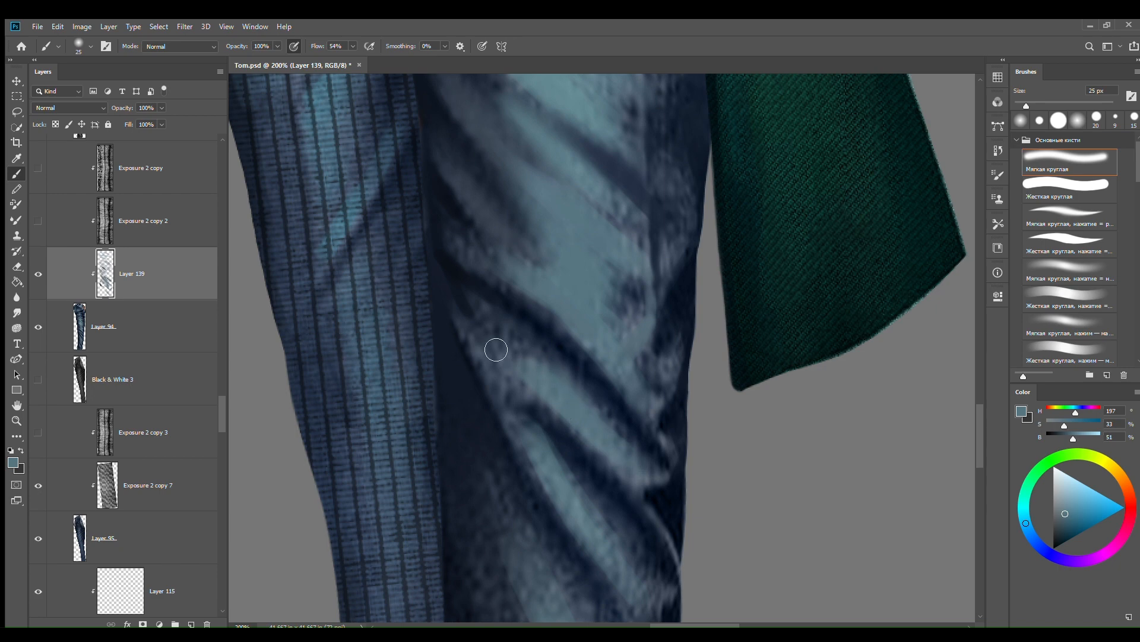
pyautogui.moveTo(496, 349); pyautogui.dragTo(543, 327)
pyautogui.moveTo(609, 451); pyautogui.dragTo(541, 306)
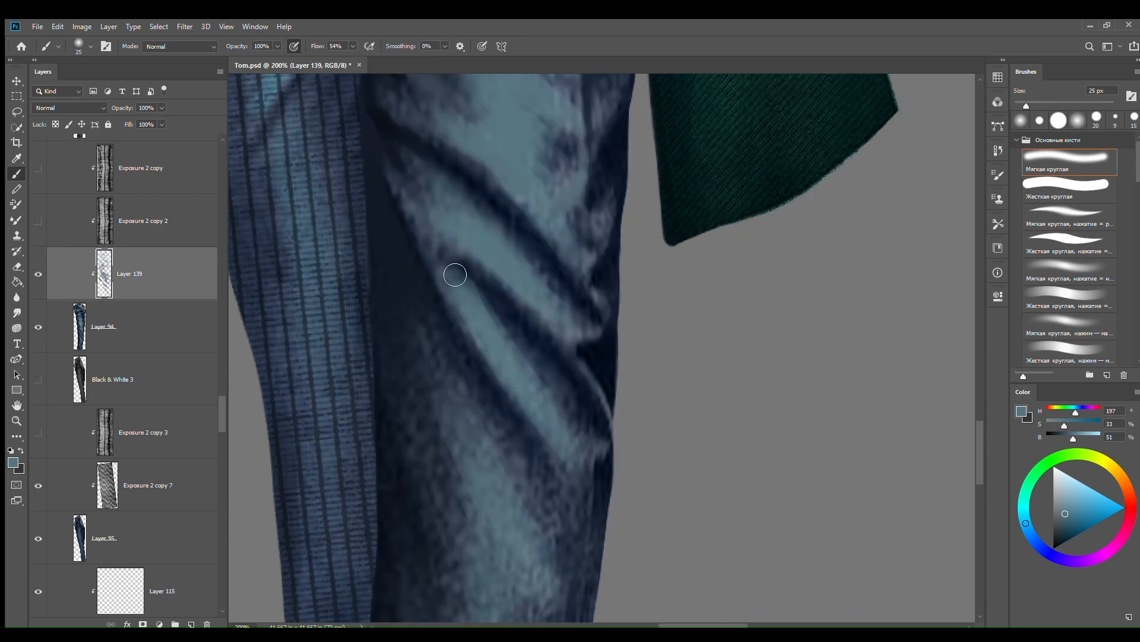
# Step: Smooth the light blue ridges between the diagonal knee folds with sampled blues and the 25 px soft brush
pyautogui.moveTo(476, 339); pyautogui.dragTo(517, 415)
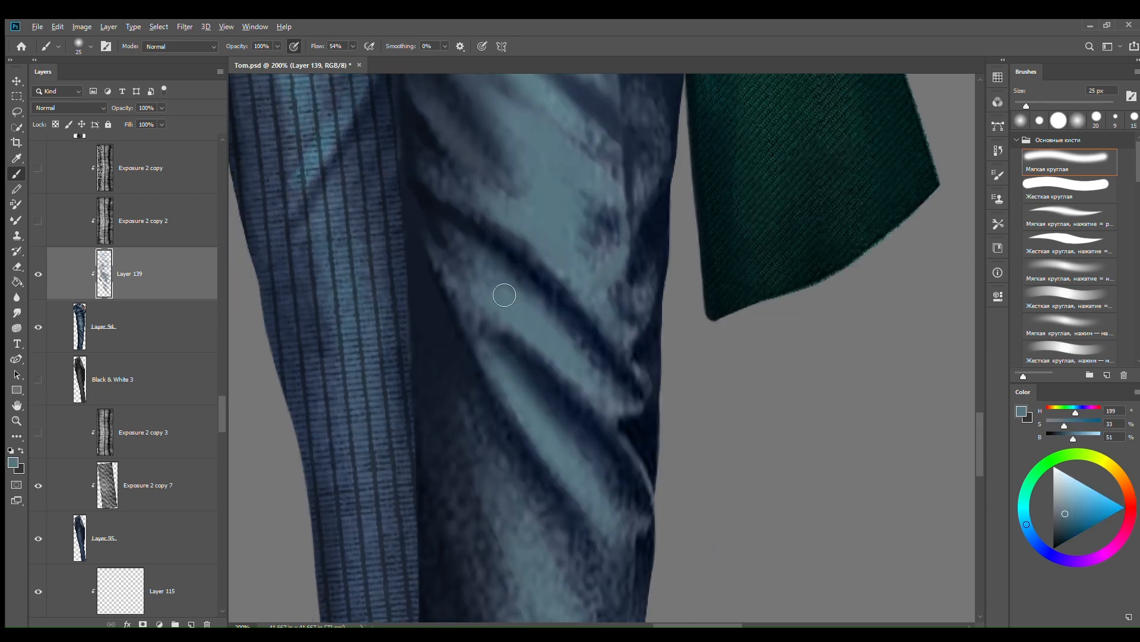
pyautogui.keyDown('alt'); pyautogui.click(422, 198); pyautogui.keyUp('alt')
pyautogui.keyDown('alt'); pyautogui.click(518, 316); pyautogui.keyUp('alt')
pyautogui.moveTo(496, 292); pyautogui.dragTo(480, 329)
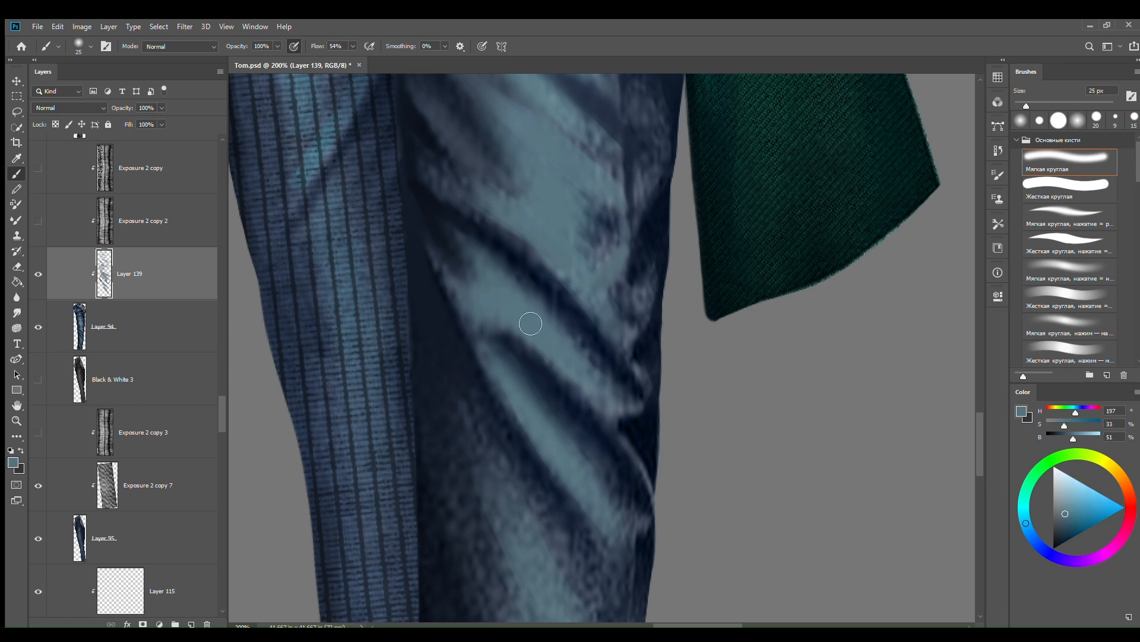
pyautogui.moveTo(638, 410); pyautogui.dragTo(609, 396)
pyautogui.moveTo(488, 259); pyautogui.dragTo(518, 319)
pyautogui.keyDown('alt'); pyautogui.click(456, 269); pyautogui.keyUp('alt')
pyautogui.moveTo(554, 374); pyautogui.dragTo(496, 241)
pyautogui.keyDown('alt'); pyautogui.click(496, 241); pyautogui.keyUp('alt')
# Step: Enlarge the soft brush to 35 px and smooth the broad light blue highlight down the shin
pyautogui.moveTo(530, 549); pyautogui.dragTo(548, 443)
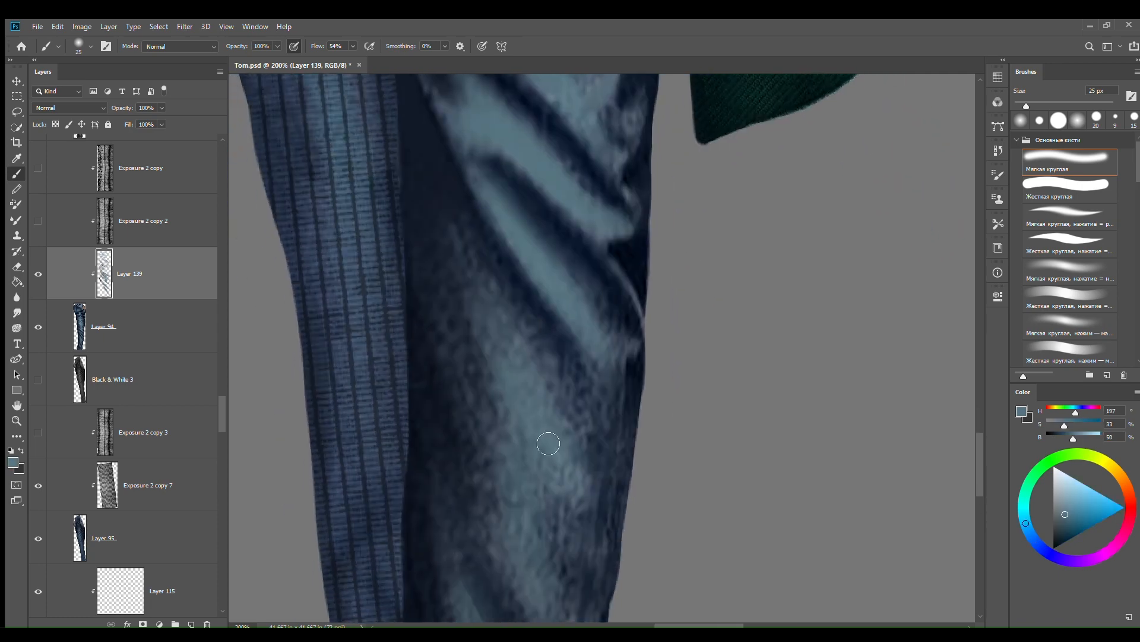
pyautogui.moveTo(488, 321)
pyautogui.mouseDown()
pyautogui.moveTo(558, 403)
pyautogui.moveTo(462, 244)
pyautogui.mouseUp()
pyautogui.moveTo(538, 489)
pyautogui.mouseDown()
pyautogui.moveTo(572, 380)
pyautogui.moveTo(515, 310)
pyautogui.moveTo(539, 429)
pyautogui.moveTo(567, 458)
pyautogui.moveTo(585, 420)
pyautogui.mouseUp()
pyautogui.press(']')
pyautogui.press(']')
pyautogui.moveTo(621, 525); pyautogui.dragTo(607, 476)
pyautogui.moveTo(626, 364); pyautogui.dragTo(624, 330)
pyautogui.moveTo(548, 215); pyautogui.dragTo(617, 295)
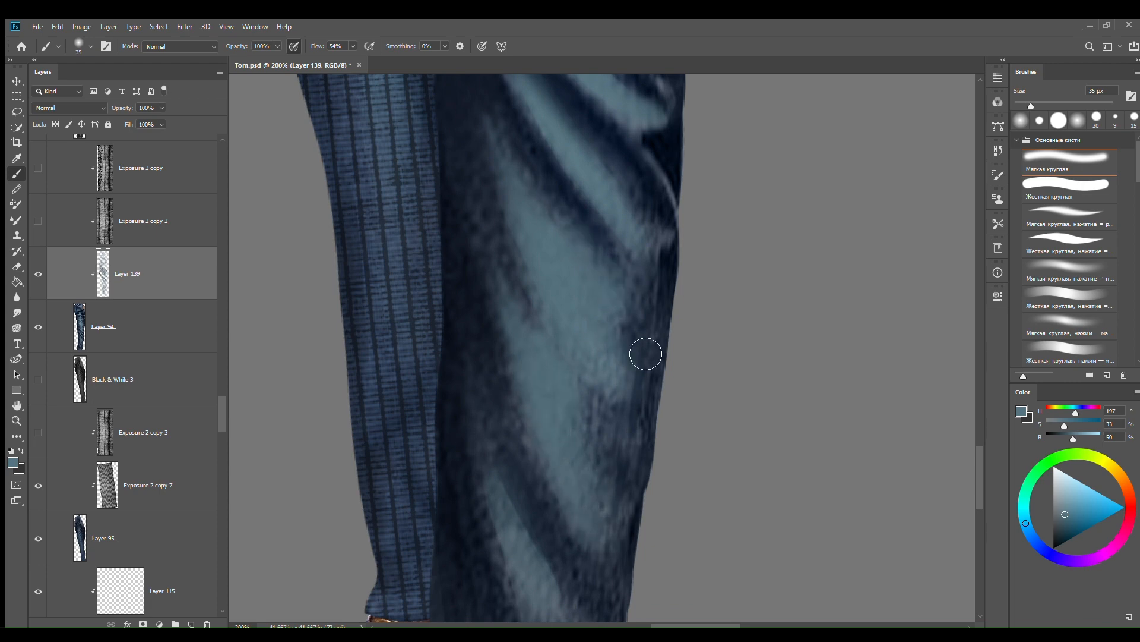
pyautogui.moveTo(646, 353); pyautogui.dragTo(633, 322)
pyautogui.moveTo(604, 167); pyautogui.dragTo(635, 399)
# Step: Blend sampled dark blues over the grainy shadow along the inner side of the shin highlight
pyautogui.keyDown('alt'); pyautogui.click(518, 475); pyautogui.keyUp('alt')
pyautogui.keyDown('alt'); pyautogui.click(538, 475); pyautogui.keyUp('alt')
pyautogui.moveTo(538, 481)
pyautogui.mouseDown()
pyautogui.moveTo(516, 374)
pyautogui.moveTo(537, 380)
pyautogui.mouseUp()
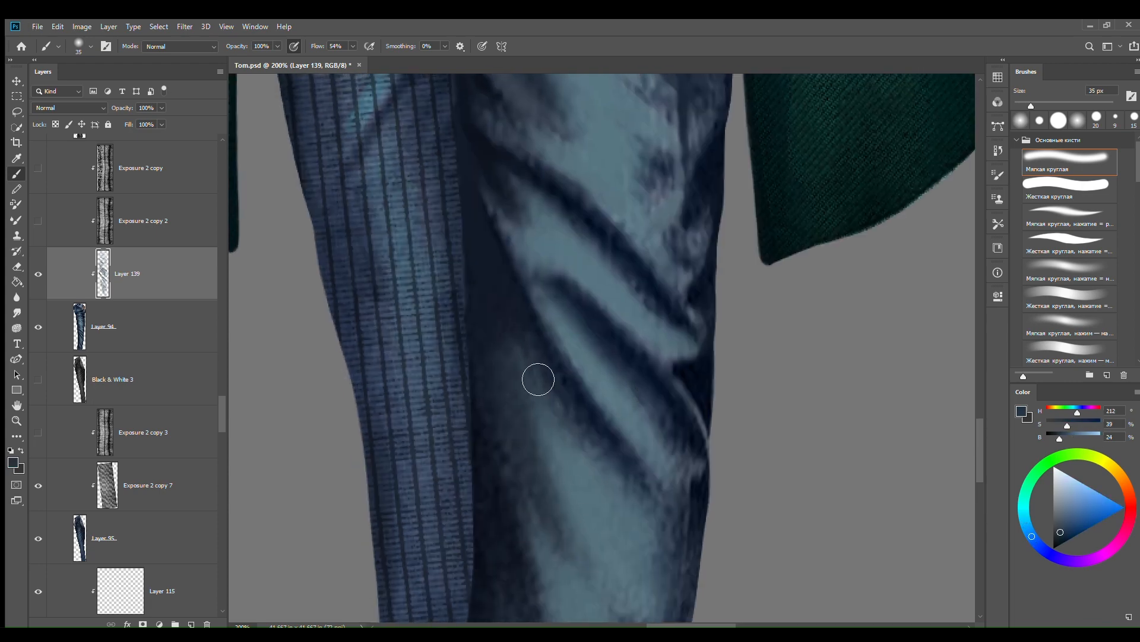
pyautogui.moveTo(561, 425); pyautogui.dragTo(604, 468)
pyautogui.keyDown('alt'); pyautogui.click(501, 384); pyautogui.keyUp('alt')
pyautogui.keyDown('alt'); pyautogui.click(541, 373); pyautogui.keyUp('alt')
pyautogui.scroll(-3, 540, 373)
pyautogui.keyDown('alt'); pyautogui.click(538, 455); pyautogui.keyUp('alt')
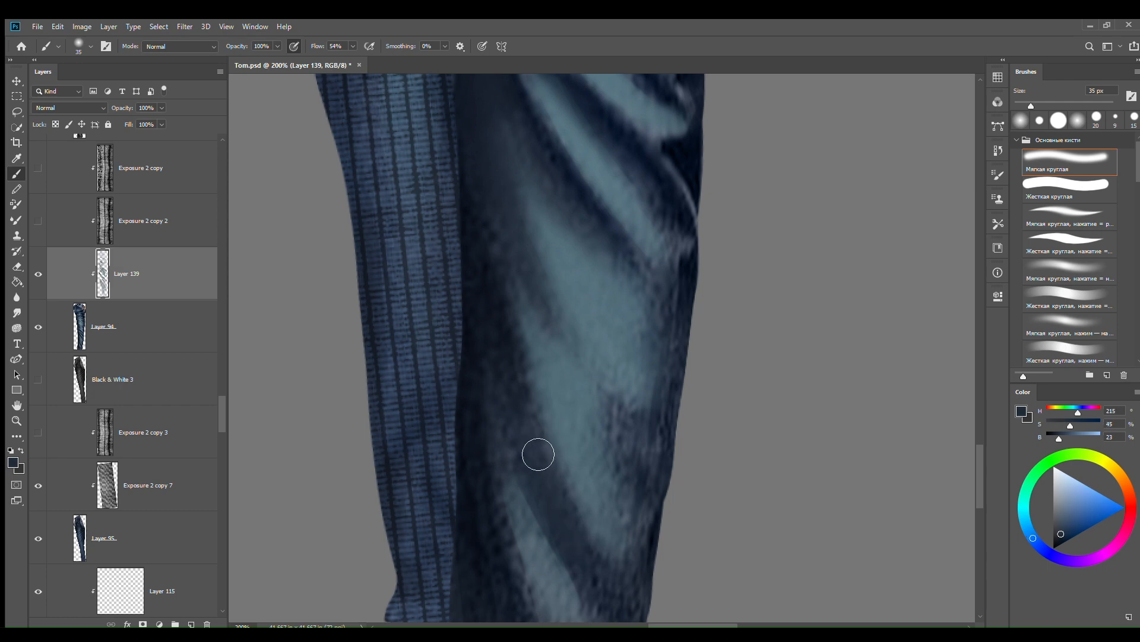
pyautogui.keyDown('alt'); pyautogui.click(573, 445); pyautogui.keyUp('alt')
# Step: Reduce the soft brush to 30 px and smooth the long curved fold and its highlight above the trouser cuff
pyautogui.scroll(-3, 603, 331)
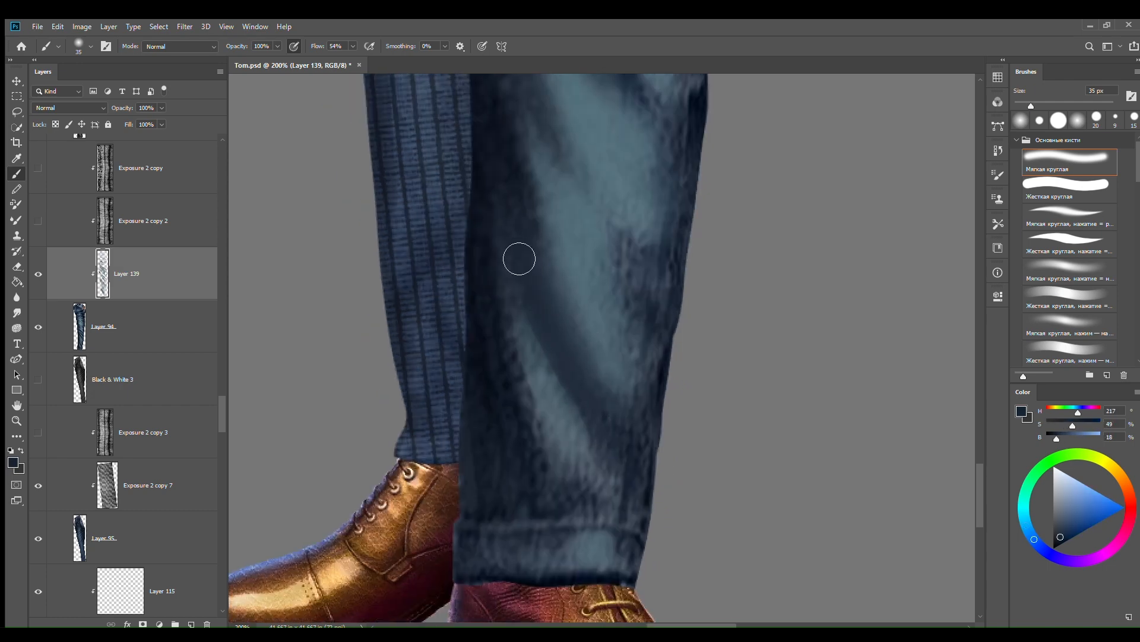
pyautogui.keyDown('alt'); pyautogui.click(499, 299); pyautogui.keyUp('alt')
pyautogui.press('[')
pyautogui.moveTo(521, 356); pyautogui.dragTo(563, 495)
pyautogui.keyDown('alt'); pyautogui.click(542, 386); pyautogui.keyUp('alt')
pyautogui.keyDown('alt'); pyautogui.click(519, 297); pyautogui.keyUp('alt')
pyautogui.keyDown('alt'); pyautogui.click(599, 481); pyautogui.keyUp('alt')
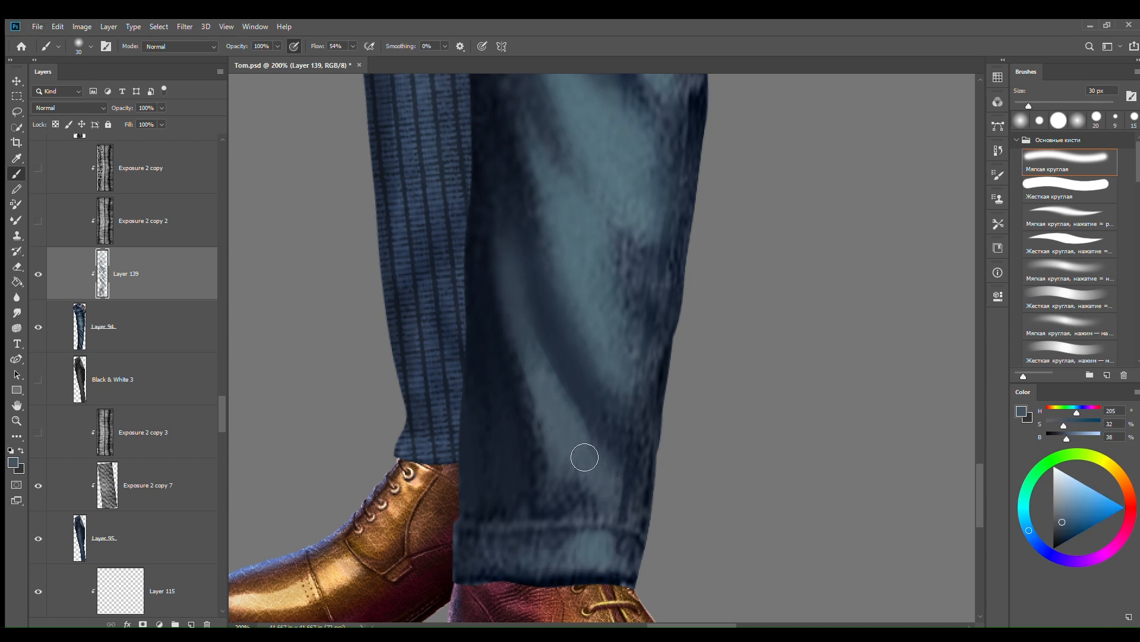
# Step: Paint sampled grey-blue over the speckled outer part of the lower leg just above the cuff
pyautogui.moveTo(586, 256); pyautogui.dragTo(603, 357)
pyautogui.moveTo(701, 539); pyautogui.dragTo(645, 368)
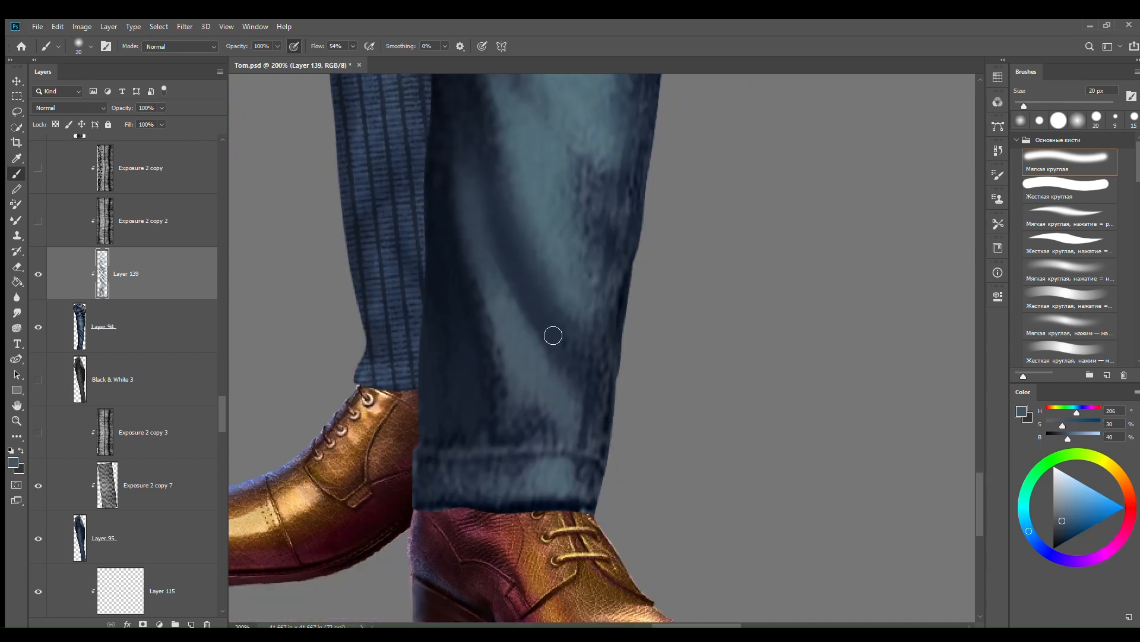
pyautogui.moveTo(602, 452); pyautogui.dragTo(591, 416)
pyautogui.keyDown('alt'); pyautogui.click(581, 303); pyautogui.keyUp('alt')
pyautogui.moveTo(580, 306); pyautogui.dragTo(587, 332)
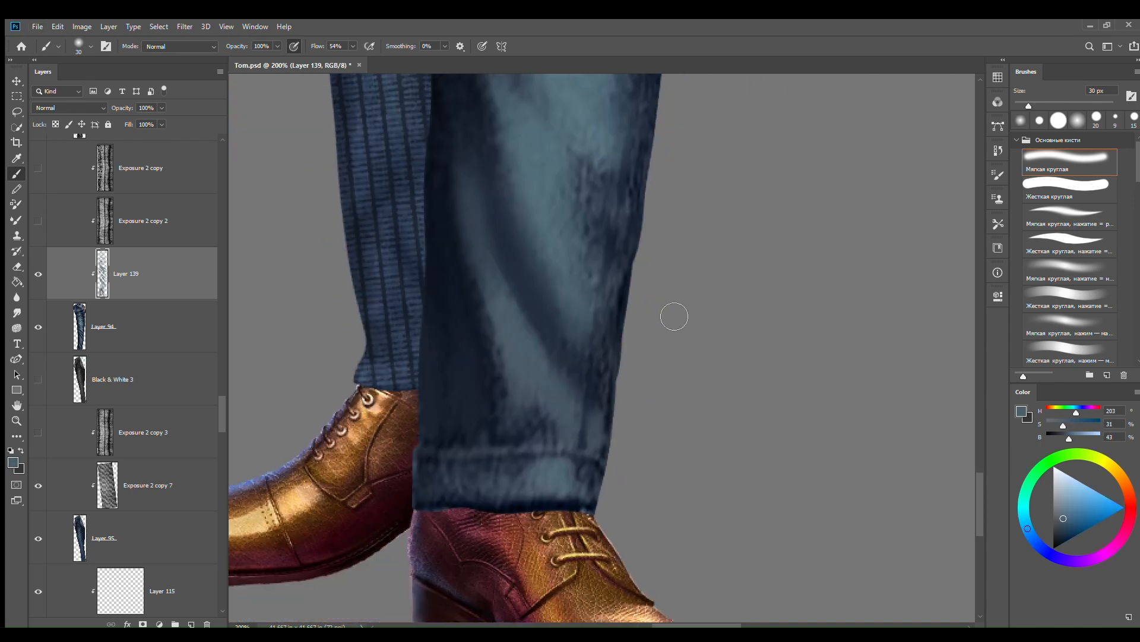
# Step: Soften the shadow edges beside the curved highlight above the cuff with sampled dark and mid blues
pyautogui.keyDown('alt'); pyautogui.click(568, 369); pyautogui.keyUp('alt')
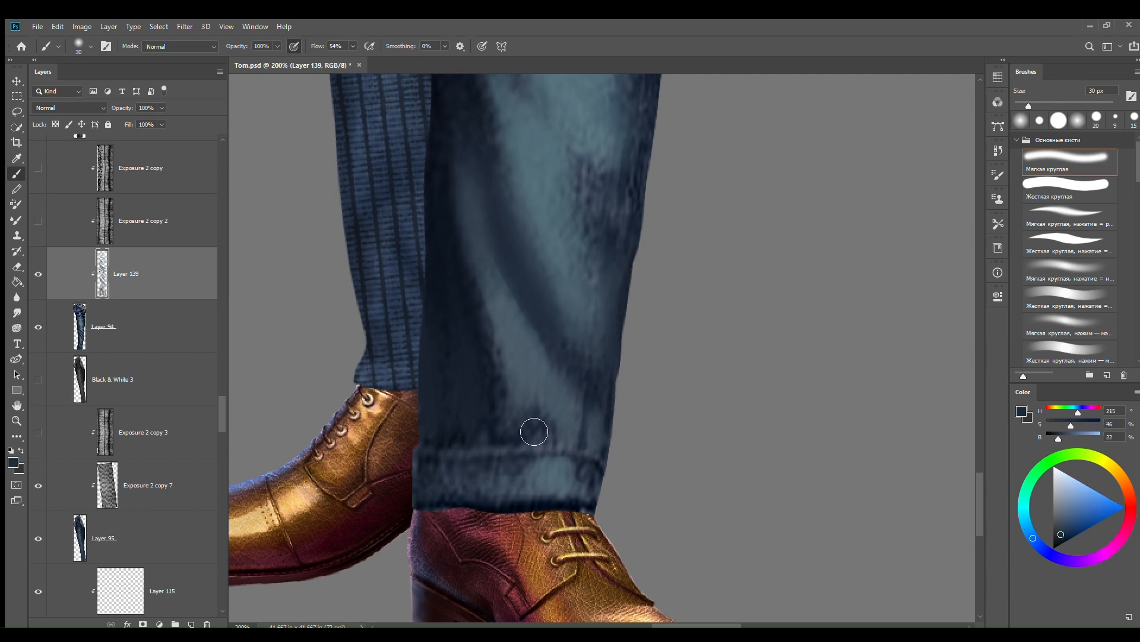
pyautogui.keyDown('alt'); pyautogui.click(542, 389); pyautogui.keyUp('alt')
pyautogui.keyDown('alt'); pyautogui.click(481, 378); pyautogui.keyUp('alt')
pyautogui.moveTo(508, 413); pyautogui.dragTo(491, 299)
pyautogui.keyDown('alt'); pyautogui.click(514, 342); pyautogui.keyUp('alt')
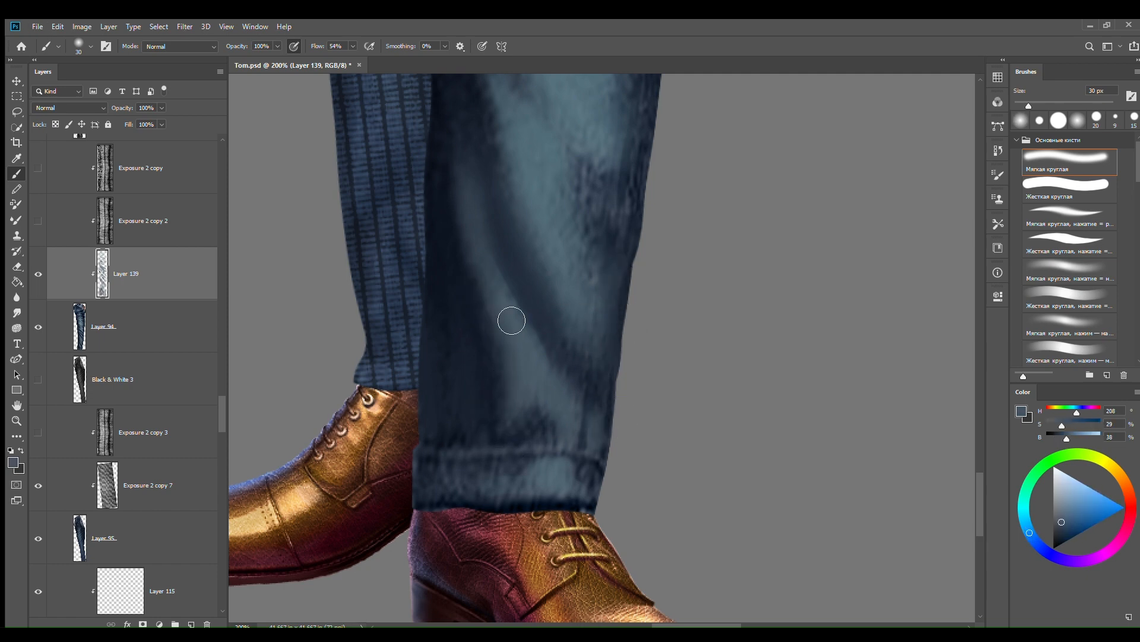
# Step: Darken and smooth the outer edge of the shin with sampled blues and the 30 px soft brush
pyautogui.scroll(2, 626, 406)
pyautogui.keyDown('alt'); pyautogui.click(616, 356); pyautogui.keyUp('alt')
pyautogui.moveTo(612, 350); pyautogui.dragTo(618, 298)
pyautogui.keyDown('alt'); pyautogui.click(647, 304); pyautogui.keyUp('alt')
pyautogui.keyDown('alt'); pyautogui.click(661, 219); pyautogui.keyUp('alt')
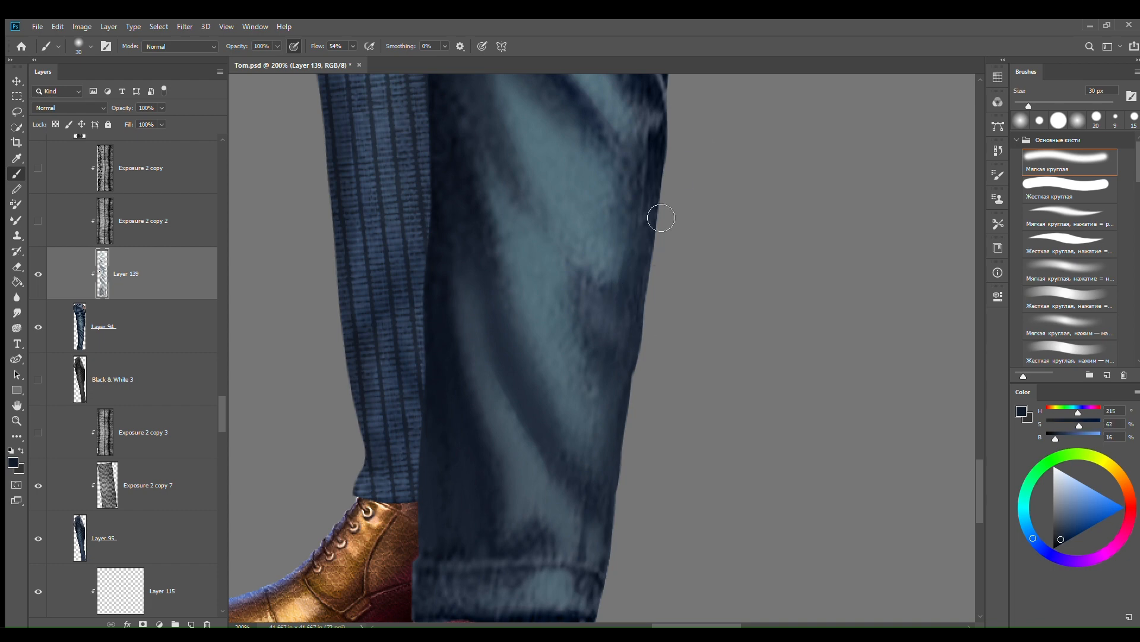
pyautogui.moveTo(656, 217); pyautogui.dragTo(633, 173)
pyautogui.moveTo(630, 191); pyautogui.dragTo(642, 297)
pyautogui.moveTo(662, 411); pyautogui.dragTo(664, 226)
pyautogui.keyDown('alt'); pyautogui.click(600, 340); pyautogui.keyUp('alt')
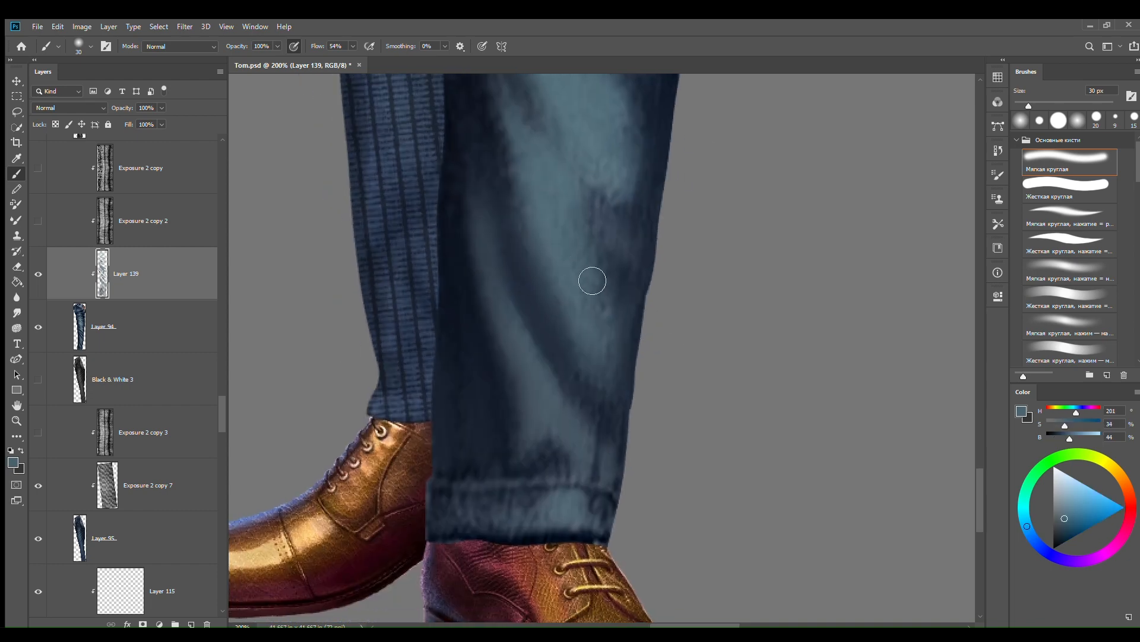
# Step: Paint smooth dark blue shadow over the grainy inner calf below the knee folds
pyautogui.scroll(5, 593, 281)
pyautogui.keyDown('alt'); pyautogui.click(524, 307); pyautogui.keyUp('alt')
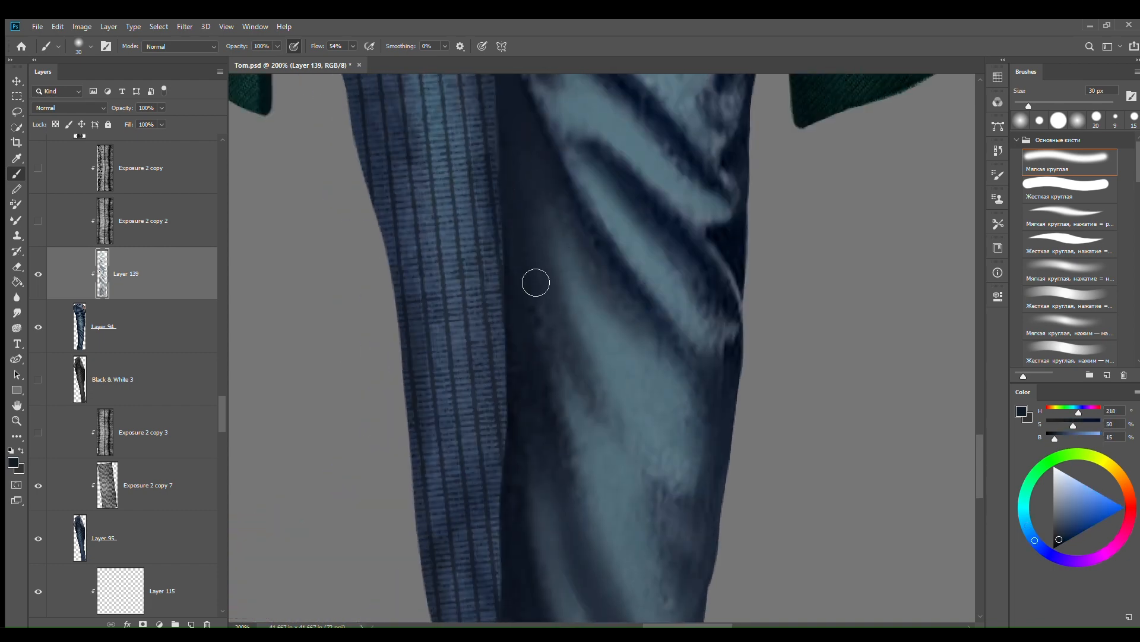
pyautogui.keyDown('alt'); pyautogui.click(558, 329); pyautogui.keyUp('alt')
pyautogui.moveTo(558, 350); pyautogui.dragTo(570, 403)
pyautogui.keyDown('alt'); pyautogui.click(524, 299); pyautogui.keyUp('alt')
pyautogui.moveTo(551, 314); pyautogui.dragTo(563, 385)
pyautogui.moveTo(675, 515)
pyautogui.mouseDown()
pyautogui.moveTo(659, 494)
pyautogui.moveTo(611, 280)
pyautogui.mouseUp()
pyautogui.keyDown('alt'); pyautogui.click(606, 255); pyautogui.keyUp('alt')
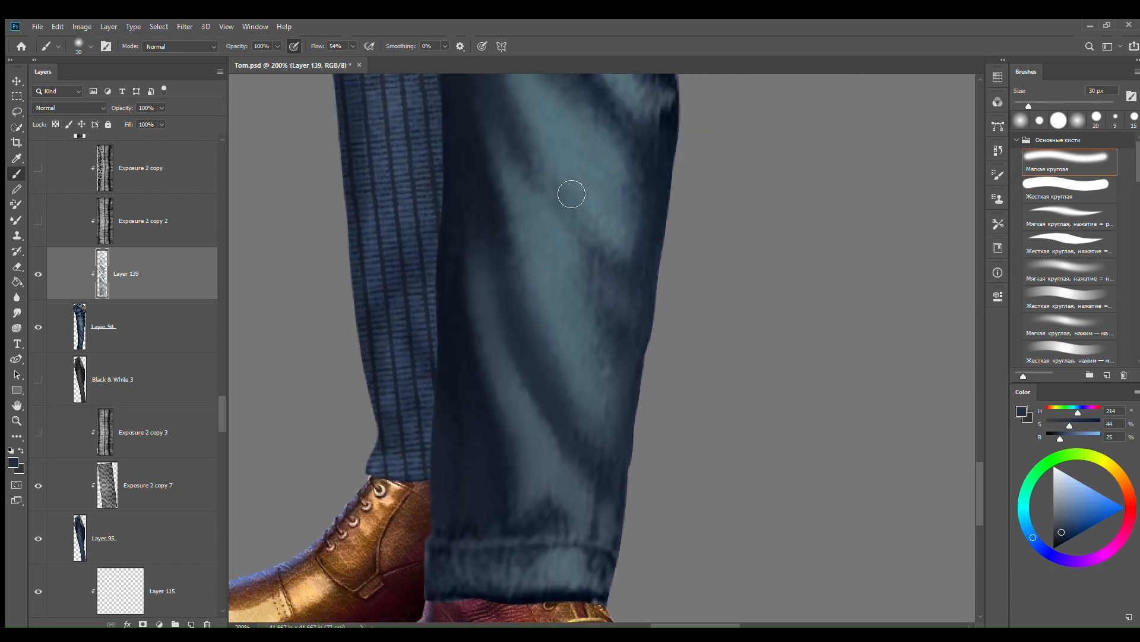
# Step: Check the repainted lower trouser leg at a smaller magnification
pyautogui.hotkey('ctrl', '-')
pyautogui.hotkey('ctrl', '-')
pyautogui.hotkey('ctrl', '+')
pyautogui.hotkey('ctrl', '+')
pyautogui.hotkey('ctrl', '-')
pyautogui.hotkey('ctrl', '-')
pyautogui.hotkey('ctrl', '+')
pyautogui.hotkey('ctrl', '+')
# Step: Refine the dark creases and light ridges of the diagonal knee folds with sampled colours
pyautogui.moveTo(600, 217); pyautogui.dragTo(621, 582)
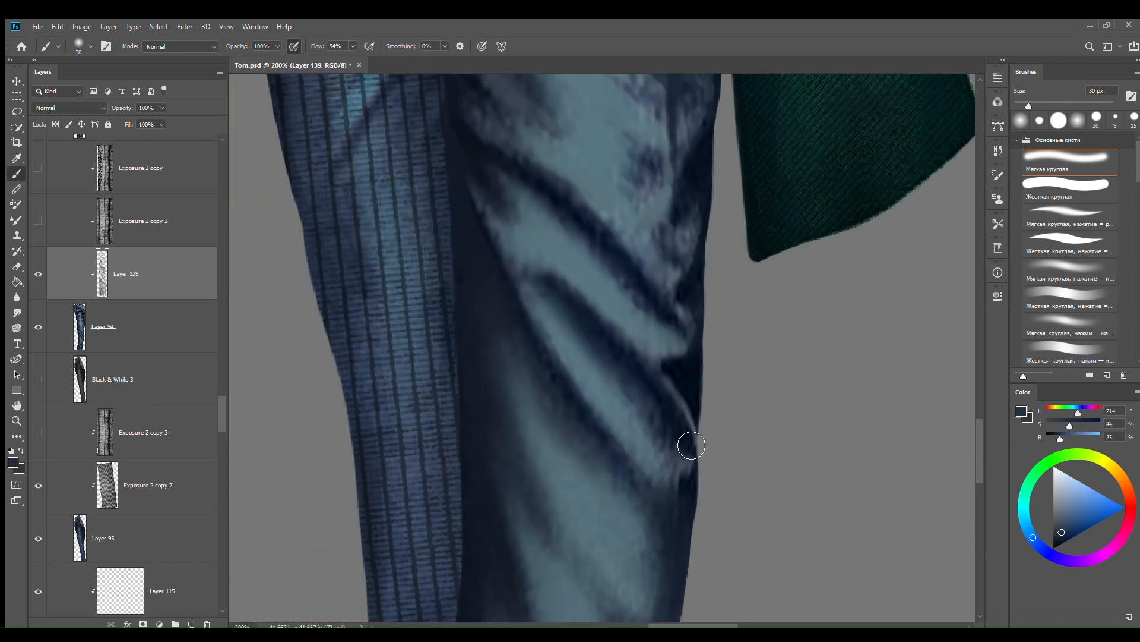
pyautogui.keyDown('alt'); pyautogui.click(689, 449); pyautogui.keyUp('alt')
pyautogui.keyDown('alt'); pyautogui.click(642, 408); pyautogui.keyUp('alt')
pyautogui.moveTo(563, 330); pyautogui.dragTo(633, 402)
pyautogui.keyDown('alt'); pyautogui.click(524, 260); pyautogui.keyUp('alt')
pyautogui.moveTo(627, 297); pyautogui.dragTo(671, 328)
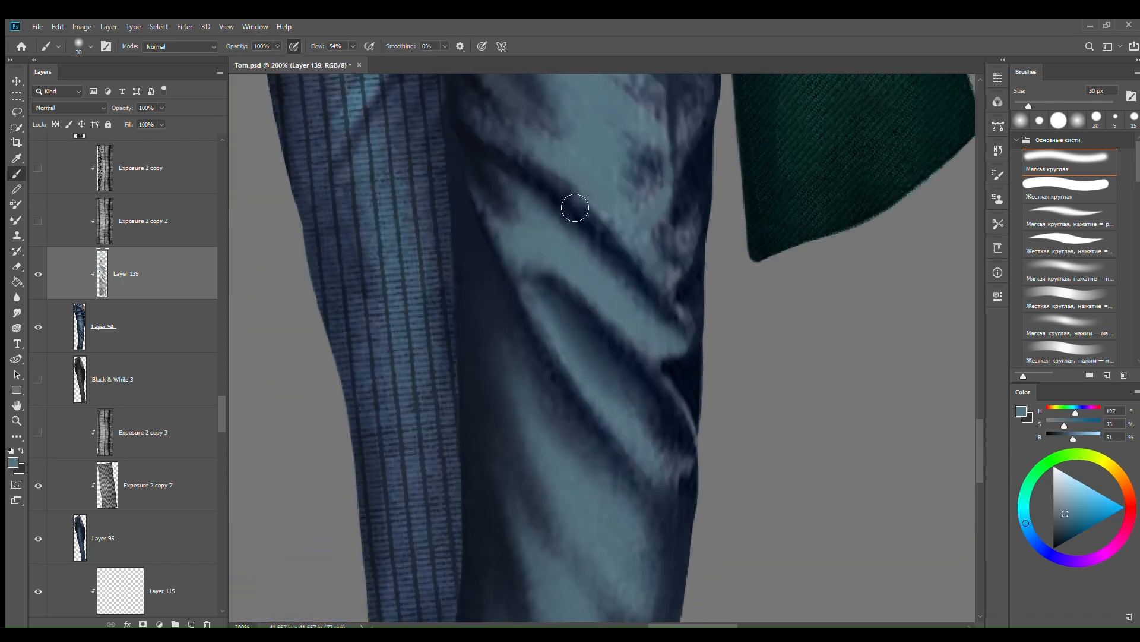
# Step: Paint sampled dark blue over the mottled outer edge of the thigh above the knee with the soft brush
pyautogui.moveTo(568, 138); pyautogui.dragTo(627, 293)
pyautogui.moveTo(743, 301)
pyautogui.mouseDown()
pyautogui.moveTo(772, 218)
pyautogui.moveTo(746, 198)
pyautogui.mouseUp()
pyautogui.moveTo(751, 389)
pyautogui.mouseDown()
pyautogui.moveTo(736, 407)
pyautogui.moveTo(674, 410)
pyautogui.mouseUp()
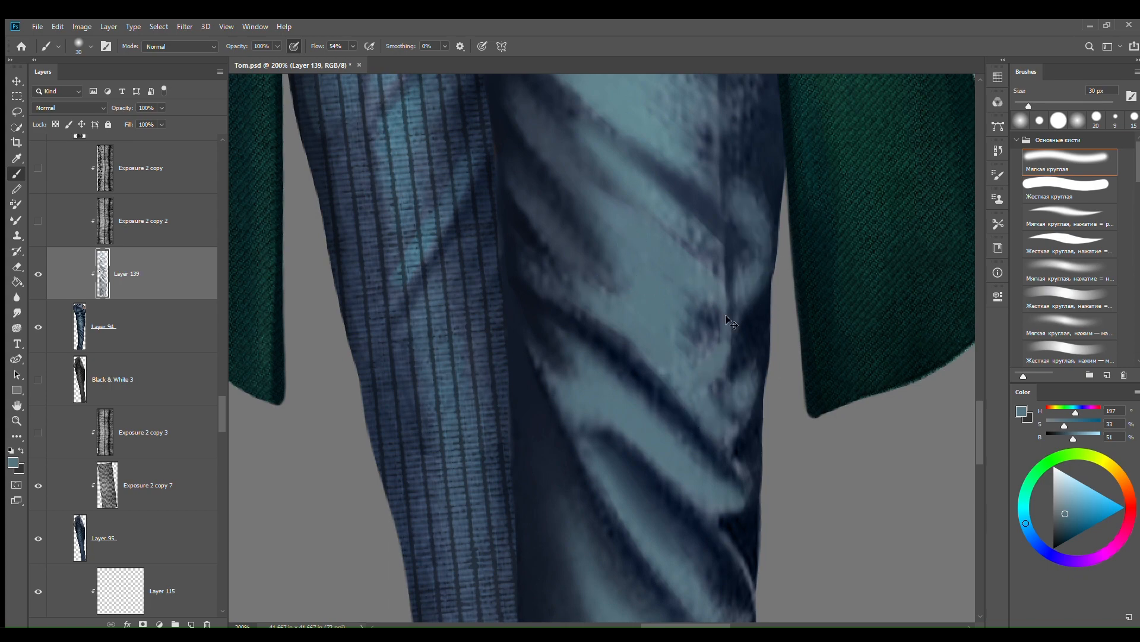
pyautogui.press('[')
pyautogui.moveTo(691, 264); pyautogui.dragTo(631, 418)
pyautogui.keyDown('alt'); pyautogui.click(708, 300); pyautogui.keyUp('alt')
pyautogui.moveTo(699, 344)
pyautogui.mouseDown()
pyautogui.moveTo(694, 318)
pyautogui.moveTo(701, 397)
pyautogui.moveTo(684, 343)
pyautogui.mouseUp()
pyautogui.keyDown('alt'); pyautogui.click(620, 300); pyautogui.keyUp('alt')
pyautogui.keyDown('alt'); pyautogui.click(705, 297); pyautogui.keyUp('alt')
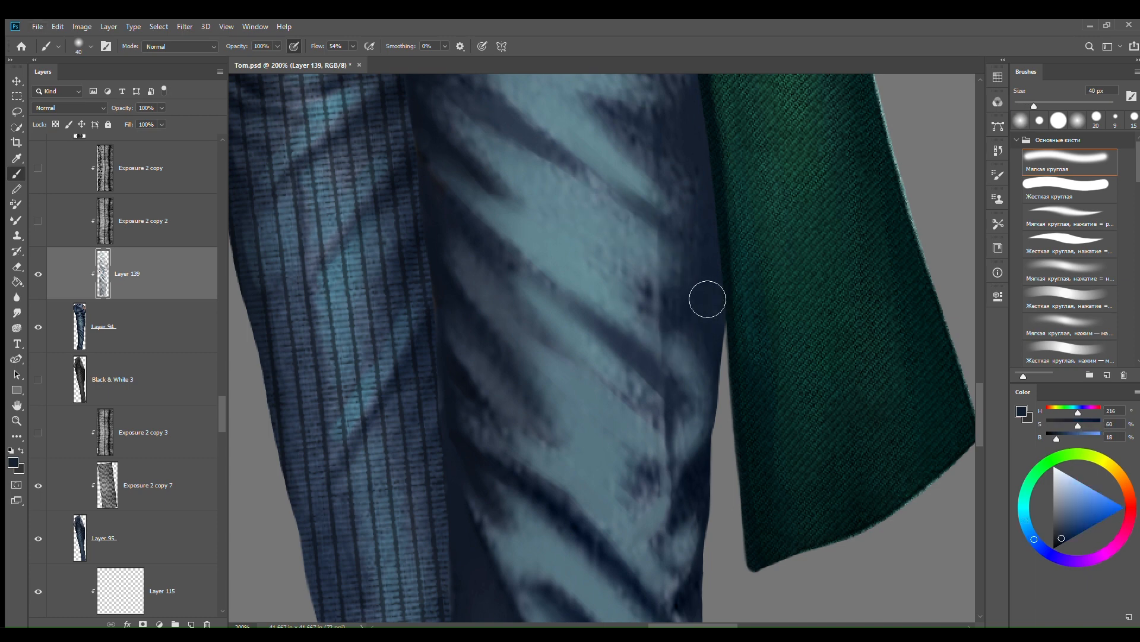
# Step: Blend the diagonal mid-thigh folds and their pale highlights with sampled blues and the 30 px soft brush
pyautogui.keyDown('alt'); pyautogui.click(622, 348); pyautogui.keyUp('alt')
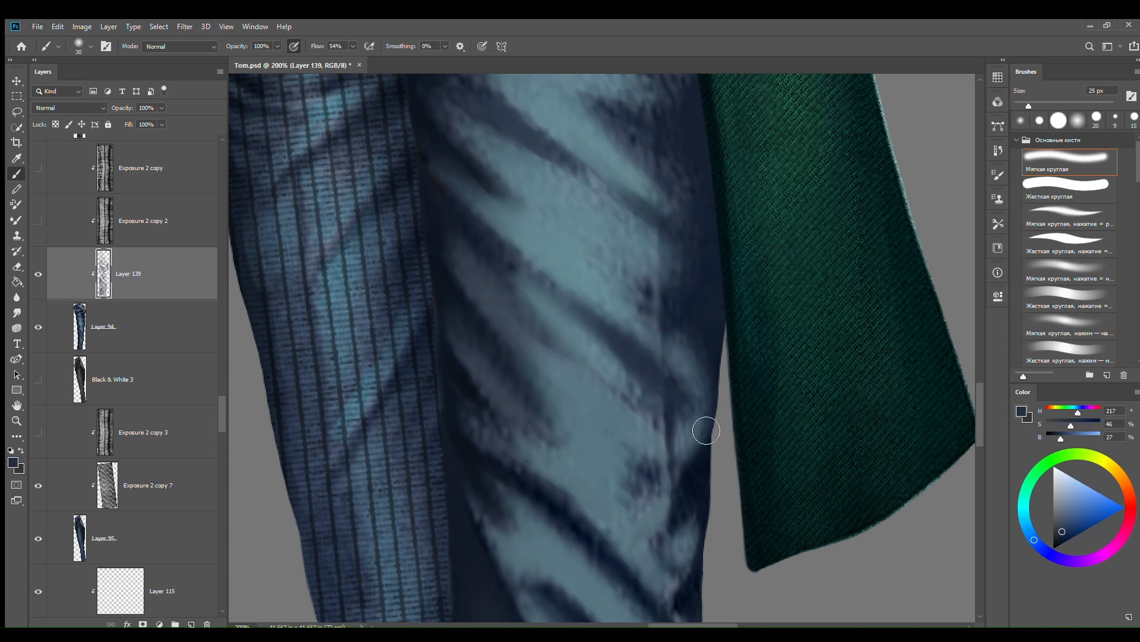
pyautogui.keyDown('alt'); pyautogui.click(586, 380); pyautogui.keyUp('alt')
pyautogui.moveTo(636, 398); pyautogui.dragTo(661, 431)
pyautogui.moveTo(619, 556); pyautogui.dragTo(563, 496)
pyautogui.moveTo(491, 432); pyautogui.dragTo(540, 472)
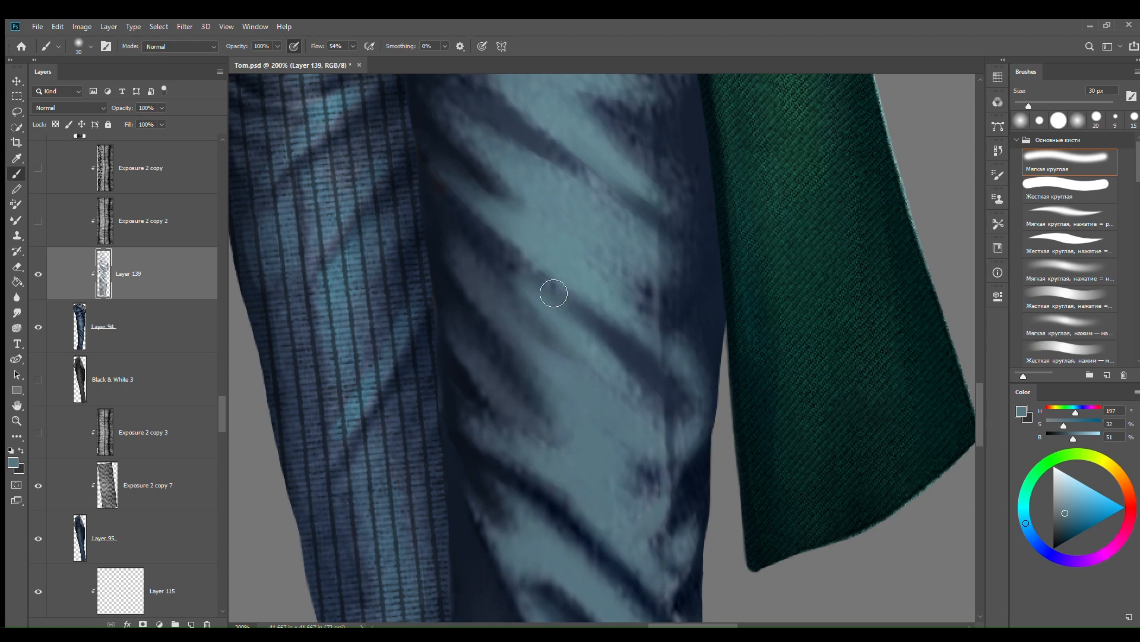
pyautogui.moveTo(559, 107); pyautogui.dragTo(572, 338)
pyautogui.keyDown('alt'); pyautogui.click(537, 295); pyautogui.keyUp('alt')
pyautogui.moveTo(482, 252)
pyautogui.mouseDown()
pyautogui.moveTo(450, 186)
pyautogui.moveTo(571, 255)
pyautogui.mouseUp()
pyautogui.keyDown('alt'); pyautogui.click(571, 255); pyautogui.keyUp('alt')
# Step: Check the trouser shading against the whole figure at 33.3% zoom
pyautogui.hotkey('ctrl', '-')
pyautogui.hotkey('ctrl', '-')
pyautogui.hotkey('ctrl', '-')
pyautogui.hotkey('ctrl', '-')
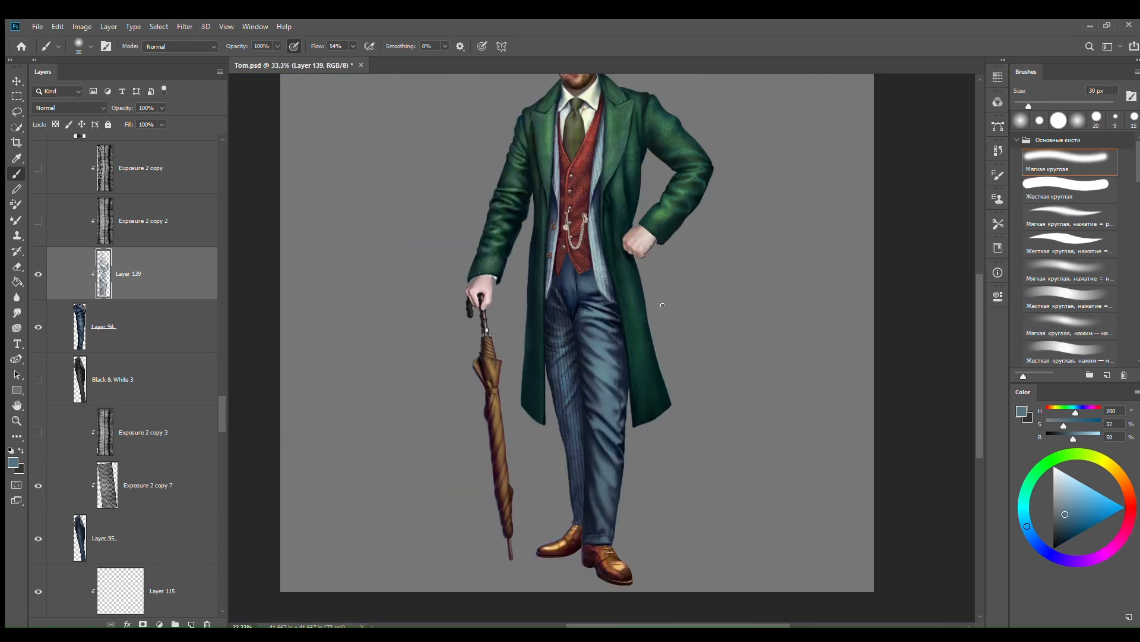
pyautogui.hotkey('ctrl', '+')
pyautogui.hotkey('ctrl', '+')
pyautogui.hotkey('ctrl', '+')
pyautogui.hotkey('ctrl', '+')
# Step: Reduce the soft brush to 25 px and smooth the curved shadow fold across the upper thigh
pyautogui.press('[')
pyautogui.moveTo(505, 214)
pyautogui.mouseDown()
pyautogui.moveTo(535, 298)
pyautogui.moveTo(624, 374)
pyautogui.mouseUp()
pyautogui.keyDown('alt'); pyautogui.click(546, 324); pyautogui.keyUp('alt')
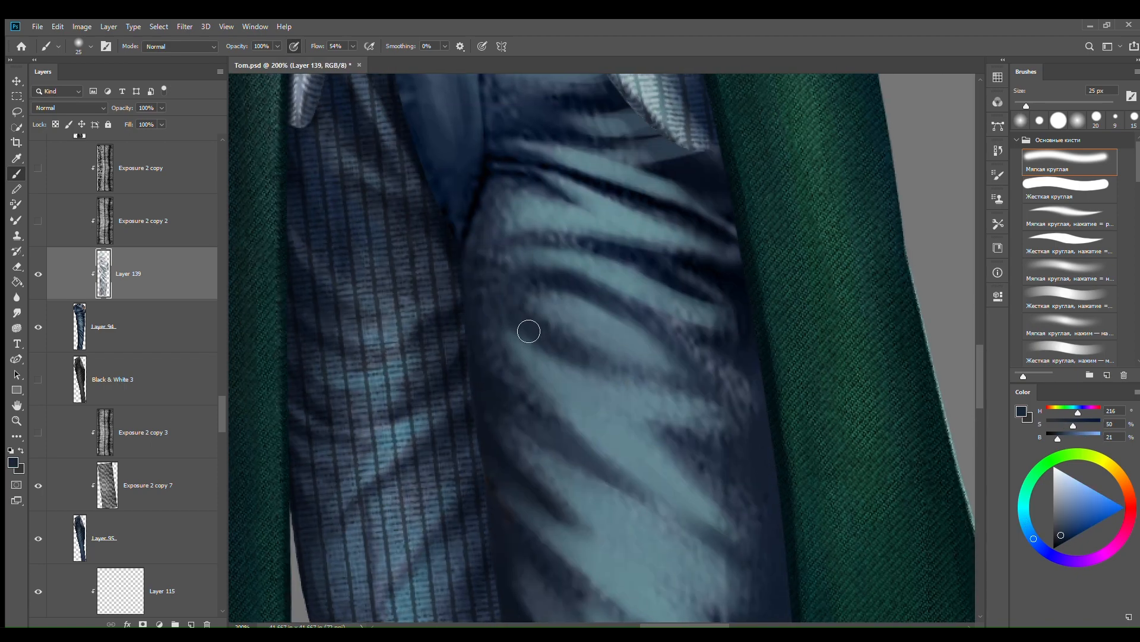
pyautogui.keyDown('alt'); pyautogui.click(545, 383); pyautogui.keyUp('alt')
pyautogui.moveTo(525, 370); pyautogui.dragTo(499, 326)
pyautogui.keyDown('alt'); pyautogui.click(476, 311); pyautogui.keyUp('alt')
pyautogui.keyDown('alt'); pyautogui.click(568, 333); pyautogui.keyUp('alt')
pyautogui.moveTo(567, 333); pyautogui.dragTo(619, 360)
# Step: Enlarge the soft brush to 30 px and blend the inner upper thigh folds below the crotch with sampled blues
pyautogui.press(']')
pyautogui.keyDown('alt'); pyautogui.click(526, 256); pyautogui.keyUp('alt')
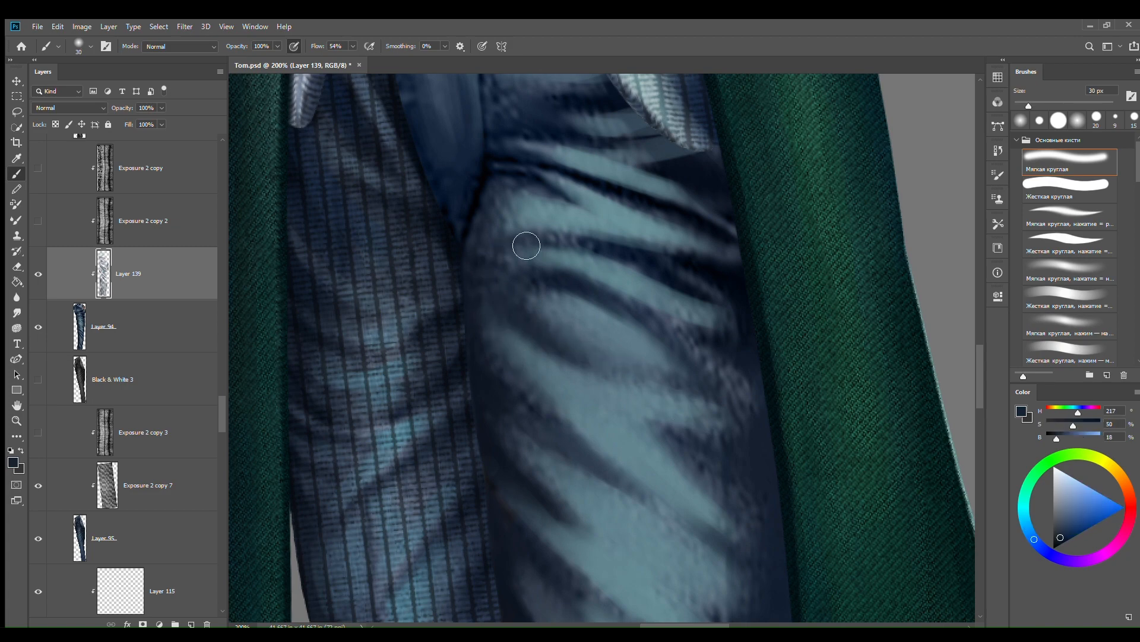
pyautogui.moveTo(523, 247); pyautogui.dragTo(573, 242)
pyautogui.keyDown('alt'); pyautogui.click(528, 225); pyautogui.keyUp('alt')
pyautogui.moveTo(499, 229)
pyautogui.mouseDown()
pyautogui.moveTo(515, 205)
pyautogui.moveTo(496, 207)
pyautogui.mouseUp()
pyautogui.keyDown('alt'); pyautogui.click(490, 273); pyautogui.keyUp('alt')
pyautogui.moveTo(483, 298); pyautogui.dragTo(518, 315)
pyautogui.keyDown('alt'); pyautogui.click(557, 320); pyautogui.keyUp('alt')
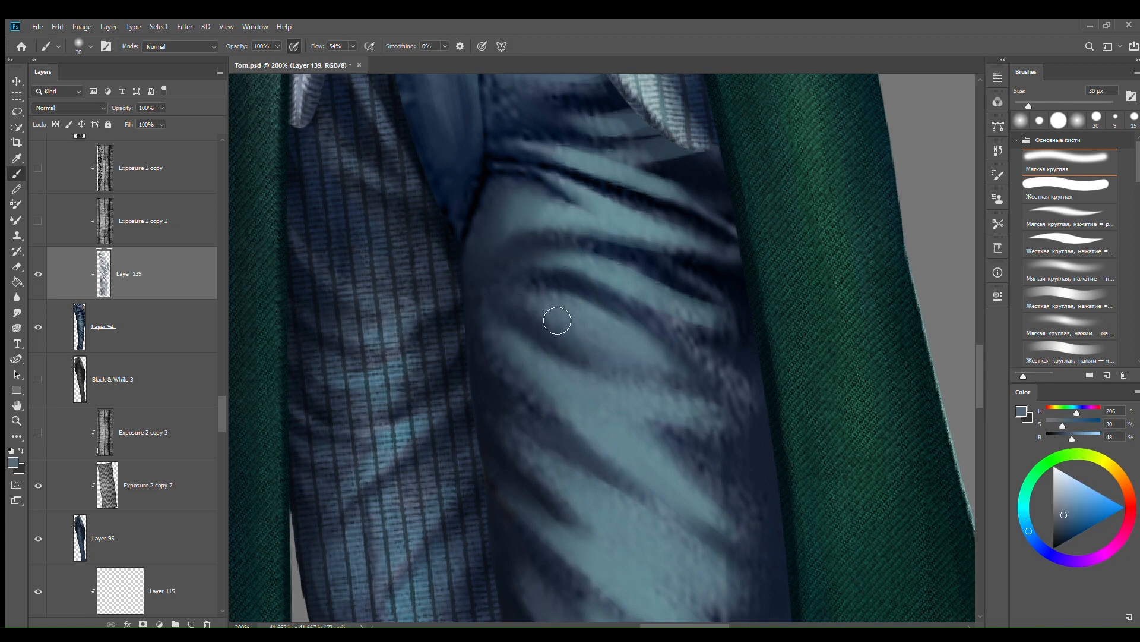
pyautogui.keyDown('alt'); pyautogui.click(537, 412); pyautogui.keyUp('alt')
pyautogui.moveTo(520, 363); pyautogui.dragTo(563, 417)
# Step: Check the upper thigh folds from a zoomed-out view of the figure
pyautogui.hotkey('ctrl', '-')
pyautogui.hotkey('ctrl', '-')
pyautogui.hotkey('ctrl', '-')
pyautogui.hotkey('ctrl', '-')
pyautogui.hotkey('ctrl', '+')
pyautogui.hotkey('ctrl', '+')
pyautogui.hotkey('ctrl', '+')
pyautogui.hotkey('ctrl', '+')
# Step: Deepen the thigh's diagonal creases with sampled dark blue and the 25 px soft brush
pyautogui.press('[')
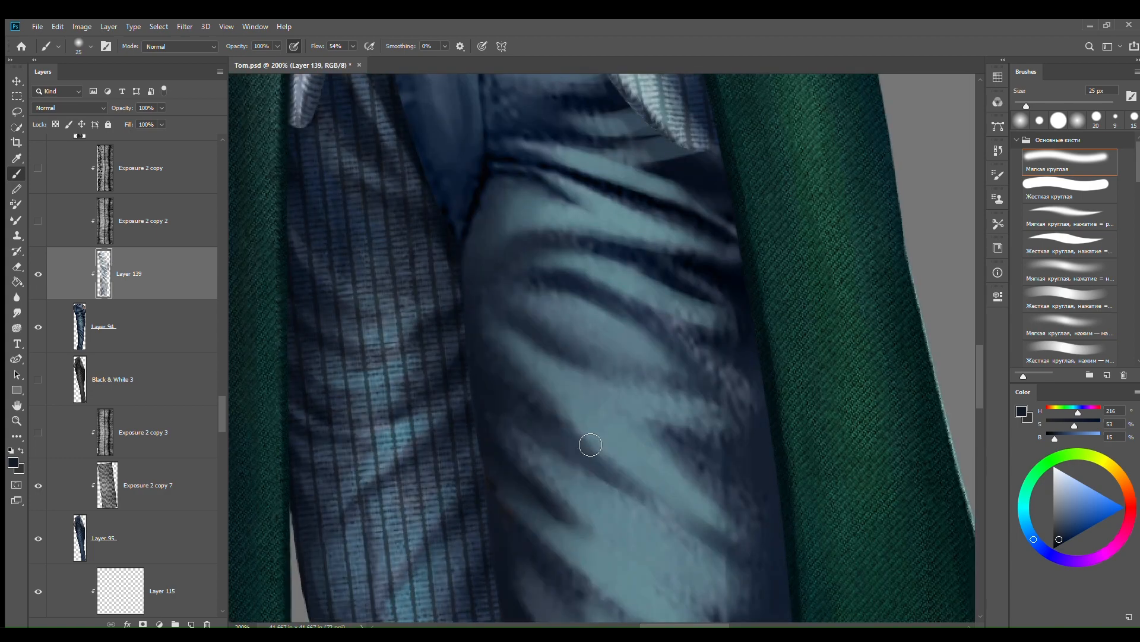
pyautogui.keyDown('alt'); pyautogui.click(671, 439); pyautogui.keyUp('alt')
pyautogui.moveTo(689, 439); pyautogui.dragTo(541, 288)
# Step: Show the Exposure 2 copy 2 stripe texture temporarily to check the trousers on the whole figure
pyautogui.click(38, 221)
pyautogui.hotkey('ctrl', '-')
pyautogui.hotkey('ctrl', '-')
pyautogui.hotkey('ctrl', '-')
pyautogui.hotkey('ctrl', '-')
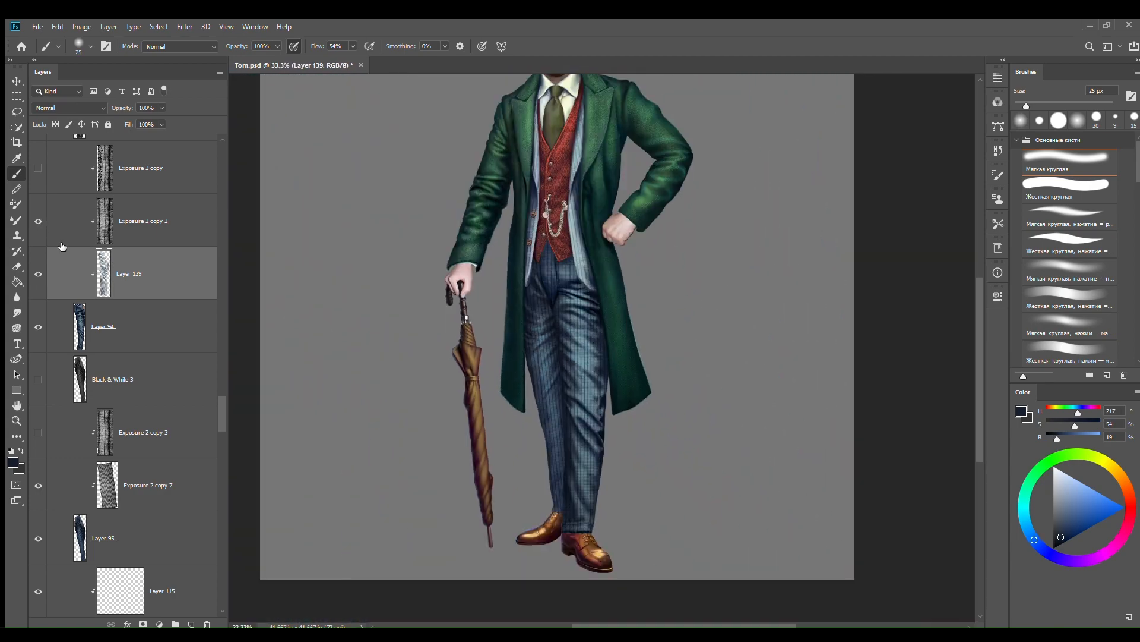
pyautogui.hotkey('ctrl', '+')
pyautogui.hotkey('ctrl', '+')
pyautogui.hotkey('ctrl', '+')
pyautogui.click(38, 221)
pyautogui.hotkey('ctrl', '+')
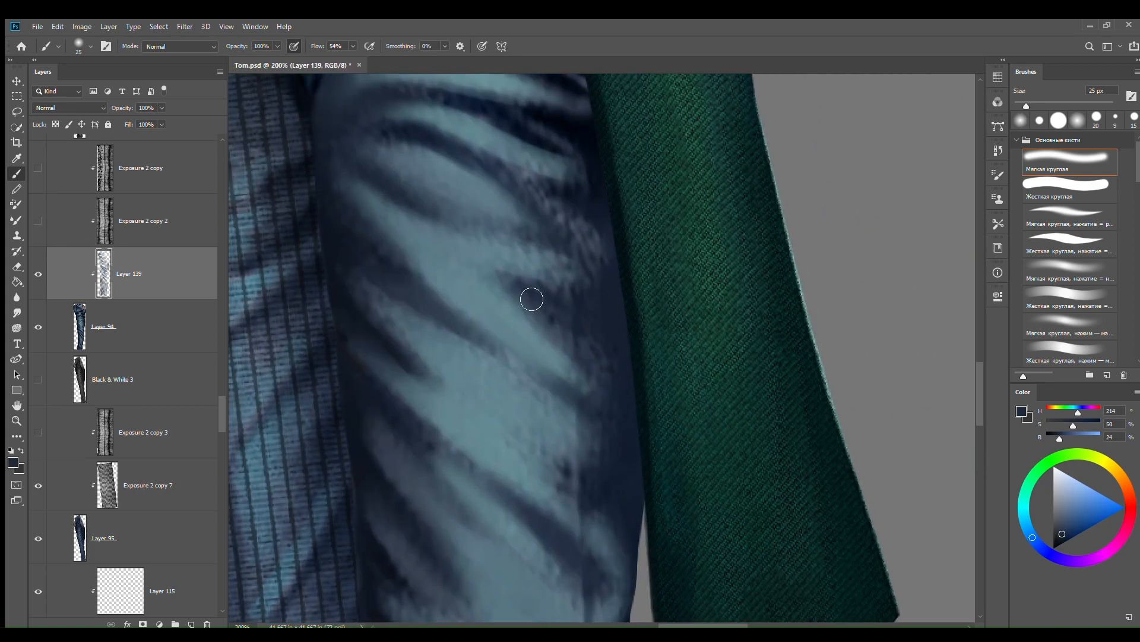
# Step: Paint near-black blue shadow over the speckled outer upper thigh beside the green coat
pyautogui.moveTo(586, 225); pyautogui.dragTo(641, 244)
pyautogui.keyDown('alt'); pyautogui.click(674, 213); pyautogui.keyUp('alt')
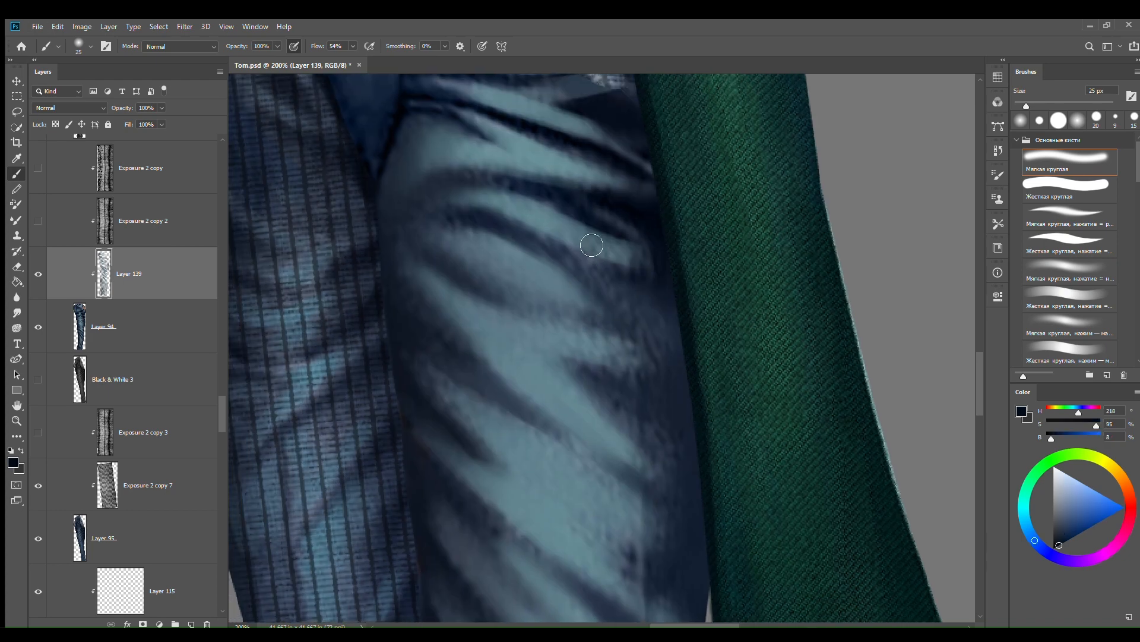
pyautogui.keyDown('alt'); pyautogui.click(686, 303); pyautogui.keyUp('alt')
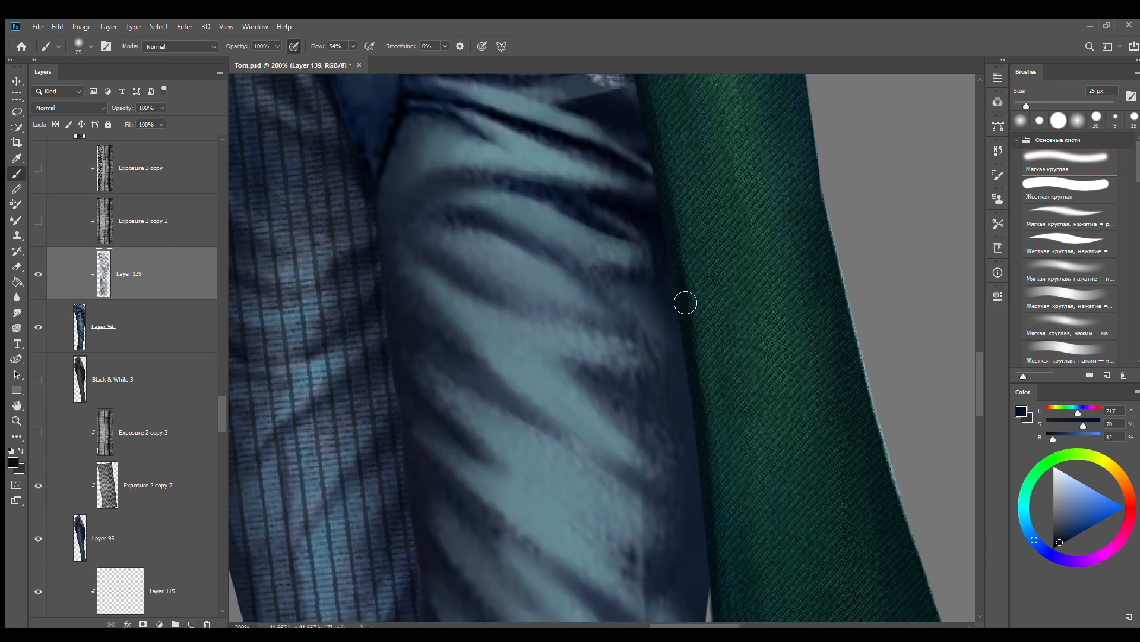
# Step: Reduce the soft brush to 20 px and smooth the hip folds below the striped jacket's hem
pyautogui.moveTo(633, 117); pyautogui.dragTo(657, 227)
pyautogui.keyDown('alt'); pyautogui.click(546, 194); pyautogui.keyUp('alt')
pyautogui.press('[')
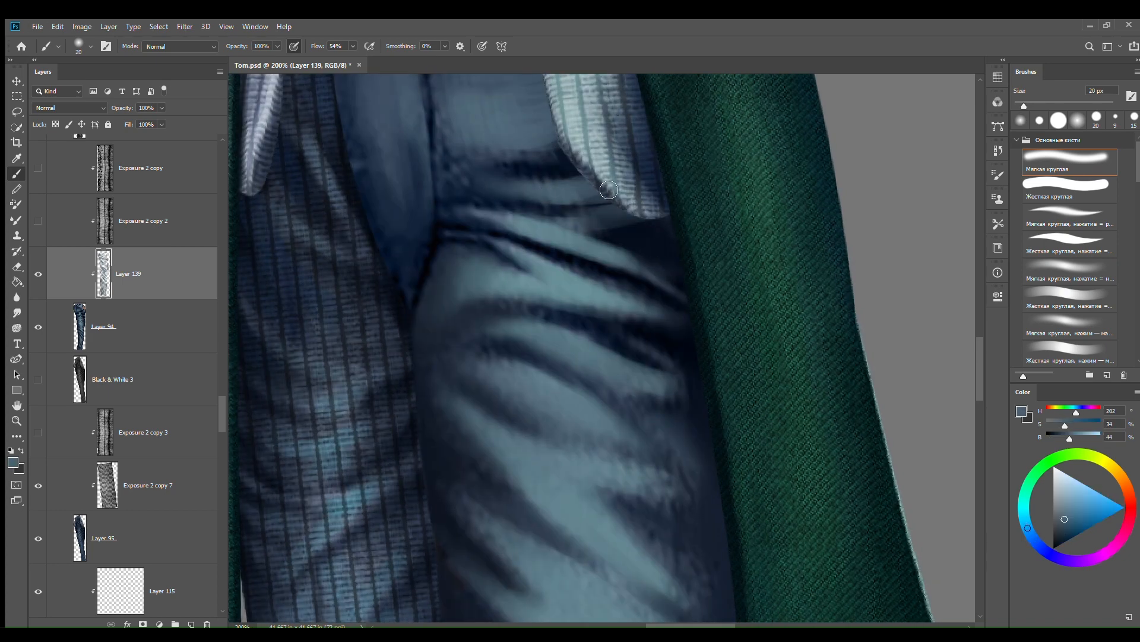
pyautogui.keyDown('alt'); pyautogui.click(524, 189); pyautogui.keyUp('alt')
pyautogui.keyDown('alt'); pyautogui.click(677, 224); pyautogui.keyUp('alt')
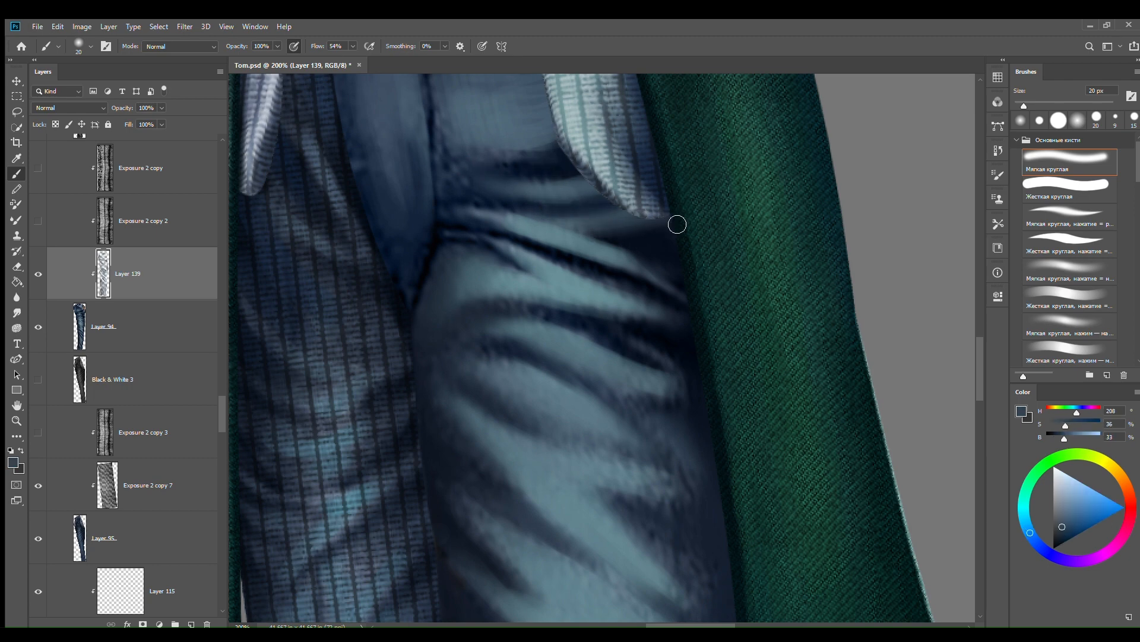
# Step: Refine the thin dark creases running from the crotch across the hip with a 15 px soft brush
pyautogui.keyDown('alt'); pyautogui.click(576, 250); pyautogui.keyUp('alt')
pyautogui.press(']')
pyautogui.press(']')
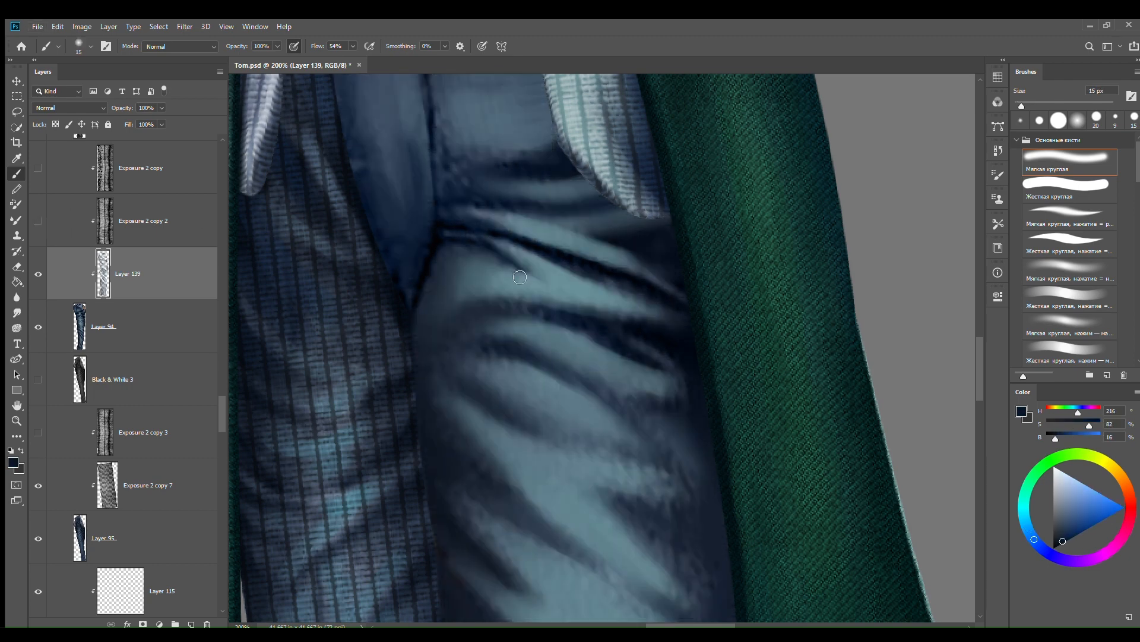
pyautogui.keyDown('alt'); pyautogui.click(521, 230); pyautogui.keyUp('alt')
# Step: Enlarge the soft brush to 35 px and paint sampled grey-blue over the trouser front below the red waistcoat
pyautogui.moveTo(493, 168); pyautogui.dragTo(569, 378)
pyautogui.press(']')
pyautogui.press(']')
pyautogui.press(']')
pyautogui.press(']')
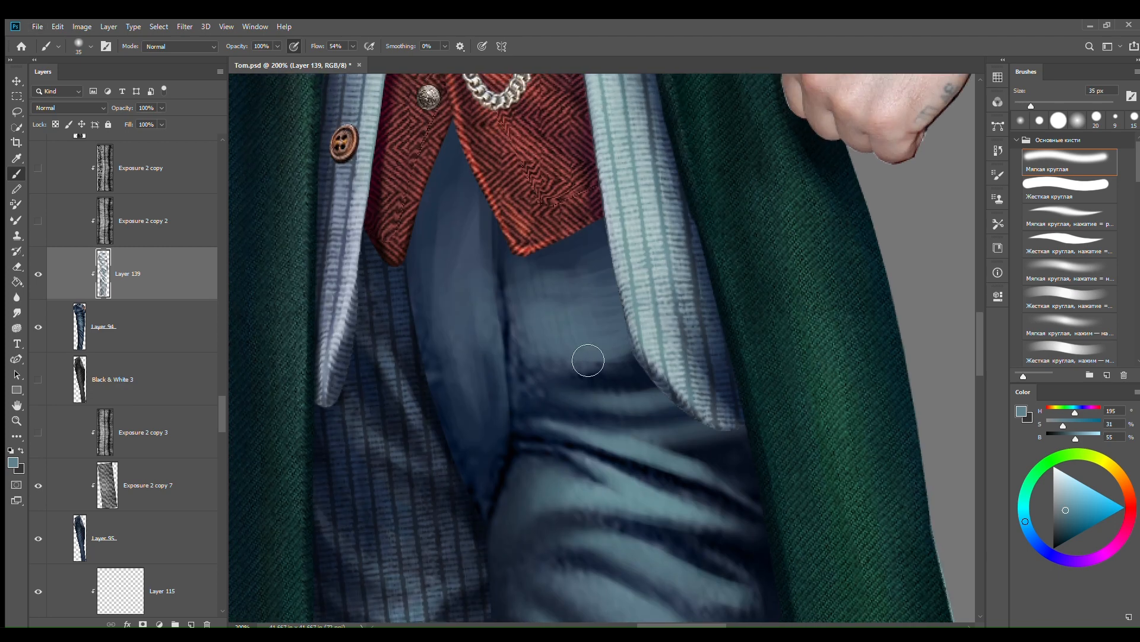
pyautogui.keyDown('alt'); pyautogui.click(618, 438); pyautogui.keyUp('alt')
pyautogui.moveTo(557, 292)
pyautogui.mouseDown()
pyautogui.moveTo(572, 319)
pyautogui.moveTo(549, 249)
pyautogui.moveTo(581, 243)
pyautogui.mouseUp()
pyautogui.keyDown('alt'); pyautogui.click(631, 386); pyautogui.keyUp('alt')
pyautogui.moveTo(635, 350)
pyautogui.mouseDown()
pyautogui.moveTo(598, 262)
pyautogui.moveTo(553, 252)
pyautogui.mouseUp()
# Step: Reduce the brush to 30 px and blend the highlight on the trouser front into the shadow beside the jacket hem
pyautogui.press('[')
pyautogui.press('[')
pyautogui.press('[')
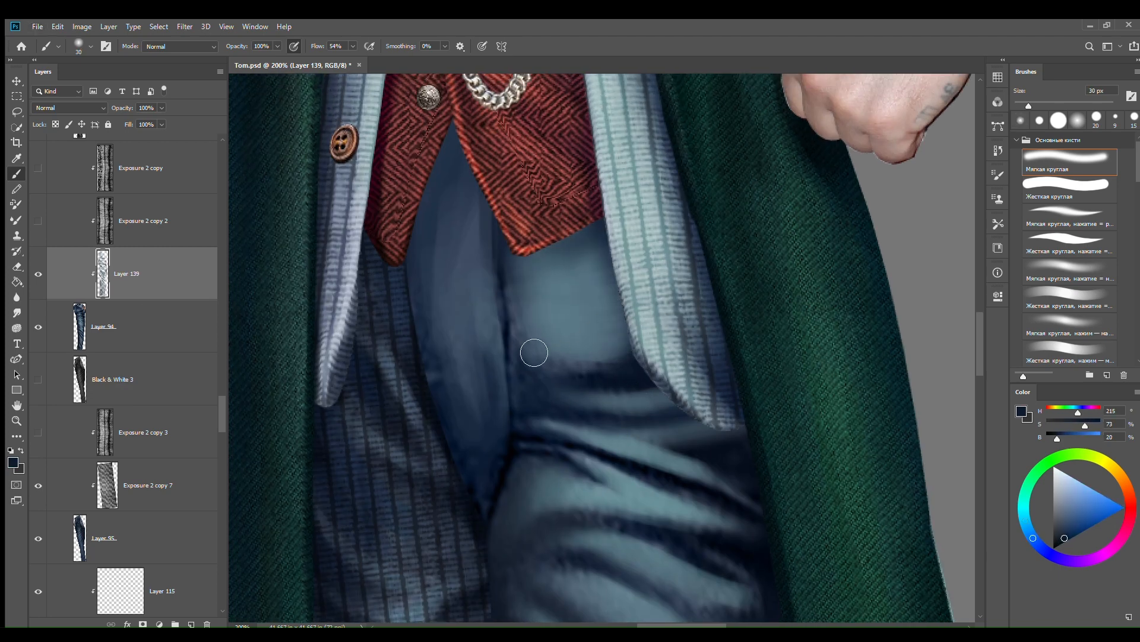
pyautogui.keyDown('alt'); pyautogui.click(553, 343); pyautogui.keyUp('alt')
pyautogui.moveTo(534, 359)
pyautogui.mouseDown()
pyautogui.moveTo(542, 397)
pyautogui.moveTo(609, 374)
pyautogui.moveTo(619, 337)
pyautogui.mouseUp()
pyautogui.keyDown('alt'); pyautogui.click(610, 378); pyautogui.keyUp('alt')
pyautogui.keyDown('alt'); pyautogui.click(548, 337); pyautogui.keyUp('alt')
pyautogui.moveTo(519, 308); pyautogui.dragTo(536, 311)
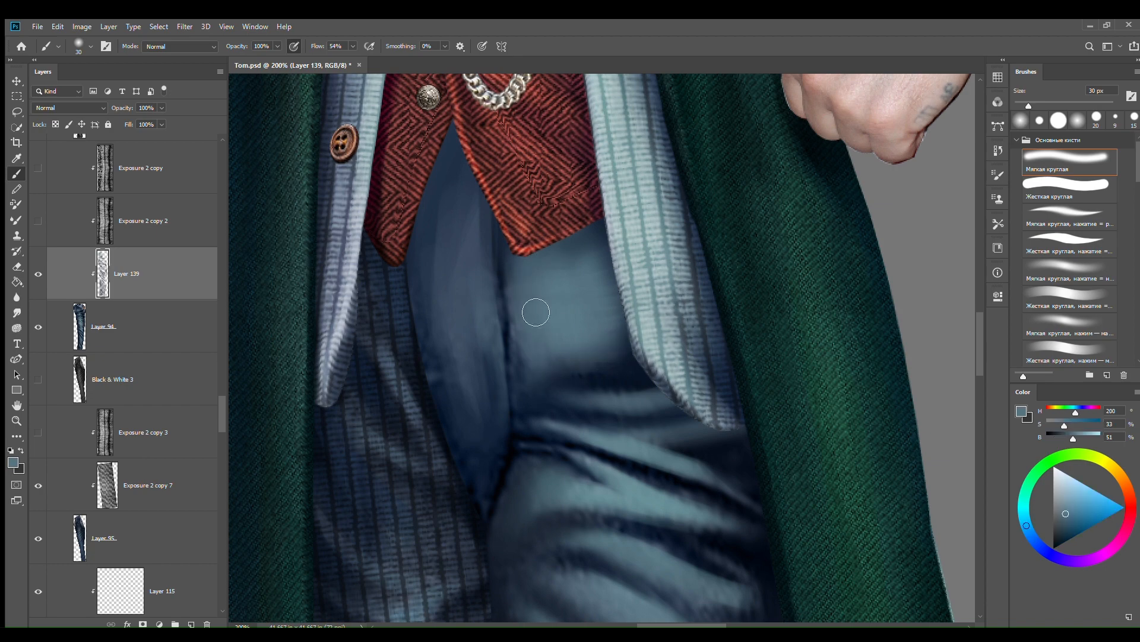
# Step: Darken the centre front seam and smooth the blue fly panel beside it with a 25 px soft brush
pyautogui.keyDown('alt'); pyautogui.click(537, 460); pyautogui.keyUp('alt')
pyautogui.moveTo(511, 417); pyautogui.dragTo(508, 376)
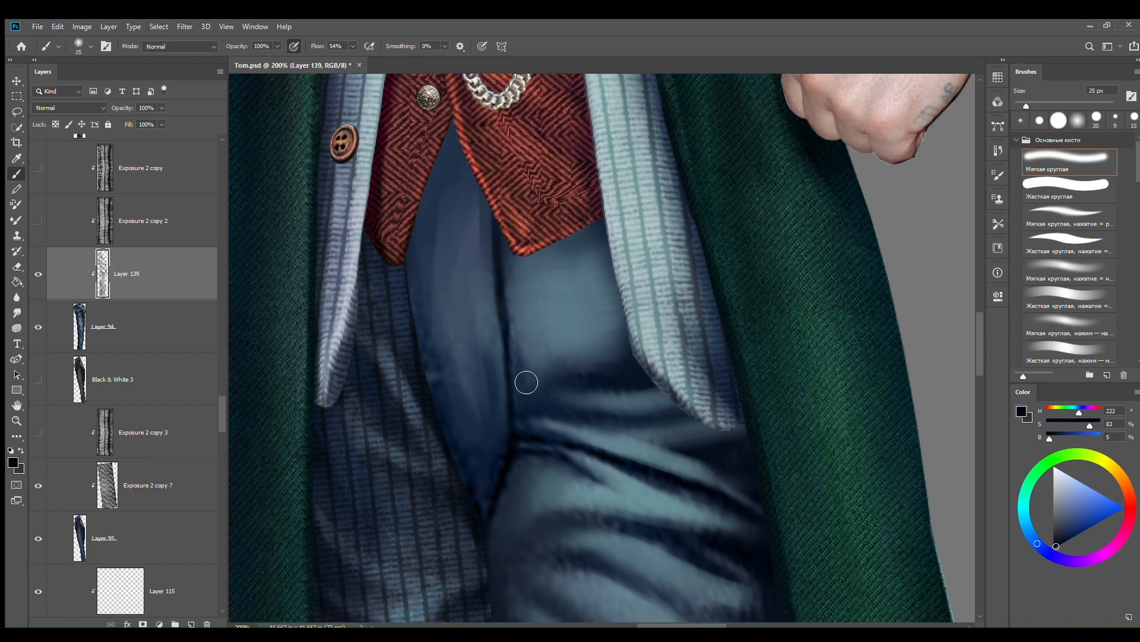
pyautogui.keyDown('alt'); pyautogui.click(457, 297); pyautogui.keyUp('alt')
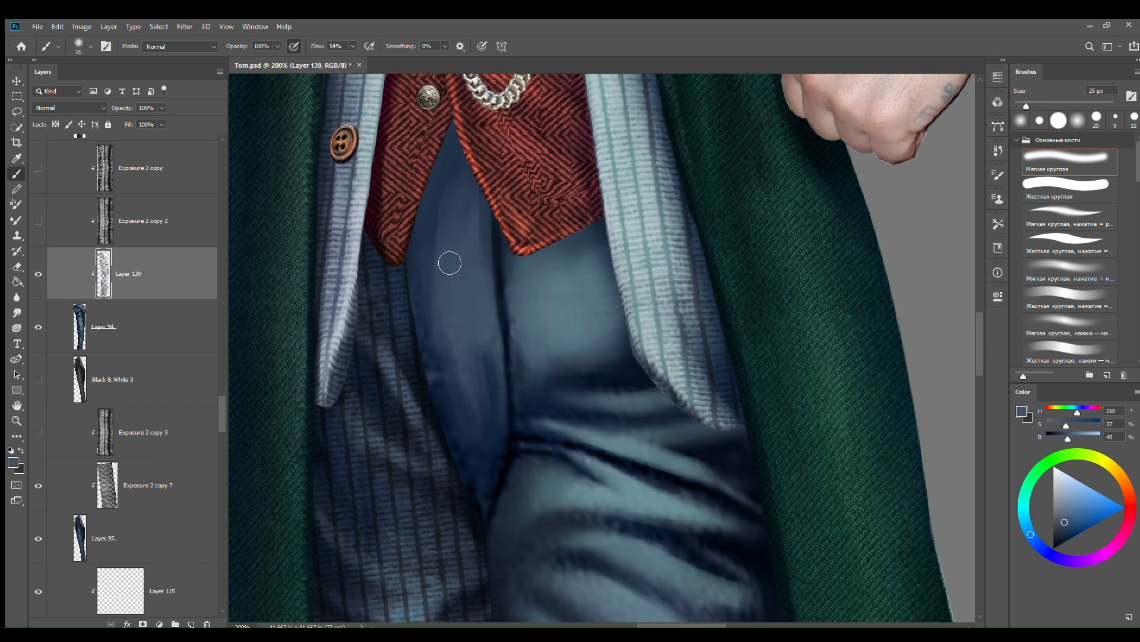
pyautogui.moveTo(449, 263); pyautogui.dragTo(446, 204)
pyautogui.keyDown('alt'); pyautogui.click(503, 241); pyautogui.keyUp('alt')
pyautogui.moveTo(480, 170); pyautogui.dragTo(467, 249)
pyautogui.keyDown('alt'); pyautogui.click(444, 220); pyautogui.keyUp('alt')
pyautogui.moveTo(457, 344); pyautogui.dragTo(465, 427)
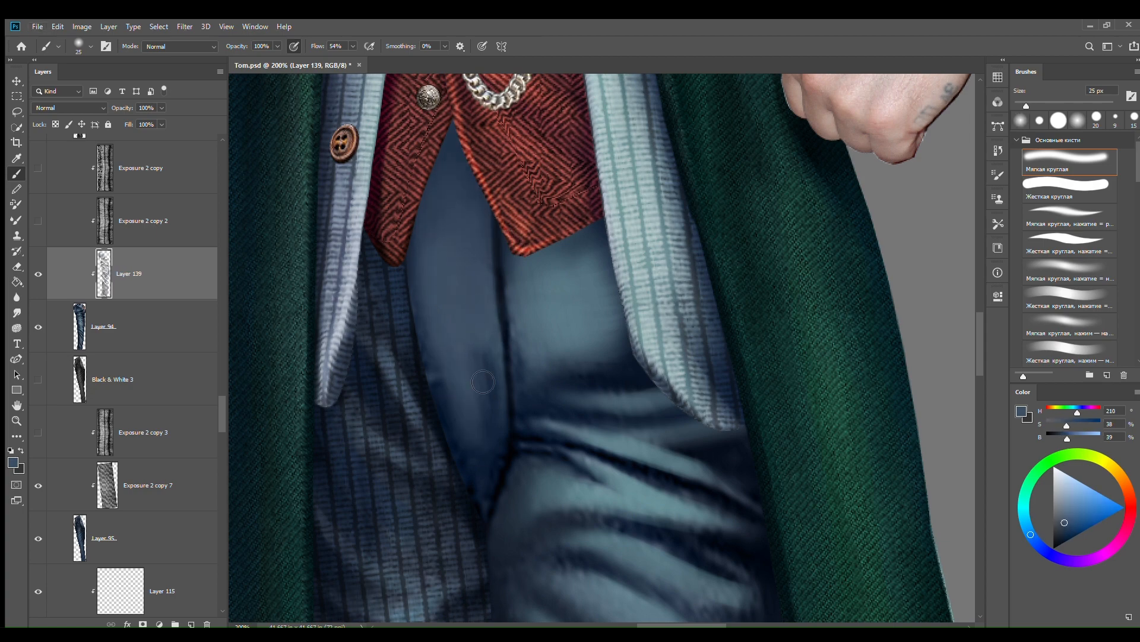
# Step: Blend the lower fly panel down to the crotch with sampled muted blues, keeping its edges darker
pyautogui.moveTo(481, 383)
pyautogui.mouseDown()
pyautogui.moveTo(487, 440)
pyautogui.moveTo(464, 476)
pyautogui.mouseUp()
pyautogui.keyDown('alt'); pyautogui.click(463, 460); pyautogui.keyUp('alt')
pyautogui.moveTo(416, 288); pyautogui.dragTo(438, 377)
pyautogui.keyDown('alt'); pyautogui.click(481, 459); pyautogui.keyUp('alt')
pyautogui.moveTo(497, 433)
pyautogui.mouseDown()
pyautogui.moveTo(485, 298)
pyautogui.moveTo(477, 469)
pyautogui.mouseUp()
pyautogui.keyDown('alt'); pyautogui.click(484, 232); pyautogui.keyUp('alt')
pyautogui.moveTo(438, 343); pyautogui.dragTo(473, 394)
pyautogui.hotkey('ctrl', '-')
pyautogui.hotkey('ctrl', '+')
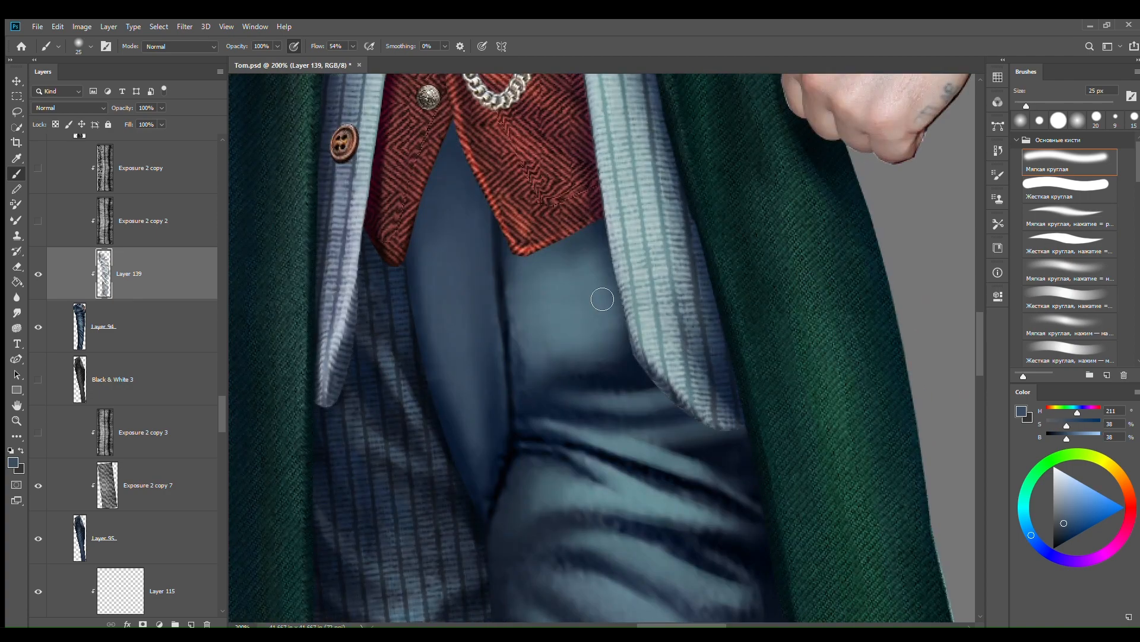
pyautogui.keyDown('alt'); pyautogui.click(602, 299); pyautogui.keyUp('alt')
pyautogui.moveTo(460, 288)
pyautogui.mouseDown()
pyautogui.moveTo(462, 360)
pyautogui.moveTo(488, 369)
pyautogui.mouseUp()
pyautogui.keyDown('alt'); pyautogui.click(459, 353); pyautogui.keyUp('alt')
# Step: Draw a thin near-black side seam down the outer trouser leg with a 6 px soft brush
pyautogui.moveTo(693, 462); pyautogui.dragTo(660, 270)
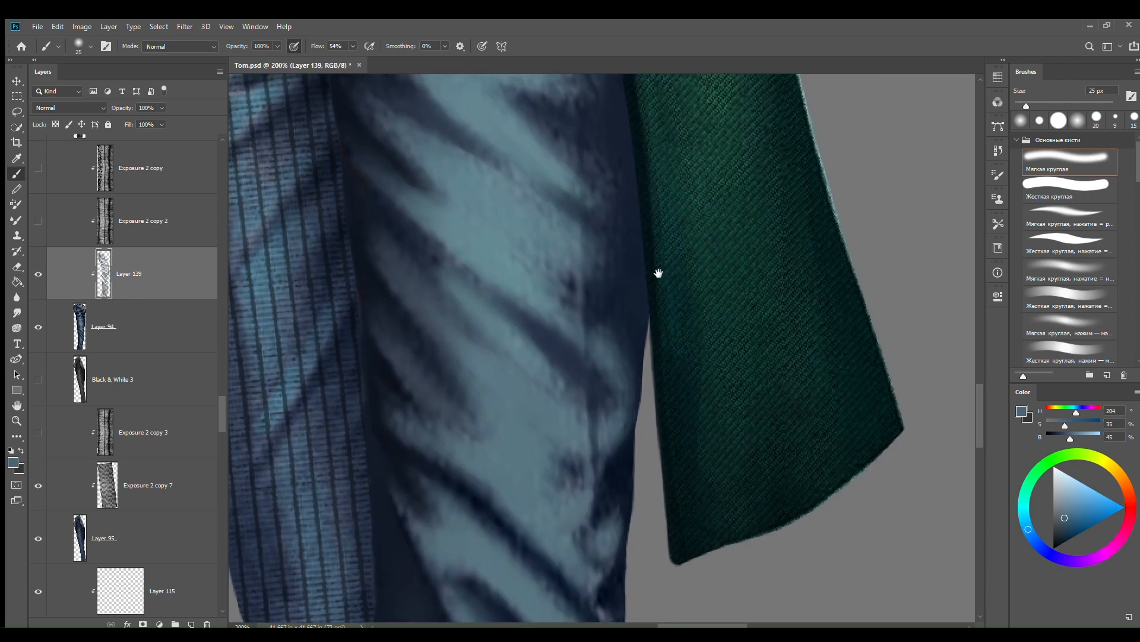
pyautogui.keyDown('alt'); pyautogui.click(662, 275); pyautogui.keyUp('alt')
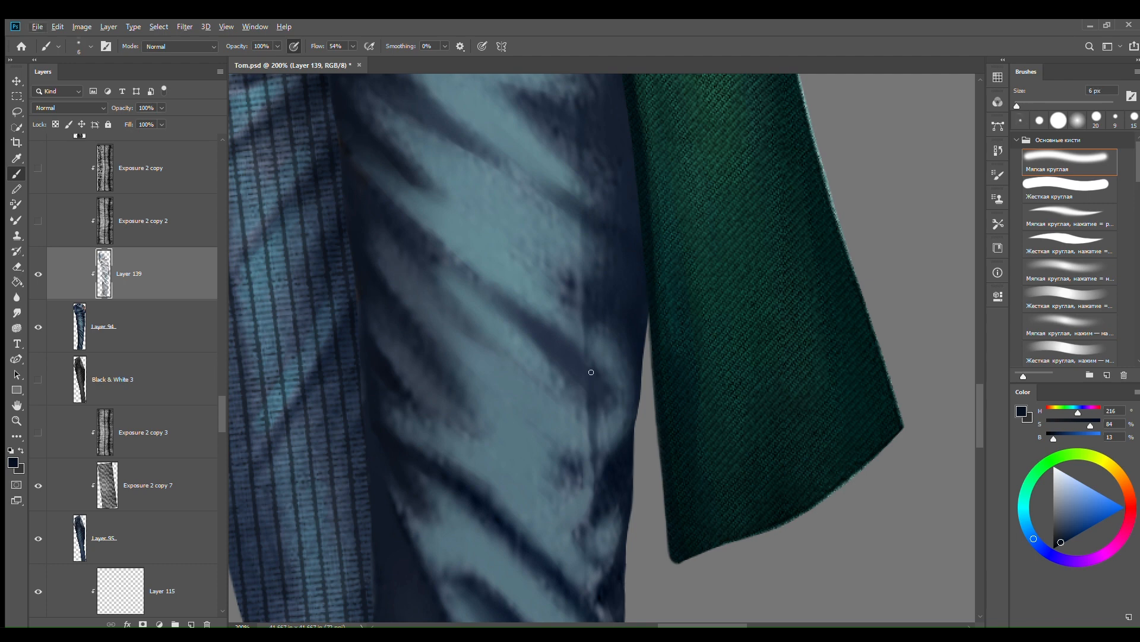
pyautogui.scroll(3, 598, 254)
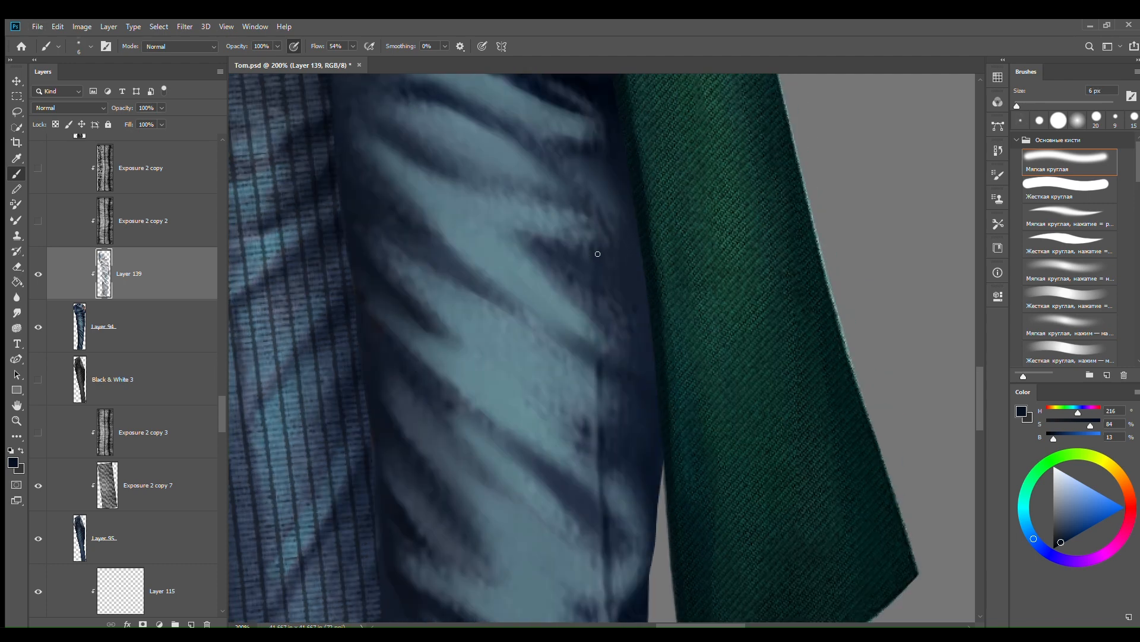
pyautogui.scroll(-20, 597, 225)
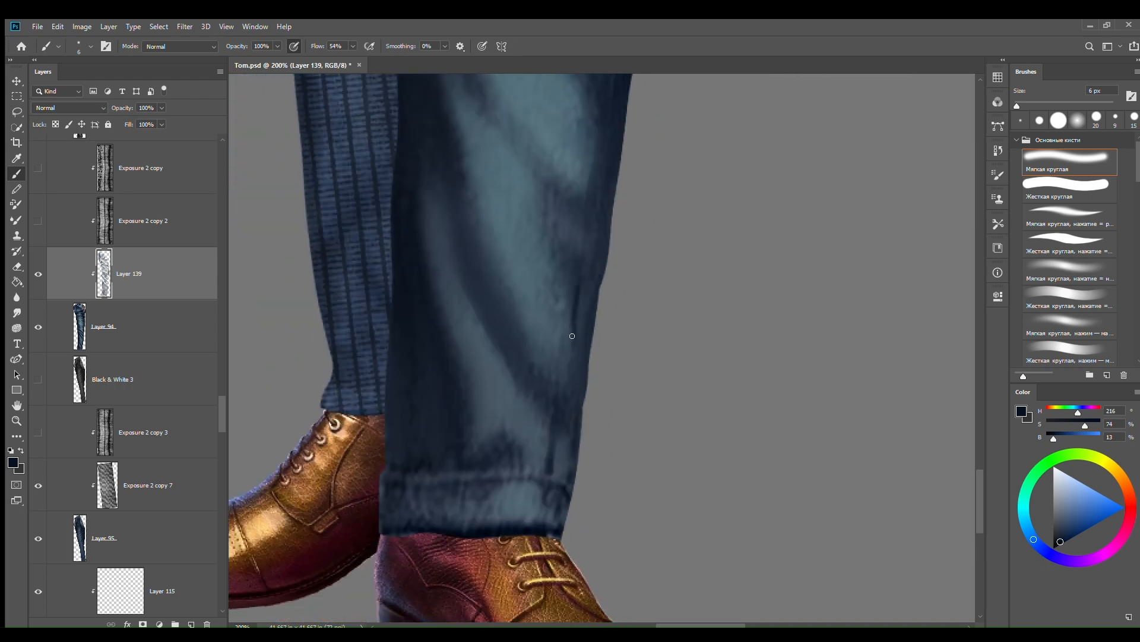
pyautogui.scroll(3, 598, 238)
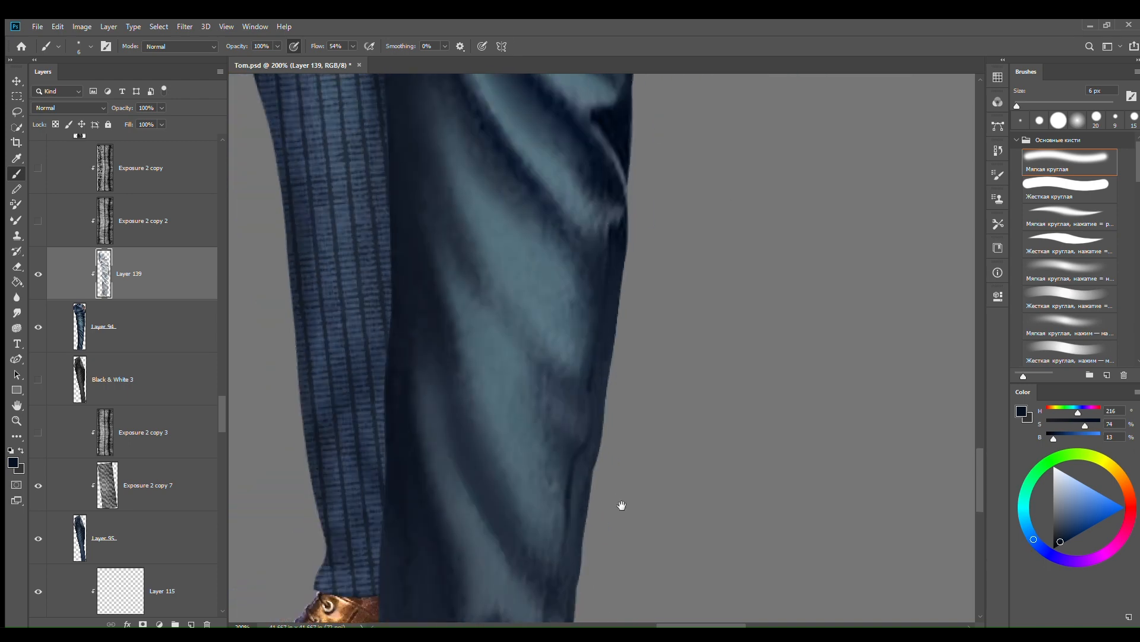
# Step: Paint a thin grey-blue highlight along the outer side seam from cuff to thigh with a 5 px brush
pyautogui.moveTo(622, 505); pyautogui.dragTo(622, 326)
pyautogui.keyDown('alt'); pyautogui.click(562, 380); pyautogui.keyUp('alt')
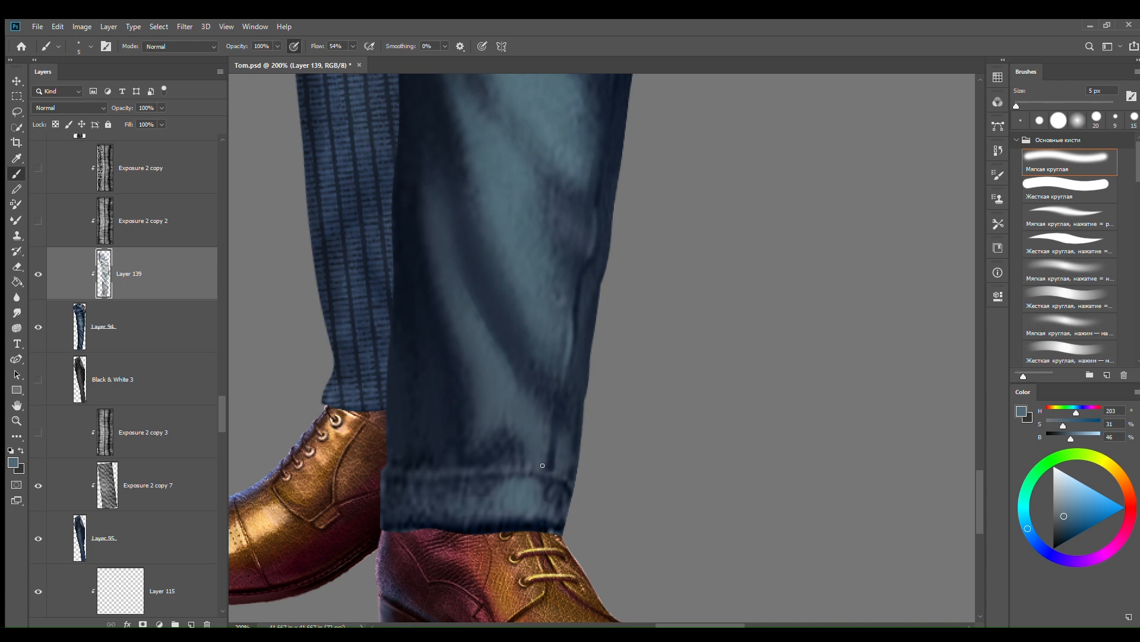
pyautogui.moveTo(590, 165); pyautogui.dragTo(572, 451)
pyautogui.keyDown('alt'); pyautogui.click(571, 444); pyautogui.keyUp('alt')
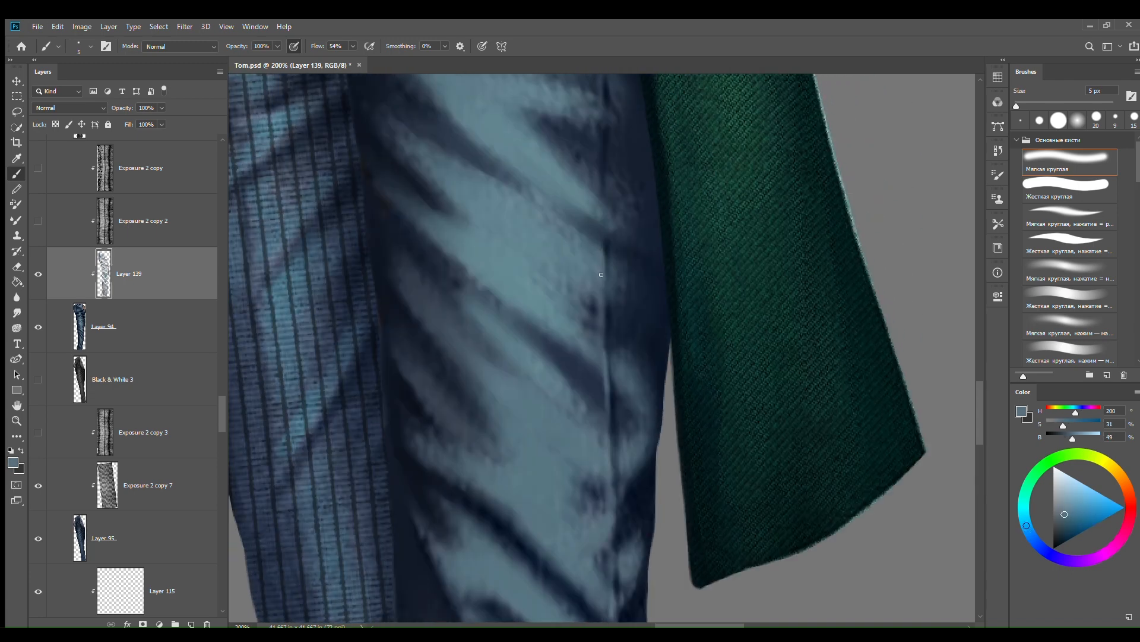
pyautogui.moveTo(603, 125); pyautogui.dragTo(593, 261)
pyautogui.press(']')
pyautogui.press(']')
pyautogui.press(']')
pyautogui.press(']')
# Step: Show the Exposure 2 copy 2 stripe texture and check the trousers on the whole figure
pyautogui.scroll(-3, 599, 339)
pyautogui.scroll(3, 598, 336)
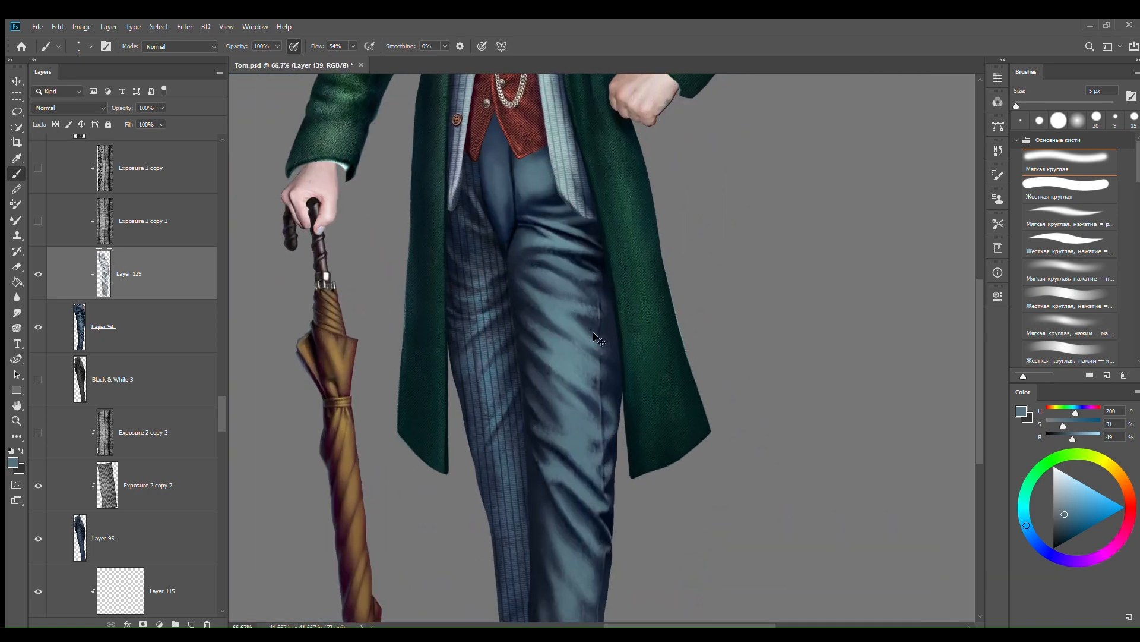
pyautogui.click(38, 221)
pyautogui.hotkey('ctrl', '0')
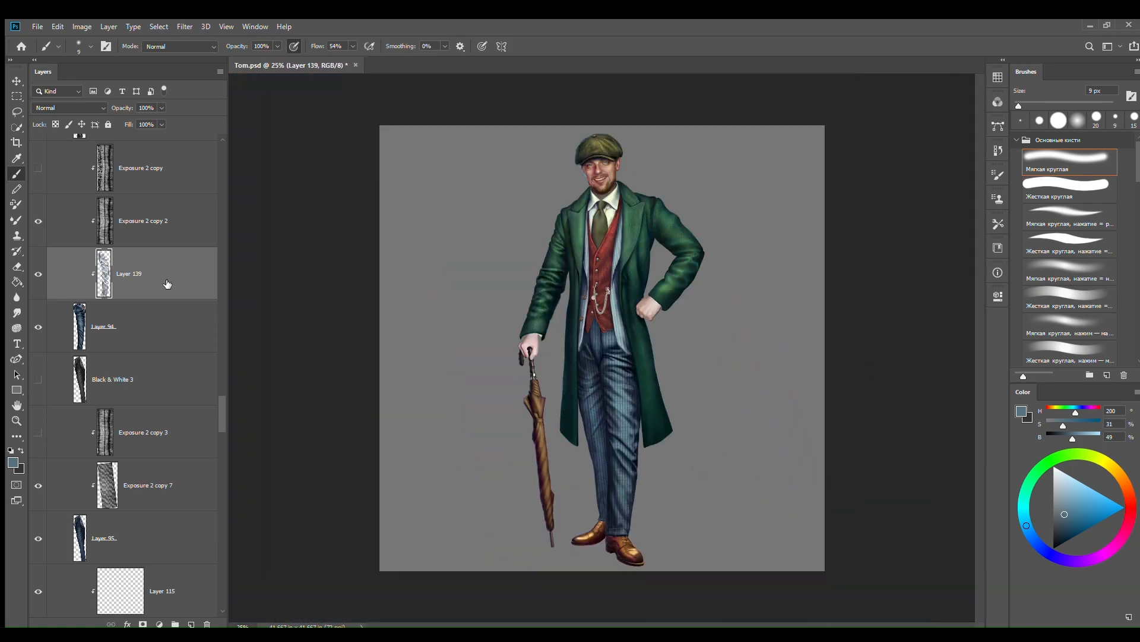
pyautogui.hotkey('ctrl', '1')
# Step: Convert the Exposure 2 copy 2 stripe layer to a Smart Object and bend its stripes along the folds with Liquify
pyautogui.press('v')
pyautogui.moveTo(673, 452); pyautogui.dragTo(574, 315)
pyautogui.click(574, 315)
pyautogui.rightClick(178, 226)
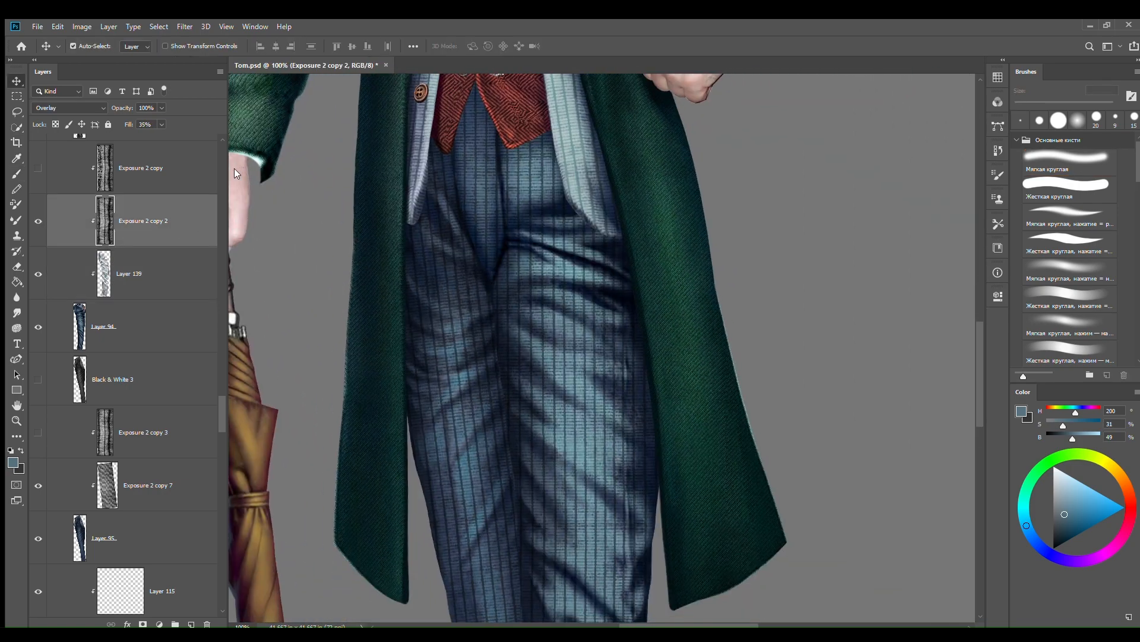
pyautogui.click(238, 232)
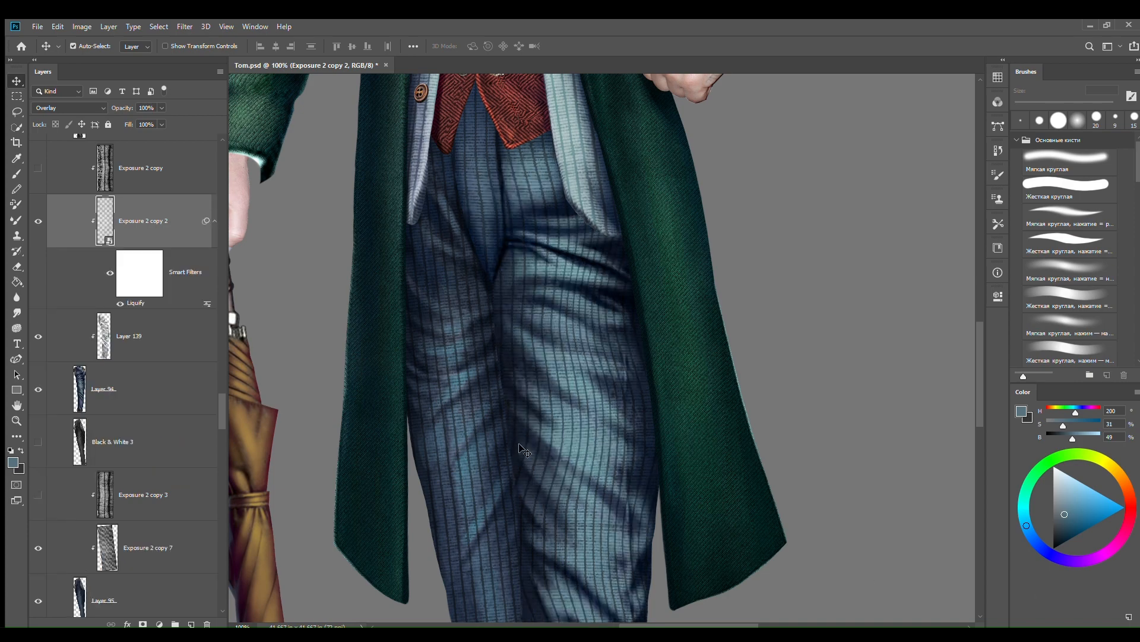
# Step: Undo and restore the Liquify distortion on the stripe texture to compare the trouser leg
pyautogui.hotkey('ctrl', '-')
pyautogui.hotkey('ctrl', '-')
pyautogui.hotkey('ctrl', '+')
pyautogui.moveTo(519, 448); pyautogui.dragTo(483, 310)
pyautogui.hotkey('ctrl', 'z')
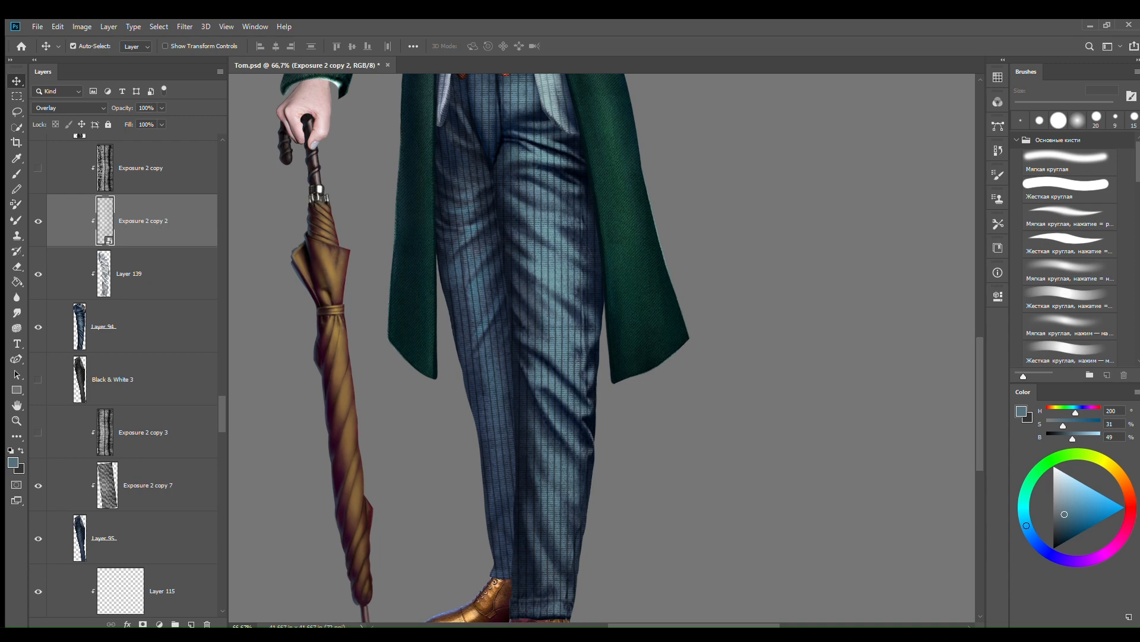
pyautogui.hotkey('ctrl', 'shift', 'z')
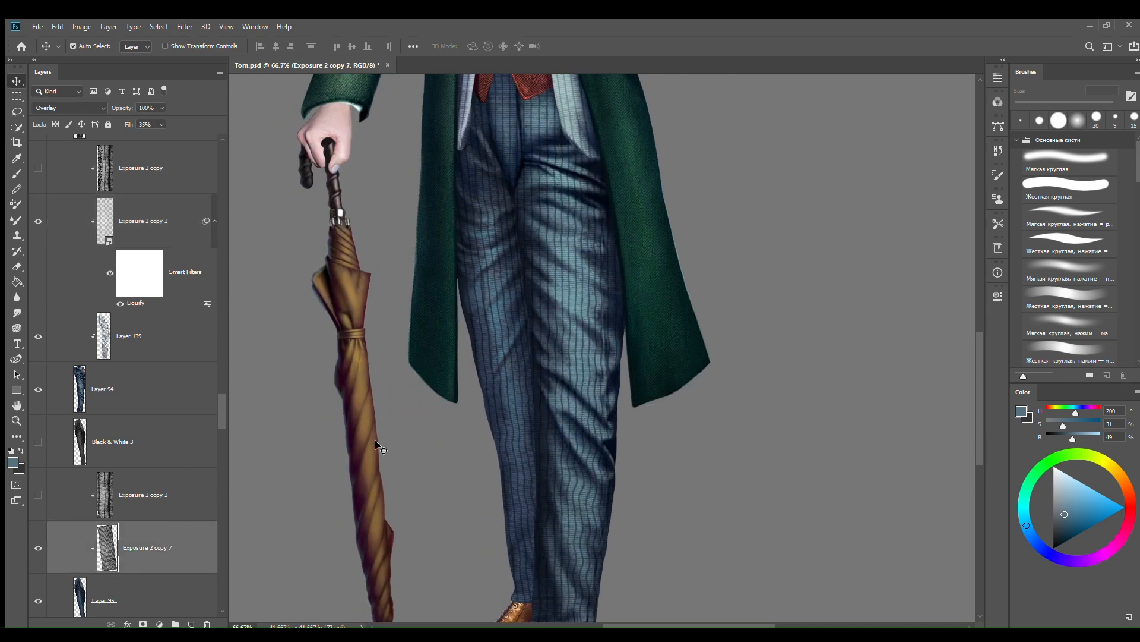
# Step: Hide the Exposure 2 copy 7 texture and add a new clipped layer directly above Layer 95 for painting the other leg
pyautogui.click(38, 548)
pyautogui.click(140, 600)
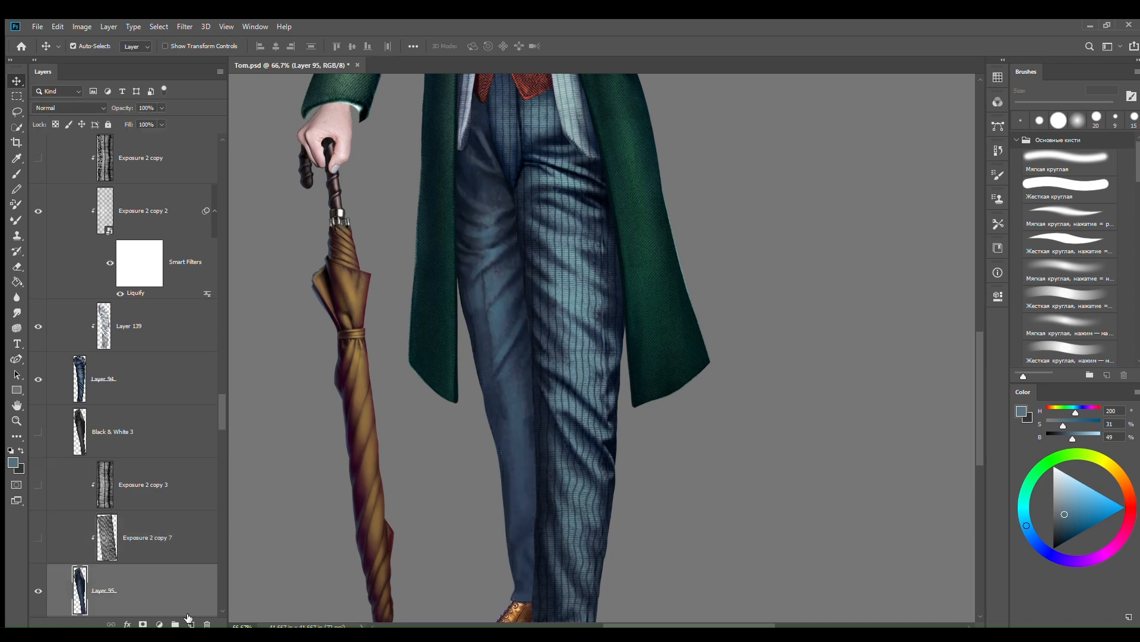
pyautogui.click(190, 624)
pyautogui.press('b')
pyautogui.hotkey('ctrl', '+')
pyautogui.hotkey('ctrl', '+')
pyautogui.moveTo(389, 392); pyautogui.dragTo(577, 362)
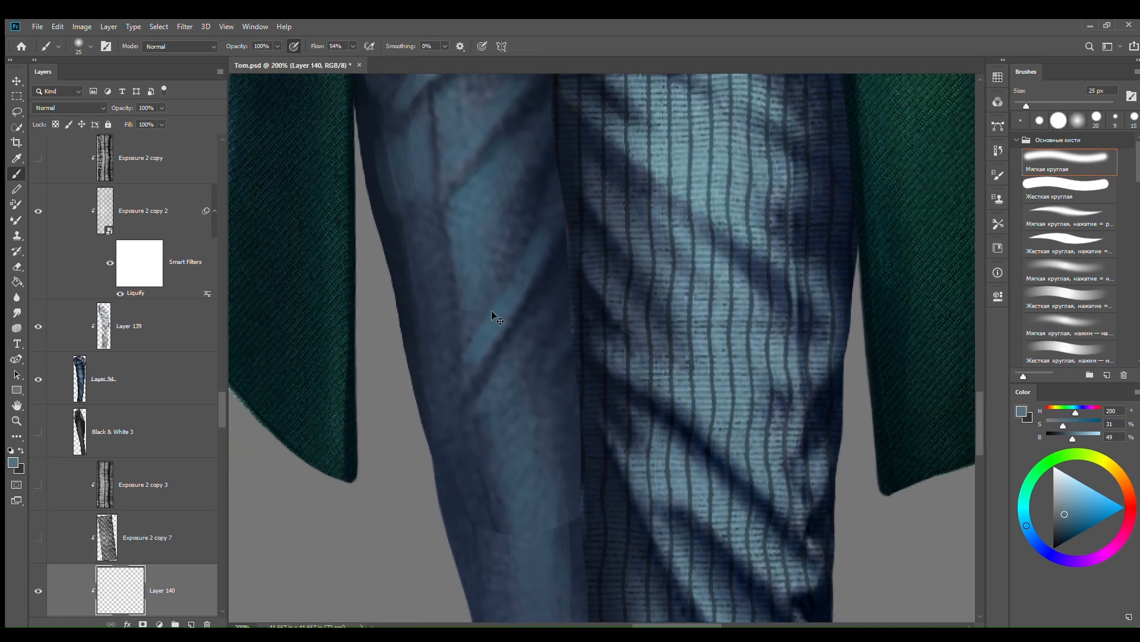
# Step: Paint sampled steel blue along the diagonal folds at the far leg's knee with a 15 px soft brush
pyautogui.hotkey('ctrl', 'y')
pyautogui.hotkey('ctrl', 'y')
pyautogui.press('[')
pyautogui.keyDown('alt'); pyautogui.click(476, 356); pyautogui.keyUp('alt')
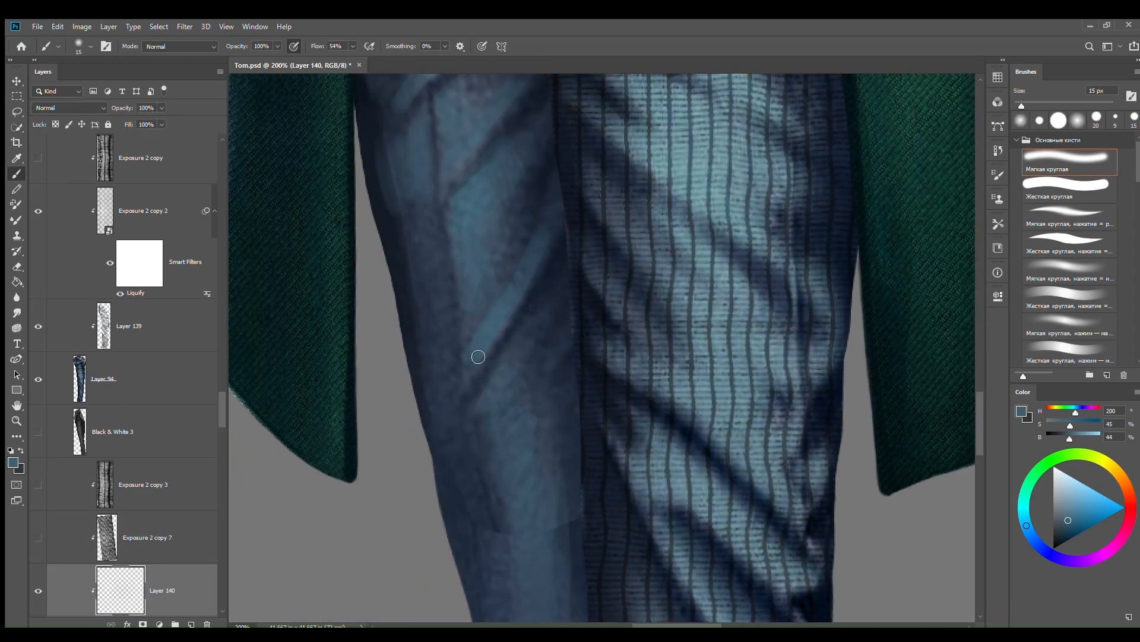
pyautogui.moveTo(481, 354); pyautogui.dragTo(449, 401)
pyautogui.moveTo(480, 189); pyautogui.dragTo(518, 139)
pyautogui.moveTo(489, 259); pyautogui.dragTo(479, 398)
pyautogui.moveTo(522, 226); pyautogui.dragTo(453, 308)
# Step: Enlarge the brush to 25 px and paint soft steel-blue highlights down the far leg's shin toward the ankle
pyautogui.moveTo(553, 600); pyautogui.dragTo(552, 374)
pyautogui.press(']')
pyautogui.press(']')
pyautogui.moveTo(660, 444); pyautogui.dragTo(611, 304)
pyautogui.moveTo(459, 238); pyautogui.dragTo(460, 284)
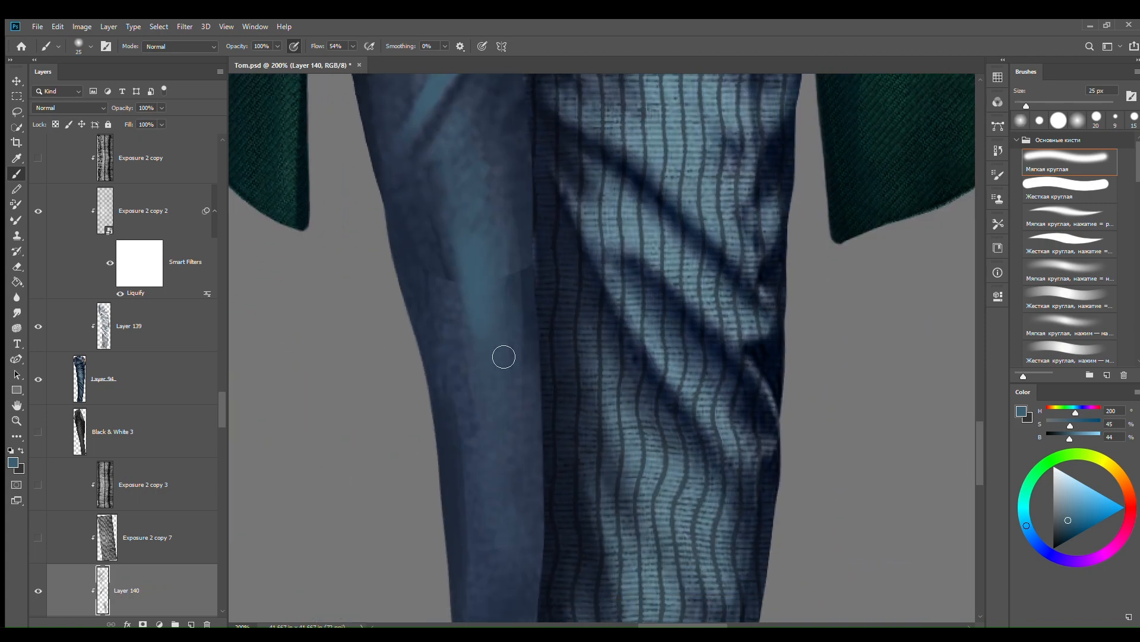
pyautogui.moveTo(503, 356); pyautogui.dragTo(484, 357)
pyautogui.moveTo(510, 499); pyautogui.dragTo(492, 381)
pyautogui.moveTo(503, 246); pyautogui.dragTo(450, 342)
pyautogui.moveTo(481, 334)
pyautogui.mouseDown()
pyautogui.moveTo(497, 417)
pyautogui.moveTo(522, 333)
pyautogui.mouseUp()
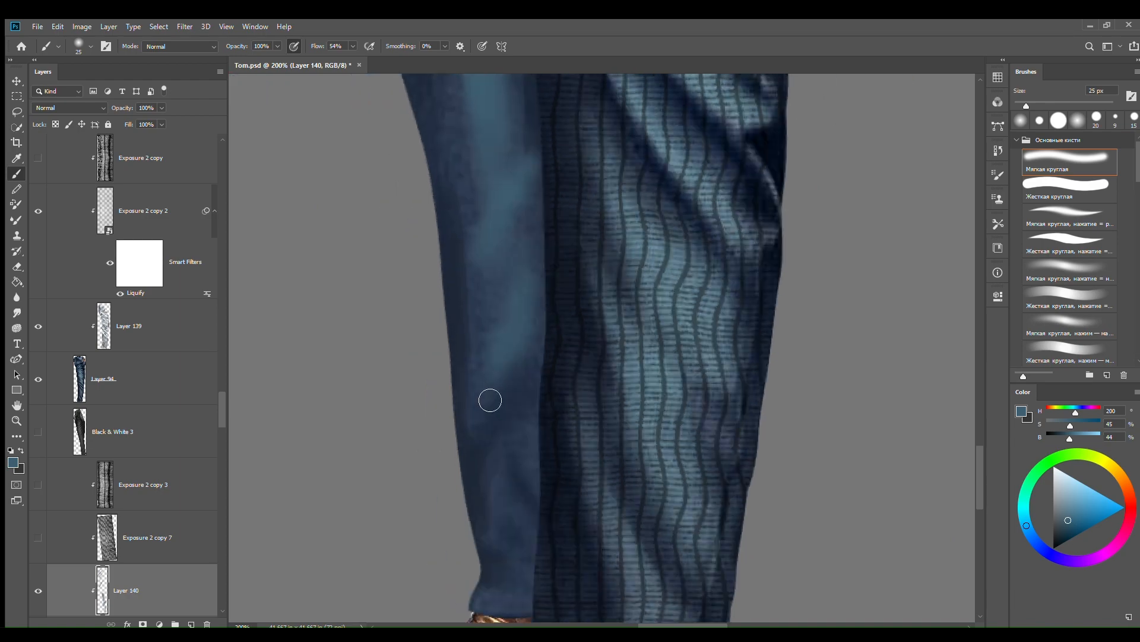
pyautogui.moveTo(533, 441); pyautogui.dragTo(530, 453)
# Step: Lighten the far leg's calf and the fold crests above its knee, reducing the brush to 15 px
pyautogui.moveTo(524, 147); pyautogui.dragTo(570, 617)
pyautogui.moveTo(518, 390); pyautogui.dragTo(528, 353)
pyautogui.moveTo(456, 148); pyautogui.dragTo(478, 346)
pyautogui.moveTo(537, 284); pyautogui.dragTo(525, 297)
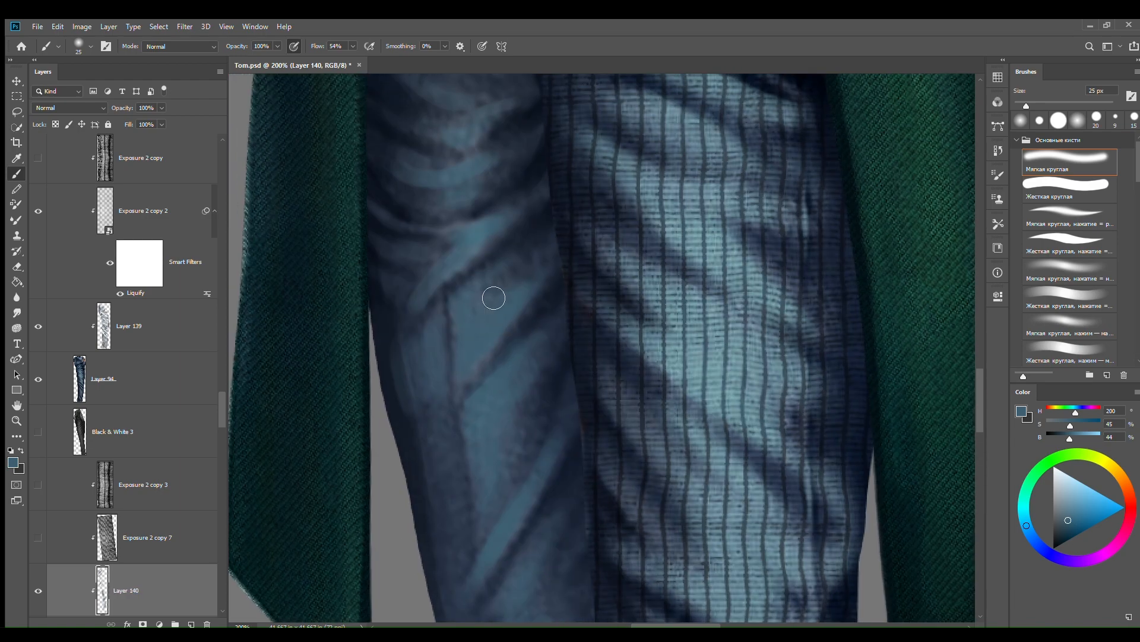
pyautogui.moveTo(487, 214)
pyautogui.mouseDown()
pyautogui.moveTo(502, 357)
pyautogui.moveTo(532, 318)
pyautogui.mouseUp()
pyautogui.press('[')
pyautogui.press('[')
pyautogui.moveTo(436, 294); pyautogui.dragTo(461, 298)
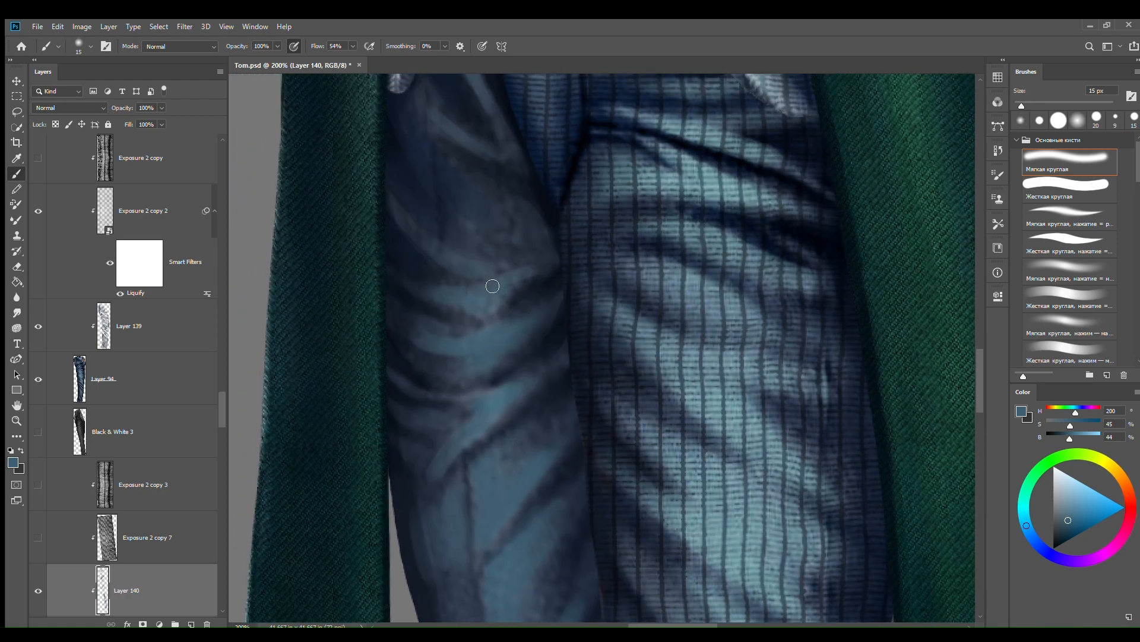
# Step: Brush steel-blue light over the far leg's thigh folds and upper thigh below the jacket
pyautogui.moveTo(433, 252); pyautogui.dragTo(469, 265)
pyautogui.press(']')
pyautogui.press(']')
pyautogui.keyDown('alt'); pyautogui.click(487, 337); pyautogui.keyUp('alt')
pyautogui.moveTo(451, 364); pyautogui.dragTo(532, 330)
pyautogui.moveTo(496, 240); pyautogui.dragTo(503, 346)
pyautogui.moveTo(482, 315)
pyautogui.mouseDown()
pyautogui.moveTo(527, 341)
pyautogui.moveTo(463, 315)
pyautogui.moveTo(490, 330)
pyautogui.mouseUp()
pyautogui.moveTo(442, 224)
pyautogui.mouseDown()
pyautogui.moveTo(509, 262)
pyautogui.moveTo(528, 251)
pyautogui.mouseUp()
pyautogui.moveTo(594, 518); pyautogui.dragTo(626, 252)
pyautogui.moveTo(608, 453); pyautogui.dragTo(585, 325)
# Step: Smooth the far leg's knee and shin by blending sampled blues with an enlarged soft brush
pyautogui.keyDown('alt'); pyautogui.click(526, 296); pyautogui.keyUp('alt')
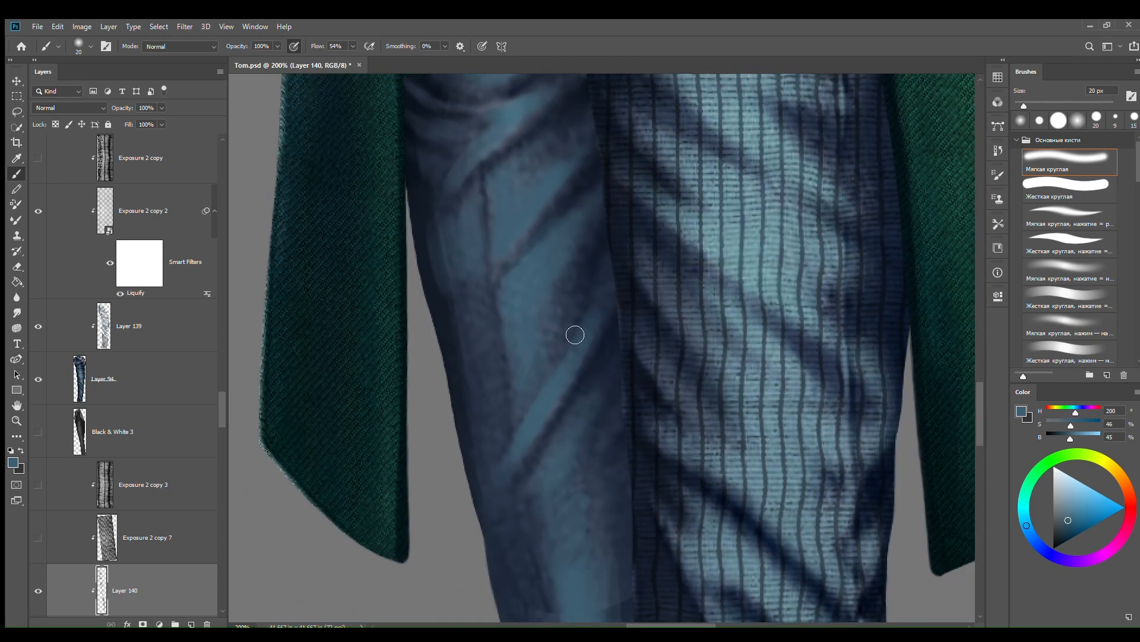
pyautogui.press(']')
pyautogui.press(']')
pyautogui.keyDown('alt'); pyautogui.click(559, 293); pyautogui.keyUp('alt')
pyautogui.moveTo(488, 416); pyautogui.dragTo(465, 281)
pyautogui.moveTo(561, 582)
pyautogui.mouseDown()
pyautogui.moveTo(563, 334)
pyautogui.moveTo(571, 461)
pyautogui.mouseUp()
pyautogui.moveTo(563, 250); pyautogui.dragTo(566, 509)
pyautogui.keyDown('alt'); pyautogui.click(582, 293); pyautogui.keyUp('alt')
pyautogui.moveTo(555, 376); pyautogui.dragTo(578, 326)
pyautogui.keyDown('alt'); pyautogui.click(452, 355); pyautogui.keyUp('alt')
pyautogui.moveTo(476, 357)
pyautogui.mouseDown()
pyautogui.moveTo(479, 328)
pyautogui.moveTo(479, 426)
pyautogui.mouseUp()
pyautogui.press('[')
pyautogui.press('[')
# Step: Deepen the far leg's thigh fold shadows beside the green coat and blend their crests with a 20 px brush
pyautogui.moveTo(494, 150)
pyautogui.mouseDown()
pyautogui.moveTo(548, 362)
pyautogui.moveTo(530, 419)
pyautogui.mouseUp()
pyautogui.keyDown('alt'); pyautogui.click(475, 367); pyautogui.keyUp('alt')
pyautogui.moveTo(479, 372); pyautogui.dragTo(507, 384)
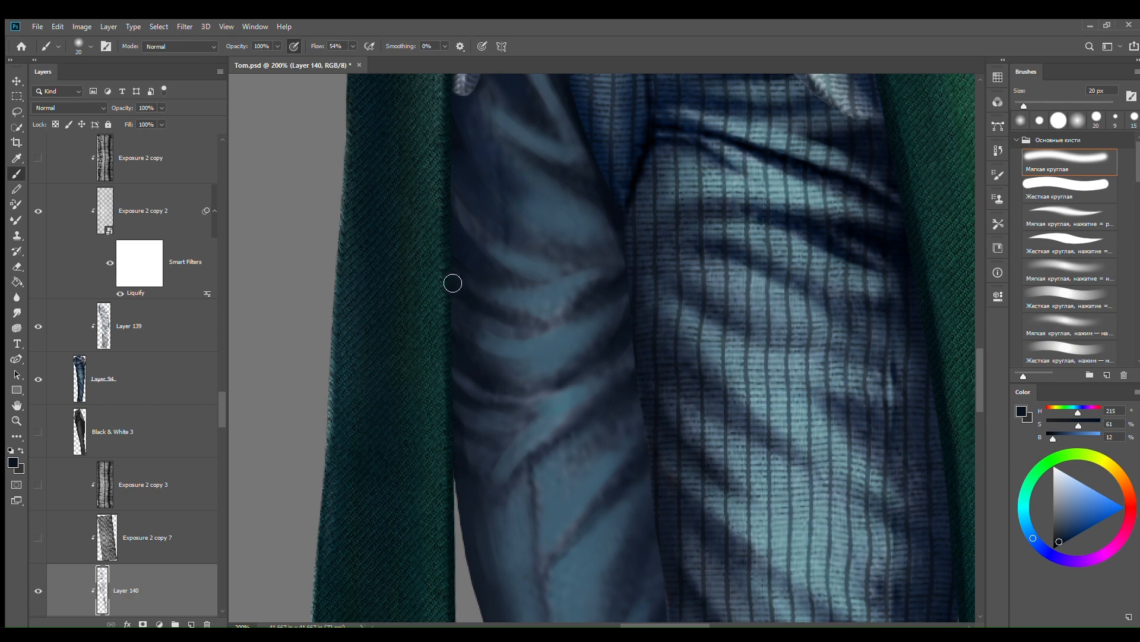
pyautogui.moveTo(485, 316); pyautogui.dragTo(534, 328)
pyautogui.keyDown('alt'); pyautogui.click(509, 295); pyautogui.keyUp('alt')
pyautogui.moveTo(488, 292); pyautogui.dragTo(632, 260)
pyautogui.keyDown('alt'); pyautogui.click(494, 332); pyautogui.keyUp('alt')
pyautogui.keyDown('alt'); pyautogui.click(468, 303); pyautogui.keyUp('alt')
pyautogui.moveTo(496, 337)
pyautogui.mouseDown()
pyautogui.moveTo(469, 329)
pyautogui.moveTo(529, 325)
pyautogui.moveTo(526, 336)
pyautogui.mouseUp()
pyautogui.keyDown('alt'); pyautogui.click(529, 347); pyautogui.keyUp('alt')
pyautogui.moveTo(506, 268)
pyautogui.mouseDown()
pyautogui.moveTo(508, 342)
pyautogui.moveTo(562, 348)
pyautogui.moveTo(474, 300)
pyautogui.mouseUp()
pyautogui.keyDown('alt'); pyautogui.click(493, 352); pyautogui.keyUp('alt')
pyautogui.keyDown('alt'); pyautogui.click(566, 282); pyautogui.keyUp('alt')
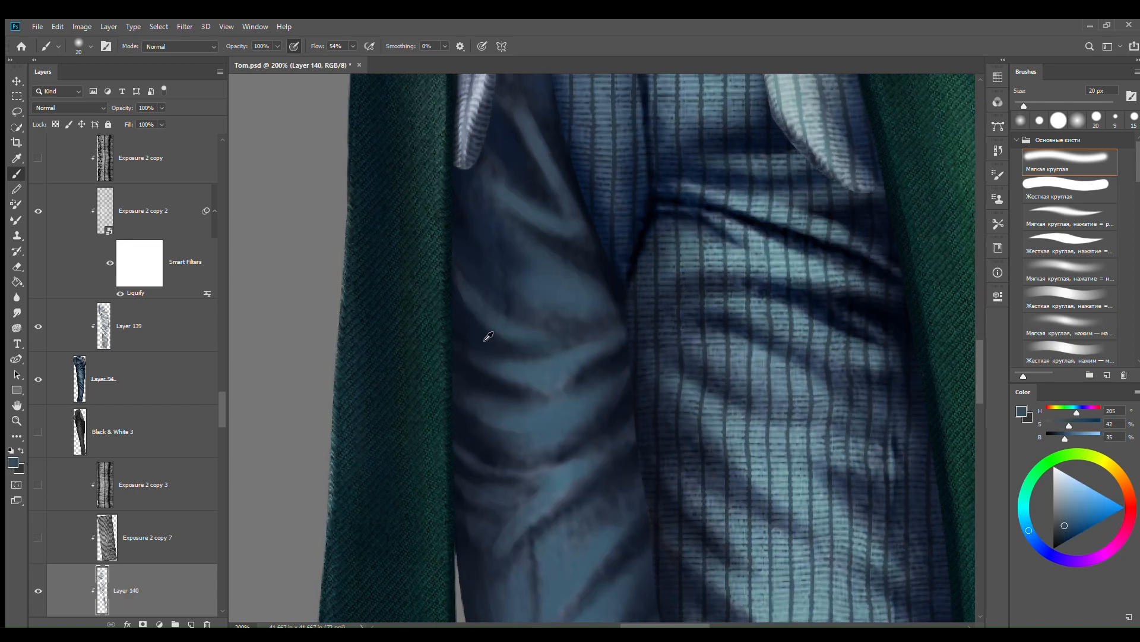
# Step: Shade the far leg's upper thigh below the jacket hem with sampled dark blue using a 25 px brush
pyautogui.keyDown('alt'); pyautogui.click(486, 339); pyautogui.keyUp('alt')
pyautogui.press(']')
pyautogui.moveTo(594, 278); pyautogui.dragTo(583, 384)
pyautogui.keyDown('alt'); pyautogui.click(504, 192); pyautogui.keyUp('alt')
pyautogui.moveTo(498, 197); pyautogui.dragTo(522, 240)
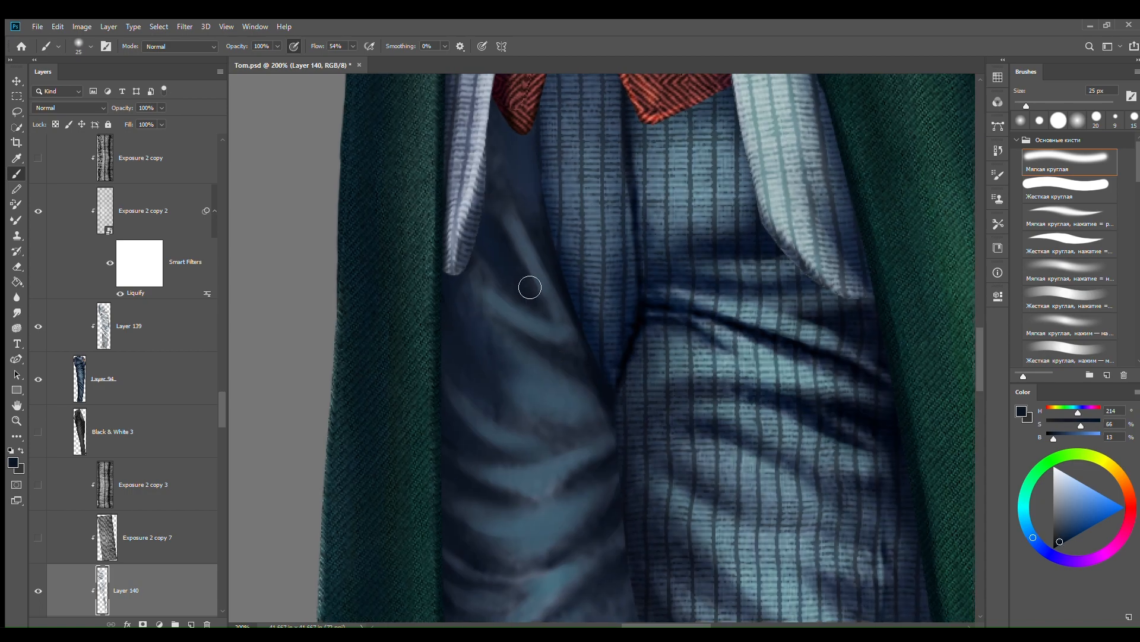
pyautogui.moveTo(508, 145)
pyautogui.mouseDown()
pyautogui.moveTo(553, 242)
pyautogui.moveTo(567, 344)
pyautogui.mouseUp()
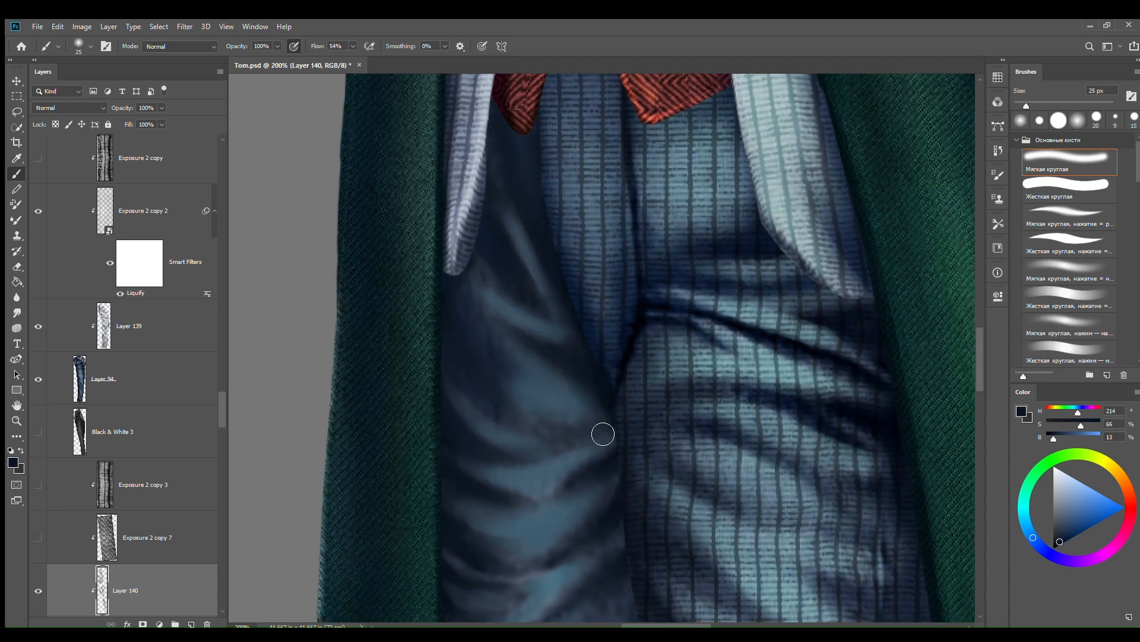
# Step: Darken the far leg's inner edge beside the near leg and blend sampled blues into its knee folds with a 20 px brush
pyautogui.scroll(-3, 600, 428)
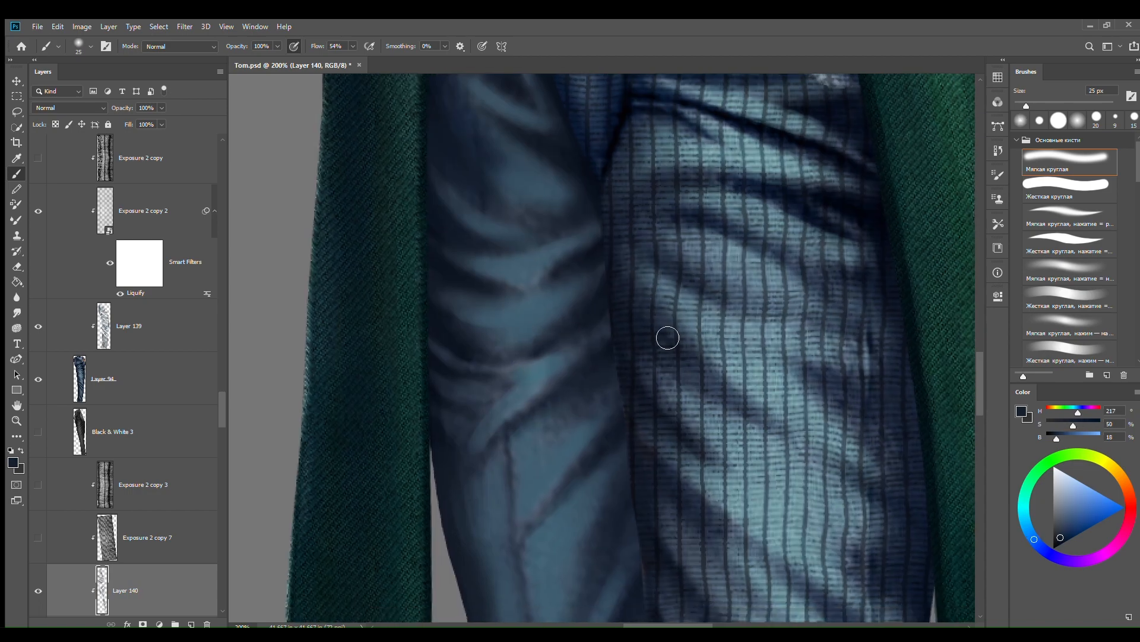
pyautogui.press('[')
pyautogui.press('[')
pyautogui.keyDown('alt'); pyautogui.click(435, 354); pyautogui.keyUp('alt')
pyautogui.press(']')
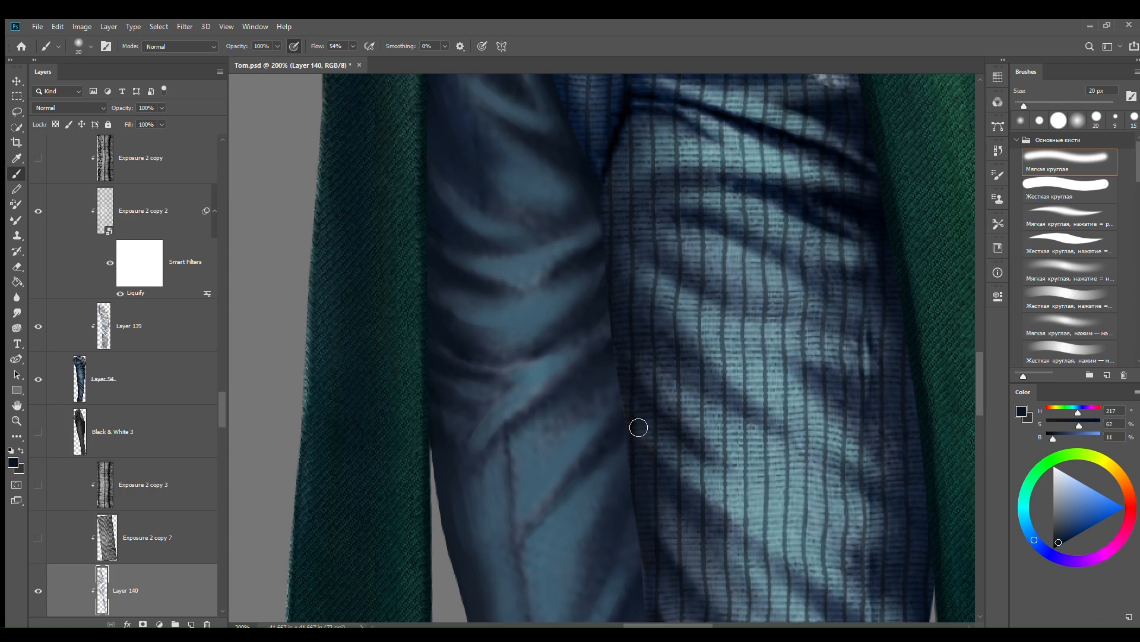
pyautogui.moveTo(632, 445); pyautogui.dragTo(654, 281)
pyautogui.keyDown('alt'); pyautogui.click(597, 311); pyautogui.keyUp('alt')
pyautogui.moveTo(584, 340)
pyautogui.mouseDown()
pyautogui.moveTo(552, 376)
pyautogui.moveTo(616, 312)
pyautogui.mouseUp()
pyautogui.keyDown('alt'); pyautogui.click(585, 257); pyautogui.keyUp('alt')
pyautogui.moveTo(585, 257); pyautogui.dragTo(600, 273)
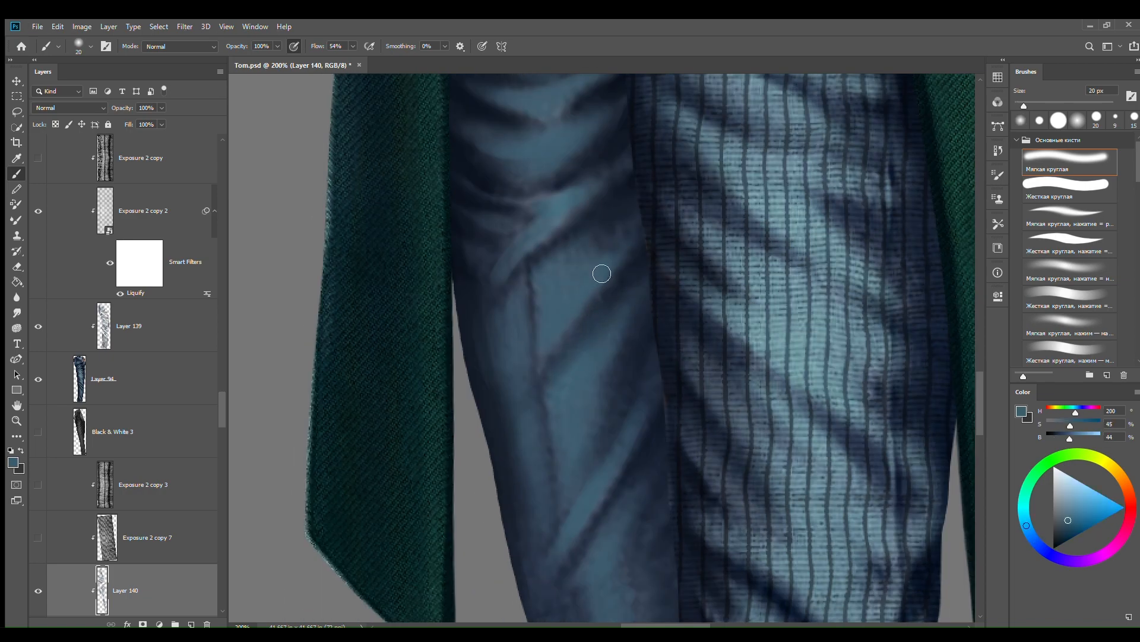
# Step: Smooth the far leg's outer shin and the diagonal crease at its knee with sampled blues
pyautogui.moveTo(504, 354); pyautogui.dragTo(502, 397)
pyautogui.keyDown('alt'); pyautogui.click(566, 363); pyautogui.keyUp('alt')
pyautogui.keyDown('alt'); pyautogui.click(505, 384); pyautogui.keyUp('alt')
pyautogui.keyDown('alt'); pyautogui.click(555, 331); pyautogui.keyUp('alt')
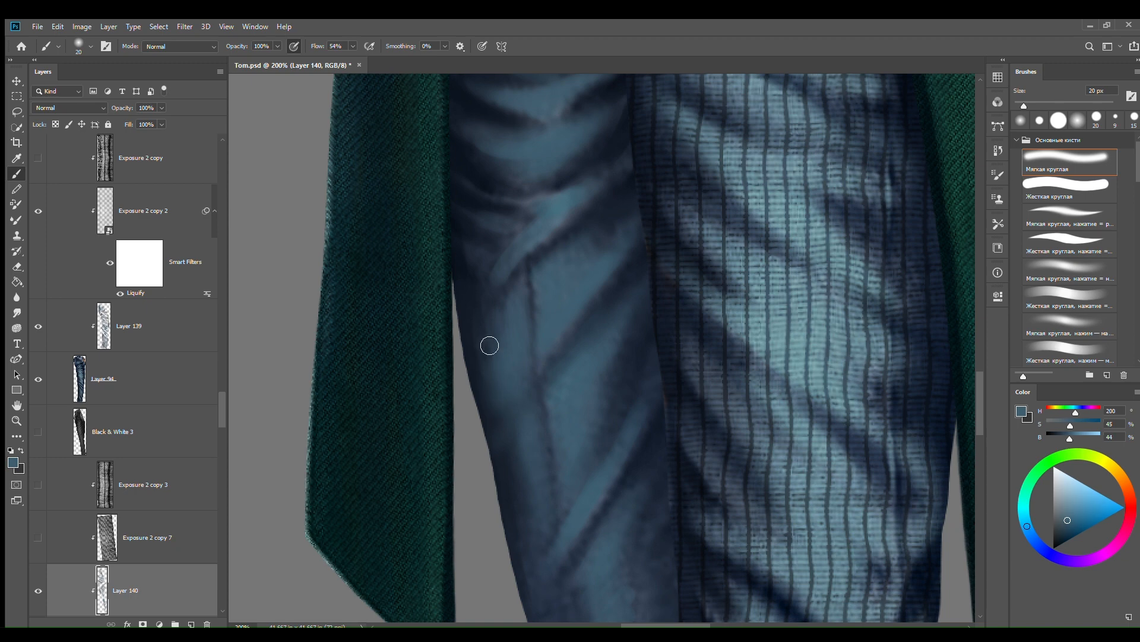
pyautogui.keyDown('alt'); pyautogui.click(493, 363); pyautogui.keyUp('alt')
pyautogui.moveTo(514, 297); pyautogui.dragTo(525, 336)
pyautogui.keyDown('alt'); pyautogui.click(524, 261); pyautogui.keyUp('alt')
pyautogui.moveTo(500, 284); pyautogui.dragTo(563, 210)
pyautogui.moveTo(635, 572); pyautogui.dragTo(559, 224)
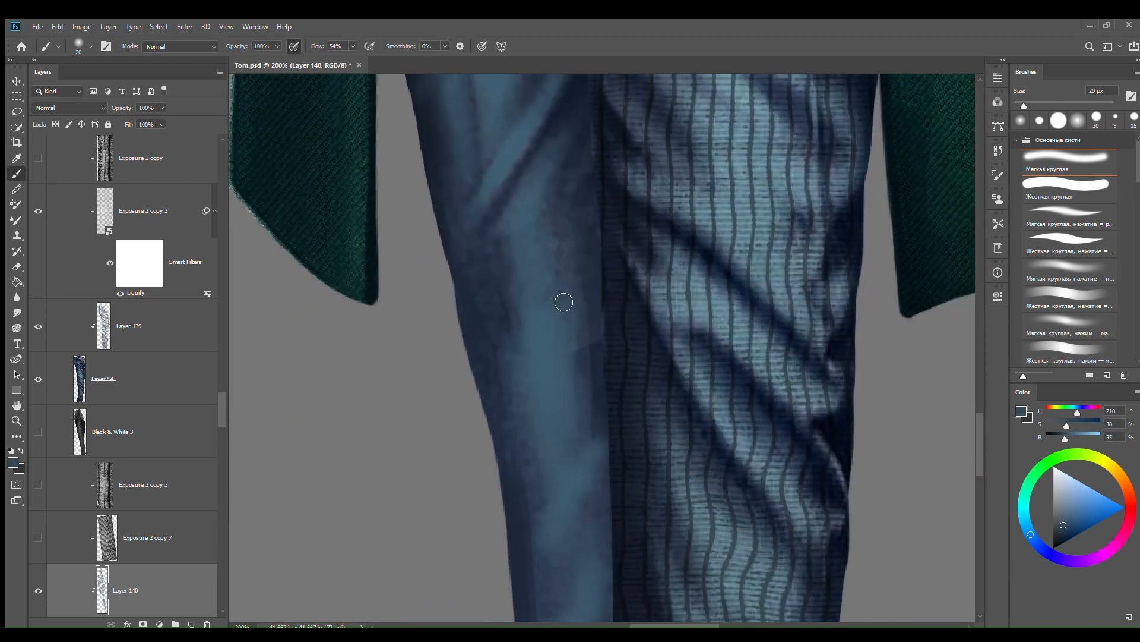
# Step: Blend sampled dark and mid blues along the inner side of the far shin with a 30 px brush
pyautogui.press(']')
pyautogui.press(']')
pyautogui.keyDown('alt'); pyautogui.click(591, 312); pyautogui.keyUp('alt')
pyautogui.moveTo(587, 320); pyautogui.dragTo(597, 408)
pyautogui.moveTo(573, 251); pyautogui.dragTo(566, 288)
pyautogui.keyDown('alt'); pyautogui.click(558, 329); pyautogui.keyUp('alt')
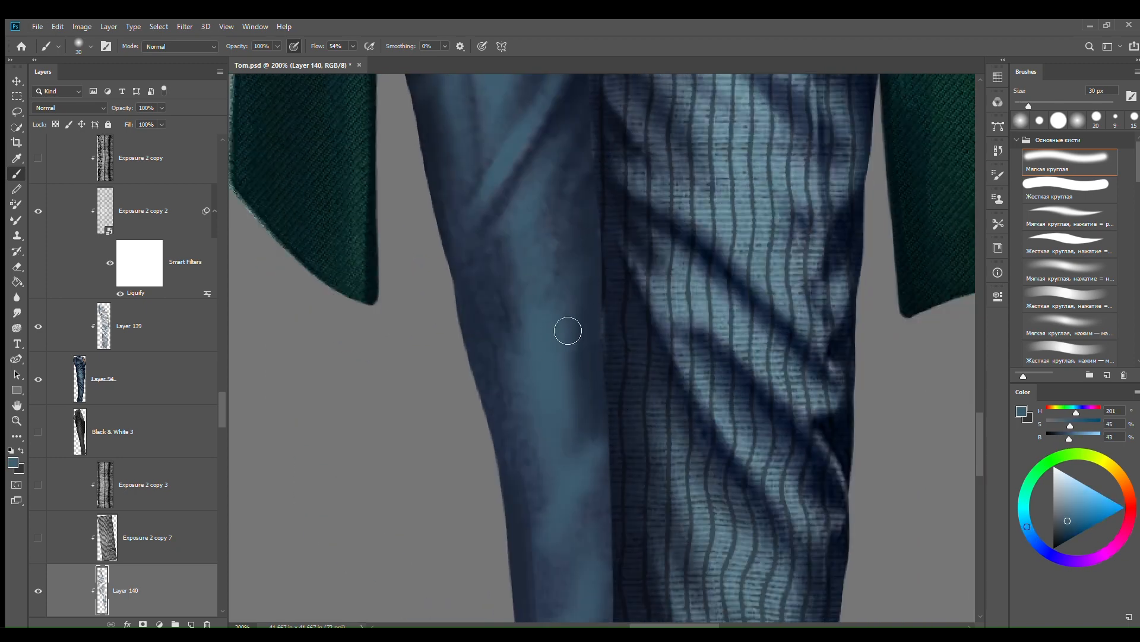
pyautogui.keyDown('alt'); pyautogui.click(596, 288); pyautogui.keyUp('alt')
pyautogui.moveTo(568, 331)
pyautogui.mouseDown()
pyautogui.moveTo(585, 273)
pyautogui.moveTo(578, 325)
pyautogui.mouseUp()
pyautogui.keyDown('alt'); pyautogui.click(562, 363); pyautogui.keyUp('alt')
pyautogui.moveTo(575, 415); pyautogui.dragTo(588, 365)
# Step: Smooth the outer half of the far shin with sampled blues using a 45 px soft brush
pyautogui.keyDown('alt'); pyautogui.click(599, 166); pyautogui.keyUp('alt')
pyautogui.keyDown('alt'); pyautogui.click(524, 323); pyautogui.keyUp('alt')
pyautogui.press(']')
pyautogui.press(']')
pyautogui.press(']')
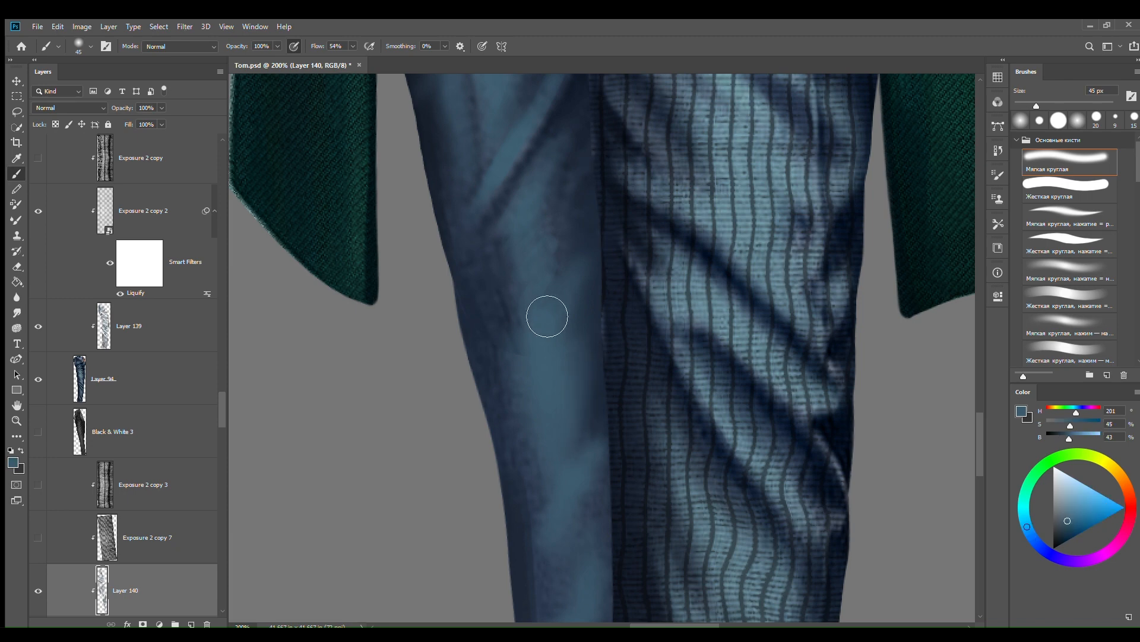
pyautogui.moveTo(518, 331)
pyautogui.mouseDown()
pyautogui.moveTo(533, 235)
pyautogui.moveTo(527, 172)
pyautogui.mouseUp()
pyautogui.keyDown('alt'); pyautogui.click(528, 442); pyautogui.keyUp('alt')
pyautogui.moveTo(526, 439); pyautogui.dragTo(490, 276)
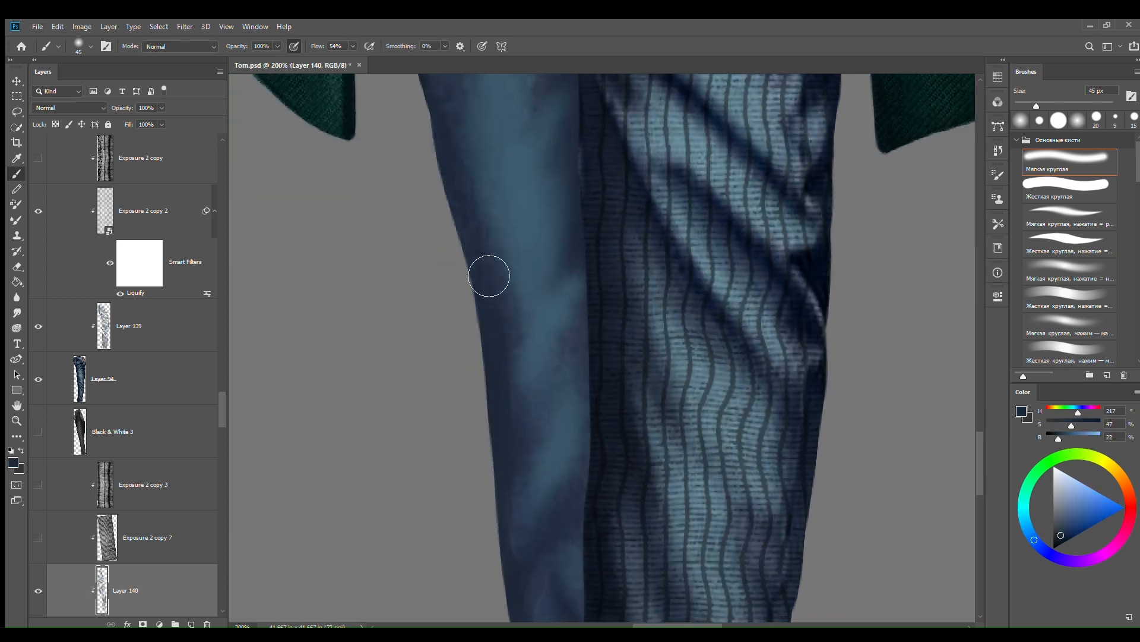
# Step: Shade the far leg's lower shin above the ankle with sampled dark blue using a 20 px brush
pyautogui.moveTo(559, 490); pyautogui.dragTo(547, 342)
pyautogui.press('[')
pyautogui.press('[')
pyautogui.press('[')
pyautogui.press('[')
pyautogui.press('[')
pyautogui.keyDown('alt'); pyautogui.click(528, 459); pyautogui.keyUp('alt')
pyautogui.moveTo(523, 416); pyautogui.dragTo(518, 497)
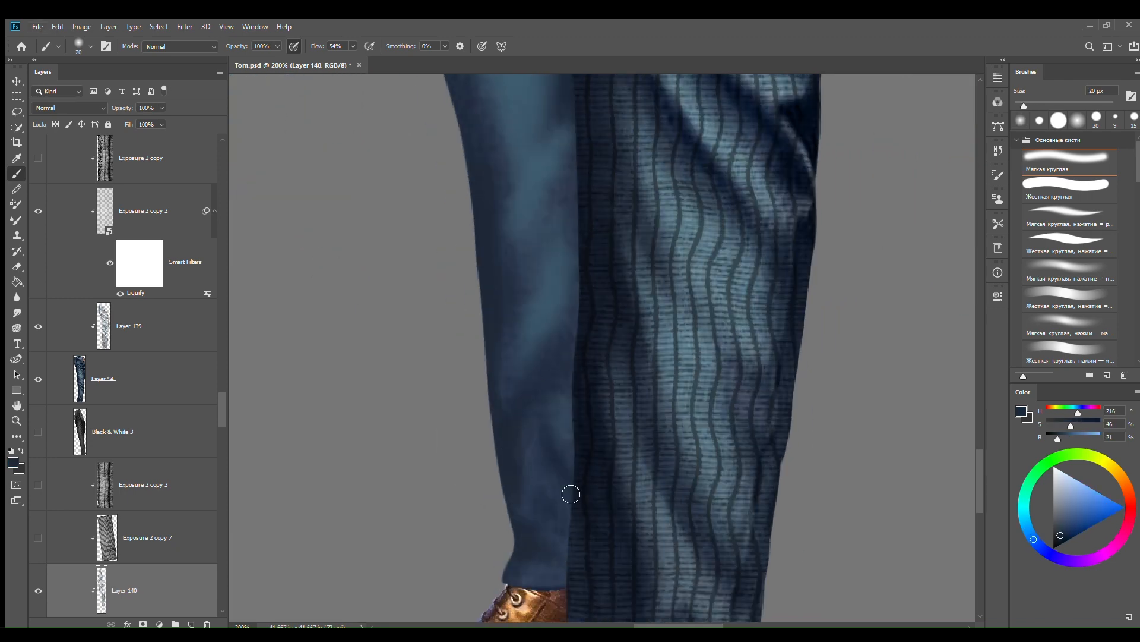
# Step: Deepen the diagonal folds below the far knee along the leg's inner edge with sampled dark blues and a 25 px brush
pyautogui.scroll(3, 588, 440)
pyautogui.press(']')
pyautogui.press(']')
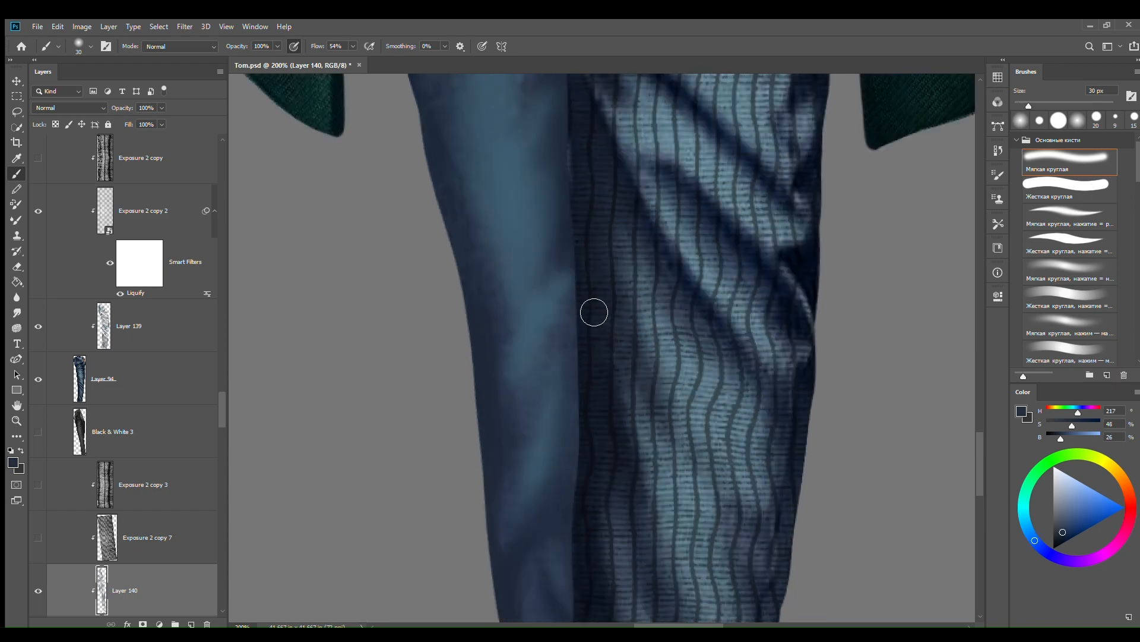
pyautogui.scroll(5, 542, 329)
pyautogui.keyDown('alt'); pyautogui.click(529, 354); pyautogui.keyUp('alt')
pyautogui.keyDown('alt'); pyautogui.click(568, 364); pyautogui.keyUp('alt')
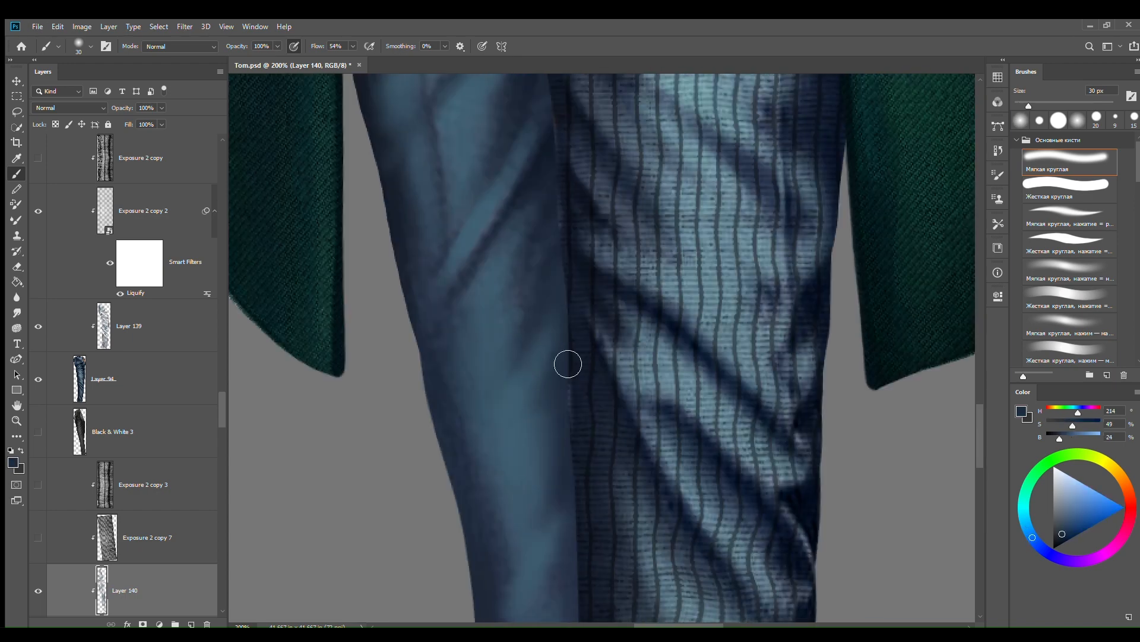
pyautogui.press('[')
pyautogui.moveTo(530, 134); pyautogui.dragTo(516, 189)
pyautogui.keyDown('alt'); pyautogui.click(488, 282); pyautogui.keyUp('alt')
pyautogui.keyDown('alt'); pyautogui.click(564, 160); pyautogui.keyUp('alt')
pyautogui.scroll(3, 543, 249)
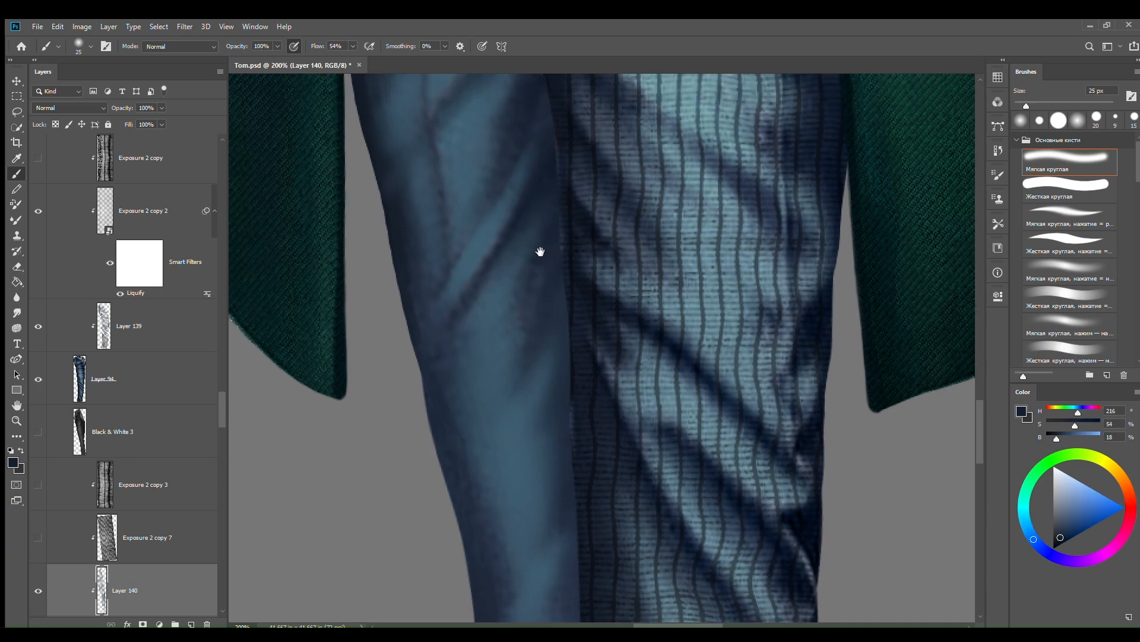
# Step: Touch up the far leg's shin with sampled mid blue and darken the outer edge of its knee folds beside the coat
pyautogui.keyDown('alt'); pyautogui.click(446, 372); pyautogui.keyUp('alt')
pyautogui.moveTo(433, 399); pyautogui.dragTo(420, 379)
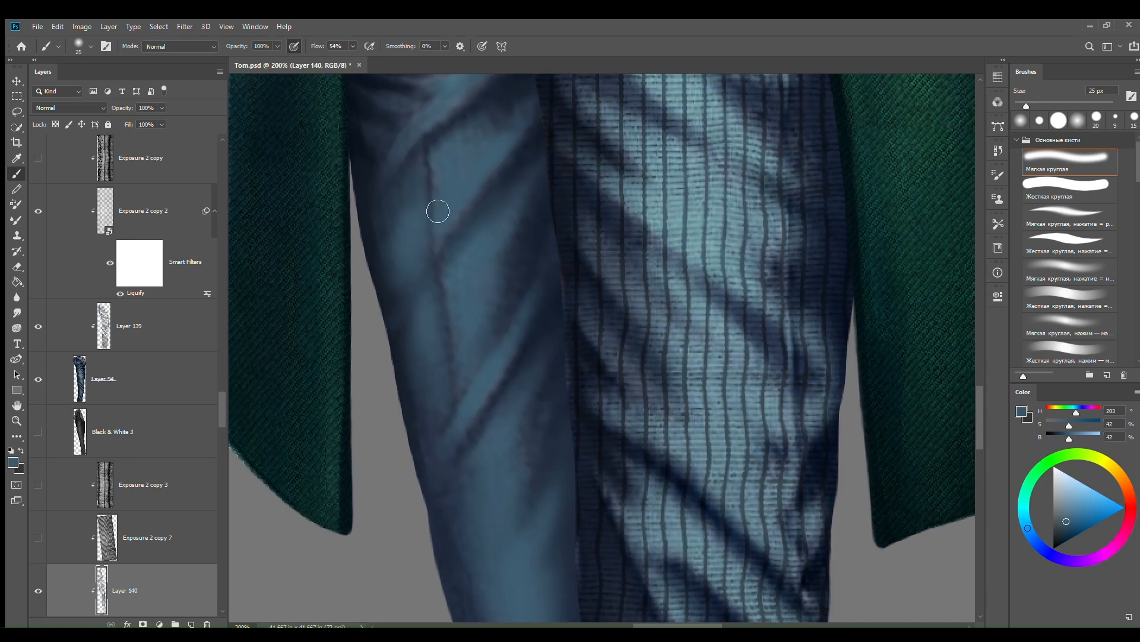
pyautogui.moveTo(448, 83); pyautogui.dragTo(496, 223)
pyautogui.keyDown('alt'); pyautogui.click(450, 262); pyautogui.keyUp('alt')
pyautogui.moveTo(427, 209); pyautogui.dragTo(454, 265)
pyautogui.hotkey('ctrl', 'z')
pyautogui.keyDown('alt'); pyautogui.click(418, 246); pyautogui.keyUp('alt')
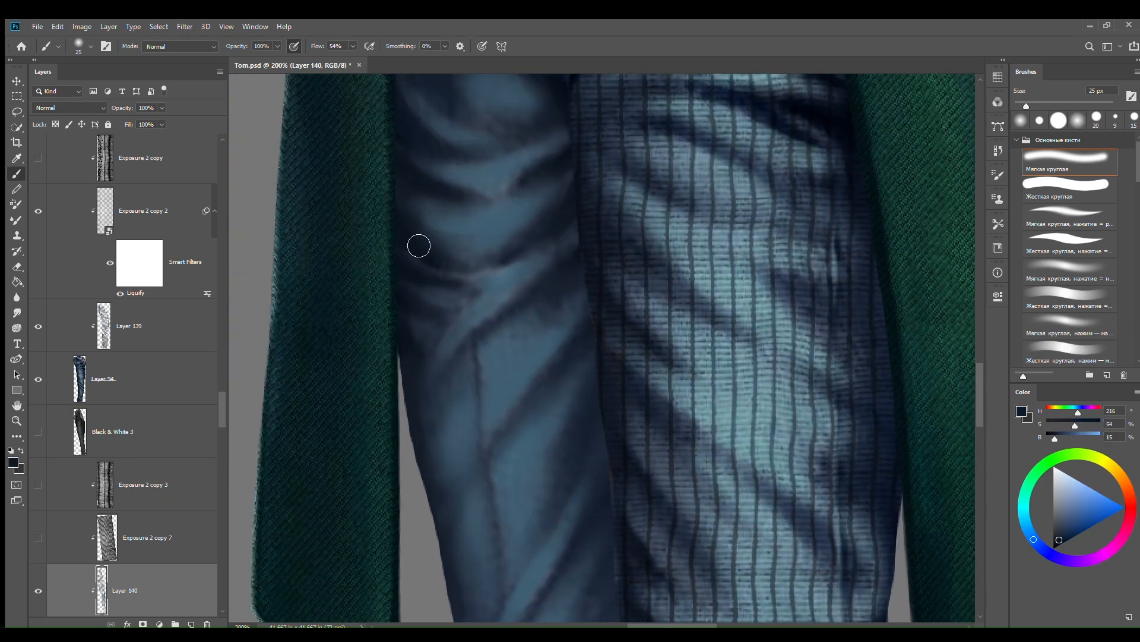
pyautogui.moveTo(433, 218); pyautogui.dragTo(428, 390)
pyautogui.moveTo(533, 228); pyautogui.dragTo(534, 329)
# Step: Soften the far leg's upper thigh folds below the jacket hem with sampled blues, enlarging the brush to 30 px
pyautogui.press('[')
pyautogui.press('[')
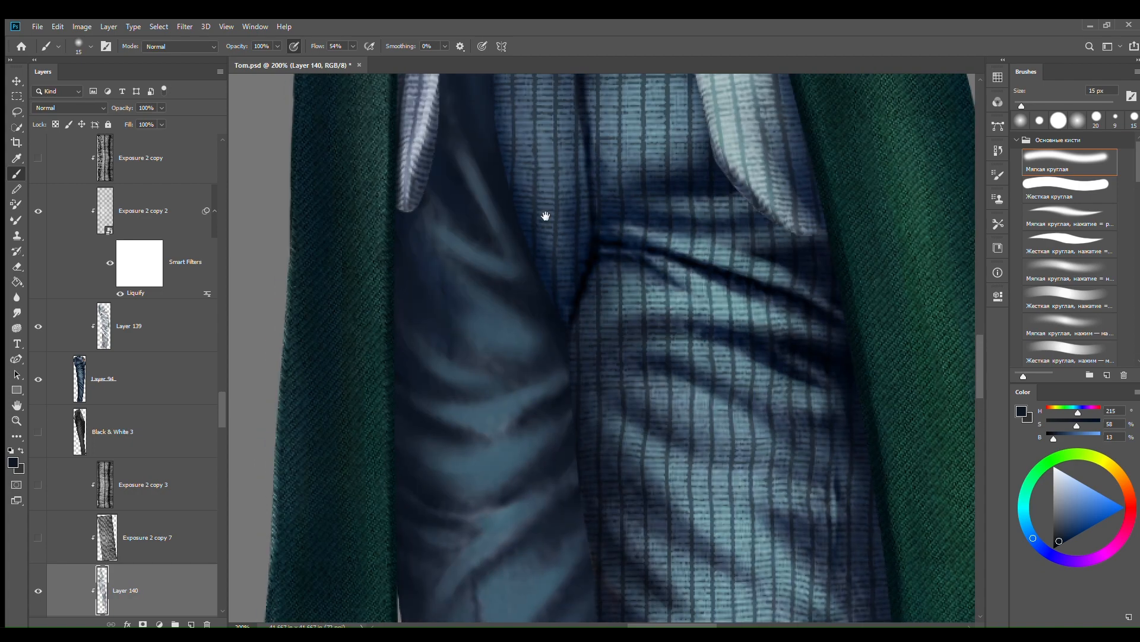
pyautogui.keyDown('alt'); pyautogui.click(488, 256); pyautogui.keyUp('alt')
pyautogui.moveTo(545, 216)
pyautogui.mouseDown()
pyautogui.moveTo(567, 297)
pyautogui.moveTo(467, 192)
pyautogui.mouseUp()
pyautogui.press(']')
pyautogui.press(']')
pyautogui.press(']')
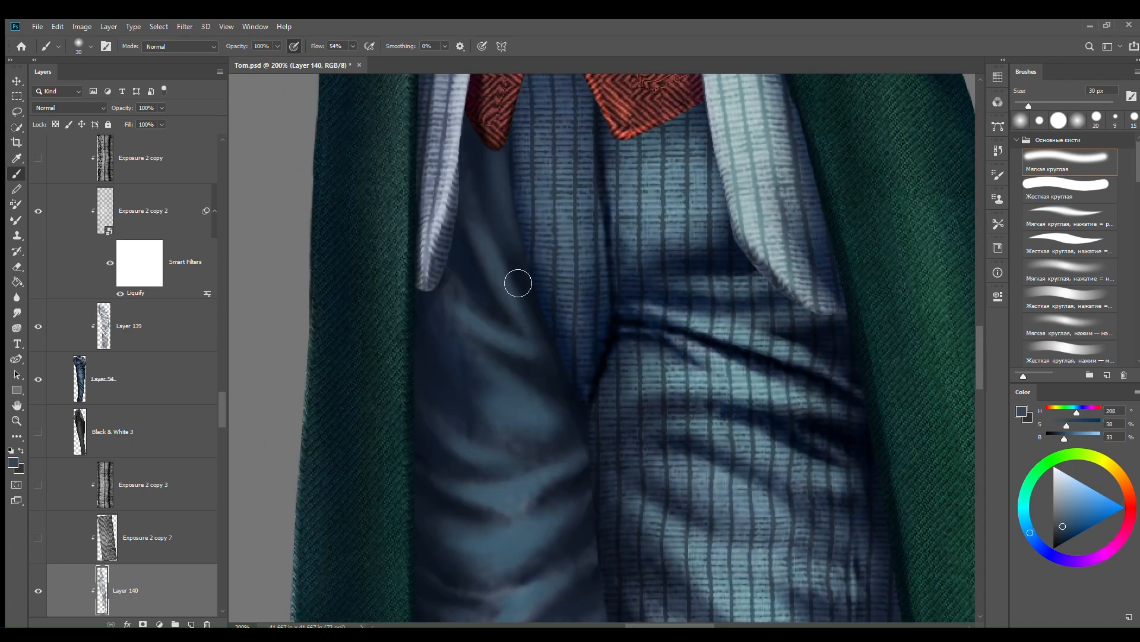
pyautogui.moveTo(612, 438); pyautogui.dragTo(590, 334)
pyautogui.keyDown('alt'); pyautogui.click(526, 295); pyautogui.keyUp('alt')
pyautogui.moveTo(502, 360); pyautogui.dragTo(548, 360)
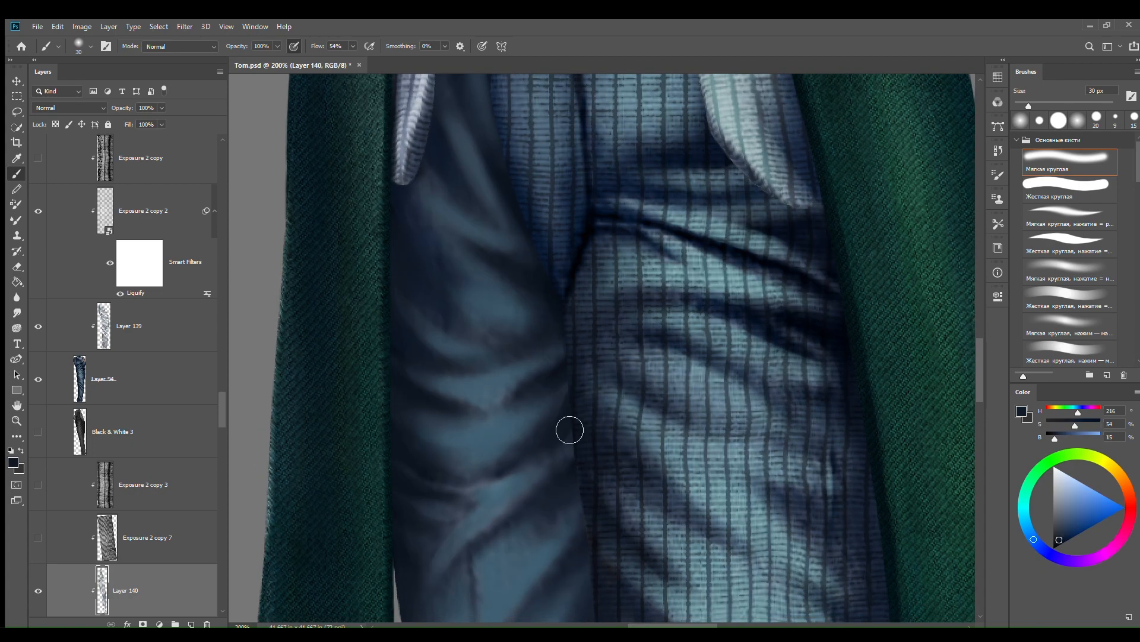
# Step: Refine the far thigh's fold shadows near its inner edge with sampled dark blues using a 20 px brush
pyautogui.moveTo(525, 519)
pyautogui.mouseDown()
pyautogui.moveTo(565, 395)
pyautogui.moveTo(580, 389)
pyautogui.mouseUp()
pyautogui.press('[')
pyautogui.press('[')
pyautogui.keyDown('alt'); pyautogui.click(567, 403); pyautogui.keyUp('alt')
pyautogui.moveTo(516, 405)
pyautogui.mouseDown()
pyautogui.moveTo(585, 350)
pyautogui.moveTo(603, 313)
pyautogui.moveTo(488, 432)
pyautogui.mouseUp()
pyautogui.keyDown('alt'); pyautogui.click(542, 371); pyautogui.keyUp('alt')
pyautogui.keyDown('alt'); pyautogui.click(599, 319); pyautogui.keyUp('alt')
pyautogui.hotkey('ctrl', 'z')
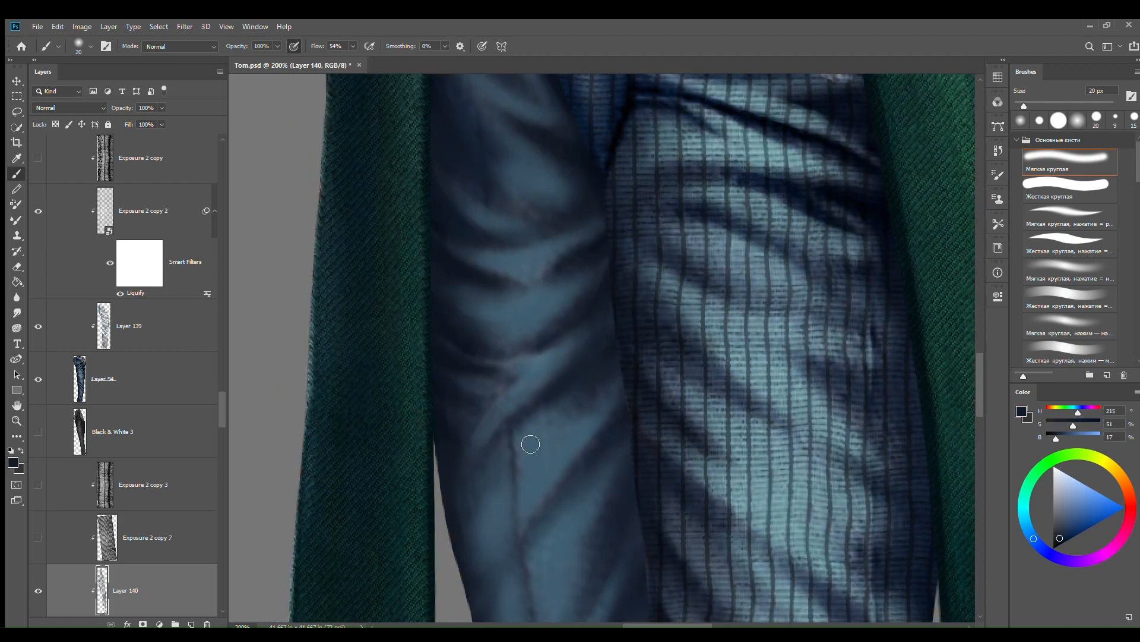
# Step: Blend sampled blues over the far leg's knee, lower shin and inner edge to even out the shading
pyautogui.keyDown('alt'); pyautogui.click(531, 444); pyautogui.keyUp('alt')
pyautogui.keyDown('alt'); pyautogui.click(448, 459); pyautogui.keyUp('alt')
pyautogui.moveTo(623, 285)
pyautogui.mouseDown()
pyautogui.moveTo(606, 419)
pyautogui.moveTo(618, 218)
pyautogui.mouseUp()
pyautogui.moveTo(671, 578); pyautogui.dragTo(653, 227)
pyautogui.moveTo(668, 535); pyautogui.dragTo(635, 62)
pyautogui.keyDown('alt'); pyautogui.click(540, 393); pyautogui.keyUp('alt')
pyautogui.scroll(3, 549, 315)
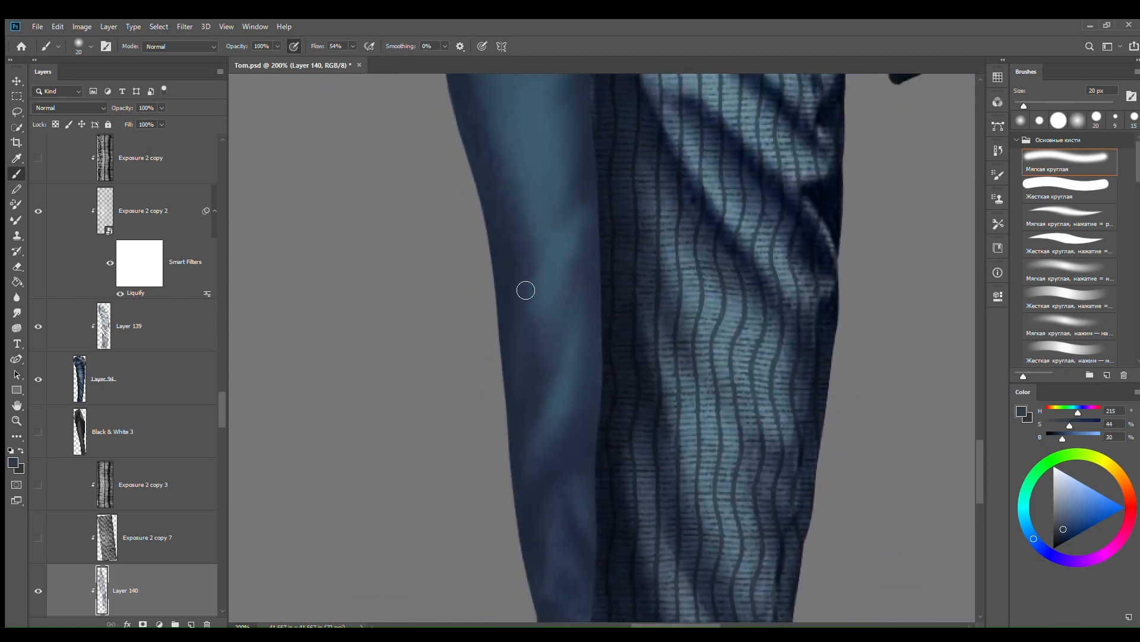
pyautogui.keyDown('alt'); pyautogui.click(517, 411); pyautogui.keyUp('alt')
pyautogui.scroll(5, 605, 411)
pyautogui.keyDown('alt'); pyautogui.click(585, 188); pyautogui.keyUp('alt')
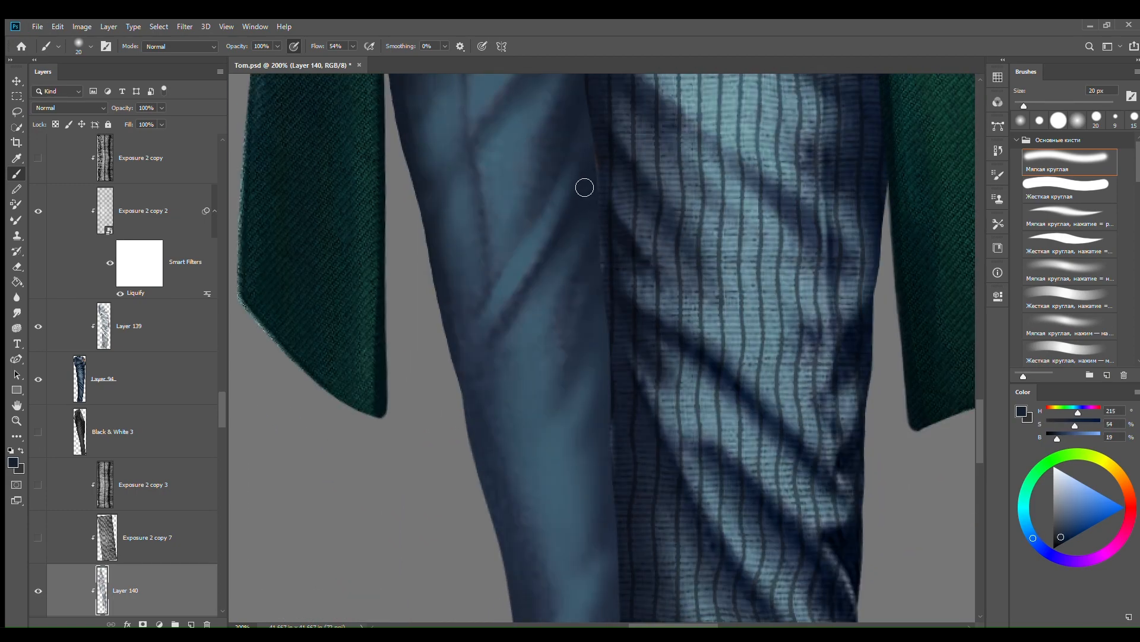
pyautogui.moveTo(539, 276); pyautogui.dragTo(585, 422)
# Step: Draw a thin dark seam line down the front of the far leg across the knee and thigh folds with a 4–5 px brush
pyautogui.press('[')
pyautogui.press('[')
pyautogui.press('[')
pyautogui.press('[')
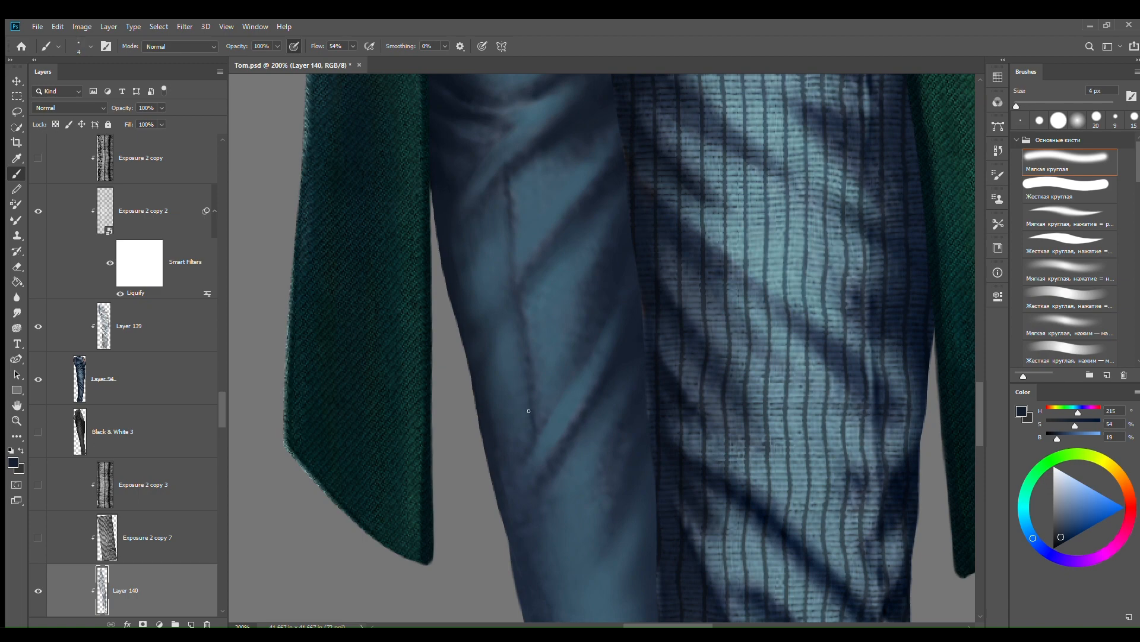
pyautogui.moveTo(506, 168)
pyautogui.mouseDown()
pyautogui.moveTo(507, 336)
pyautogui.moveTo(507, 313)
pyautogui.mouseUp()
pyautogui.moveTo(515, 237)
pyautogui.mouseDown()
pyautogui.moveTo(527, 361)
pyautogui.moveTo(503, 383)
pyautogui.mouseUp()
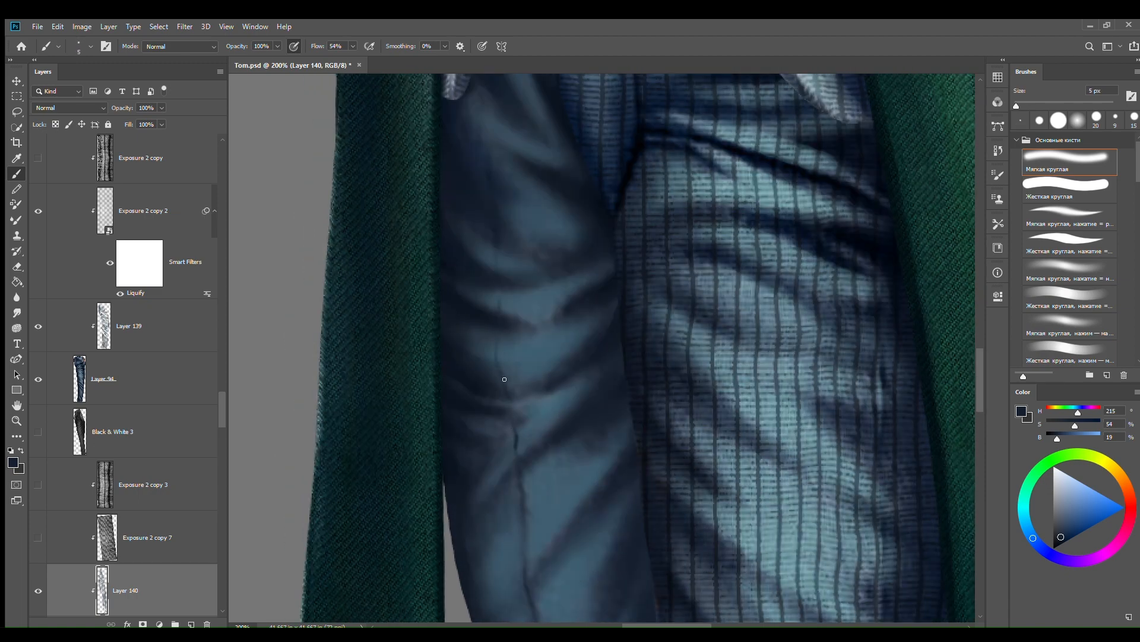
# Step: Extend the dark seam line down the far shin and strengthen it over the thigh folds with a 7 px brush
pyautogui.scroll(-6, 497, 275)
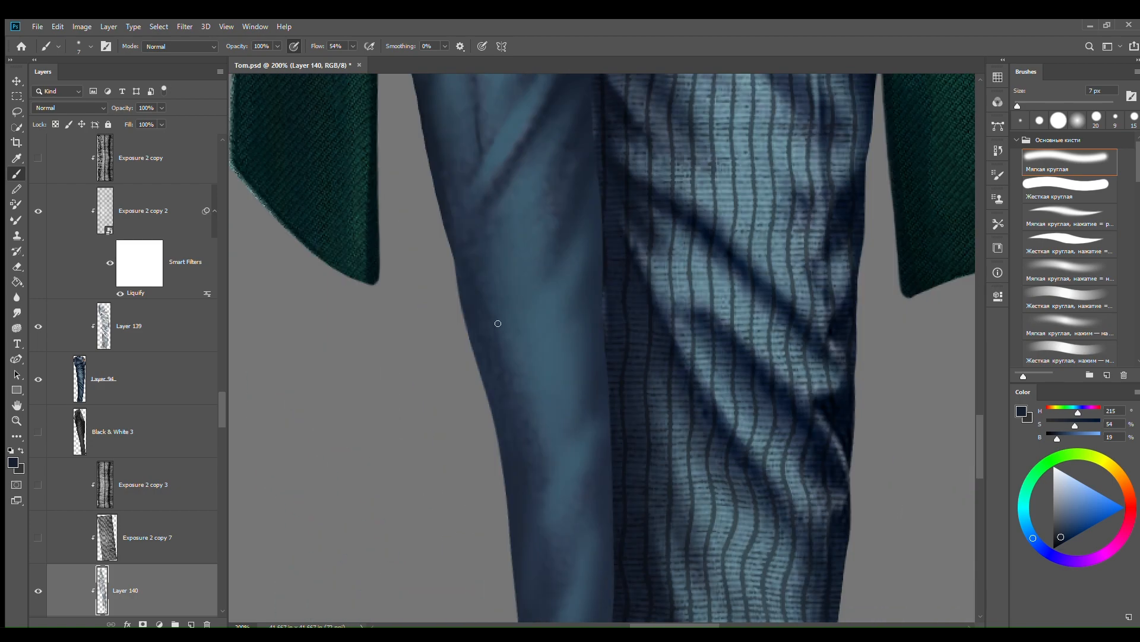
pyautogui.scroll(-5, 498, 241)
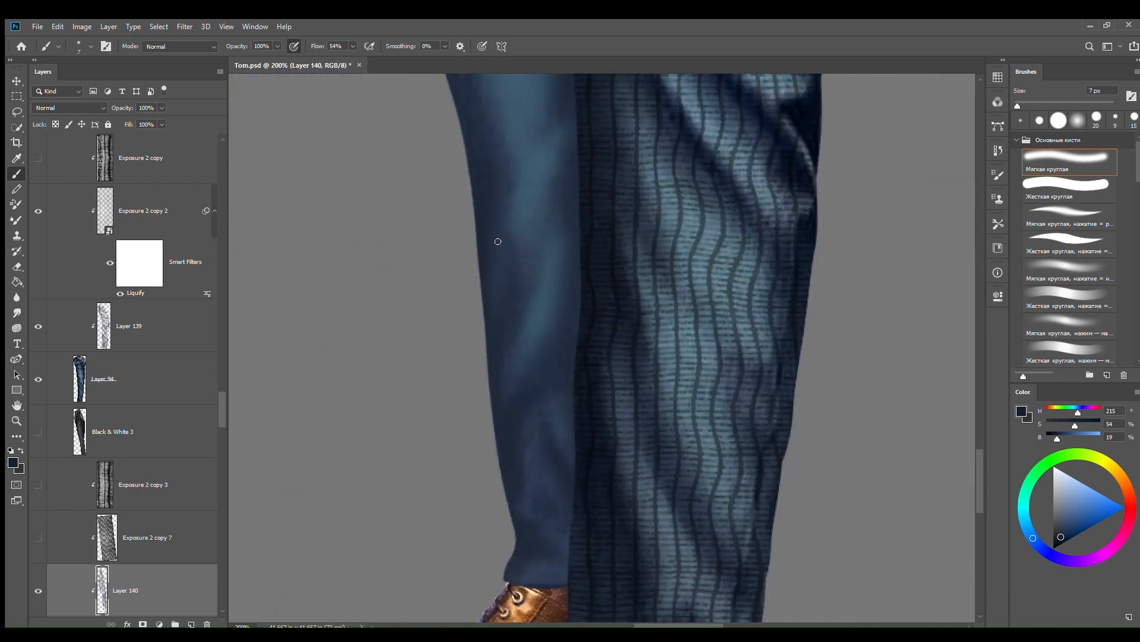
pyautogui.scroll(5, 500, 294)
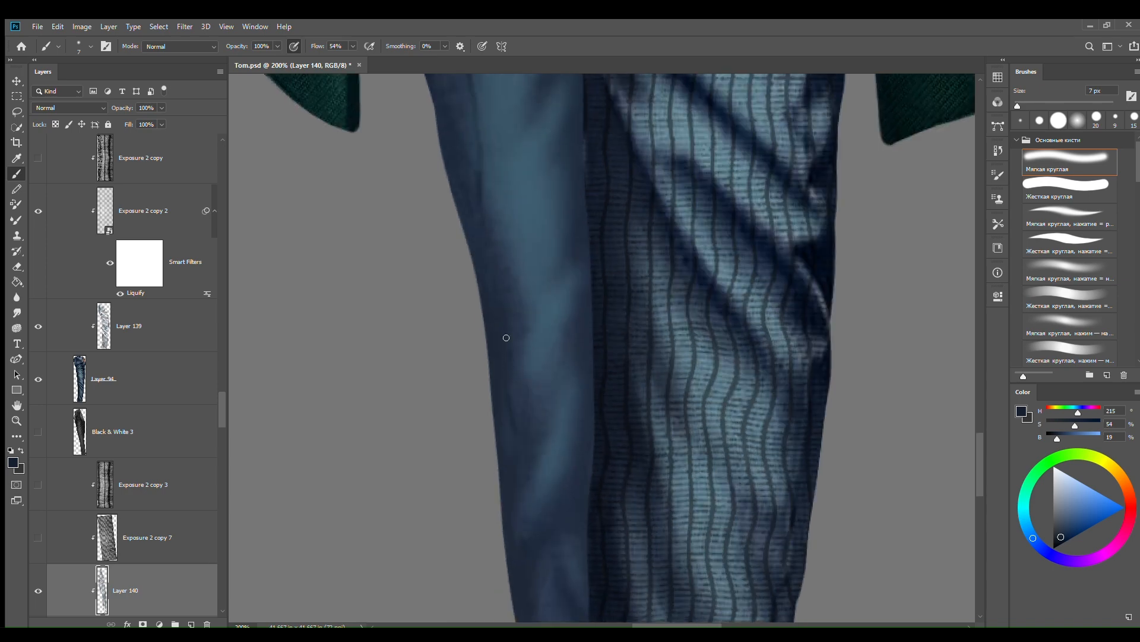
pyautogui.scroll(2, 507, 190)
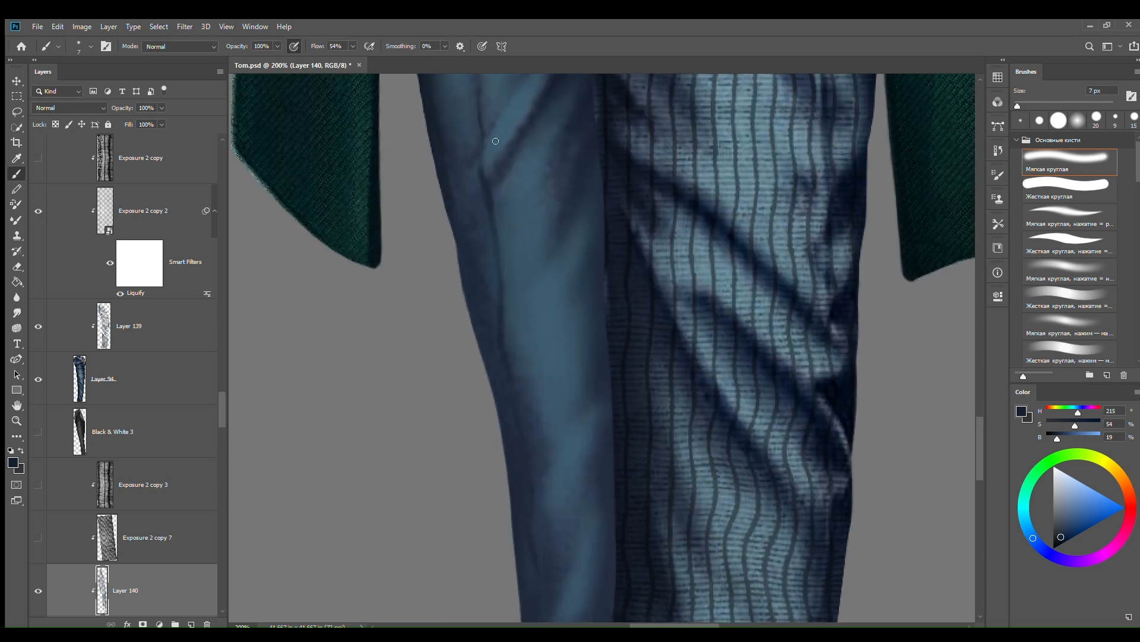
pyautogui.scroll(4, 497, 229)
pyautogui.scroll(4, 482, 223)
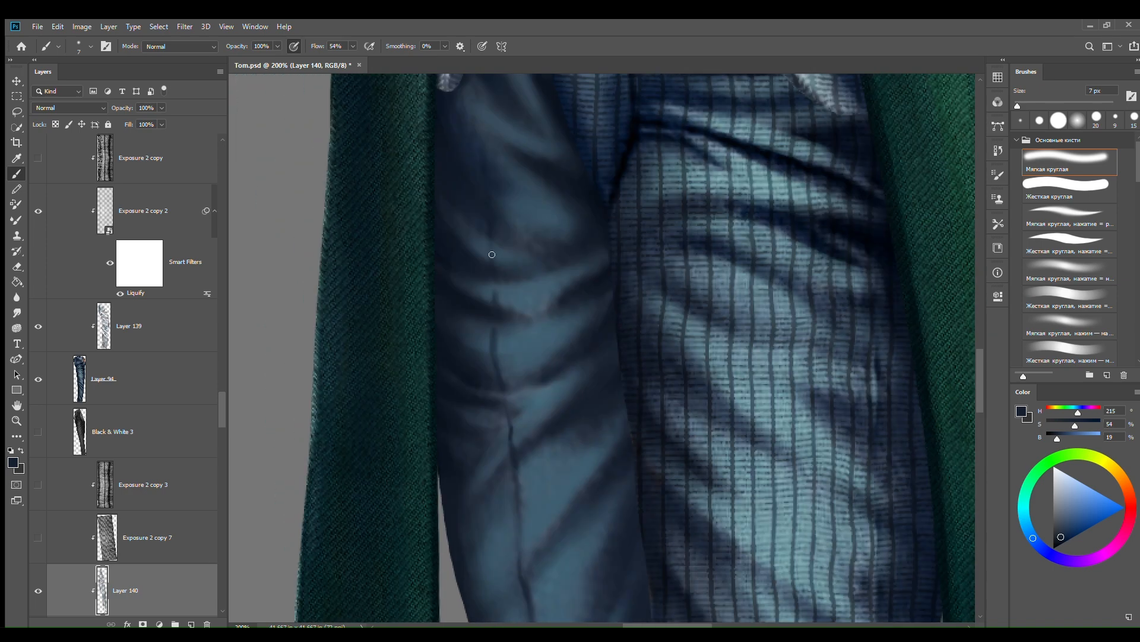
pyautogui.scroll(3, 487, 162)
# Step: Paint a light-blue highlight along the far leg's seam from the thigh folds past the knee with a 6 px brush
pyautogui.hotkey('ctrl', '-')
pyautogui.hotkey('ctrl', '-')
pyautogui.hotkey('ctrl', '-')
pyautogui.hotkey('ctrl', '-')
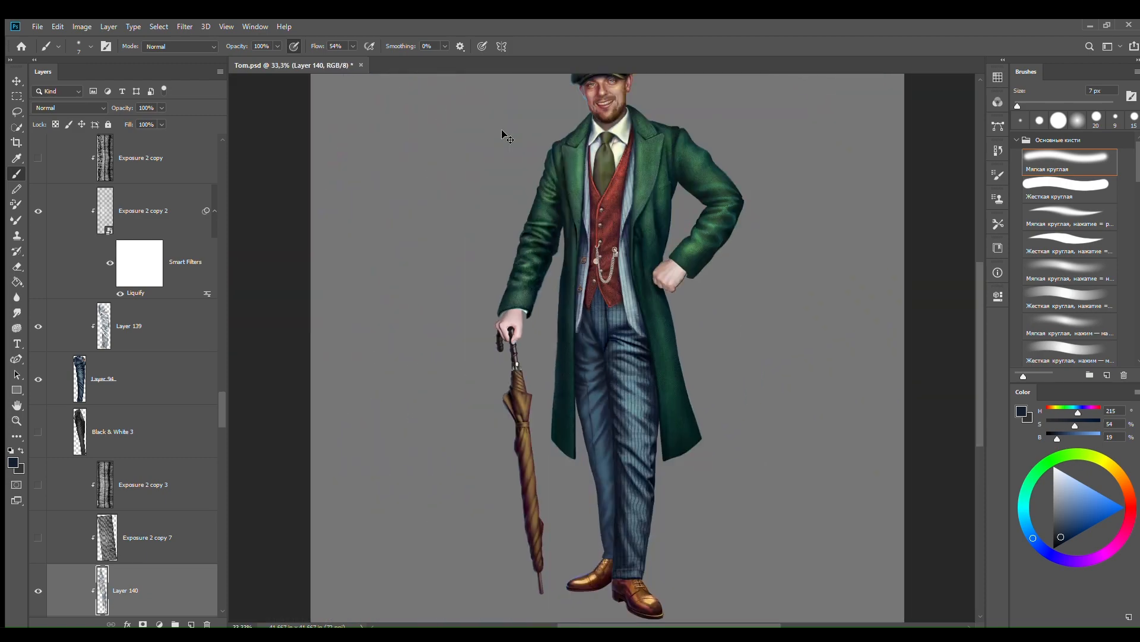
pyautogui.hotkey('ctrl', '+')
pyautogui.hotkey('ctrl', '+')
pyautogui.hotkey('ctrl', '+')
pyautogui.hotkey('ctrl', '+')
pyautogui.keyDown('alt'); pyautogui.click(679, 157); pyautogui.keyUp('alt')
pyautogui.scroll(-4, 534, 252)
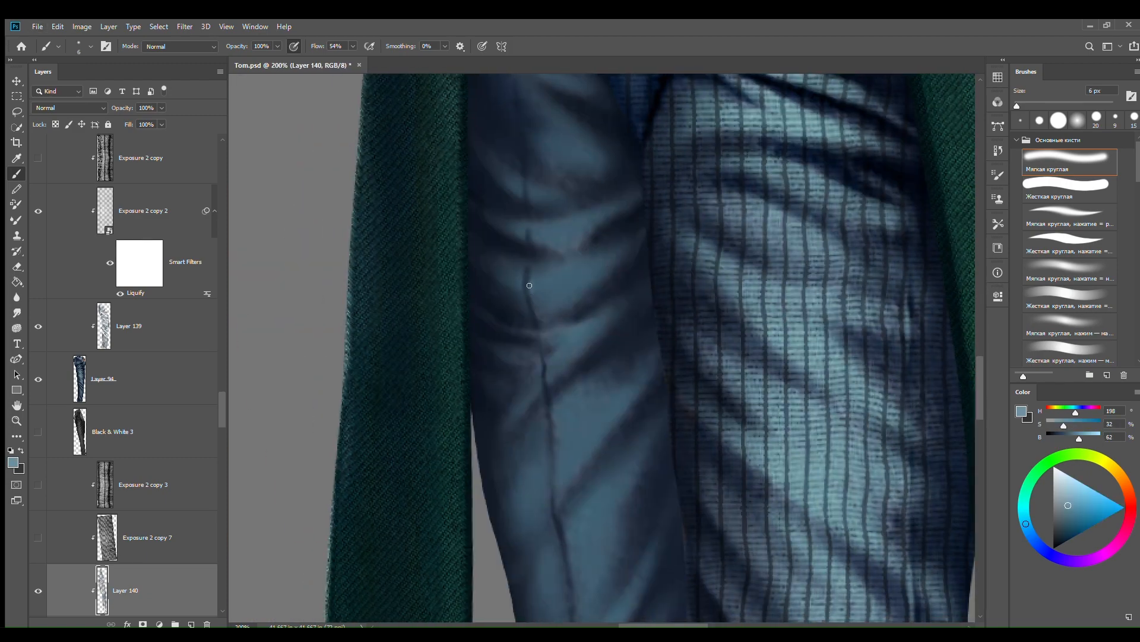
pyautogui.scroll(-2, 532, 249)
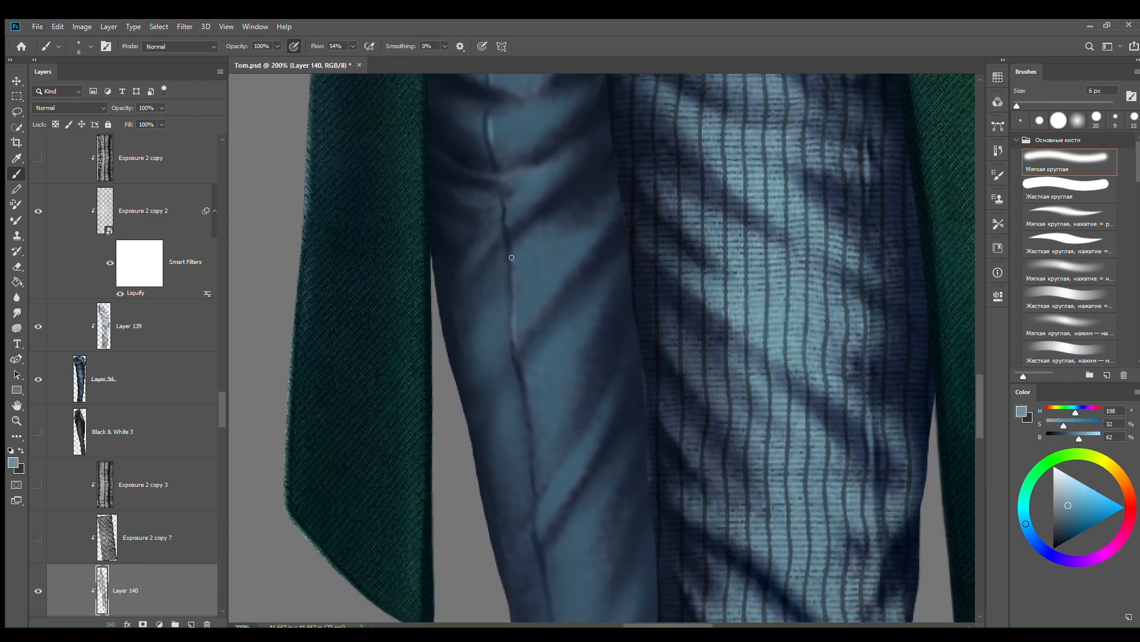
pyautogui.moveTo(507, 206); pyautogui.dragTo(509, 227)
pyautogui.moveTo(538, 437)
pyautogui.mouseDown()
pyautogui.moveTo(515, 314)
pyautogui.moveTo(517, 332)
pyautogui.mouseUp()
pyautogui.moveTo(534, 504); pyautogui.dragTo(522, 323)
pyautogui.moveTo(526, 403); pyautogui.dragTo(526, 374)
# Step: Continue the seam highlight down the far shin toward the ankle with muted sampled blues and the 6 px brush
pyautogui.keyDown('alt'); pyautogui.click(524, 390); pyautogui.keyUp('alt')
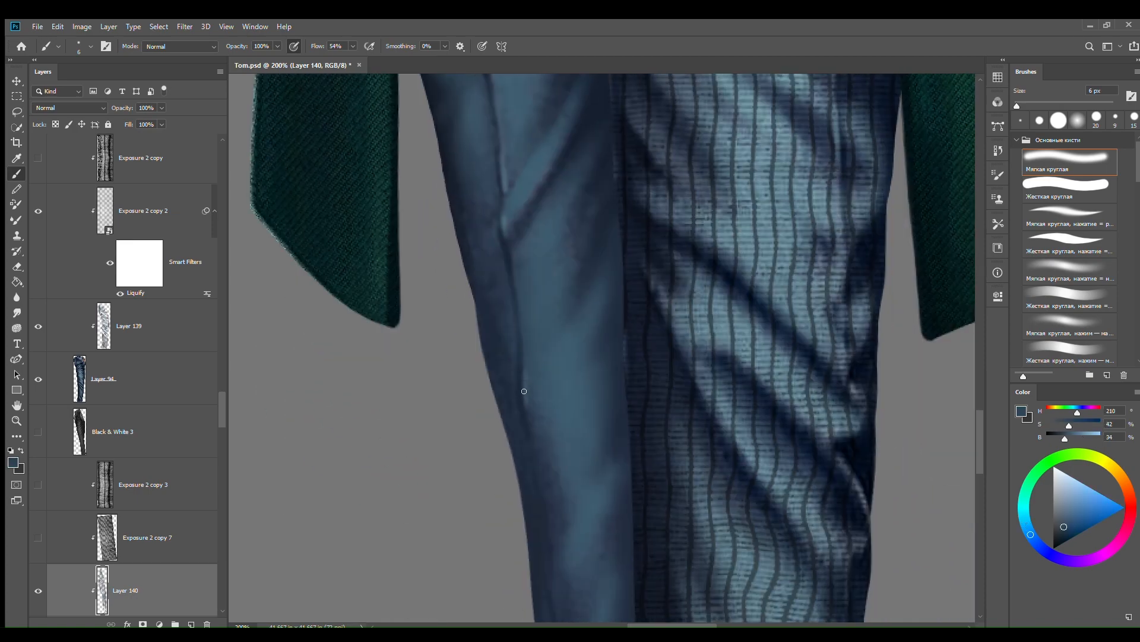
pyautogui.keyDown('alt'); pyautogui.click(513, 259); pyautogui.keyUp('alt')
pyautogui.moveTo(578, 486); pyautogui.dragTo(562, 271)
pyautogui.moveTo(536, 385); pyautogui.dragTo(534, 367)
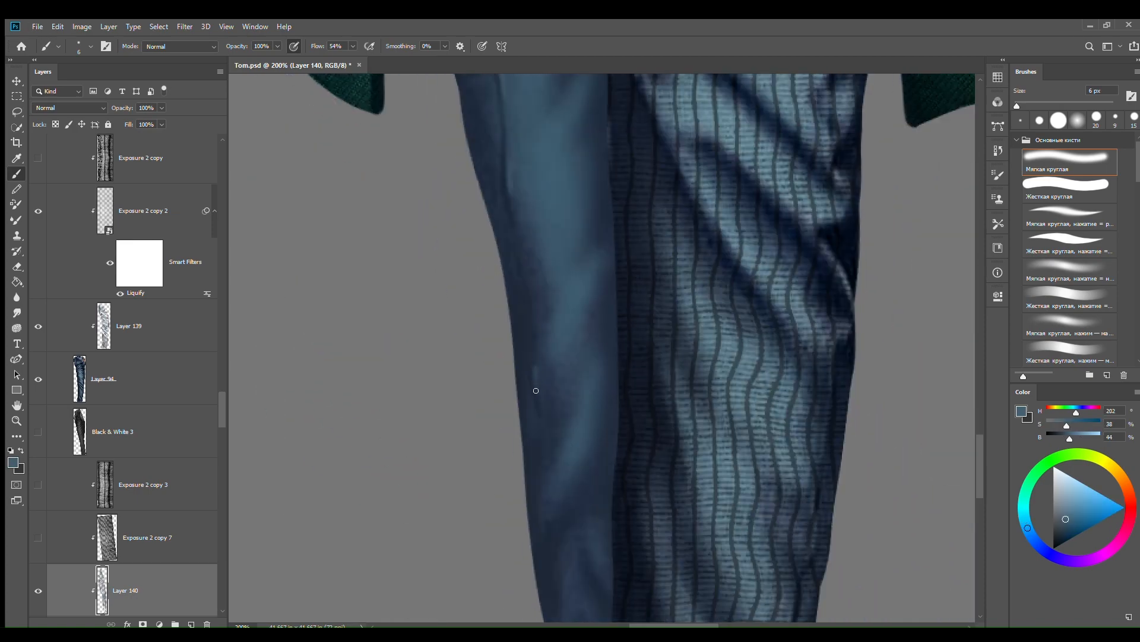
pyautogui.keyDown('alt'); pyautogui.click(509, 190); pyautogui.keyUp('alt')
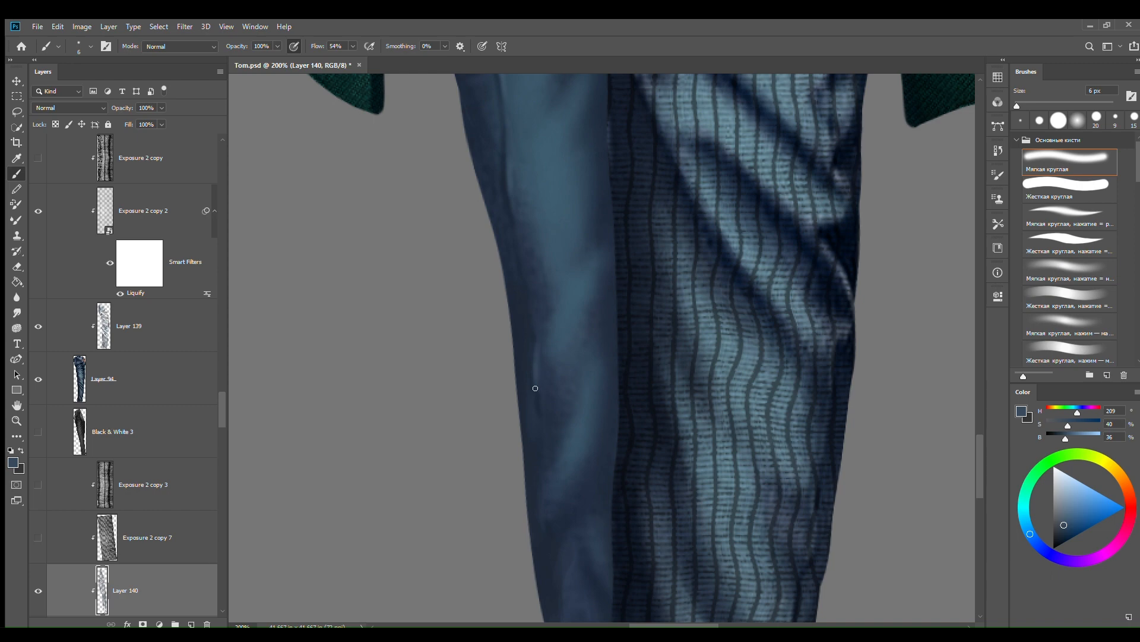
pyautogui.scroll(-3, 576, 295)
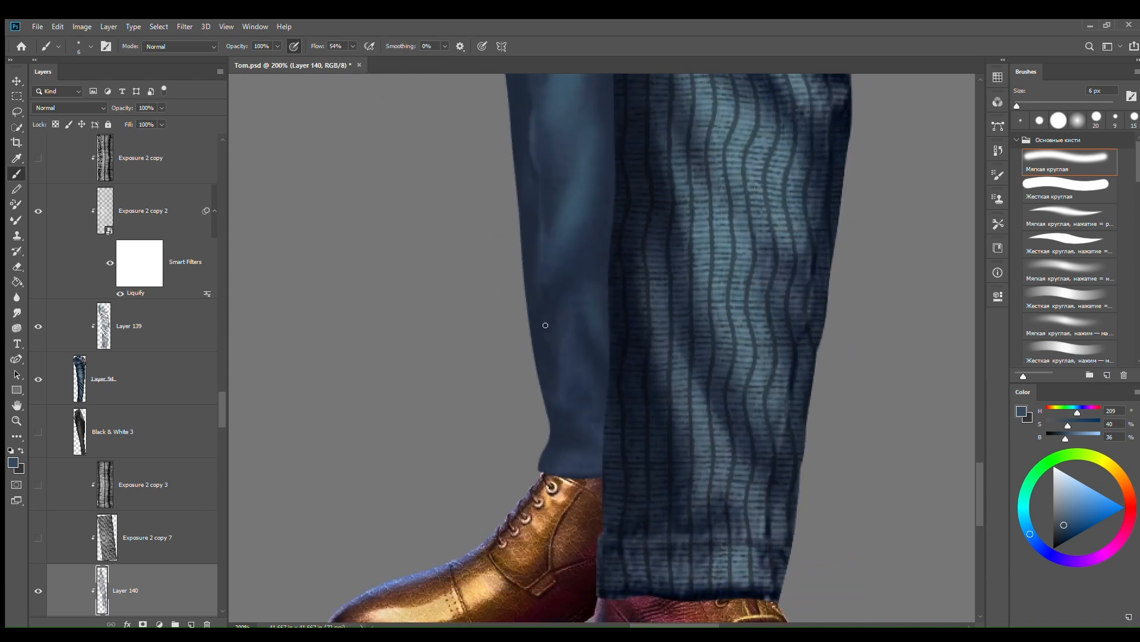
pyautogui.scroll(6, 545, 325)
pyautogui.keyDown('alt'); pyautogui.click(514, 271); pyautogui.keyUp('alt')
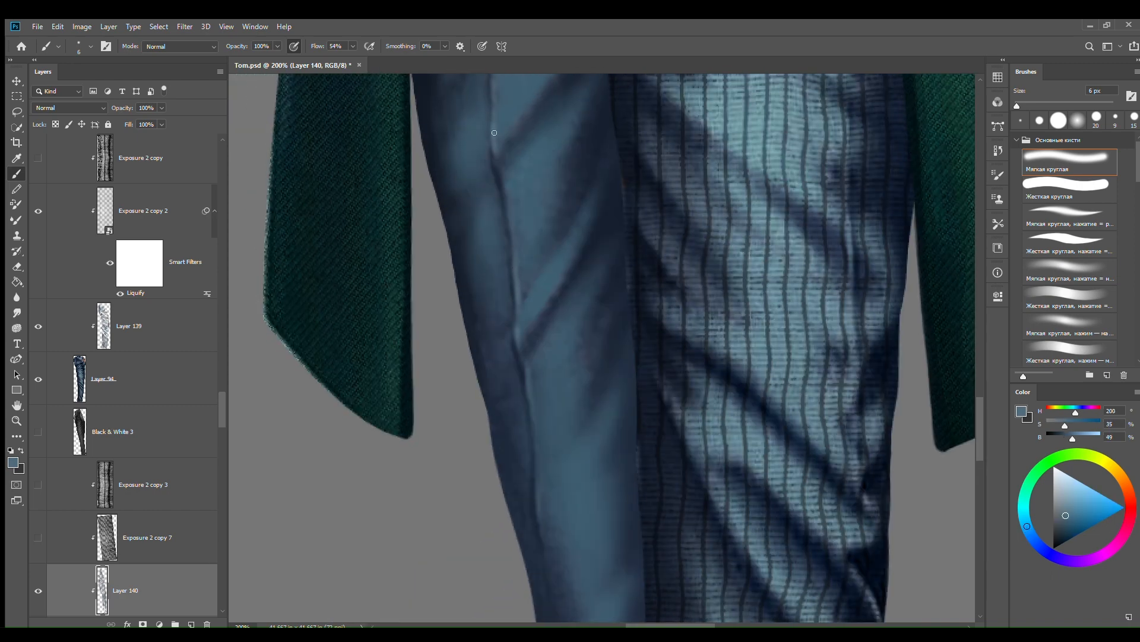
# Step: Extend the light-blue seam highlight up the far leg's upper thigh toward the shirt tail, using darker sampled blues
pyautogui.scroll(2, 494, 136)
pyautogui.scroll(3, 498, 173)
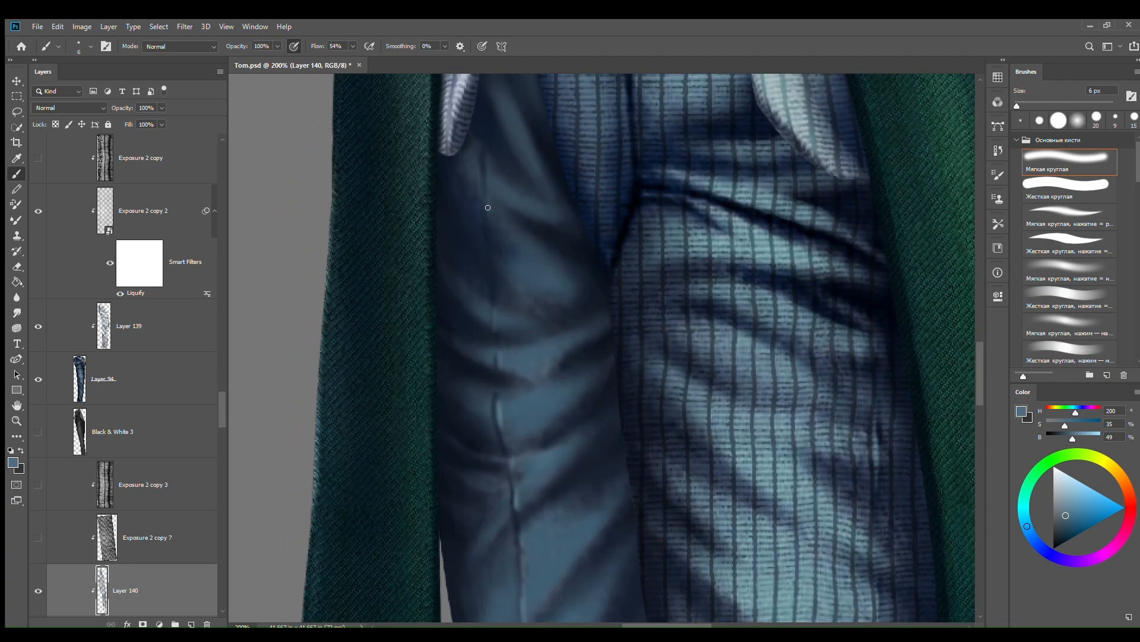
pyautogui.scroll(2, 500, 106)
pyautogui.keyDown('alt'); pyautogui.click(501, 248); pyautogui.keyUp('alt')
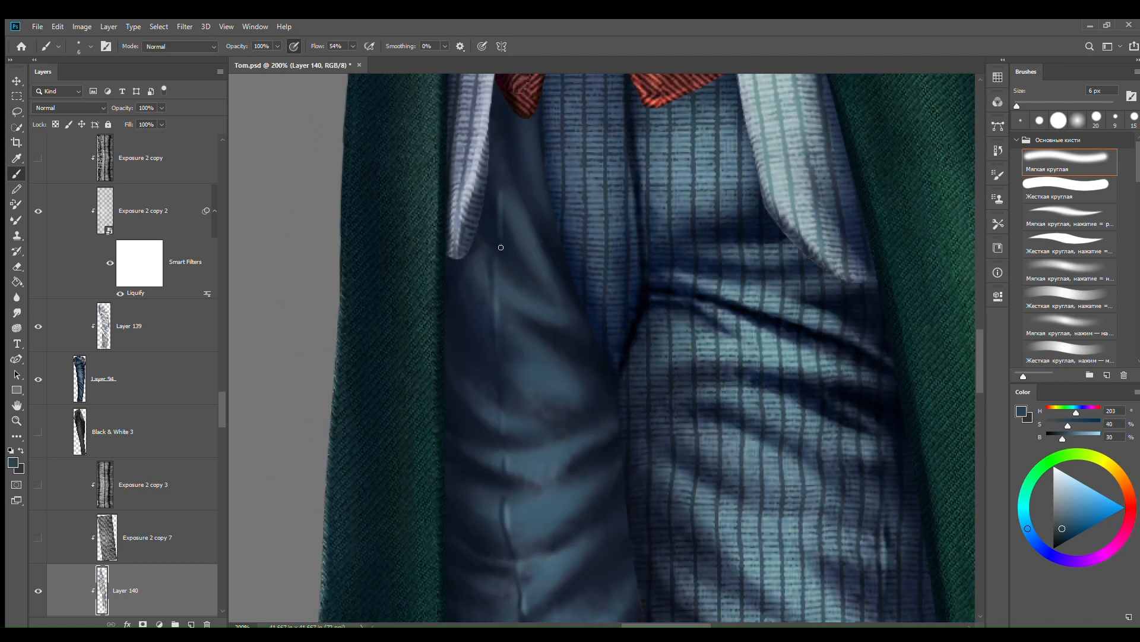
# Step: Show the far leg's stripe texture layer Exposure 2 copy 7 again and check the whole trousers at 50% zoom
pyautogui.hotkey('ctrl', '-')
pyautogui.hotkey('ctrl', '-')
pyautogui.hotkey('ctrl', '-')
pyautogui.hotkey('ctrl', '-')
pyautogui.hotkey('ctrl', '+')
pyautogui.press('v')
pyautogui.click(38, 538)
pyautogui.moveTo(667, 498); pyautogui.dragTo(600, 314)
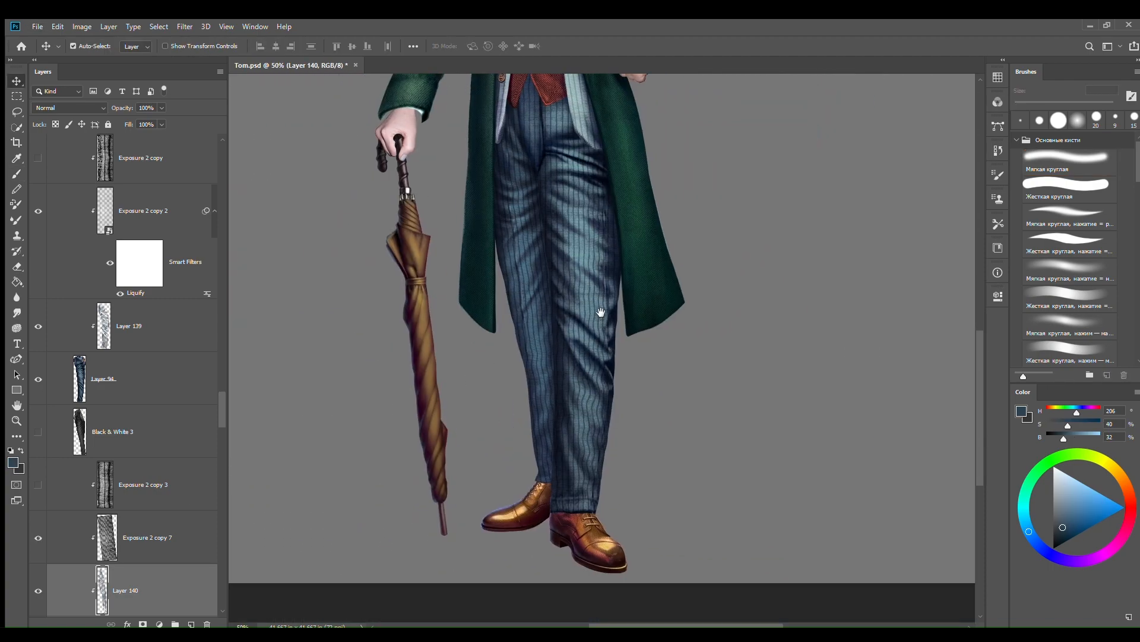
pyautogui.moveTo(579, 176); pyautogui.dragTo(594, 459)
# Step: Add a new layer above the red waistcoat's Curves 4 texture and clip it to the waistcoat
pyautogui.hotkey('ctrl', '+')
pyautogui.hotkey('ctrl', '+')
pyautogui.hotkey('ctrl', '+')
pyautogui.moveTo(497, 343); pyautogui.dragTo(628, 385)
pyautogui.click(624, 386)
pyautogui.scroll(4, 191, 463)
pyautogui.click(192, 623)
pyautogui.keyDown('alt'); pyautogui.click(198, 387); pyautogui.keyUp('alt')
pyautogui.press('b')
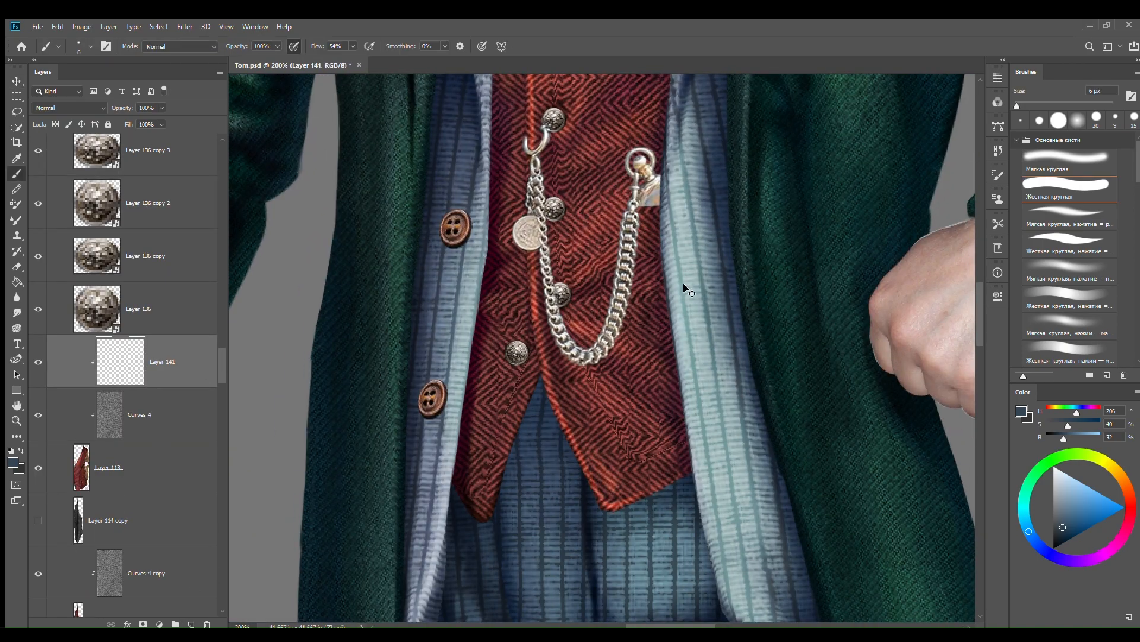
# Step: Paint a pocket outline around the watch on the waistcoat in a sampled near-black red with a 4–5 px hard brush
pyautogui.hotkey('ctrl', '+')
pyautogui.moveTo(743, 302); pyautogui.dragTo(583, 408)
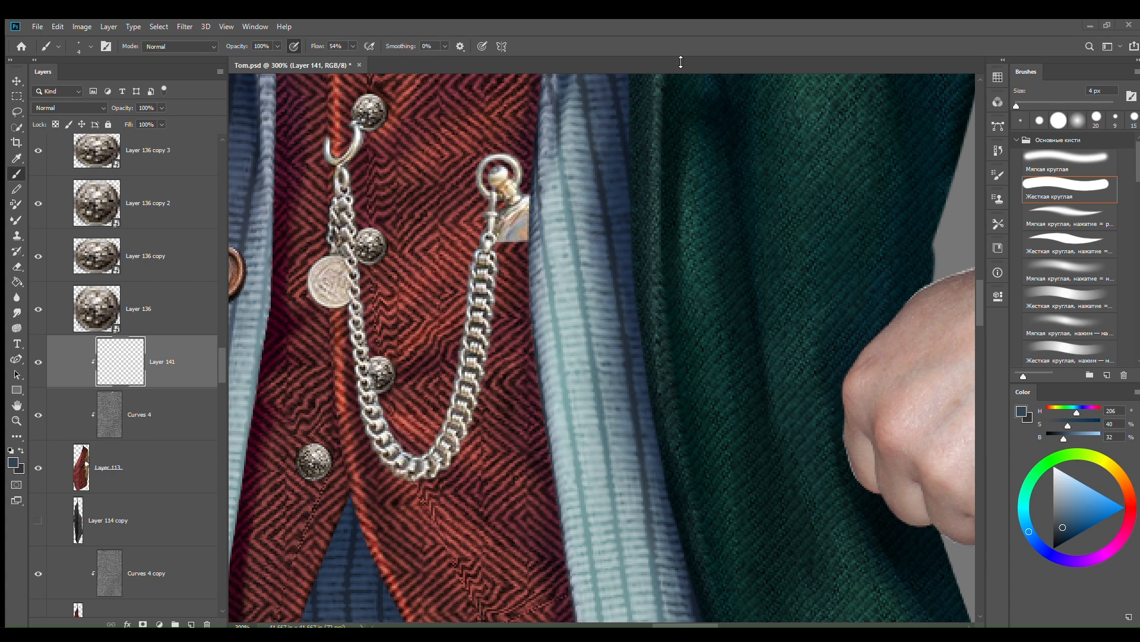
pyautogui.keyDown('alt'); pyautogui.click(279, 344); pyautogui.keyUp('alt')
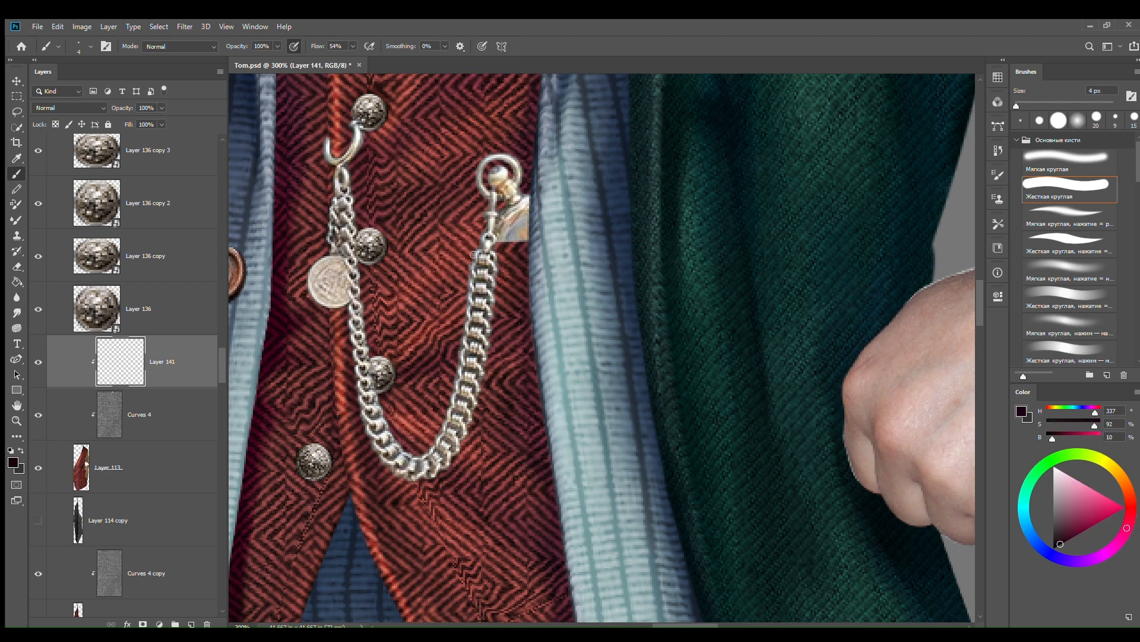
pyautogui.moveTo(469, 247)
pyautogui.mouseDown()
pyautogui.moveTo(515, 261)
pyautogui.moveTo(469, 231)
pyautogui.moveTo(484, 219)
pyautogui.mouseUp()
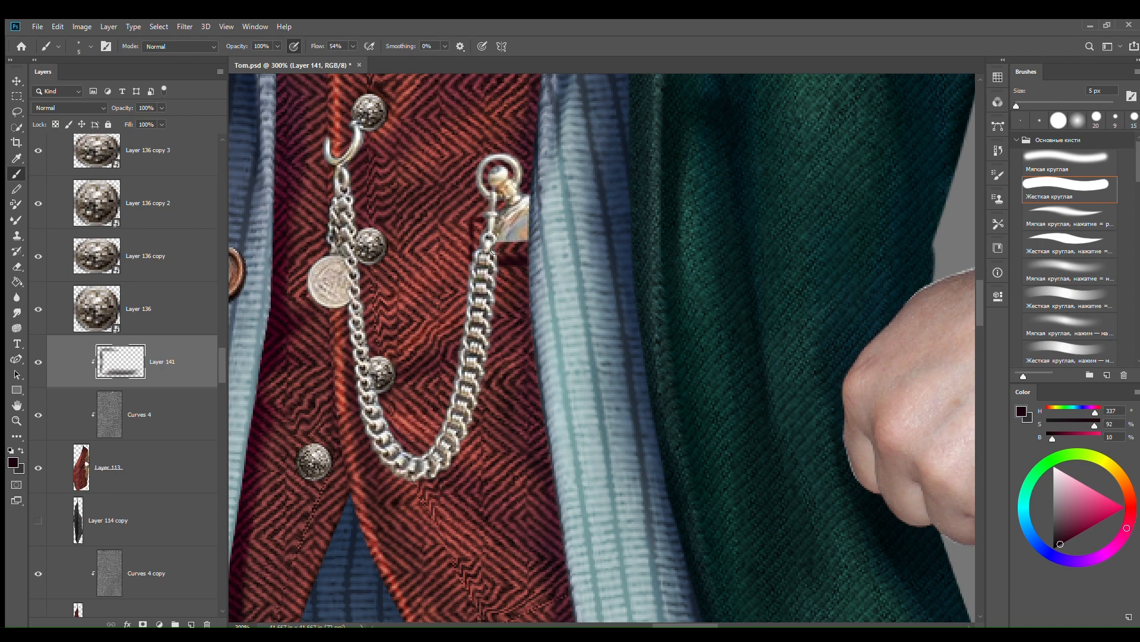
# Step: Refine the watch pocket's edge with red and golden-orange highlights, using a 2 px hard brush
pyautogui.press('e')
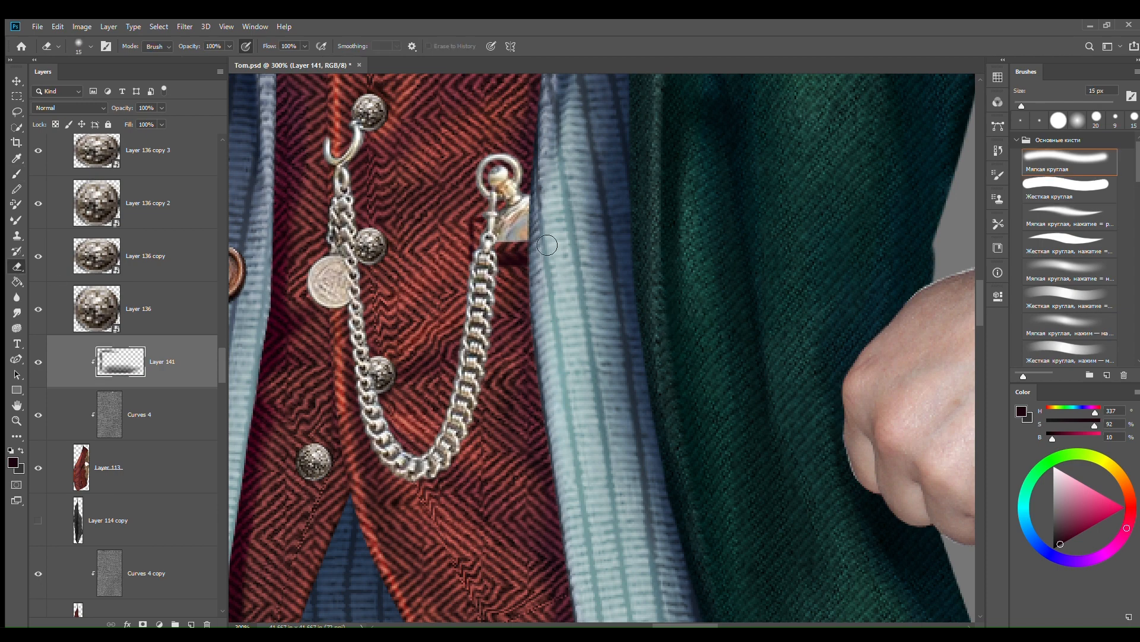
pyautogui.press('b')
pyautogui.keyDown('alt'); pyautogui.click(365, 332); pyautogui.keyUp('alt')
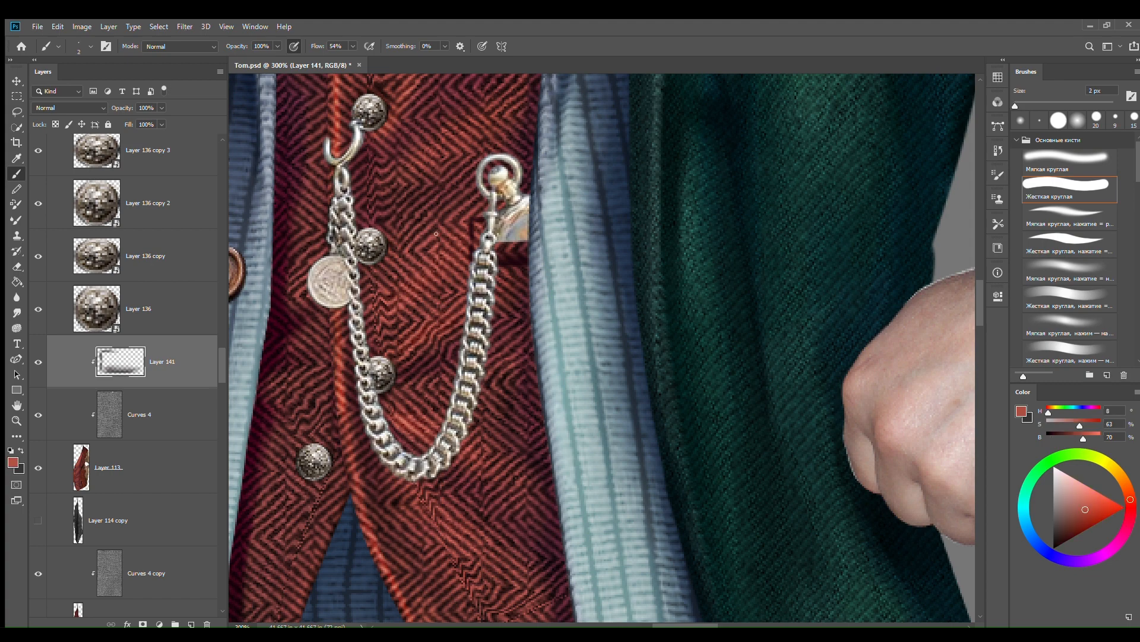
pyautogui.keyDown('alt'); pyautogui.click(505, 241); pyautogui.keyUp('alt')
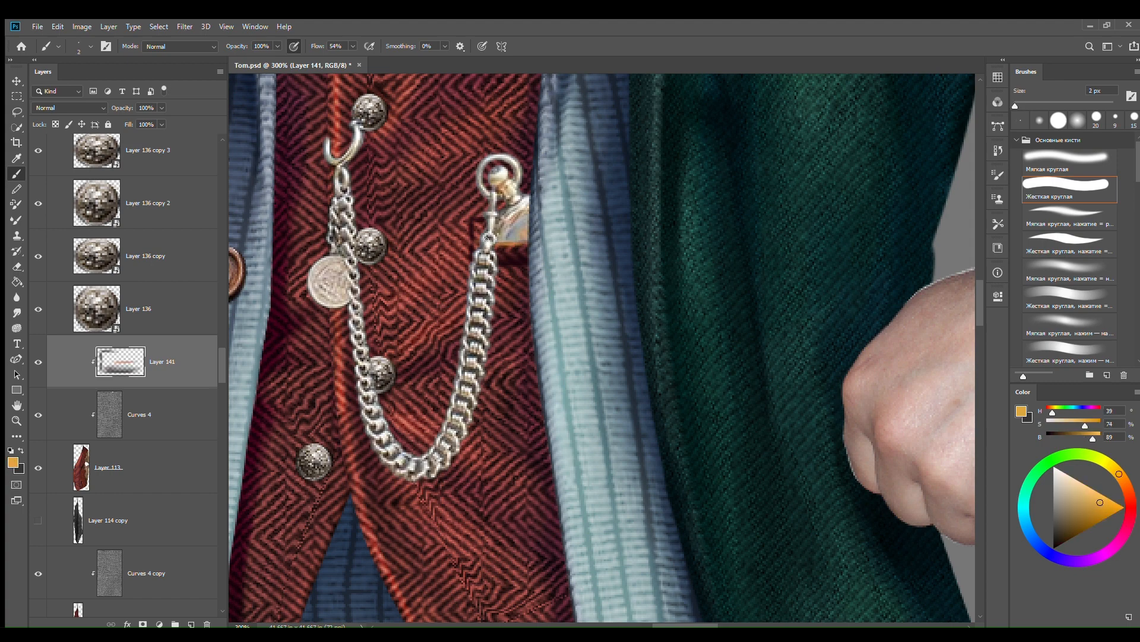
# Step: Add a layer beneath the metal button layers and paint a dark navy shadow under the button beside the chain's lower part
pyautogui.hotkey('ctrl', 'shift', 'alt', 'n')
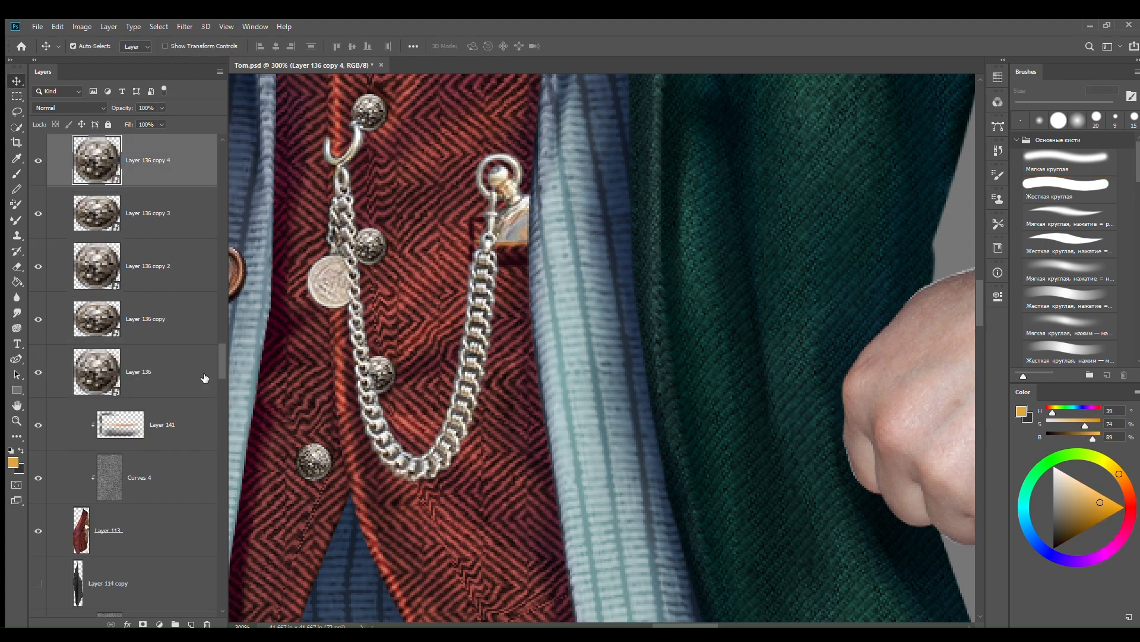
pyautogui.hotkey('ctrl', 'alt', 'g')
pyautogui.press('i')
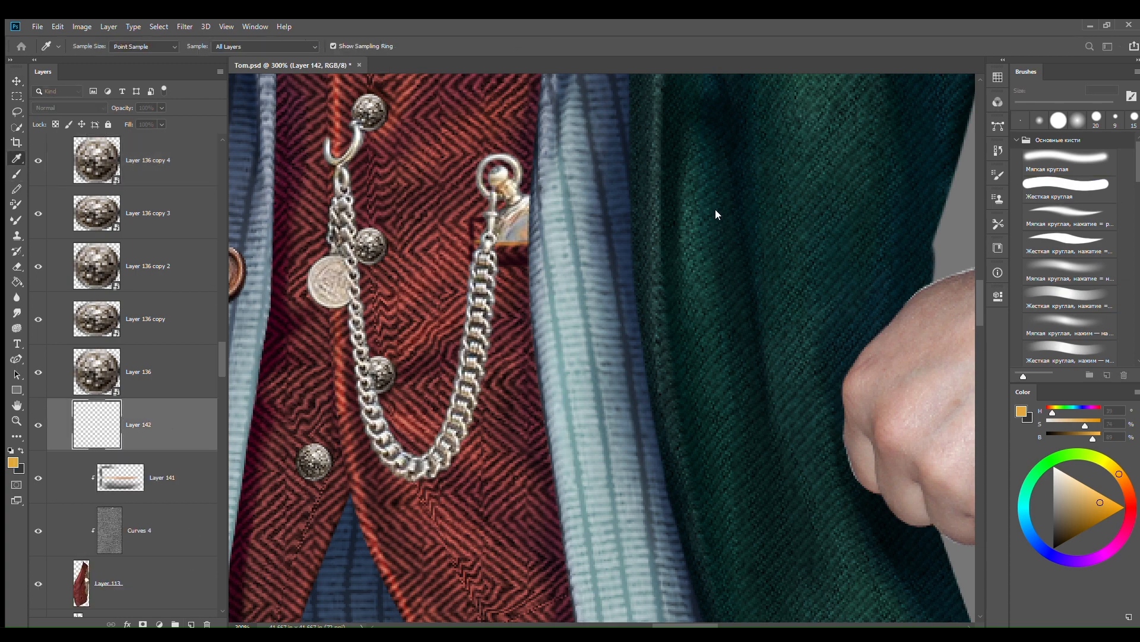
pyautogui.click(806, 157)
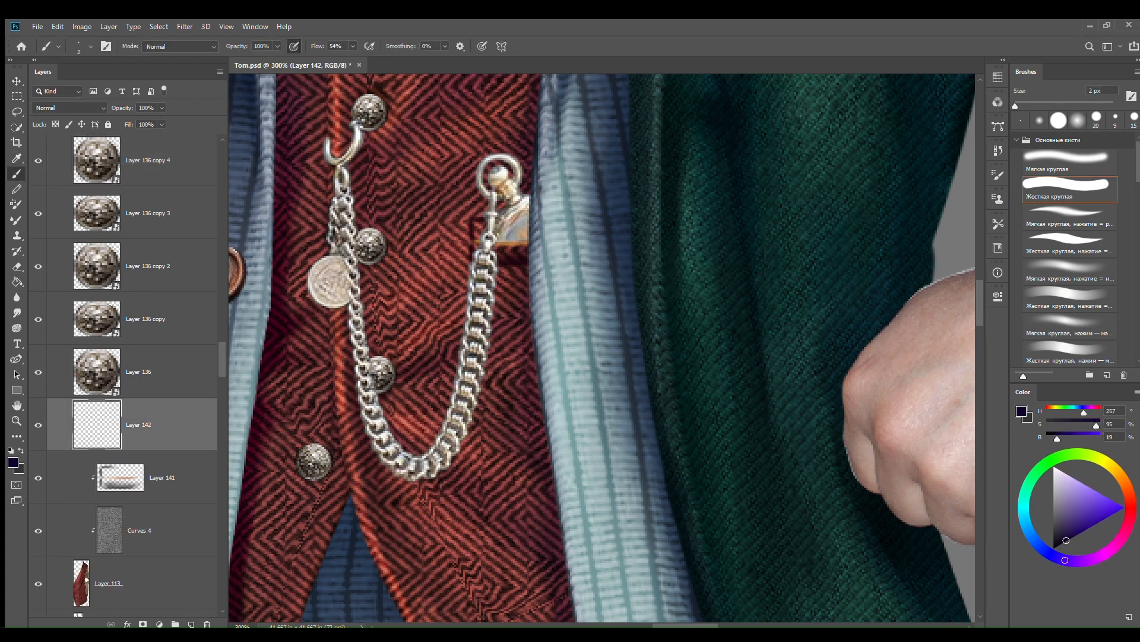
pyautogui.press(',')
pyautogui.moveTo(377, 393); pyautogui.dragTo(393, 386)
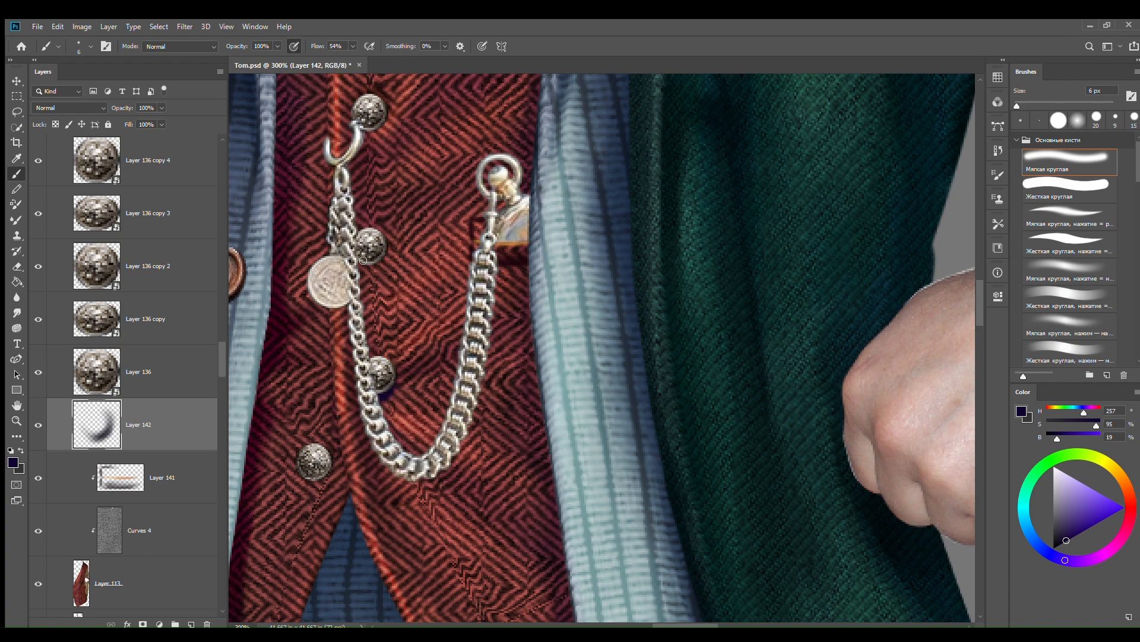
# Step: Paint soft dark navy shadows beneath the remaining metal waistcoat buttons with a 6 px soft round brush
pyautogui.moveTo(360, 262); pyautogui.dragTo(383, 263)
pyautogui.moveTo(415, 183); pyautogui.dragTo(439, 368)
pyautogui.moveTo(385, 317)
pyautogui.mouseDown()
pyautogui.moveTo(404, 318)
pyautogui.moveTo(394, 319)
pyautogui.mouseUp()
pyautogui.moveTo(401, 208); pyautogui.dragTo(404, 361)
pyautogui.moveTo(385, 315); pyautogui.dragTo(404, 318)
pyautogui.moveTo(405, 208); pyautogui.dragTo(408, 330)
pyautogui.moveTo(398, 300); pyautogui.dragTo(417, 298)
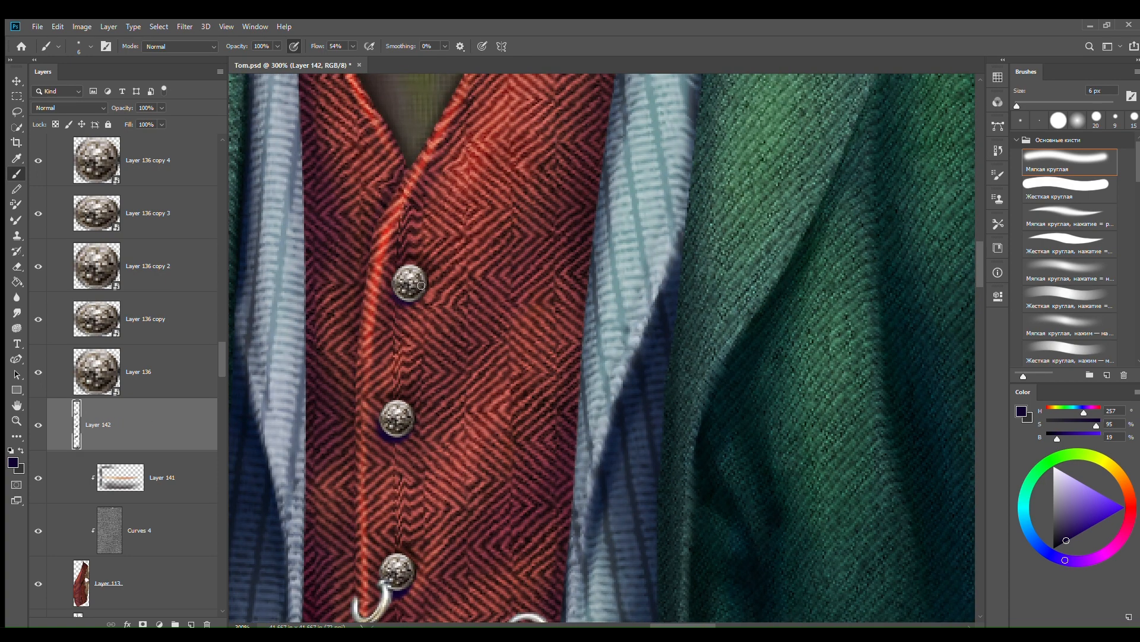
pyautogui.moveTo(394, 504); pyautogui.dragTo(415, 248)
pyautogui.moveTo(395, 505); pyautogui.dragTo(415, 248)
pyautogui.moveTo(378, 422); pyautogui.dragTo(395, 424)
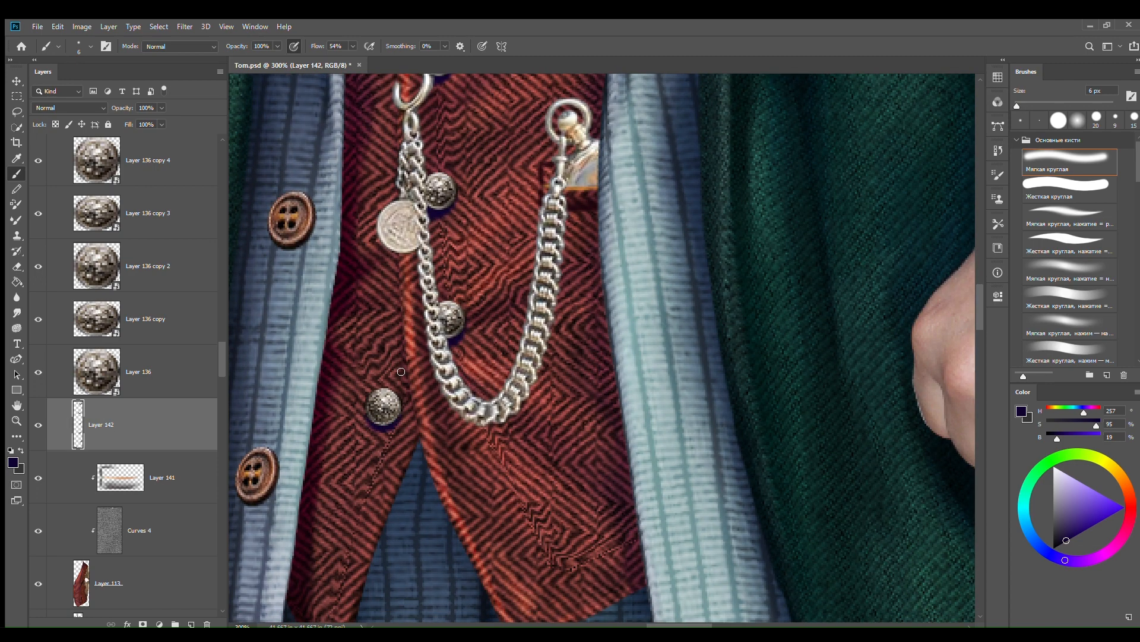
# Step: Add a layer beneath the watch chain and paint dark navy shadows under the coin and chain with 9–15 px soft brushes
pyautogui.press('v')
pyautogui.click(510, 395)
pyautogui.click(17, 173)
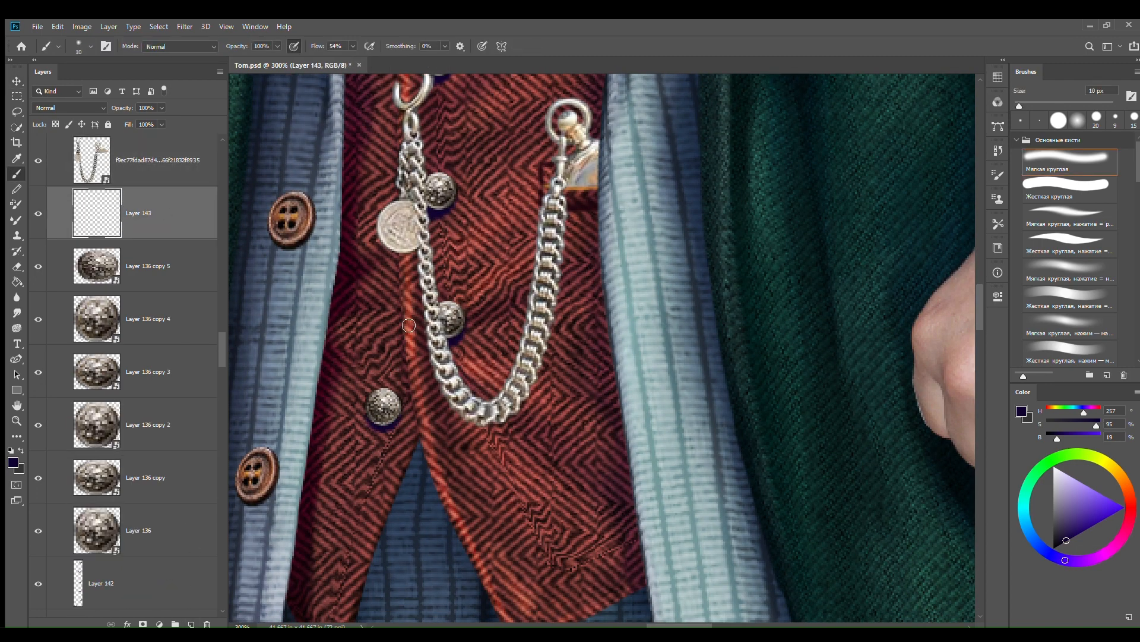
pyautogui.moveTo(385, 238)
pyautogui.mouseDown()
pyautogui.moveTo(427, 278)
pyautogui.moveTo(452, 414)
pyautogui.moveTo(424, 256)
pyautogui.moveTo(506, 418)
pyautogui.moveTo(516, 394)
pyautogui.moveTo(587, 423)
pyautogui.moveTo(517, 417)
pyautogui.mouseUp()
pyautogui.press('[')
pyautogui.moveTo(517, 418); pyautogui.dragTo(535, 378)
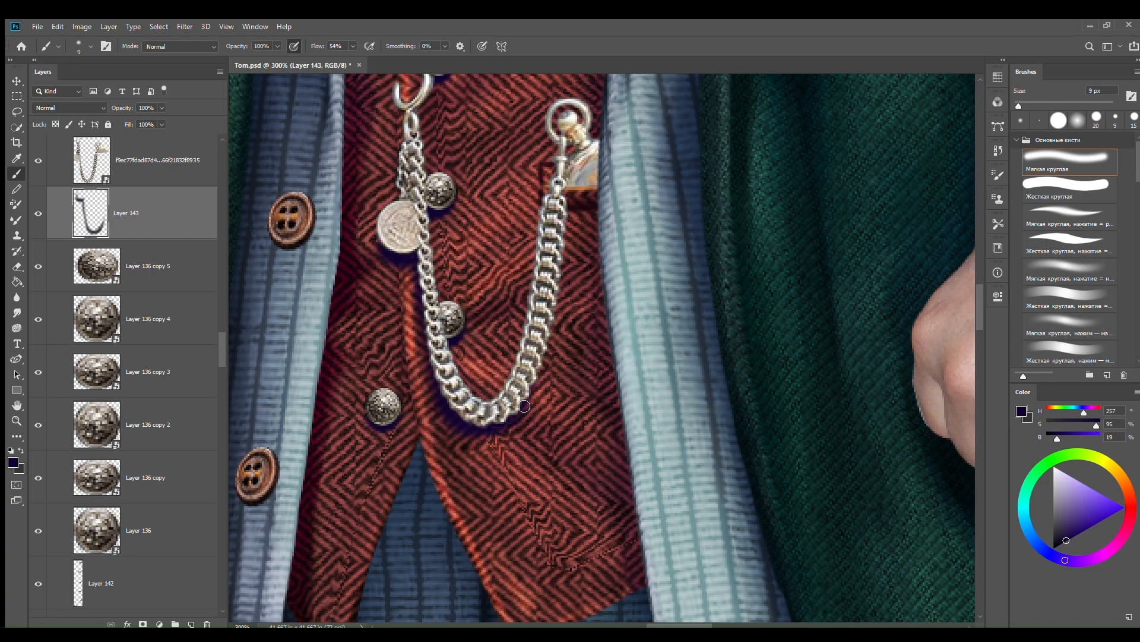
pyautogui.moveTo(491, 435)
pyautogui.mouseDown()
pyautogui.moveTo(529, 398)
pyautogui.moveTo(565, 211)
pyautogui.moveTo(554, 341)
pyautogui.mouseUp()
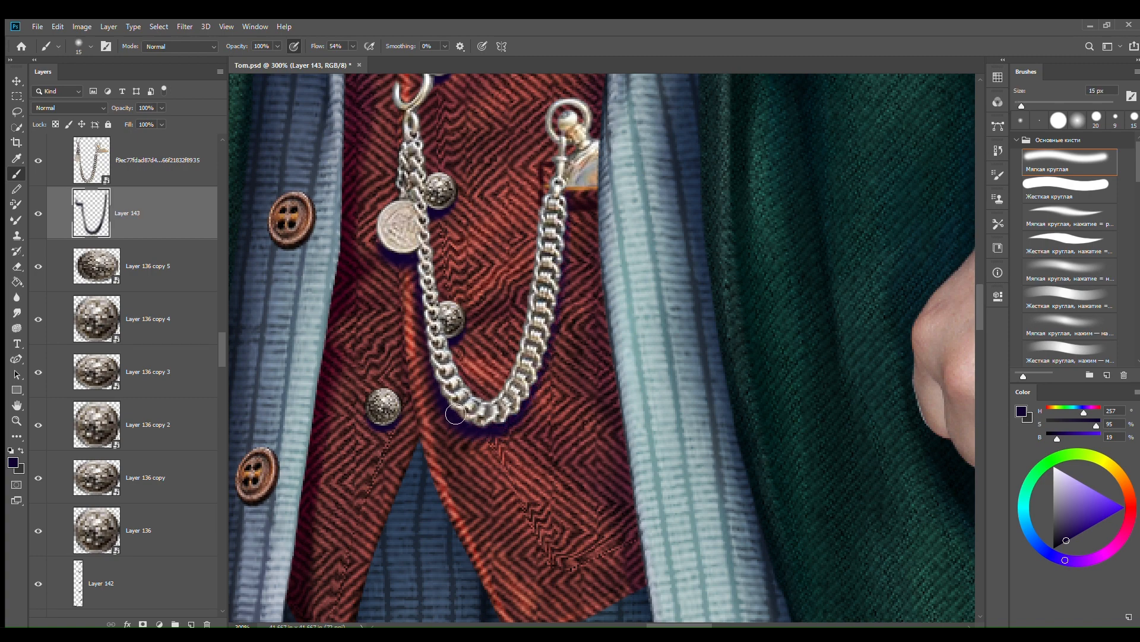
pyautogui.moveTo(500, 437)
pyautogui.mouseDown()
pyautogui.moveTo(550, 358)
pyautogui.moveTo(521, 442)
pyautogui.mouseUp()
# Step: Paint a dark navy shadow around the chain's hook and uppermost links with an 8 px soft brush
pyautogui.moveTo(485, 208); pyautogui.dragTo(504, 356)
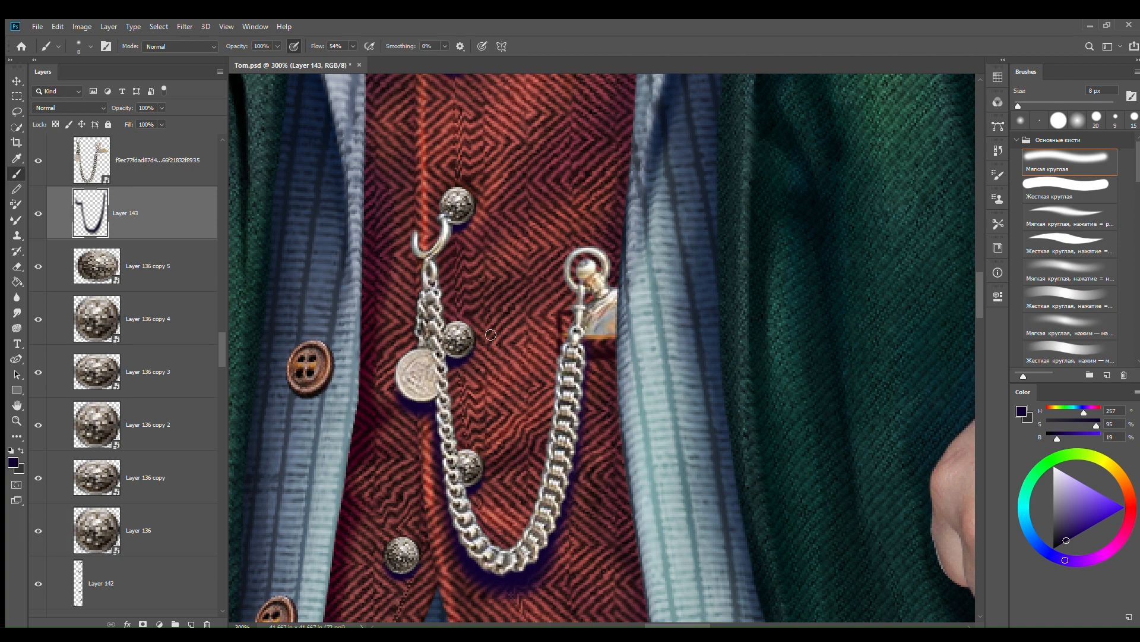
pyautogui.moveTo(442, 273); pyautogui.dragTo(424, 286)
pyautogui.moveTo(452, 235)
pyautogui.mouseDown()
pyautogui.moveTo(430, 258)
pyautogui.moveTo(425, 249)
pyautogui.mouseUp()
pyautogui.moveTo(425, 288); pyautogui.dragTo(422, 259)
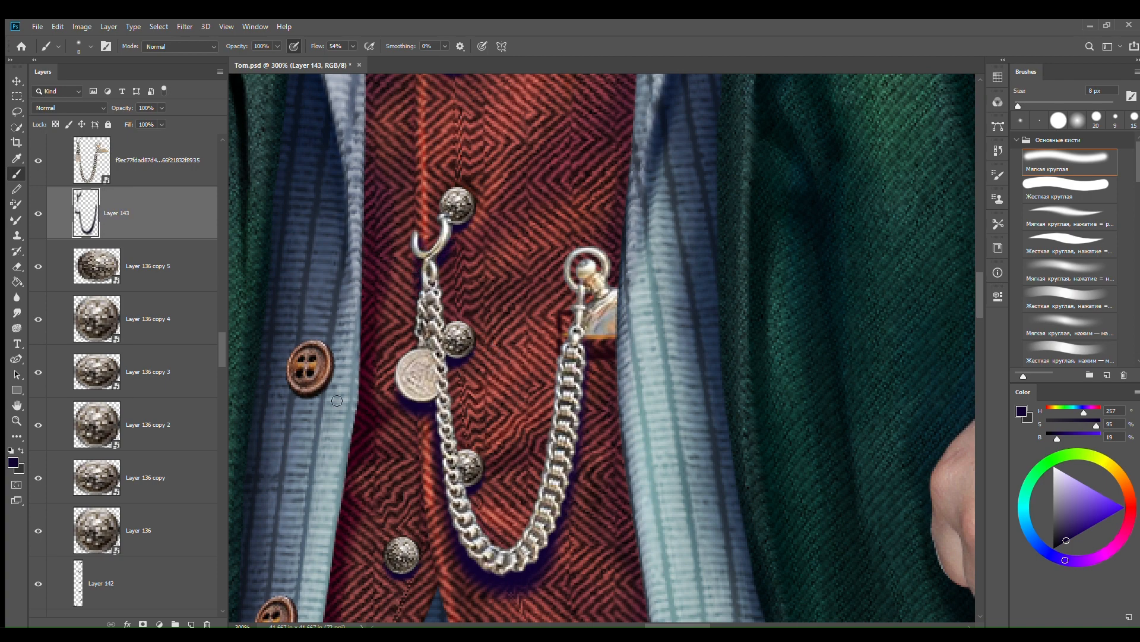